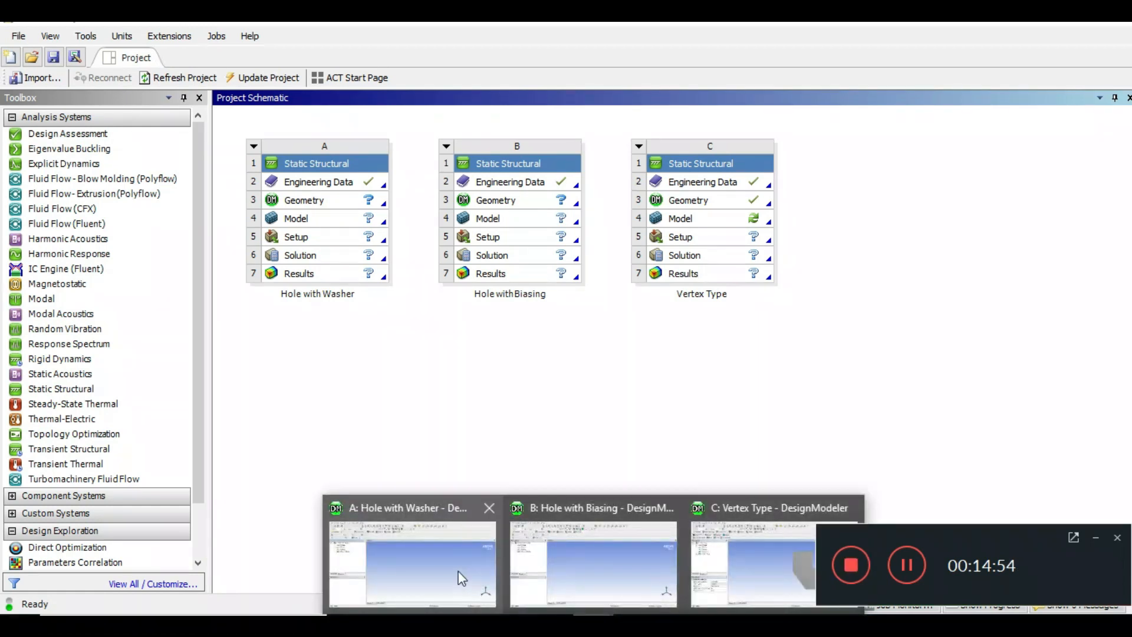
- Switch to the Hole with Washer DesignModeler window and start sketching on the XYPlane, viewed face-on
{"action": "left_click", "coordinate": [458, 576]}
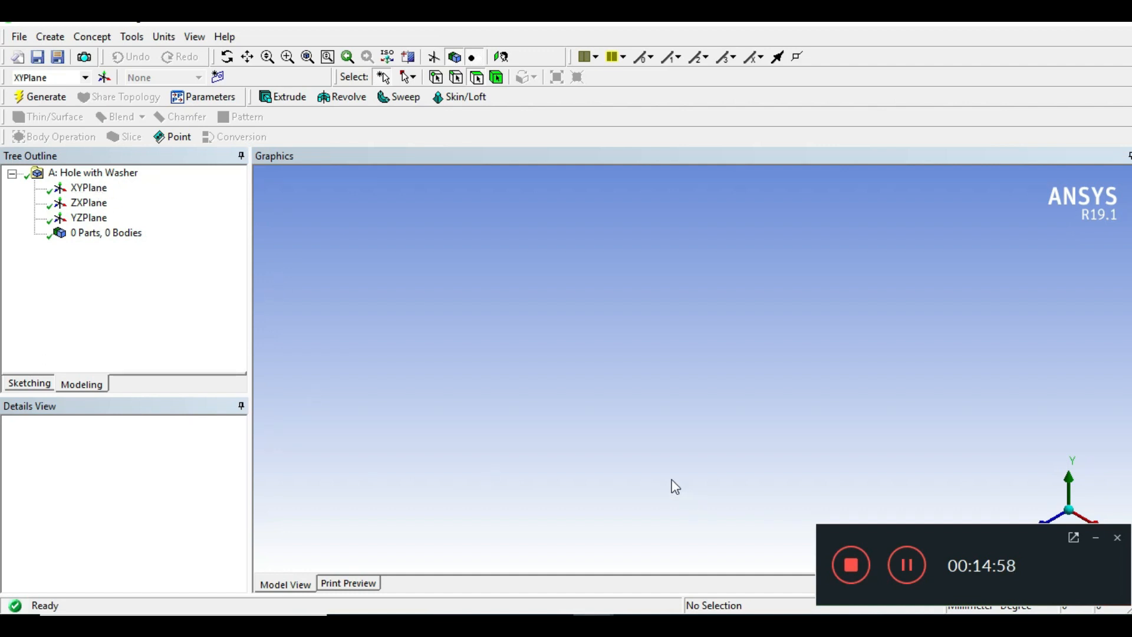
{"action": "left_click", "coordinate": [96, 189]}
{"action": "right_click", "coordinate": [100, 193]}
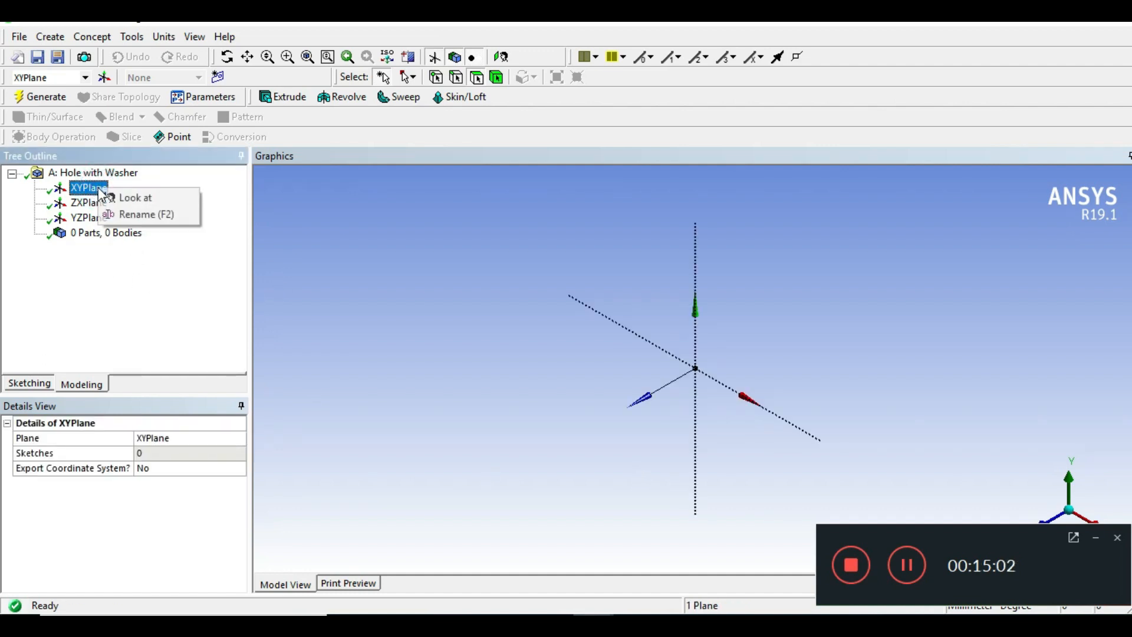
{"action": "left_click", "coordinate": [129, 199]}
{"action": "left_click", "coordinate": [27, 384]}
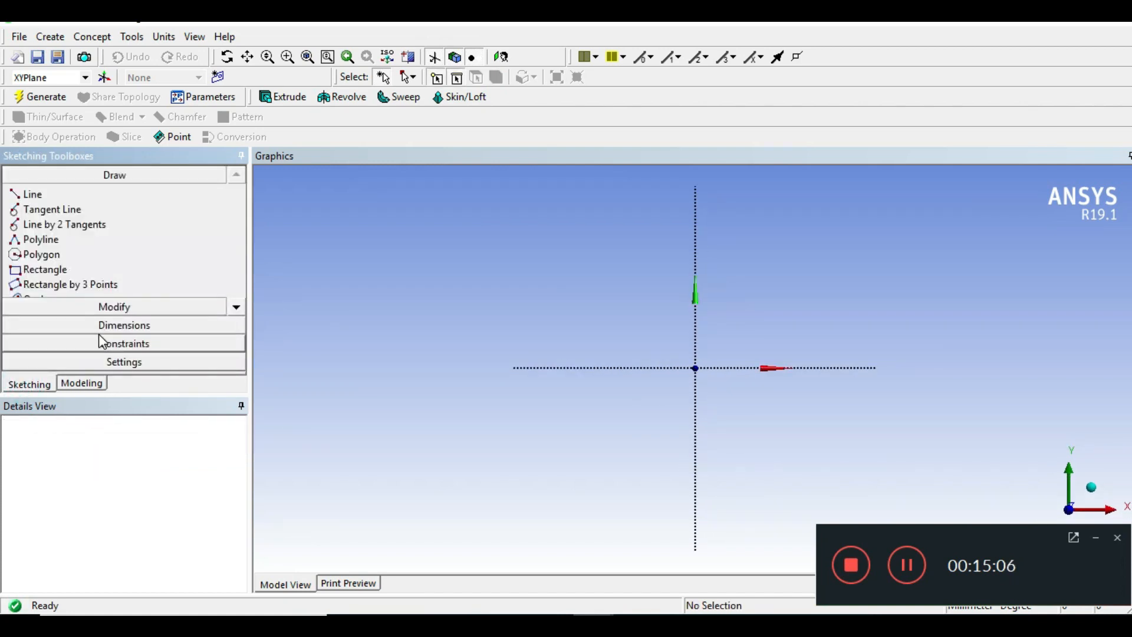
- Sketch a horizontal line about 68 mm long from the Y axis and a vertical line about 78 mm long from its end down to the X axis
{"action": "left_click", "coordinate": [69, 197]}
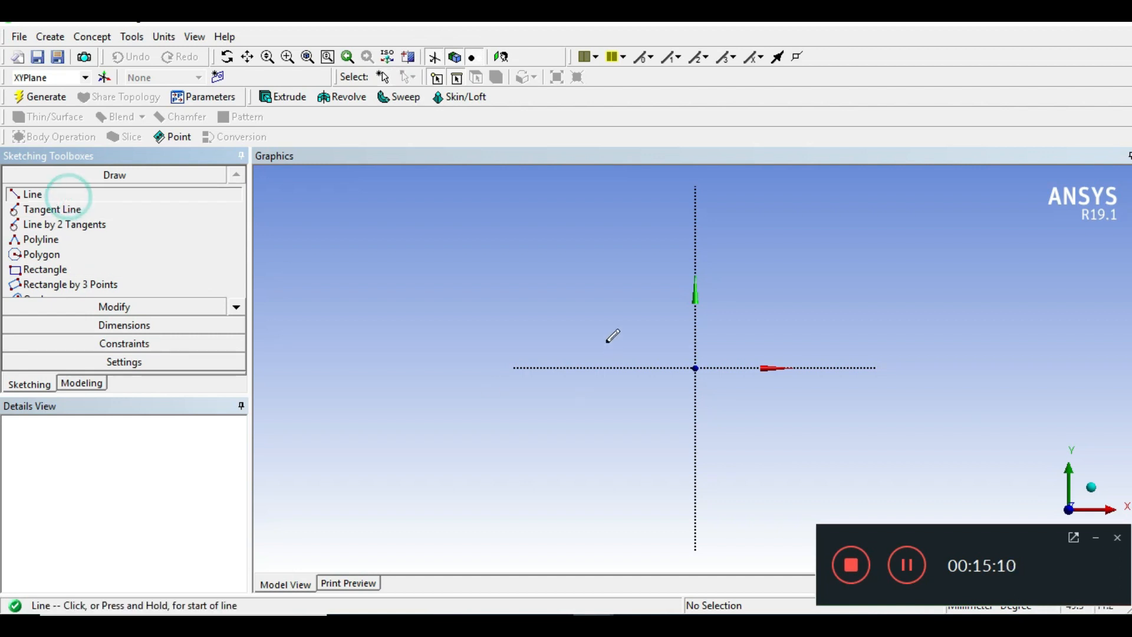
{"action": "left_click", "coordinate": [696, 224]}
{"action": "left_click", "coordinate": [824, 223]}
{"action": "left_click", "coordinate": [823, 223]}
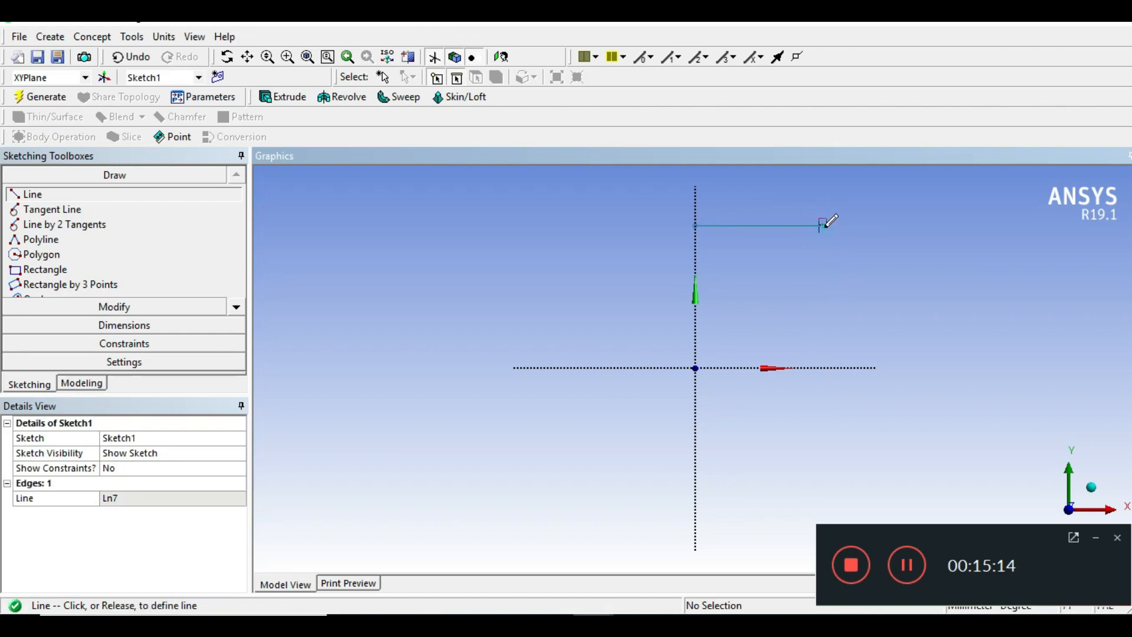
{"action": "left_click", "coordinate": [819, 367]}
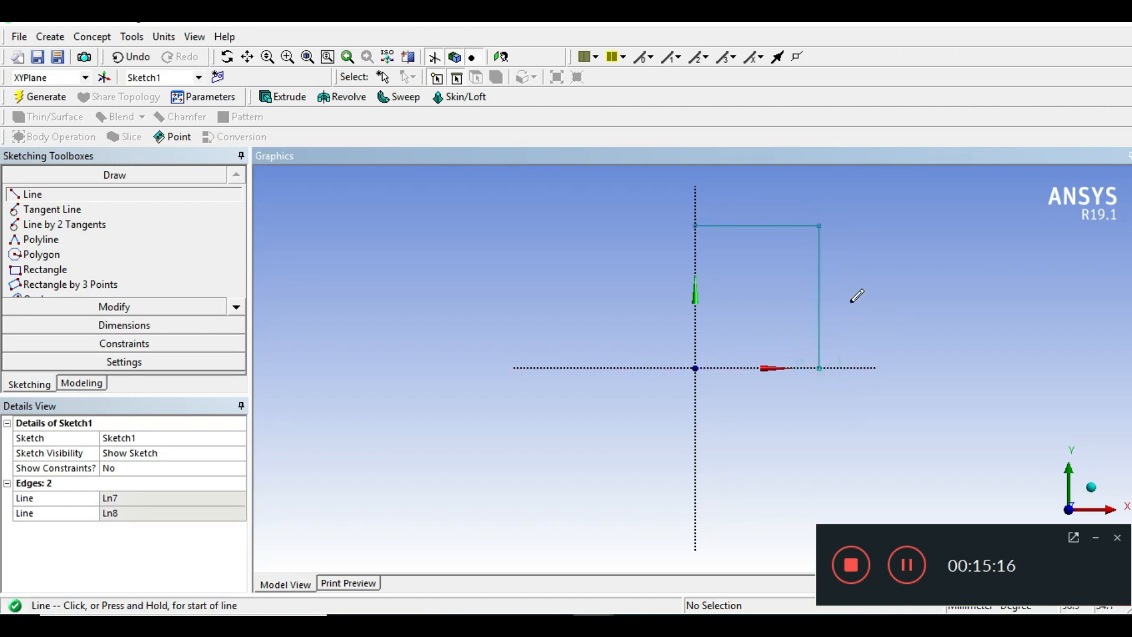
- Dimension the lengths of the horizontal and vertical lines in the sketch
{"action": "left_click", "coordinate": [140, 325]}
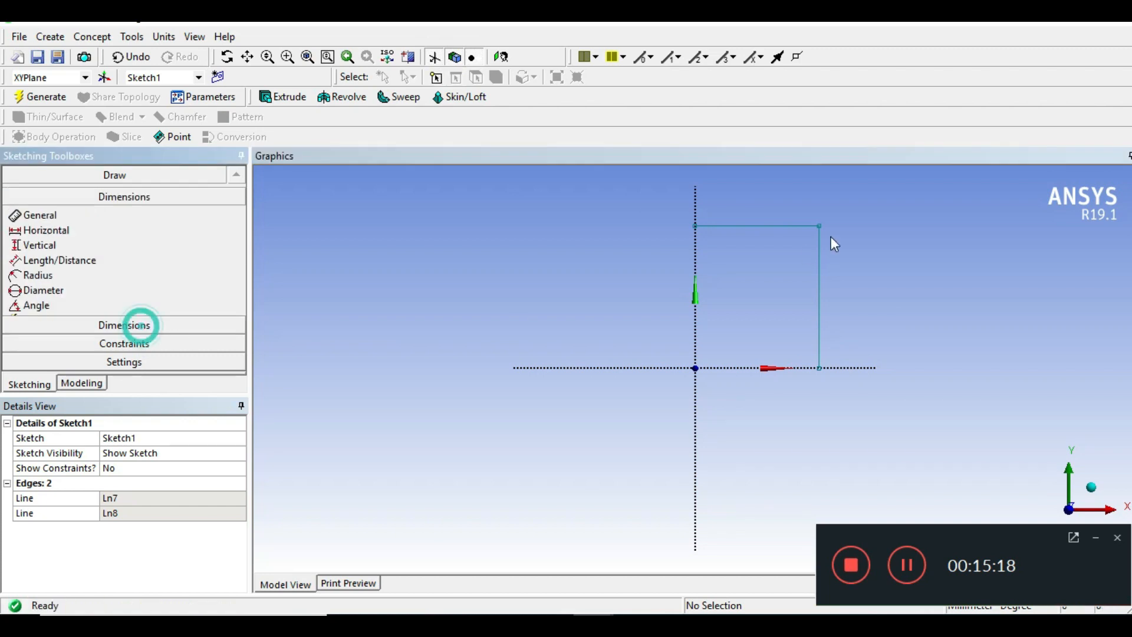
{"action": "left_click", "coordinate": [779, 226]}
{"action": "left_click", "coordinate": [771, 202]}
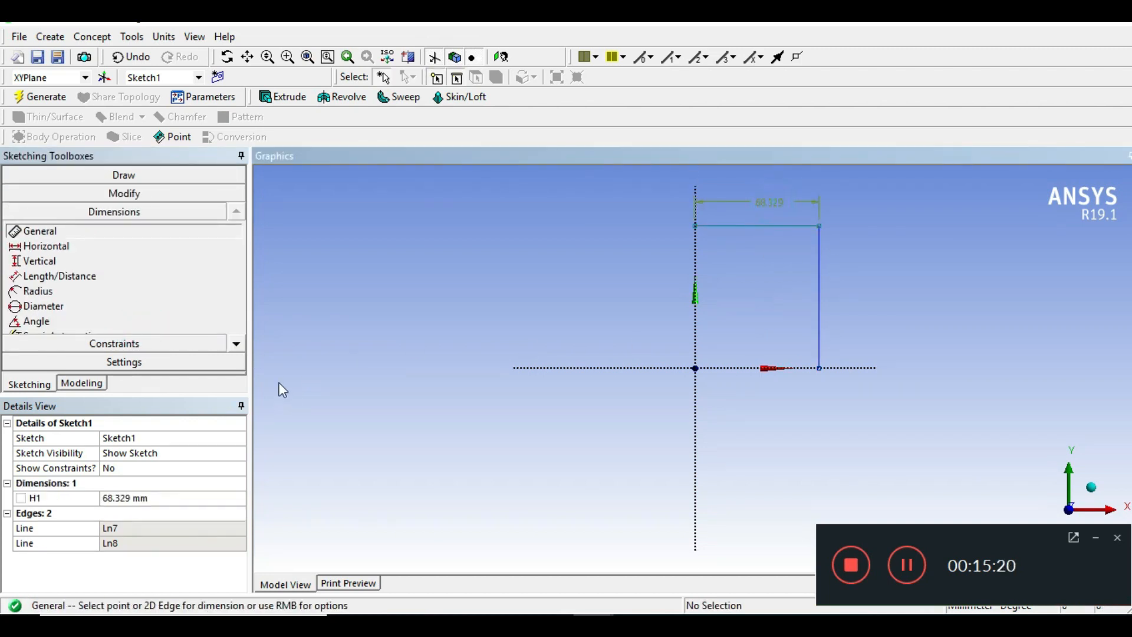
{"action": "left_click", "coordinate": [818, 292]}
{"action": "left_click", "coordinate": [864, 282]}
- Set both the horizontal and the vertical dimension of the sketch to 25 mm
{"action": "left_click", "coordinate": [143, 498]}
{"action": "type", "text": "25"}
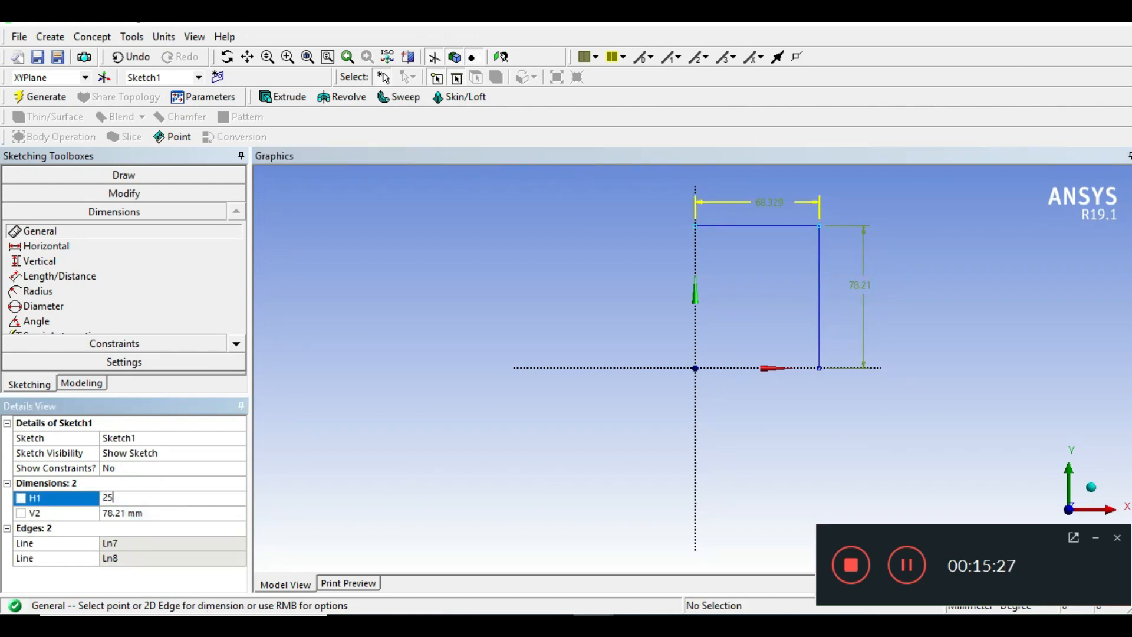
{"action": "key", "text": "Return"}
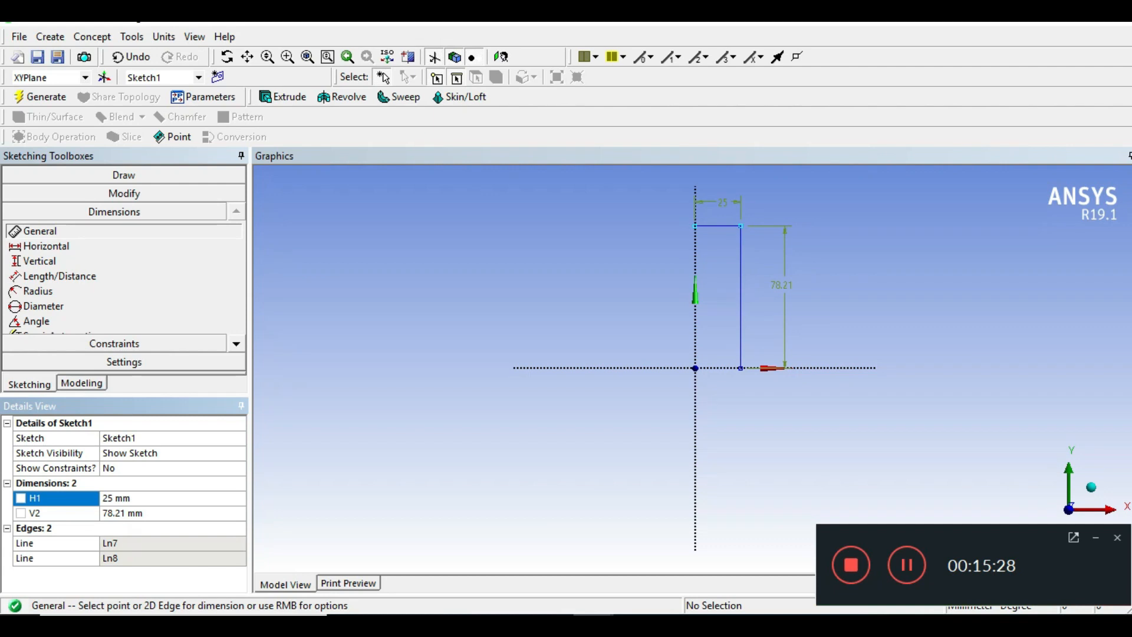
{"action": "left_click", "coordinate": [120, 513]}
{"action": "type", "text": "25"}
{"action": "key", "text": "Return"}
- Extrude the L-shaped sketch 30 mm in the normal direction with Add Material and generate the surface body
{"action": "scroll", "coordinate": [782, 366], "scroll_direction": "up", "scroll_amount": 3}
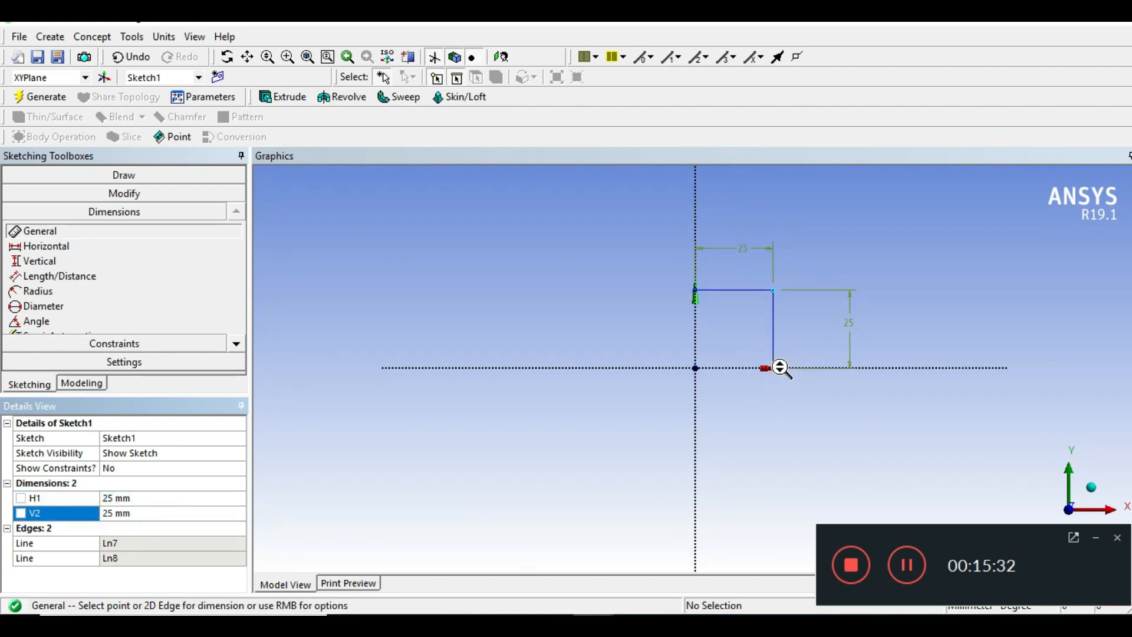
{"action": "middle_click_drag", "start_coordinate": [925, 338], "coordinate": [808, 408], "text": "ctrl"}
{"action": "scroll", "coordinate": [755, 384], "scroll_direction": "up", "scroll_amount": 3}
{"action": "middle_click_drag", "start_coordinate": [755, 377], "coordinate": [790, 369], "text": "ctrl"}
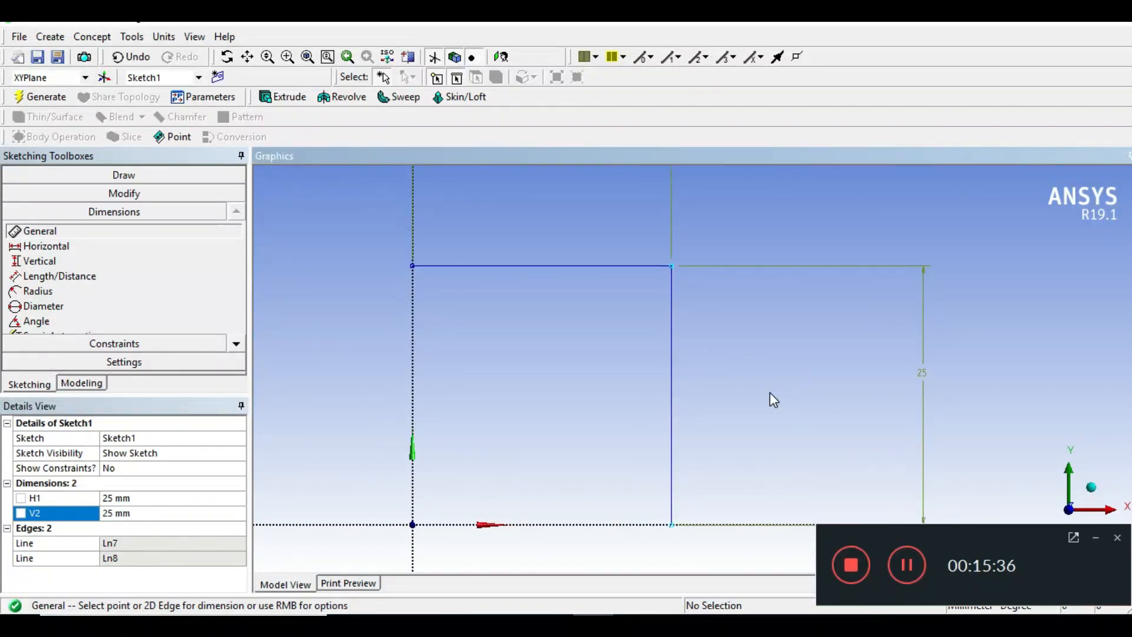
{"action": "scroll", "coordinate": [764, 383], "scroll_direction": "down", "scroll_amount": 1}
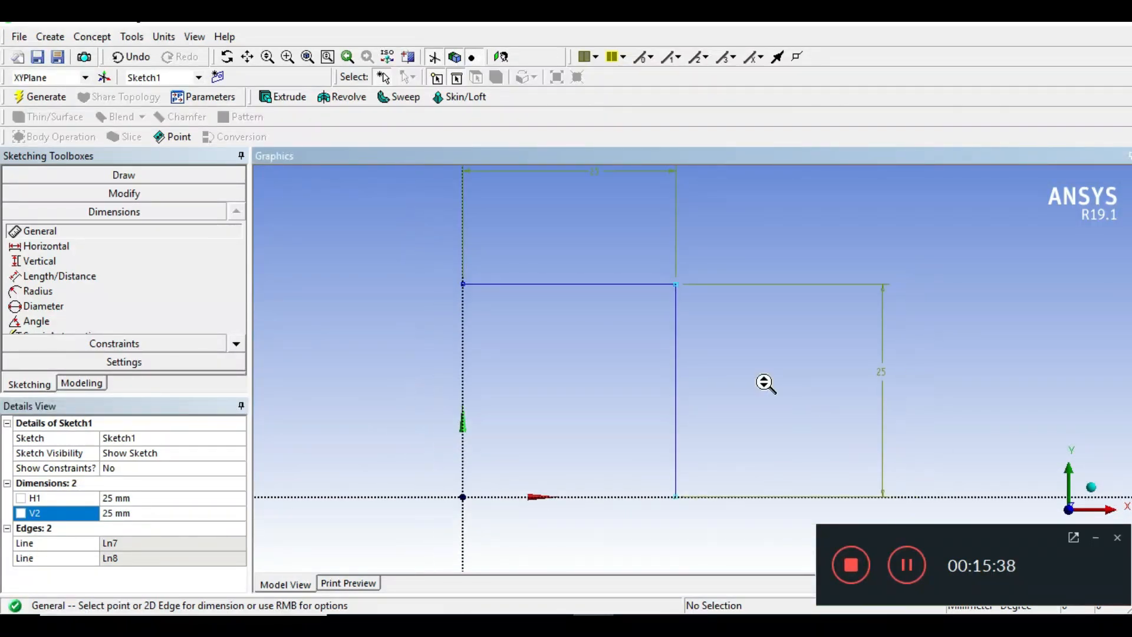
{"action": "left_click", "coordinate": [1092, 490]}
{"action": "scroll", "coordinate": [565, 393], "scroll_direction": "down", "scroll_amount": 3}
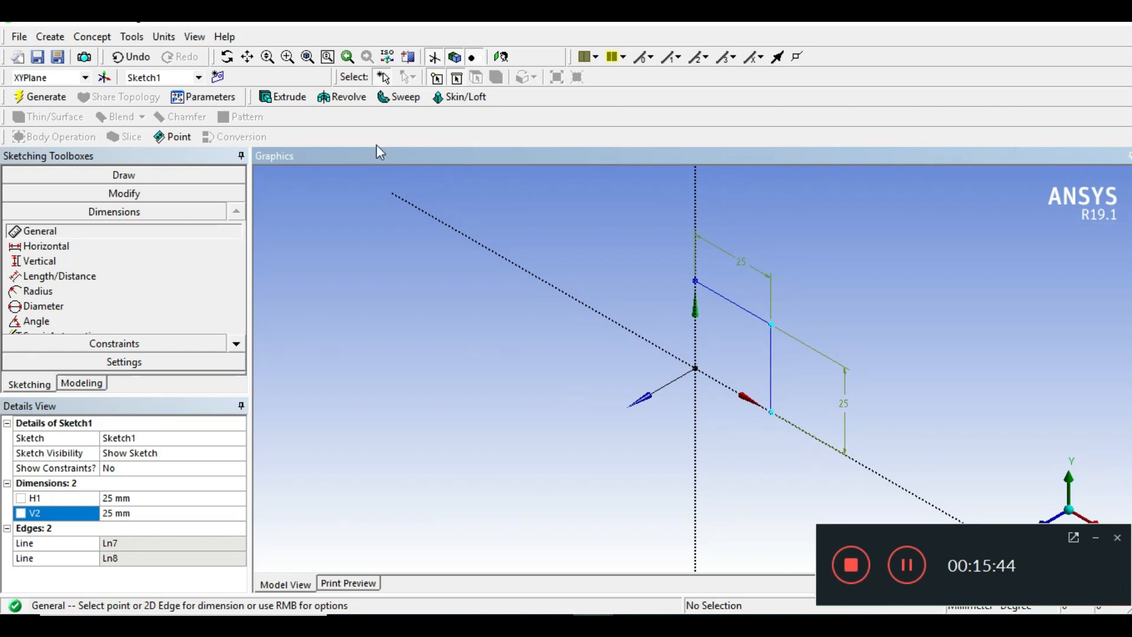
{"action": "left_click", "coordinate": [284, 97]}
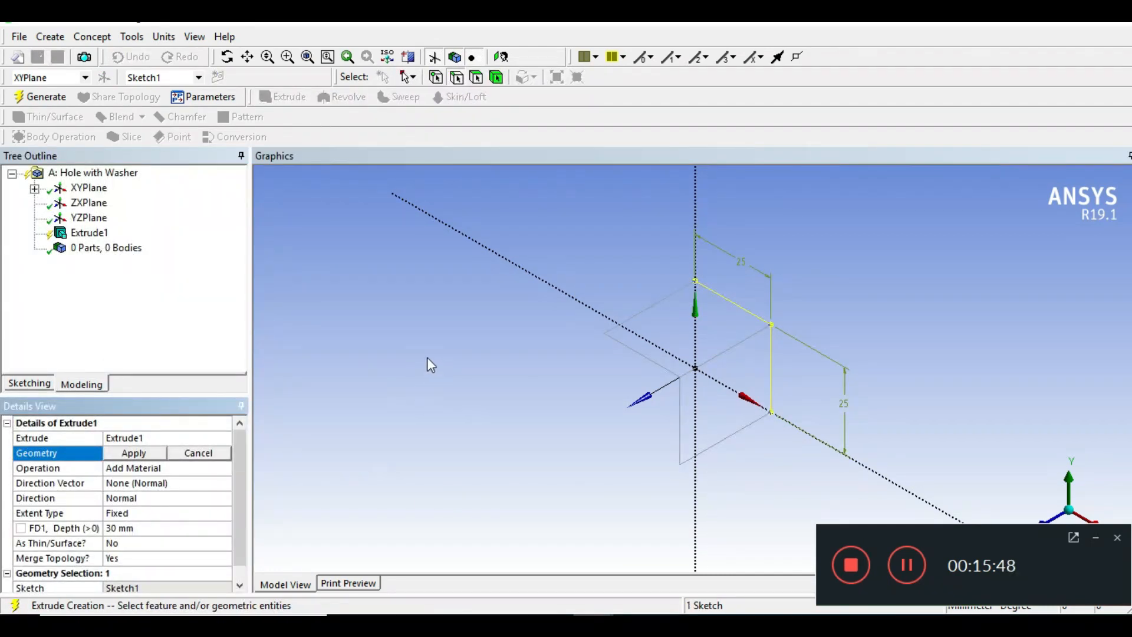
{"action": "left_click", "coordinate": [737, 310]}
{"action": "left_click", "coordinate": [134, 452]}
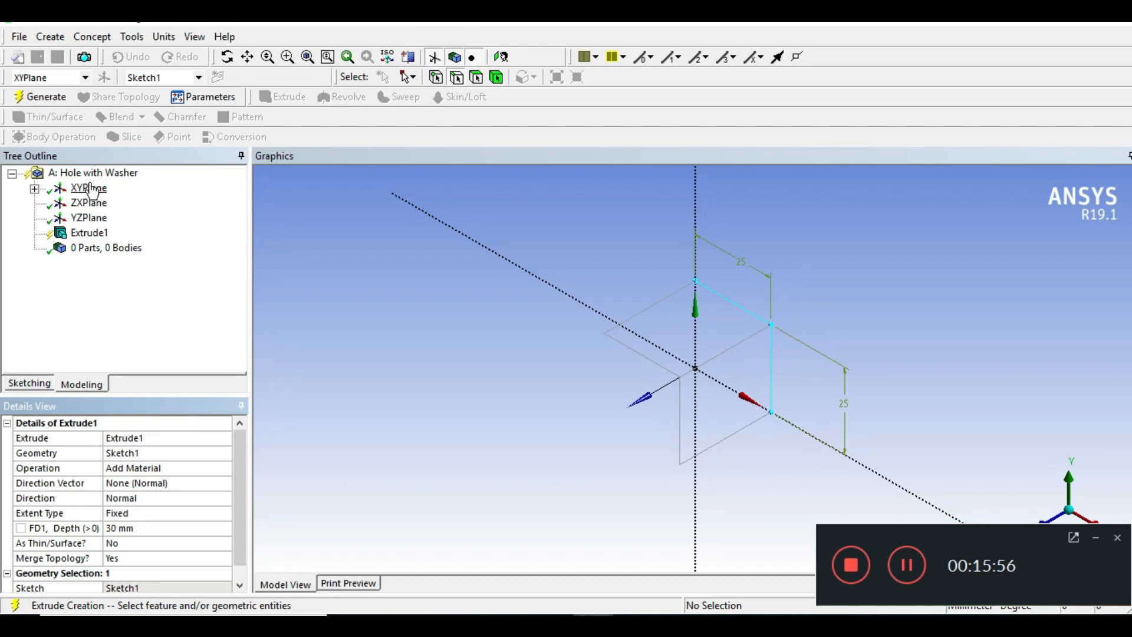
{"action": "left_click", "coordinate": [46, 99]}
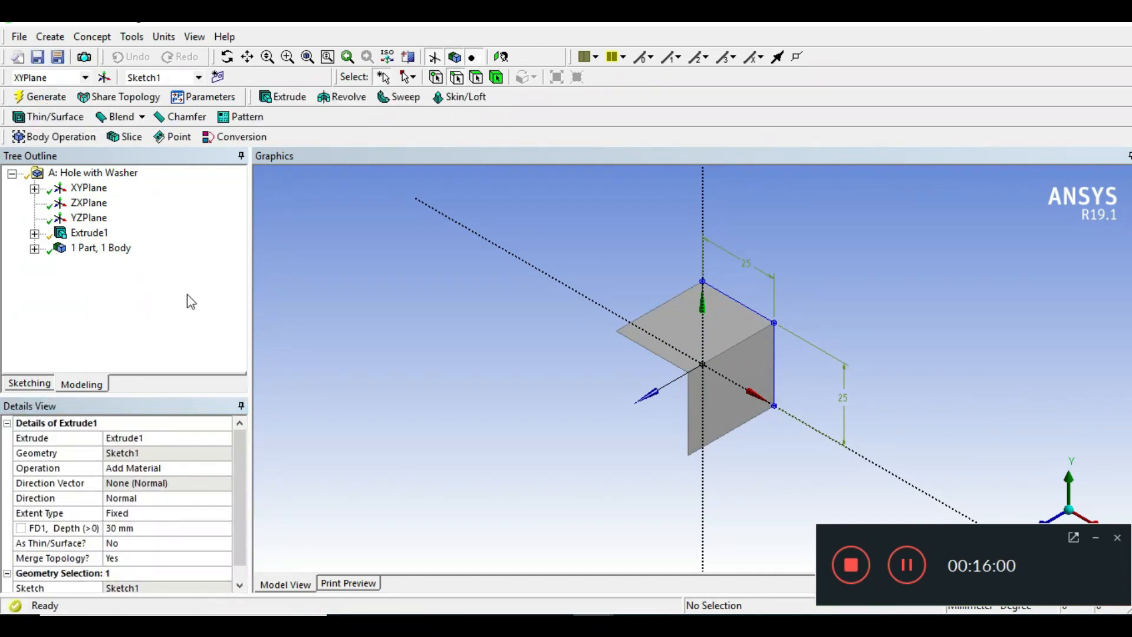
- Examine the details of the extruded surface body, such as its thickness and surface area
{"action": "left_click", "coordinate": [34, 248]}
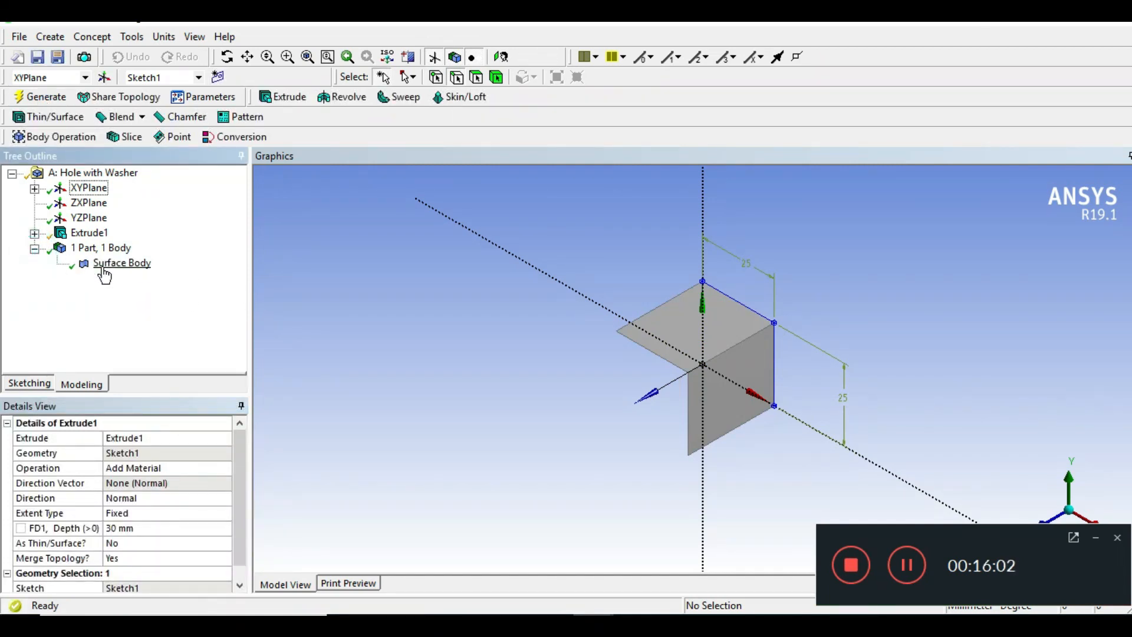
{"action": "left_click", "coordinate": [105, 264]}
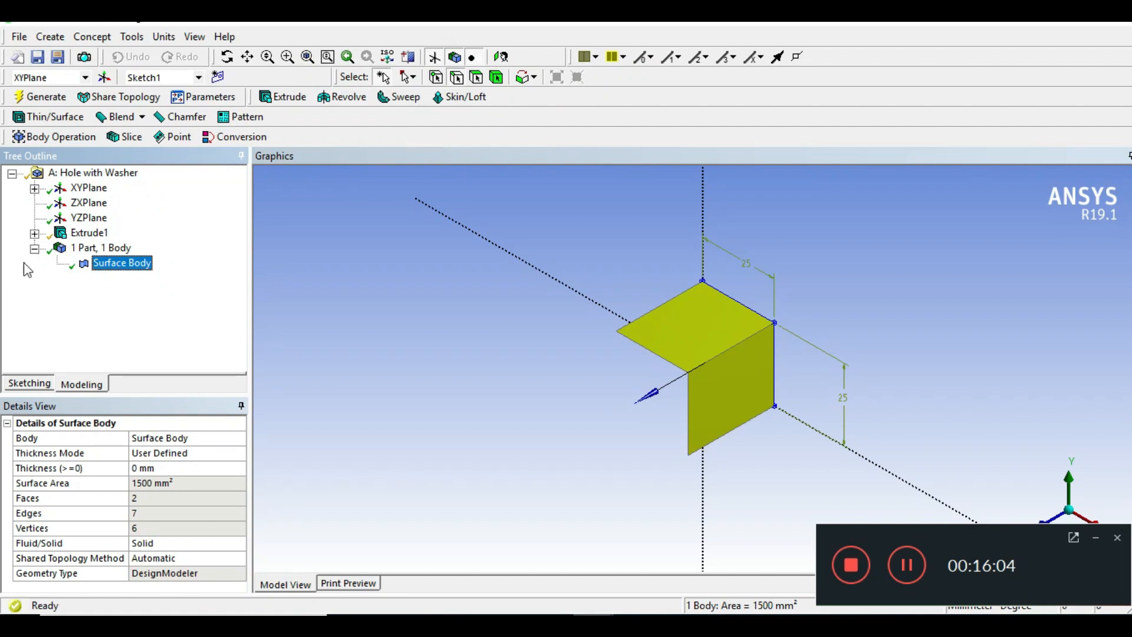
{"action": "left_click", "coordinate": [34, 248]}
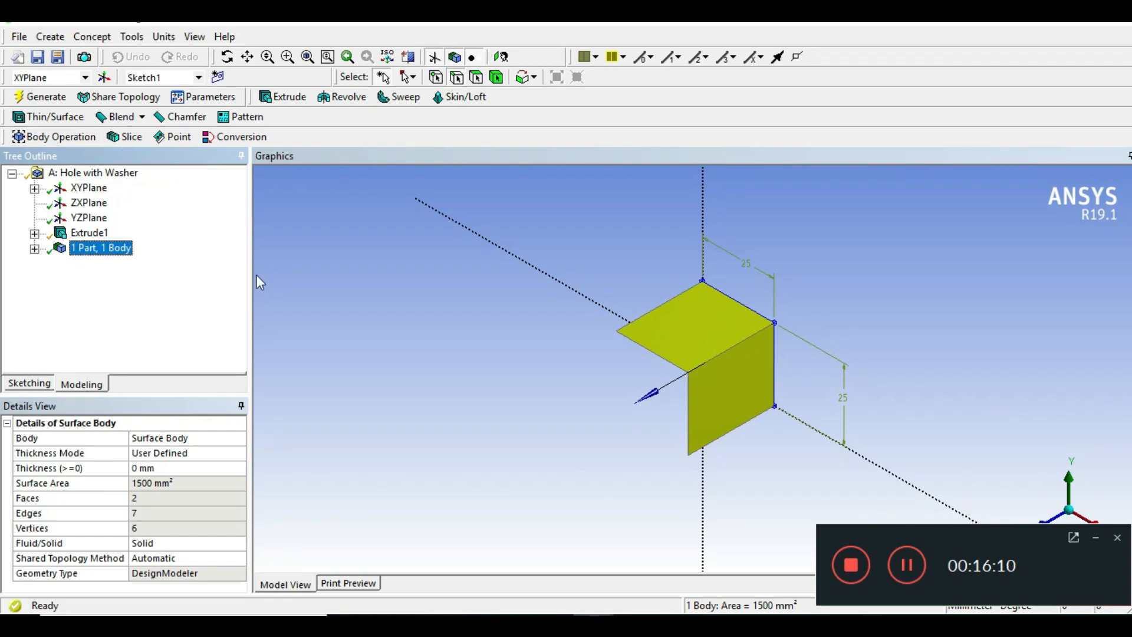
{"action": "left_click", "coordinate": [302, 262]}
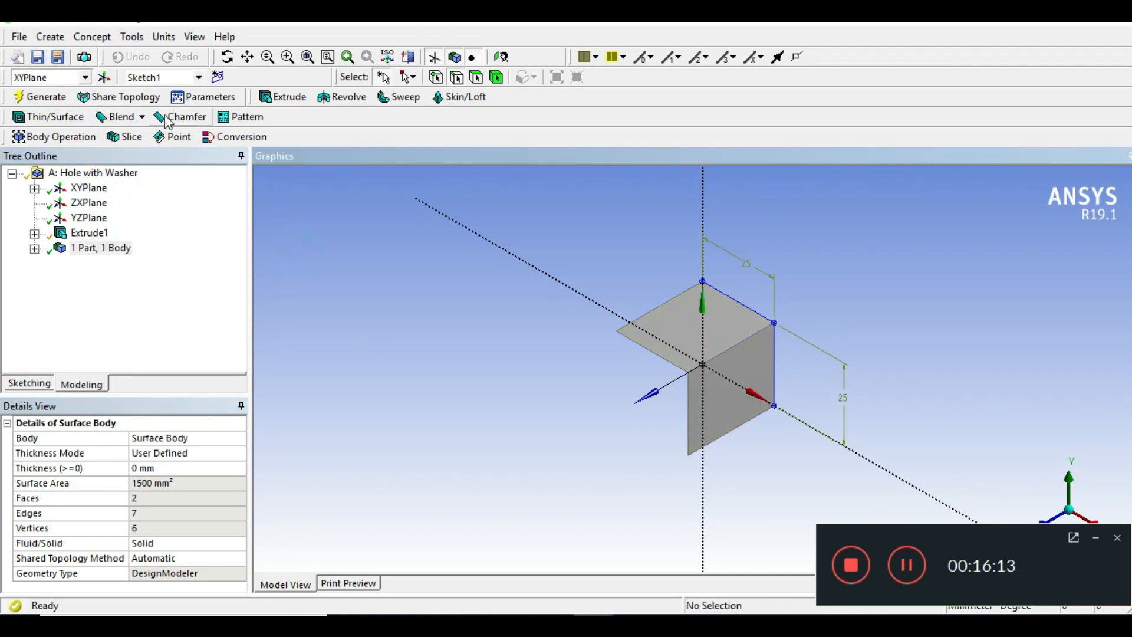
{"action": "left_click", "coordinate": [434, 59]}
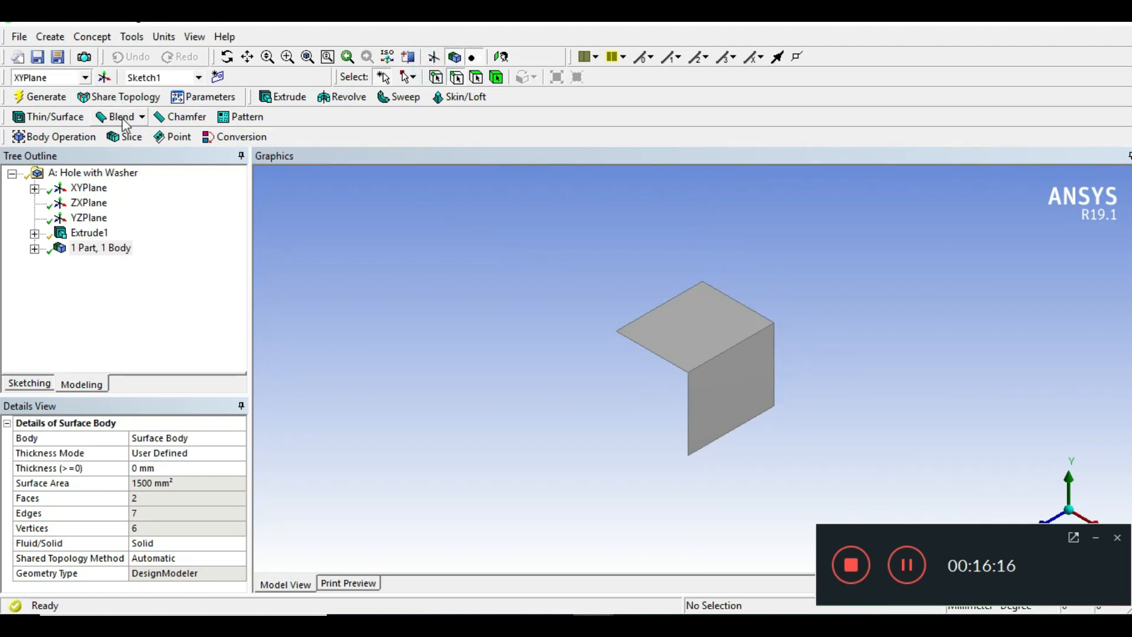
{"action": "left_click", "coordinate": [106, 81]}
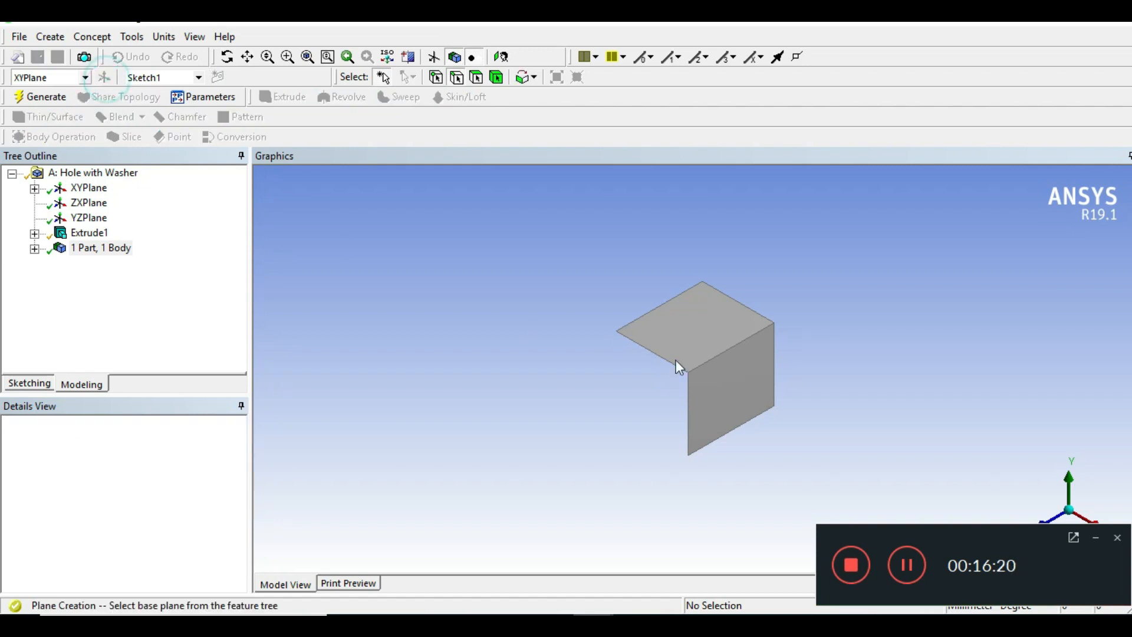
{"action": "middle_click_drag", "start_coordinate": [539, 367], "coordinate": [566, 373]}
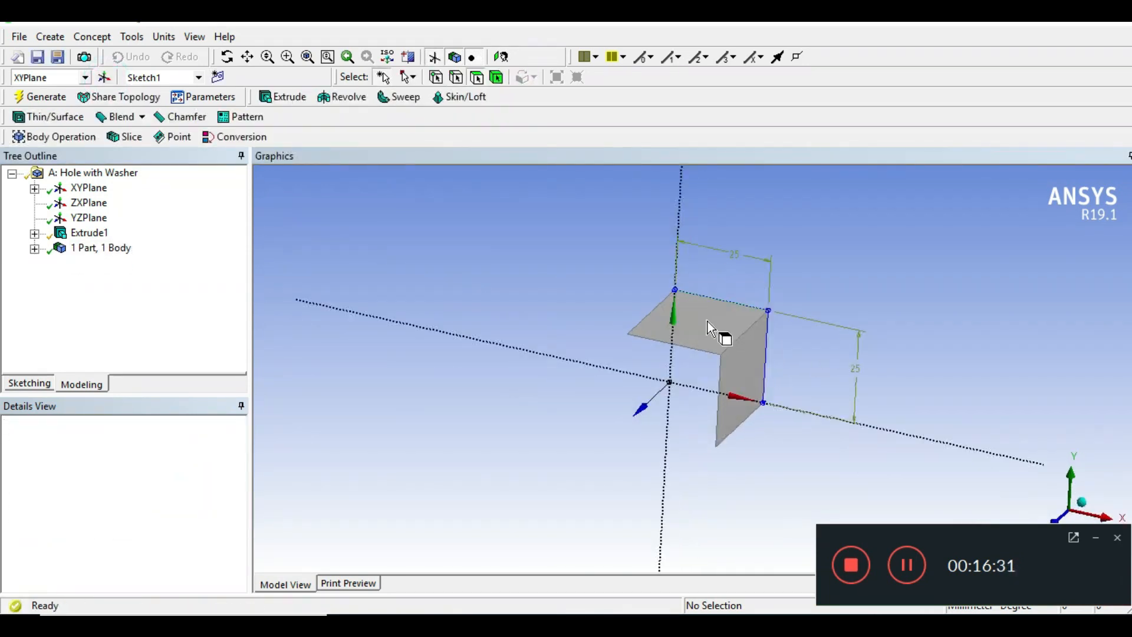
- Create and generate a new From Face plane based on the upper horizontal face of the surface body
{"action": "left_click", "coordinate": [704, 326]}
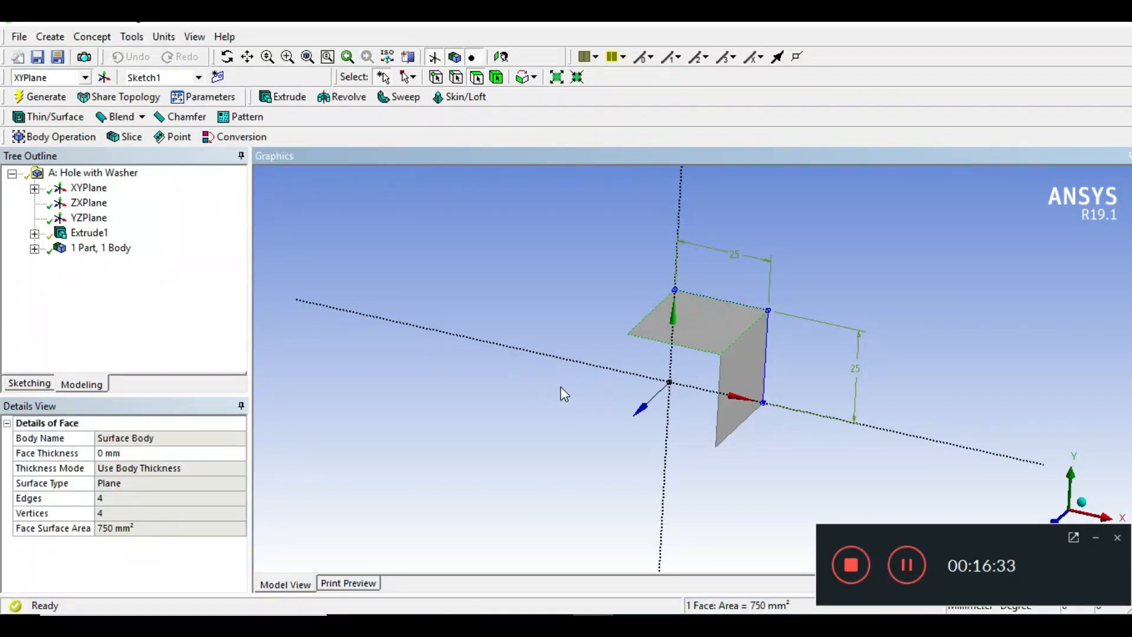
{"action": "left_click", "coordinate": [105, 78]}
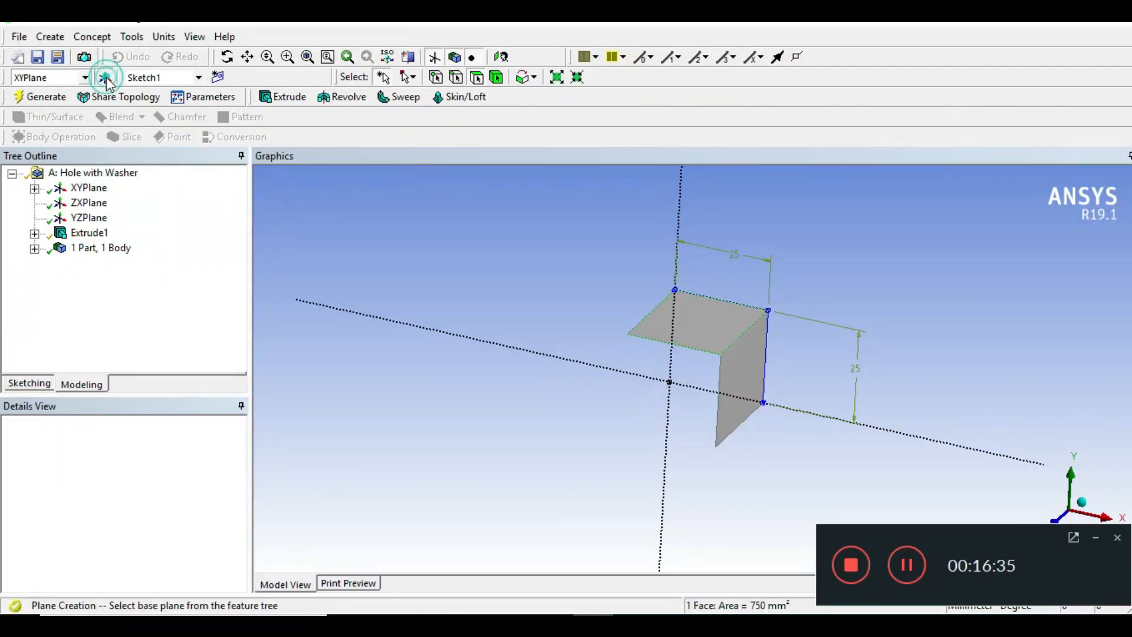
{"action": "middle_click_drag", "start_coordinate": [543, 434], "coordinate": [470, 449]}
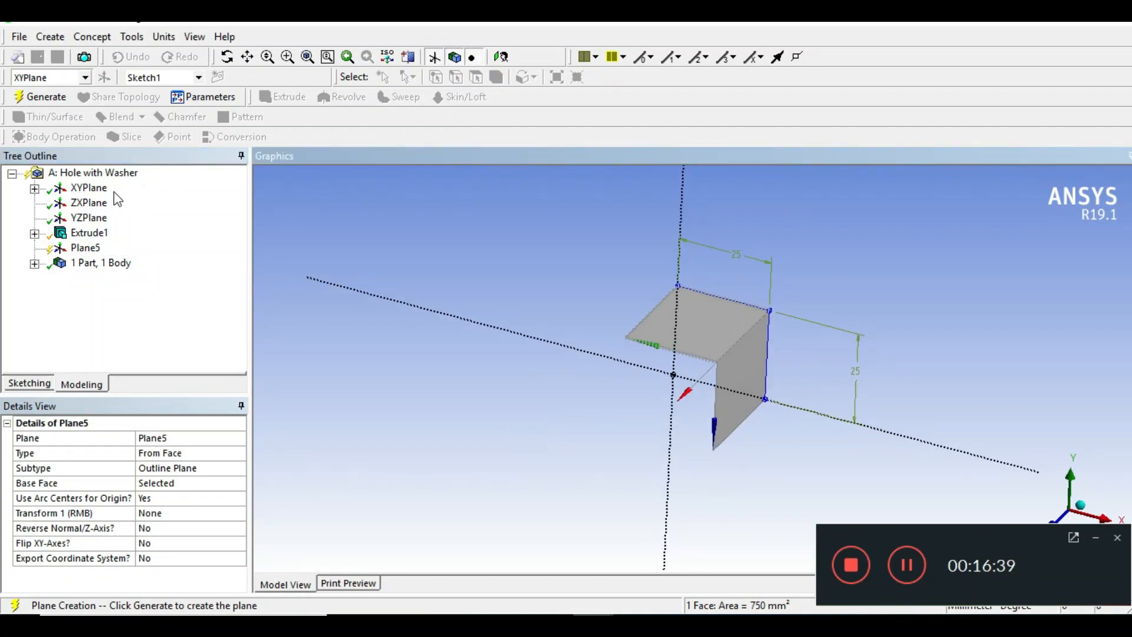
{"action": "left_click", "coordinate": [40, 97]}
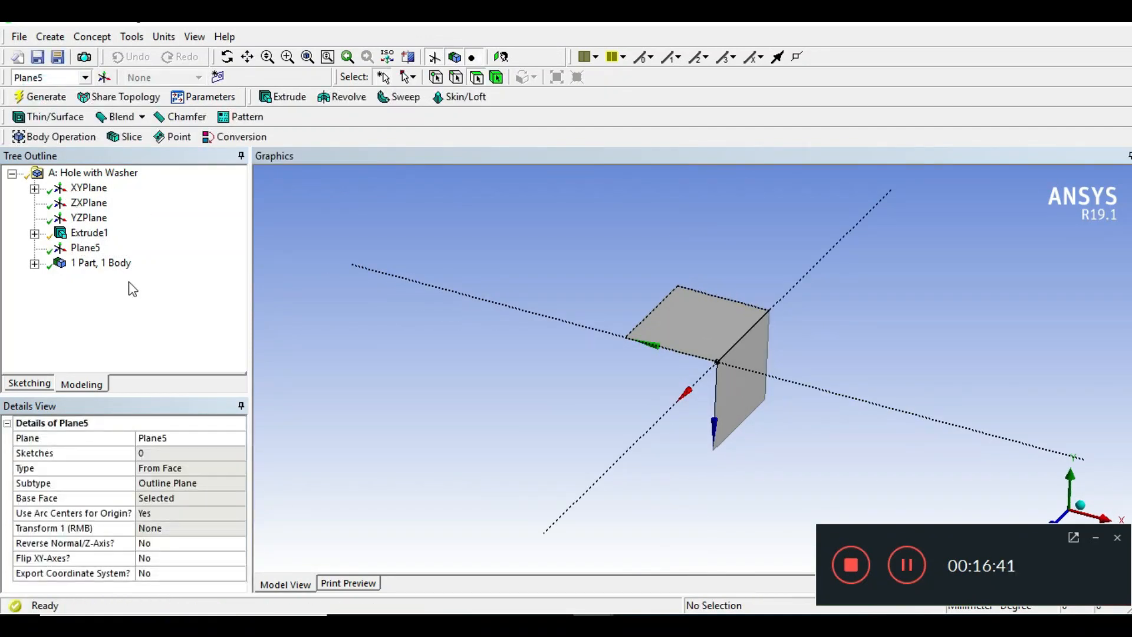
- Add a new sketch on the plane of the upper face and view it face-on
{"action": "left_click", "coordinate": [90, 250]}
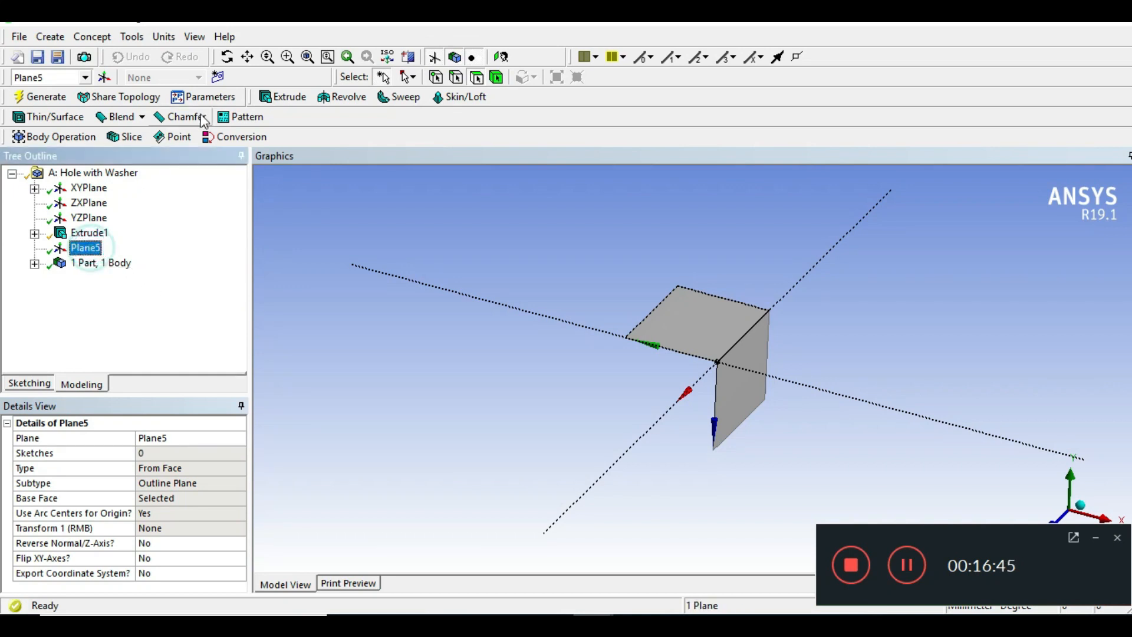
{"action": "left_click", "coordinate": [217, 77]}
{"action": "right_click", "coordinate": [112, 263]}
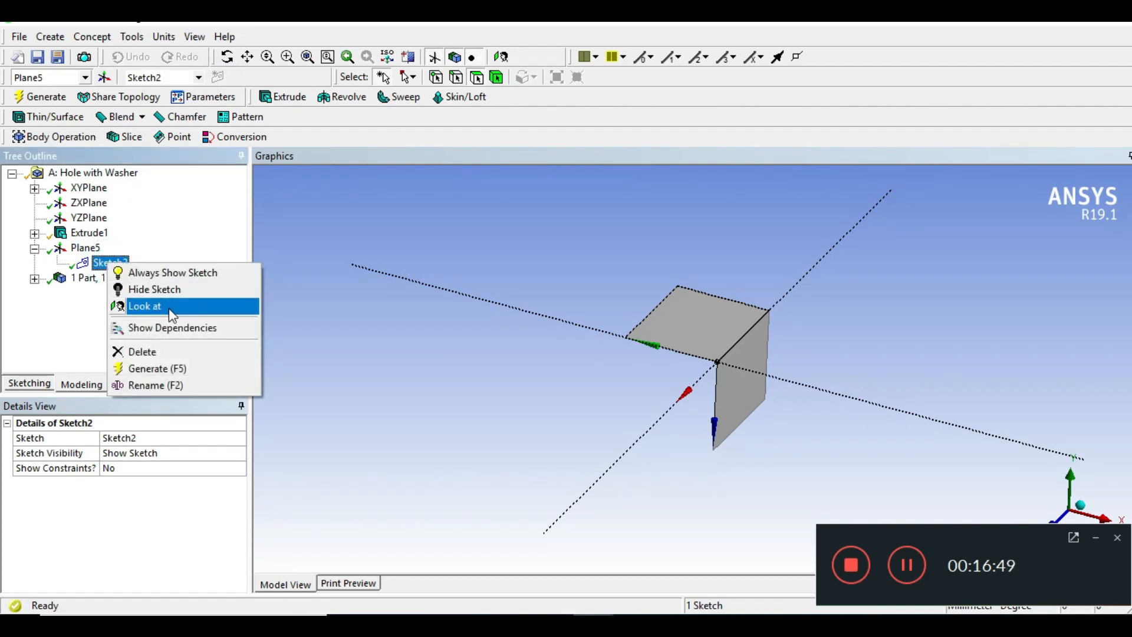
{"action": "left_click", "coordinate": [168, 306]}
{"action": "scroll", "coordinate": [601, 395], "scroll_direction": "down", "scroll_amount": 2}
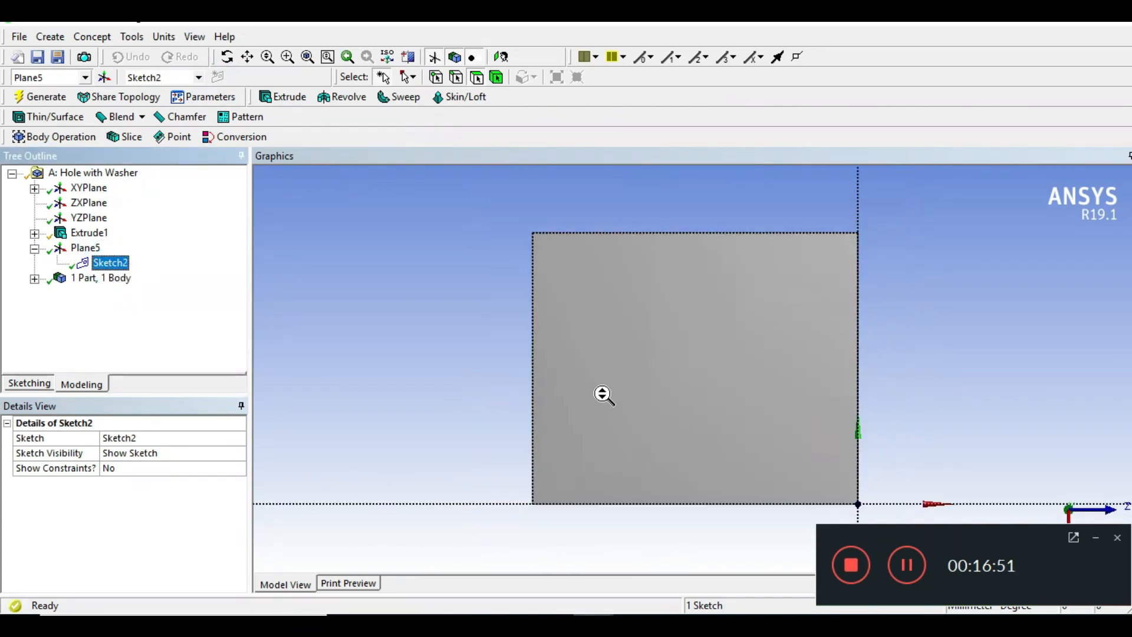
{"action": "mouse_move", "coordinate": [884, 430]}
{"action": "middle_mouse_down", "text": "ctrl"}
{"action": "mouse_move", "coordinate": [846, 383]}
{"action": "mouse_move", "coordinate": [858, 418]}
{"action": "middle_mouse_up", "text": "ctrl"}
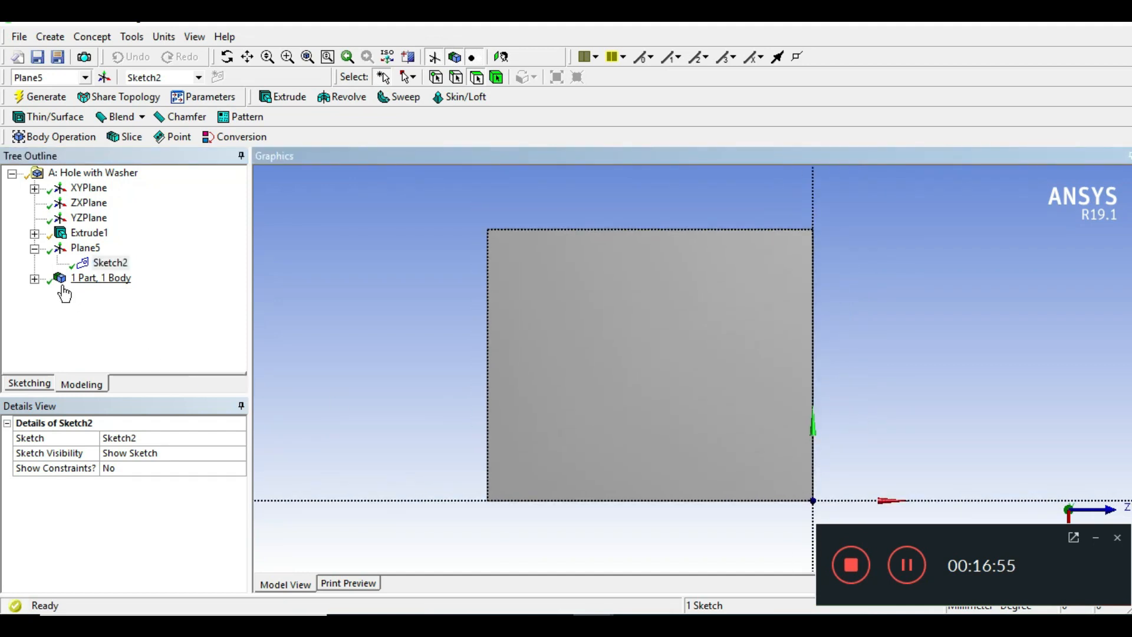
- Sketch a circle about 9.6 mm in diameter near the centre of the upper face
{"action": "left_click", "coordinate": [23, 382]}
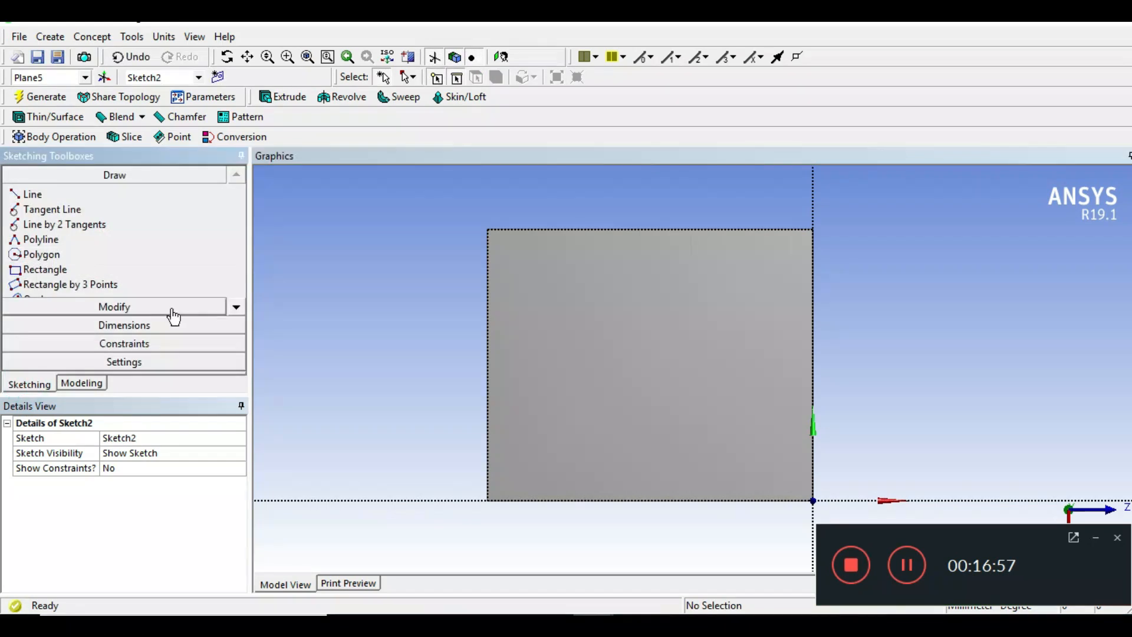
{"action": "left_click", "coordinate": [233, 308]}
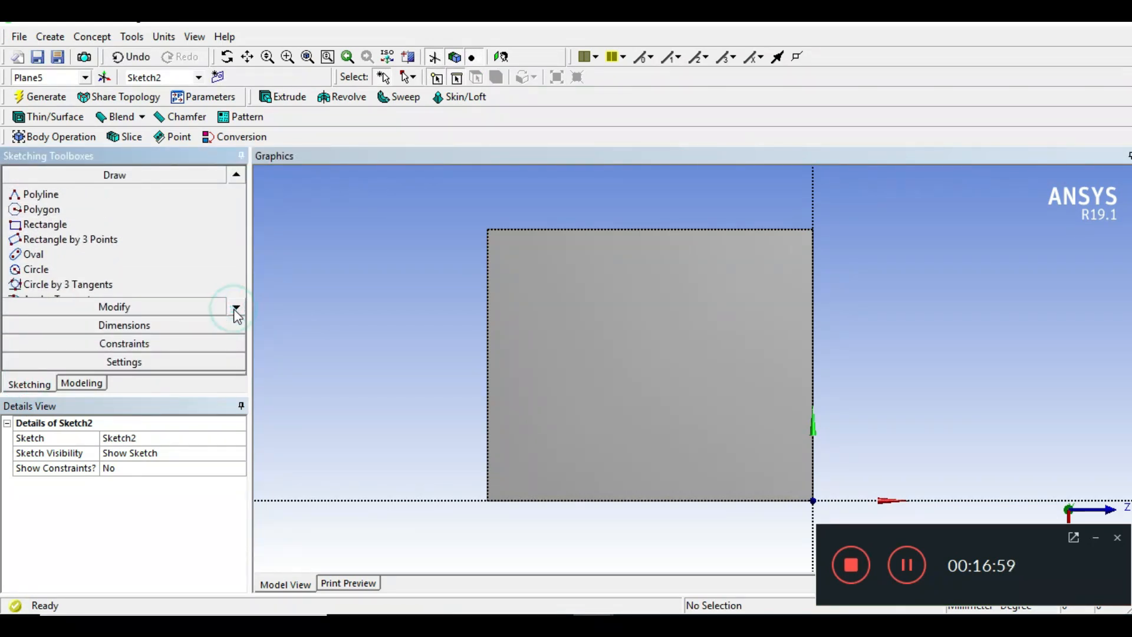
{"action": "left_click", "coordinate": [86, 270]}
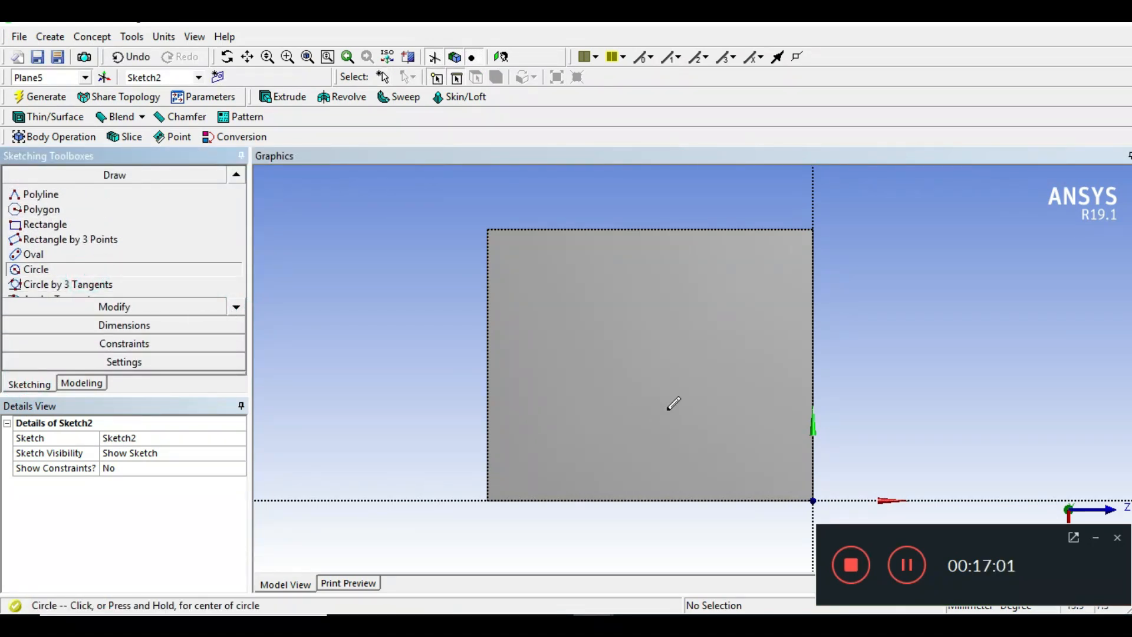
{"action": "left_click", "coordinate": [642, 364]}
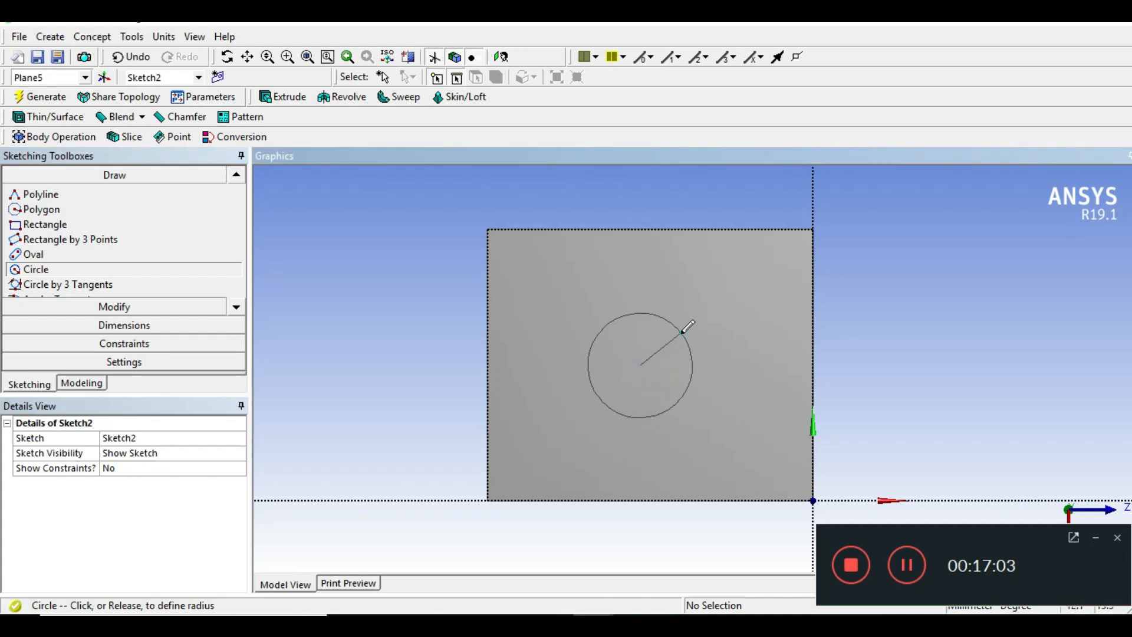
{"action": "left_click", "coordinate": [682, 336]}
- Dimension the circle's diameter and set it to 10 mm
{"action": "left_click", "coordinate": [125, 325]}
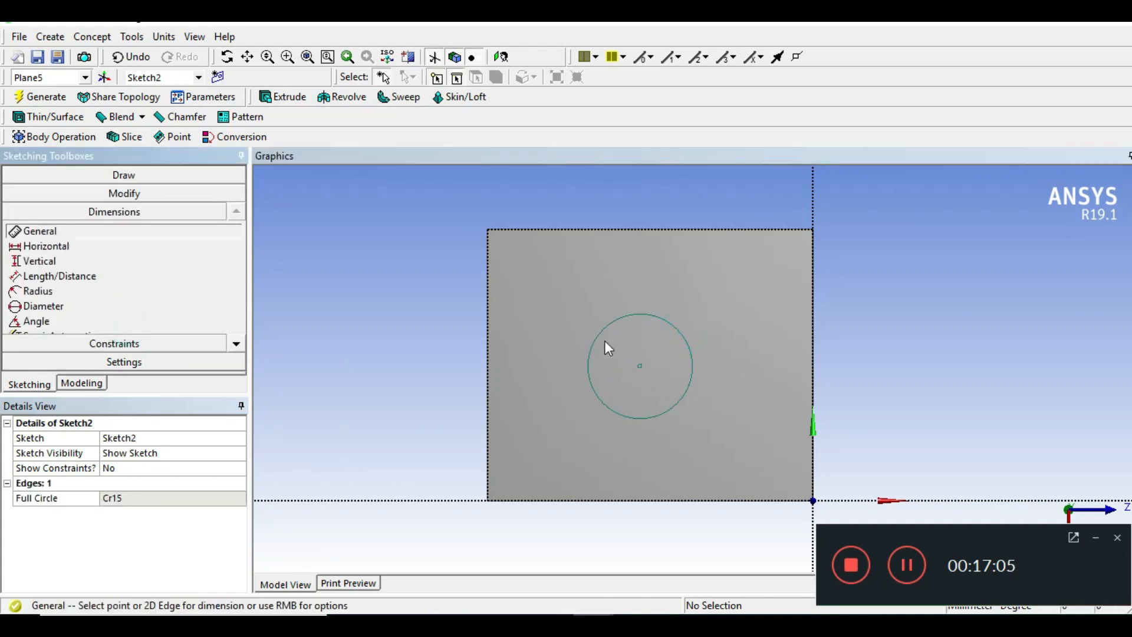
{"action": "left_click", "coordinate": [596, 335]}
{"action": "left_click", "coordinate": [433, 332]}
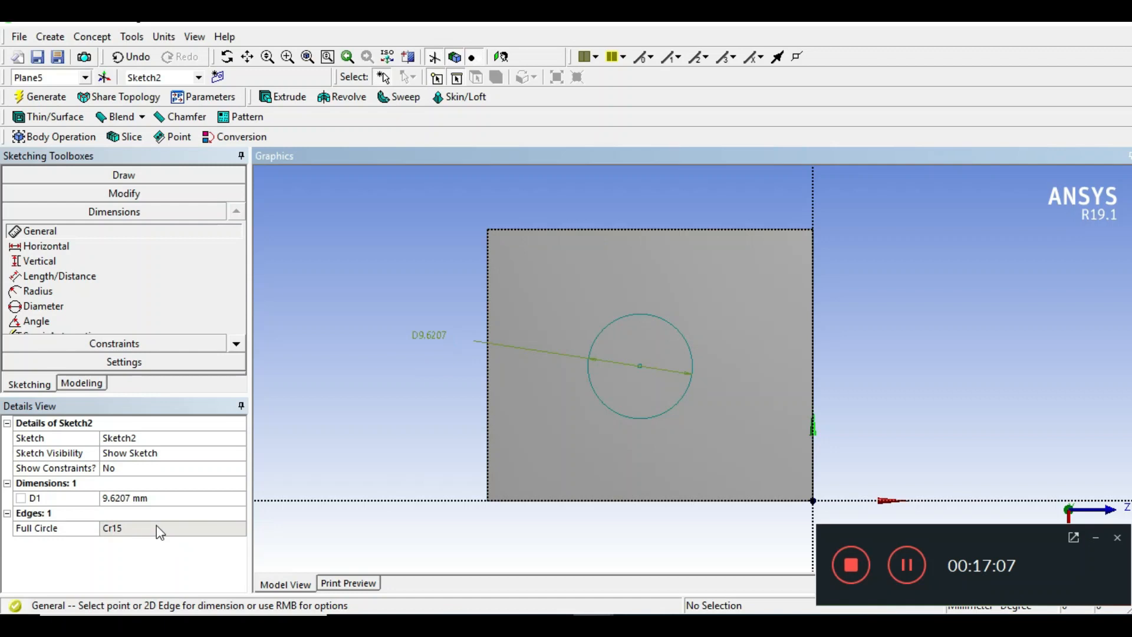
{"action": "left_click", "coordinate": [151, 497]}
{"action": "type", "text": "10"}
{"action": "key", "text": "Return"}
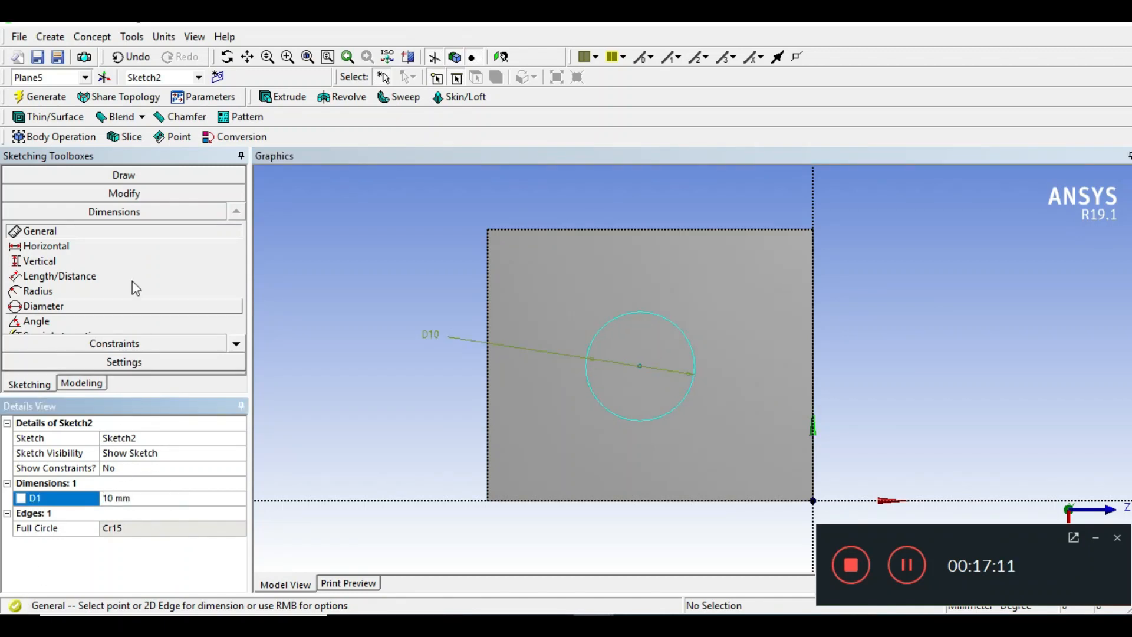
- Dimension the distance from the circle's centre to the face's free edge opposite the bend and set it to 15 mm
{"action": "left_click", "coordinate": [640, 368]}
{"action": "left_click", "coordinate": [656, 230]}
{"action": "left_click", "coordinate": [593, 190]}
{"action": "left_click", "coordinate": [160, 513]}
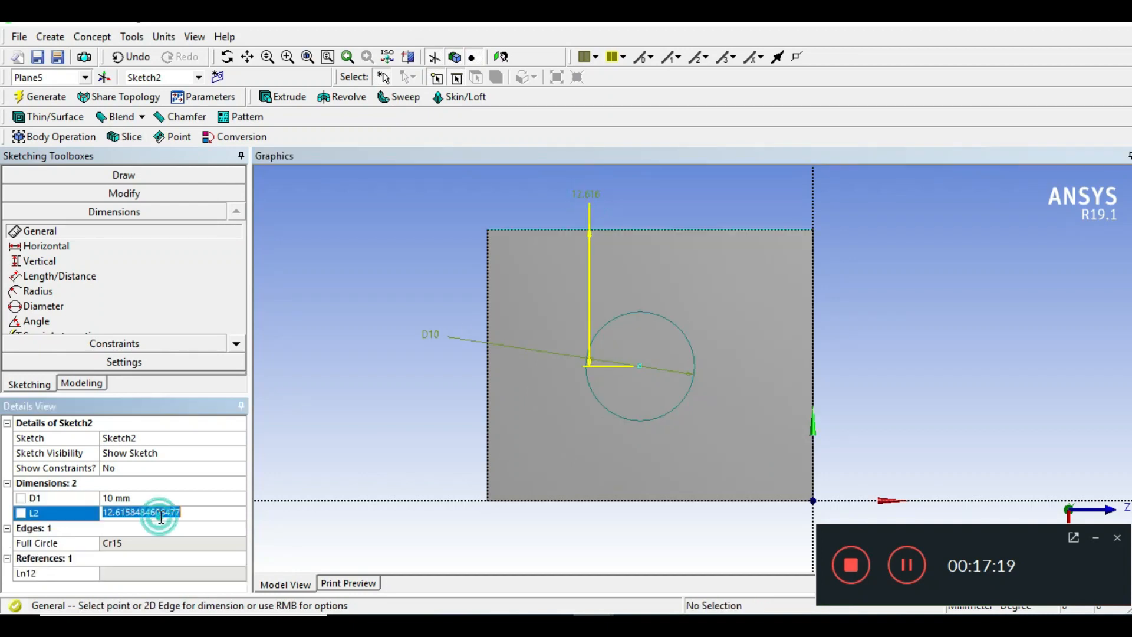
{"action": "type", "text": "15"}
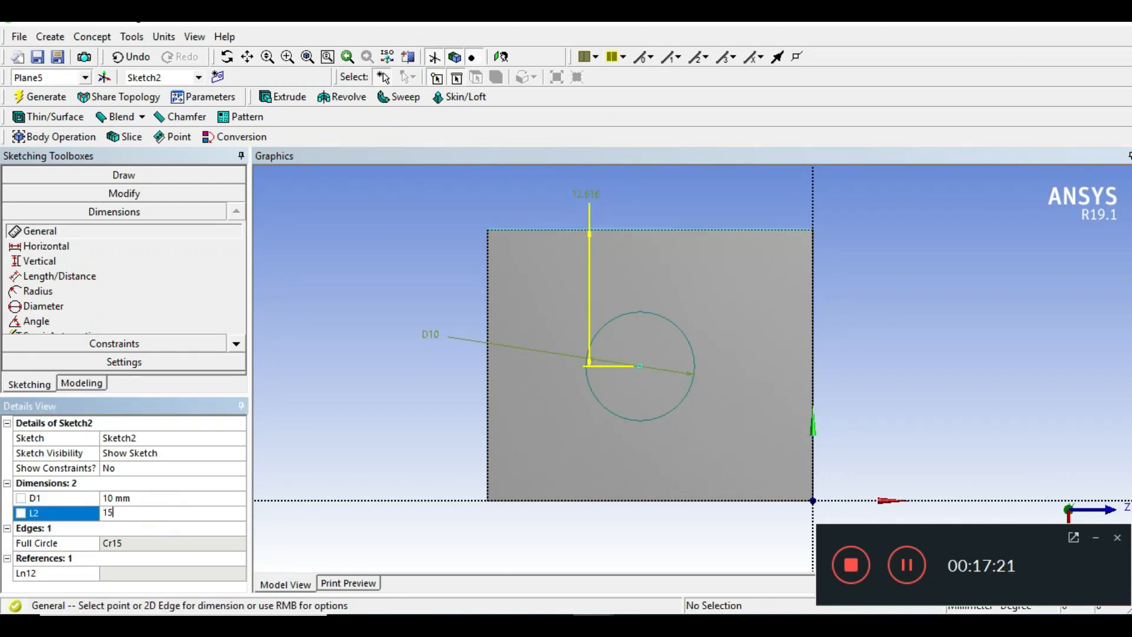
{"action": "key", "text": "Return"}
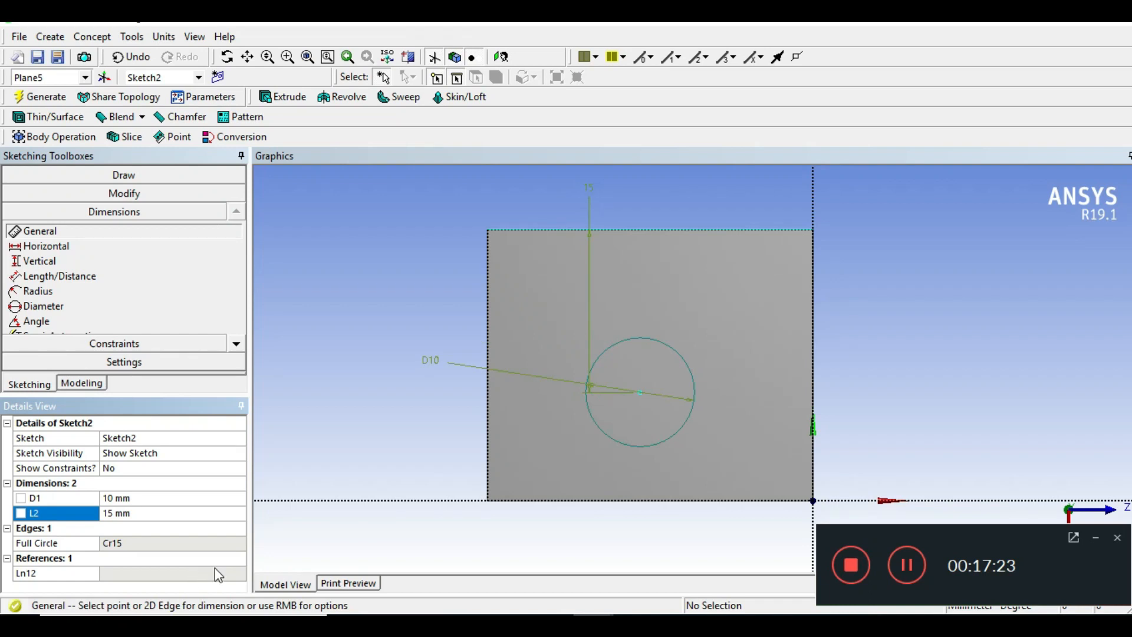
{"action": "mouse_move", "coordinate": [421, 516]}
{"action": "middle_mouse_down"}
{"action": "mouse_move", "coordinate": [468, 470]}
{"action": "mouse_move", "coordinate": [372, 541]}
{"action": "mouse_move", "coordinate": [227, 609]}
{"action": "middle_mouse_up"}
{"action": "mouse_move", "coordinate": [629, 417]}
{"action": "middle_mouse_down"}
{"action": "mouse_move", "coordinate": [561, 450]}
{"action": "mouse_move", "coordinate": [592, 430]}
{"action": "middle_mouse_up"}
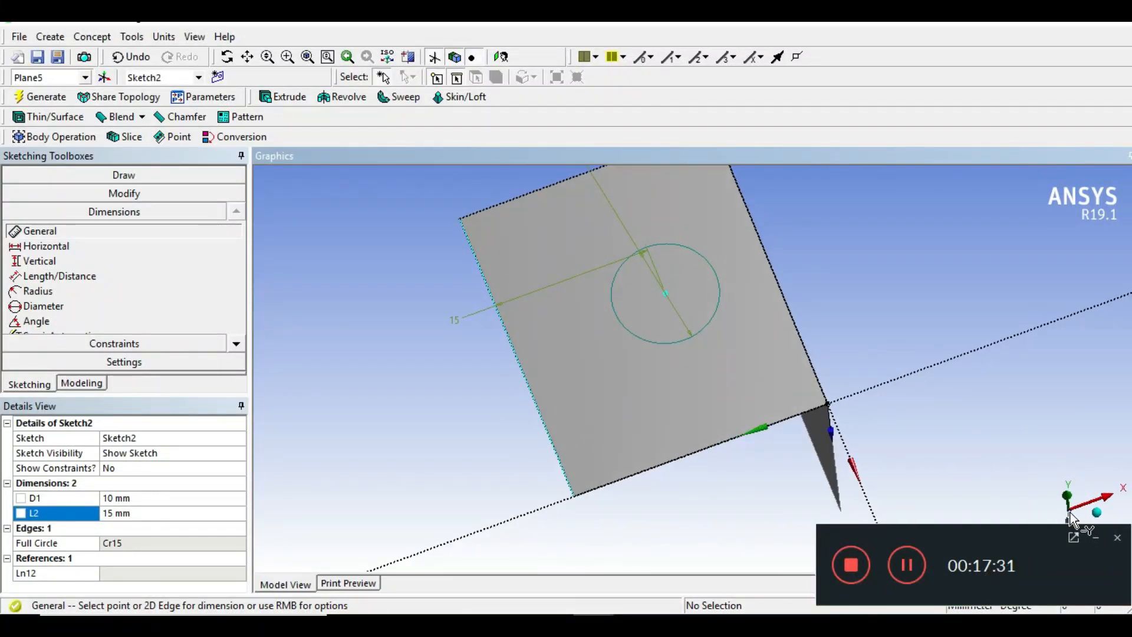
{"action": "scroll", "coordinate": [1047, 457], "scroll_direction": "down", "scroll_amount": 1}
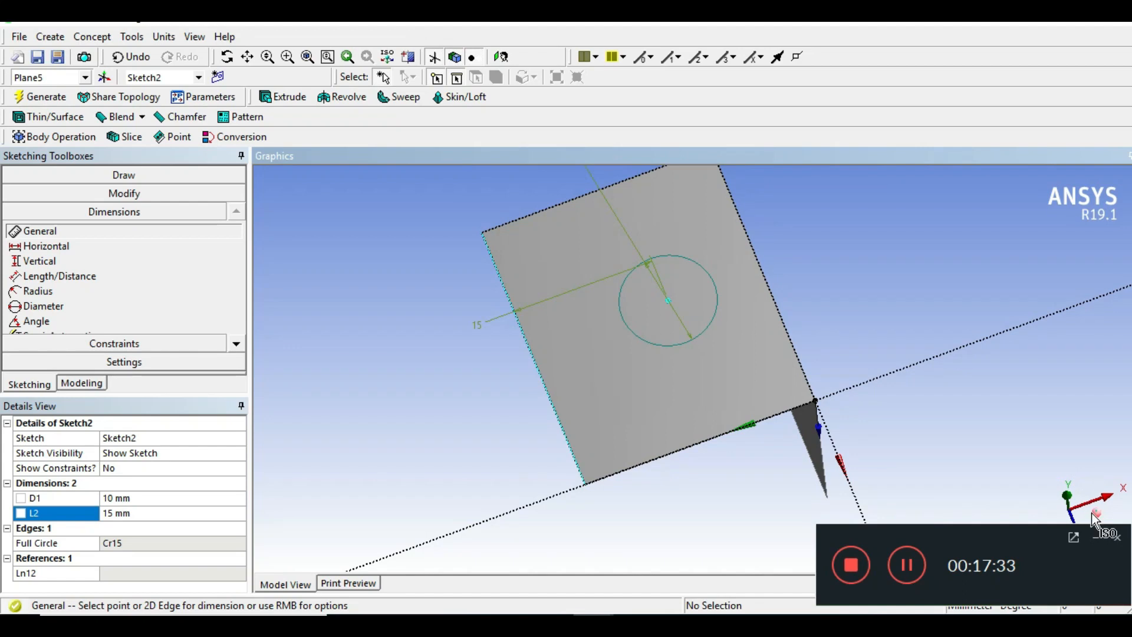
{"action": "left_click", "coordinate": [1073, 520]}
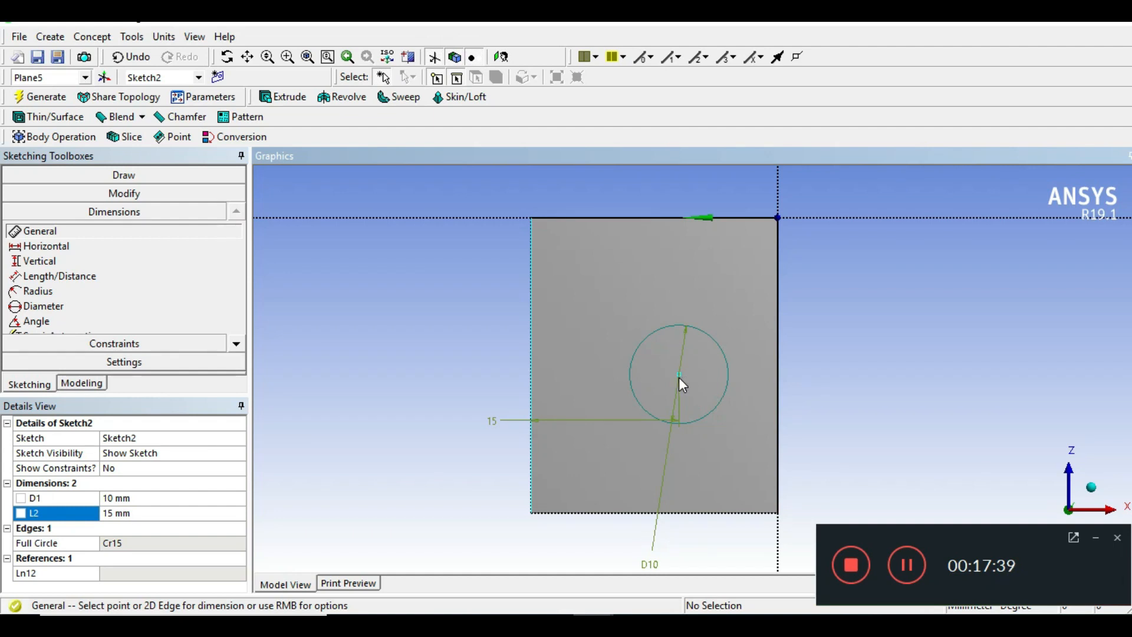
{"action": "left_click", "coordinate": [684, 513]}
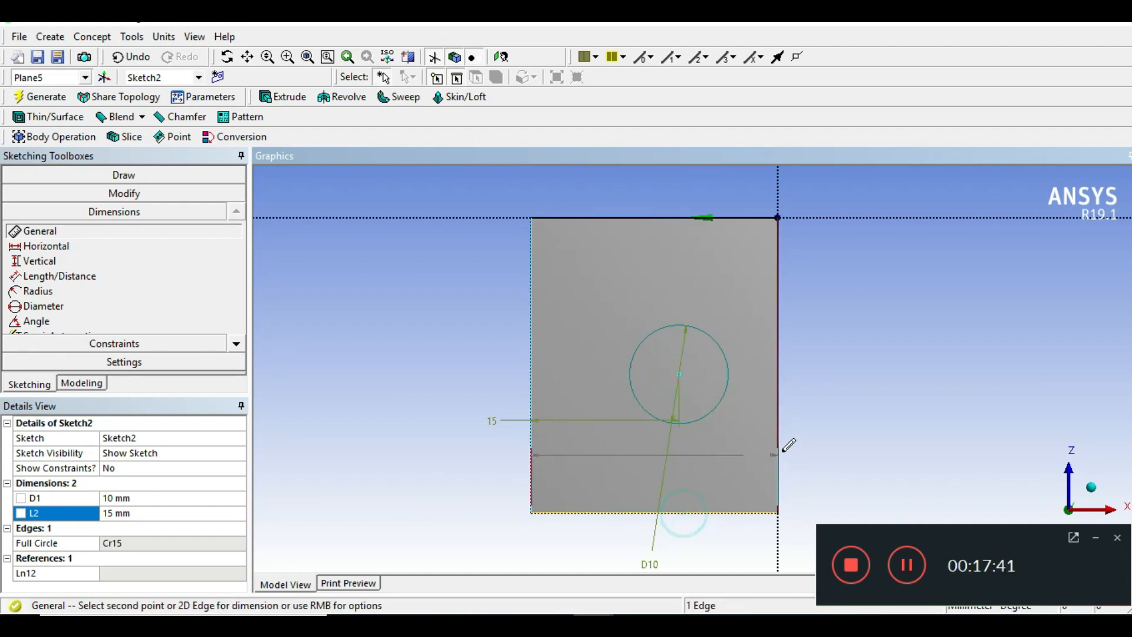
{"action": "key", "text": "Escape"}
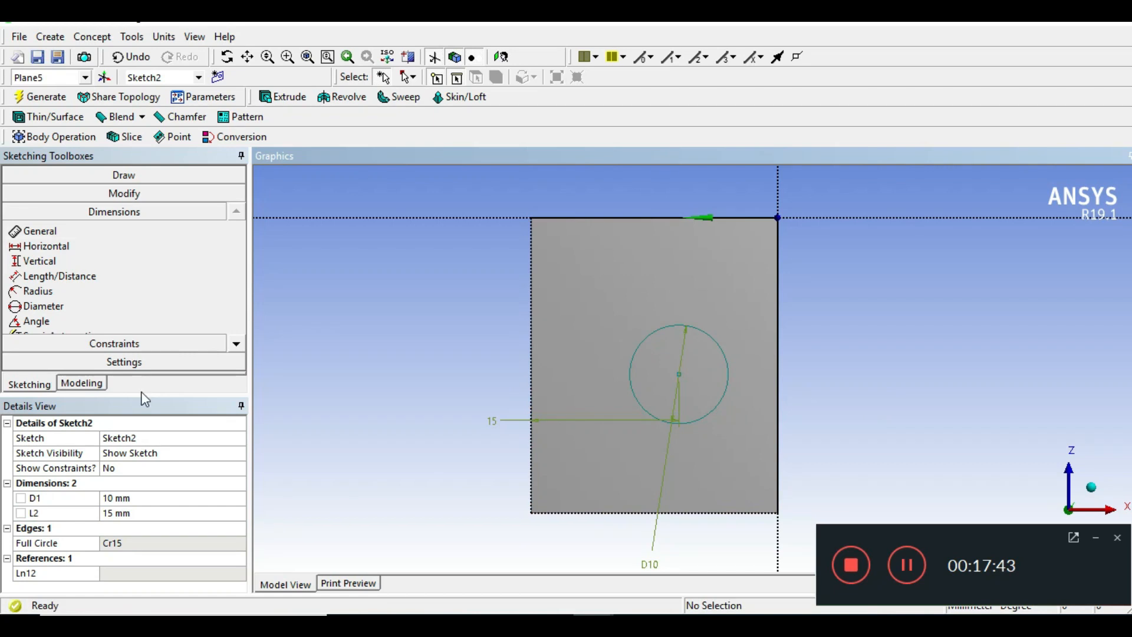
{"action": "left_click", "coordinate": [84, 233]}
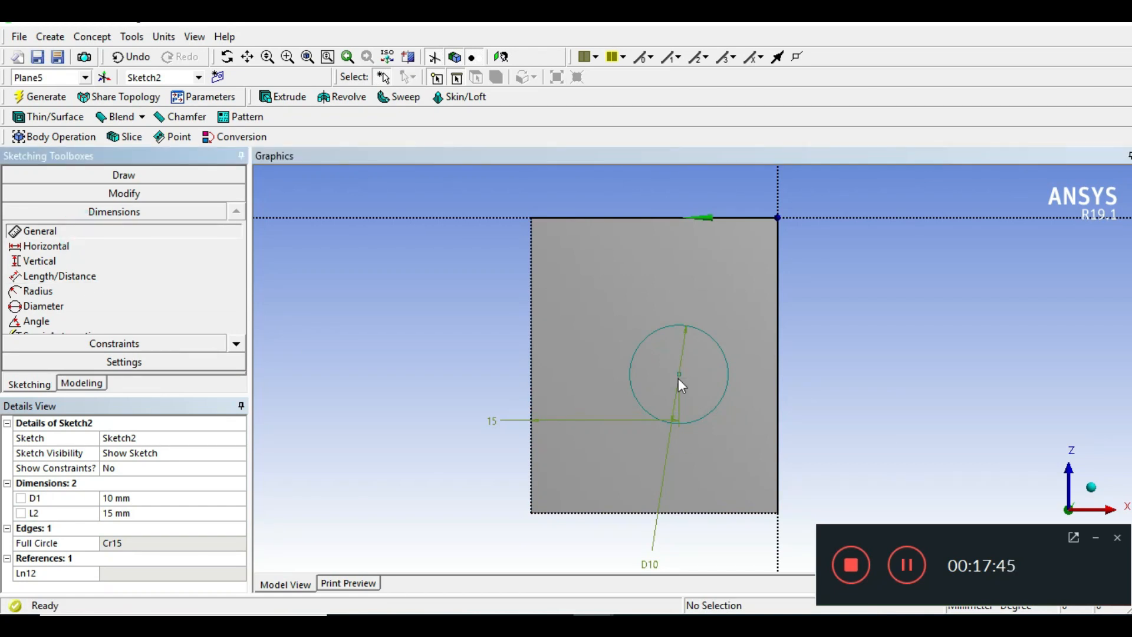
{"action": "left_click", "coordinate": [685, 513]}
{"action": "key", "text": "Escape"}
- Dimension the distance from the circle's centre to the nearest face edge perpendicular to the bend and set it to 10 mm
{"action": "scroll", "coordinate": [925, 425], "scroll_direction": "up", "scroll_amount": 2}
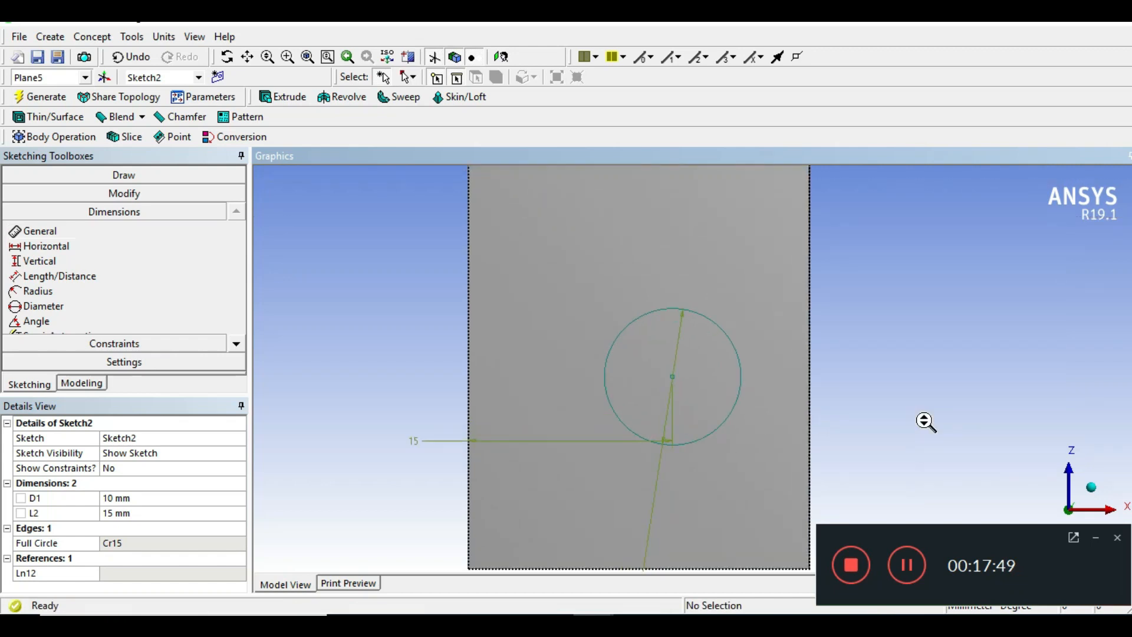
{"action": "left_click", "coordinate": [84, 233]}
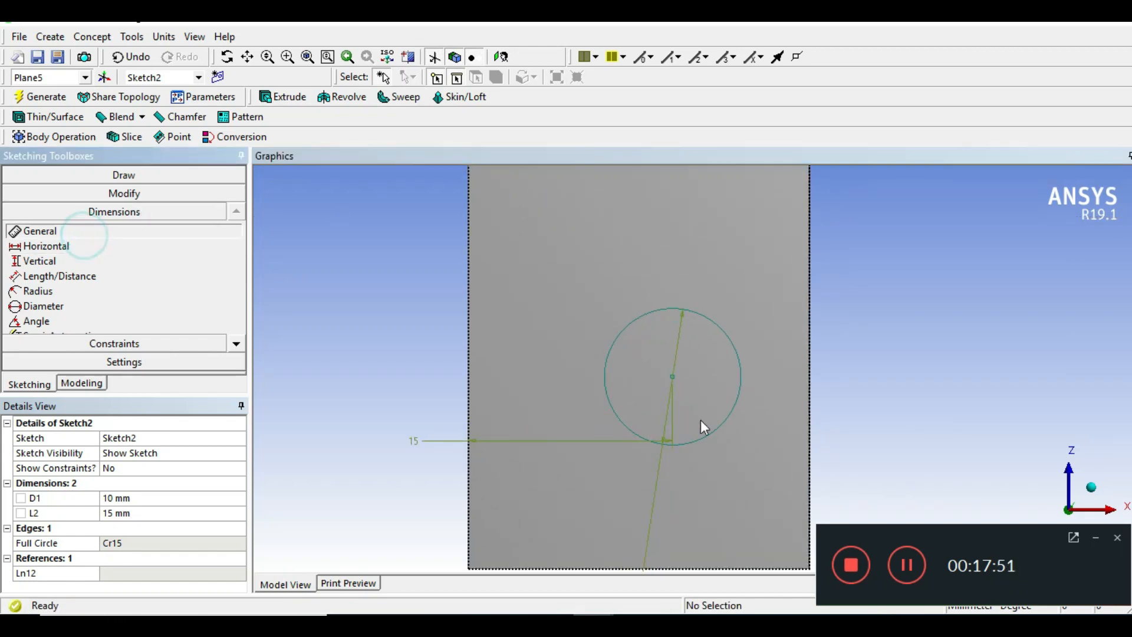
{"action": "left_click", "coordinate": [676, 377]}
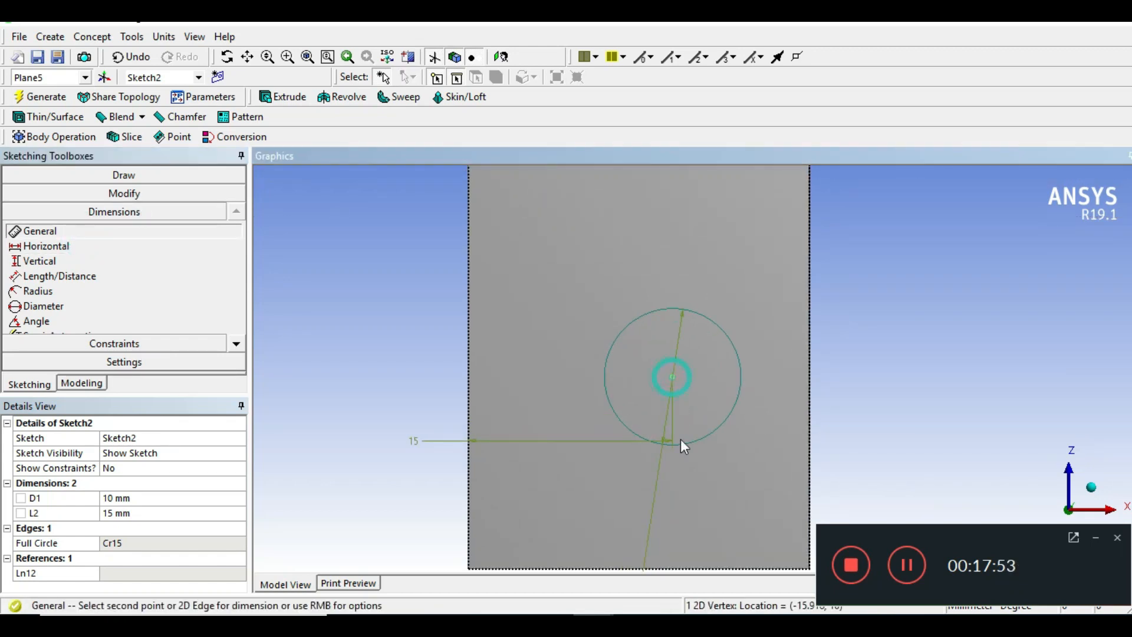
{"action": "left_click", "coordinate": [692, 568]}
{"action": "left_click", "coordinate": [864, 410]}
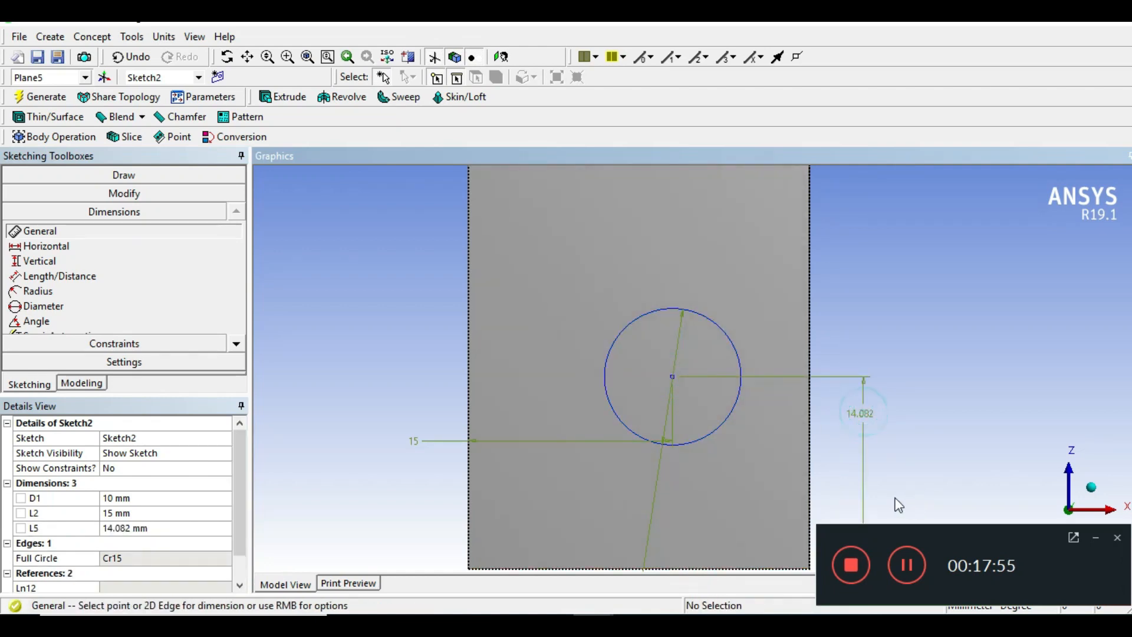
{"action": "scroll", "coordinate": [640, 449], "scroll_direction": "down", "scroll_amount": 2}
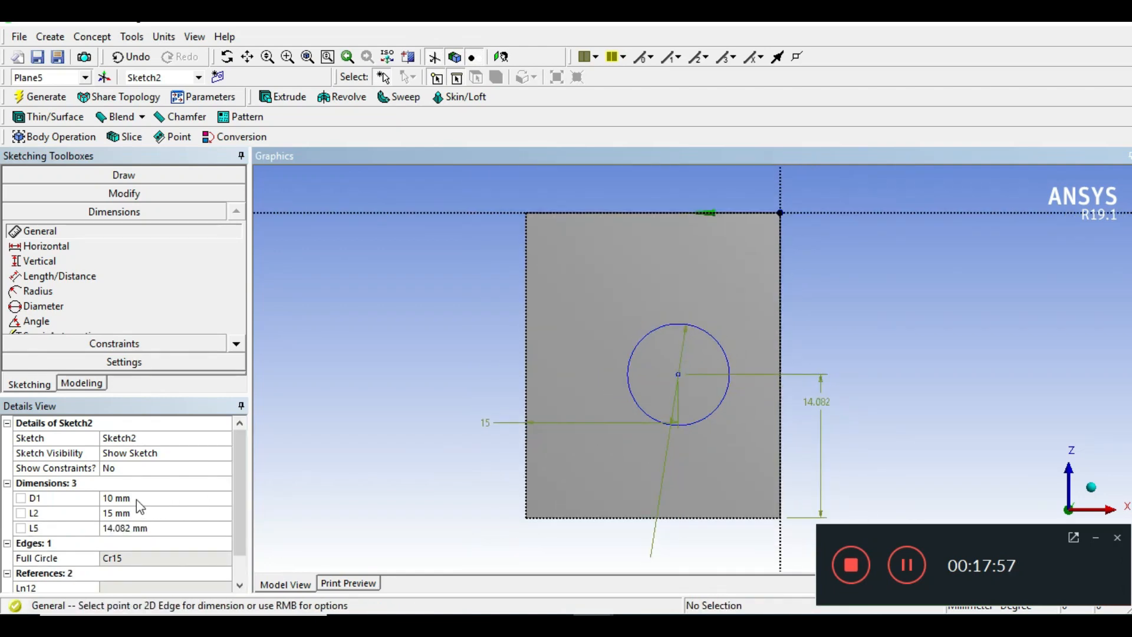
{"action": "left_click", "coordinate": [138, 533]}
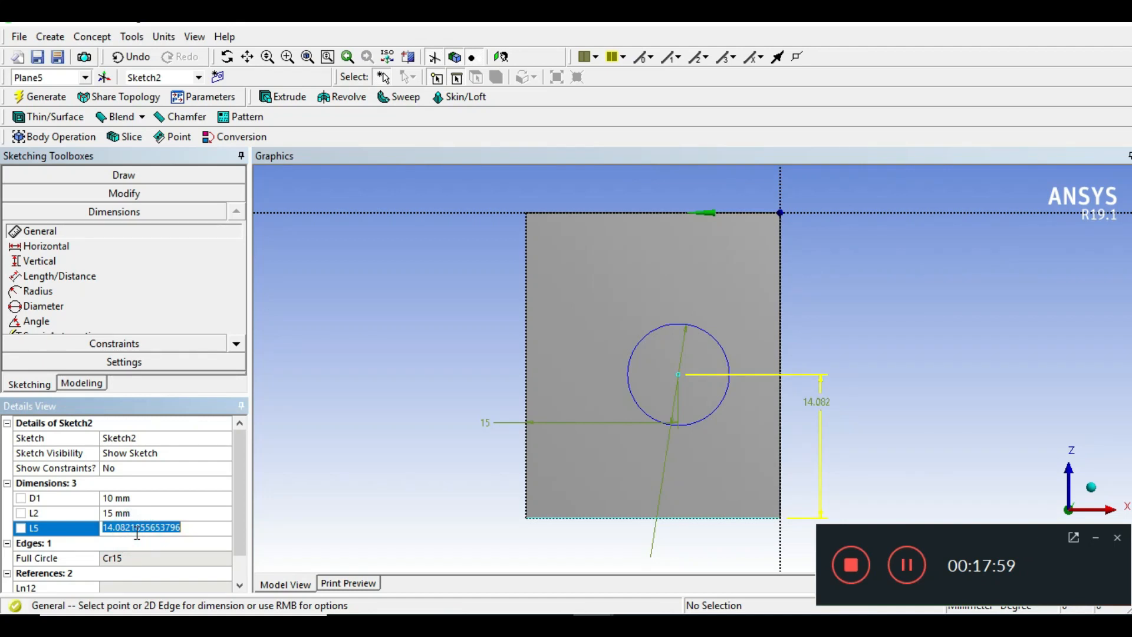
{"action": "type", "text": "10"}
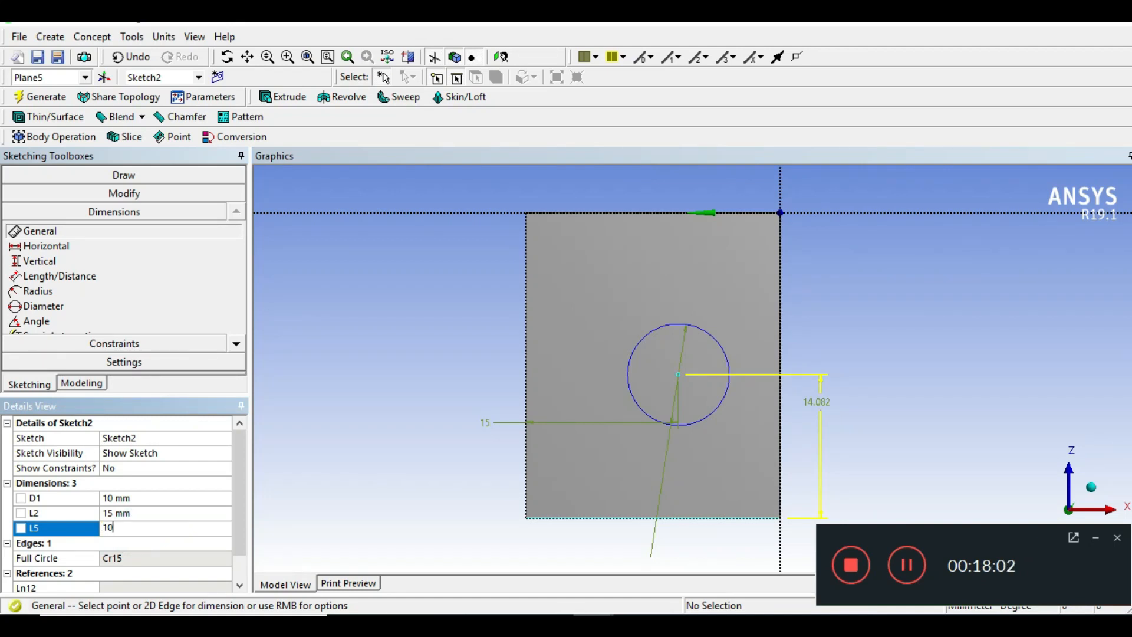
{"action": "key", "text": "Return"}
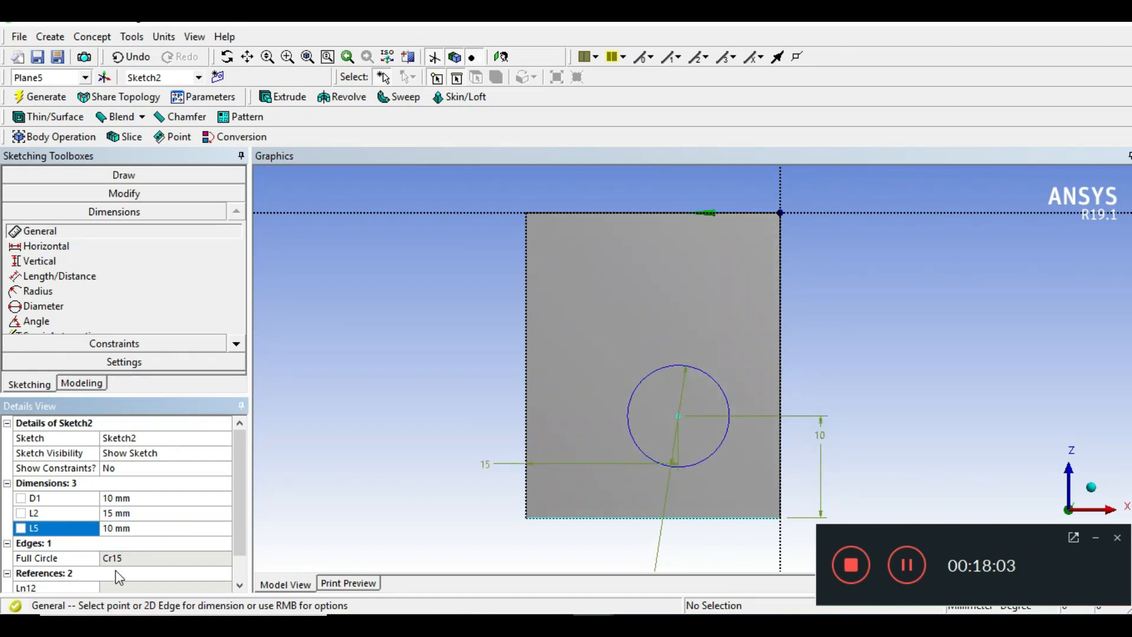
- Set the circle centre's distance to 10 mm from the free edge and 15 mm from the edge perpendicular to the bend
{"action": "mouse_move", "coordinate": [652, 423]}
{"action": "middle_mouse_down"}
{"action": "mouse_move", "coordinate": [798, 296]}
{"action": "mouse_move", "coordinate": [750, 321]}
{"action": "mouse_move", "coordinate": [691, 458]}
{"action": "mouse_move", "coordinate": [622, 519]}
{"action": "mouse_move", "coordinate": [667, 495]}
{"action": "mouse_move", "coordinate": [647, 521]}
{"action": "mouse_move", "coordinate": [702, 466]}
{"action": "mouse_move", "coordinate": [631, 488]}
{"action": "mouse_move", "coordinate": [647, 515]}
{"action": "mouse_move", "coordinate": [639, 505]}
{"action": "mouse_move", "coordinate": [663, 508]}
{"action": "mouse_move", "coordinate": [669, 524]}
{"action": "middle_mouse_up"}
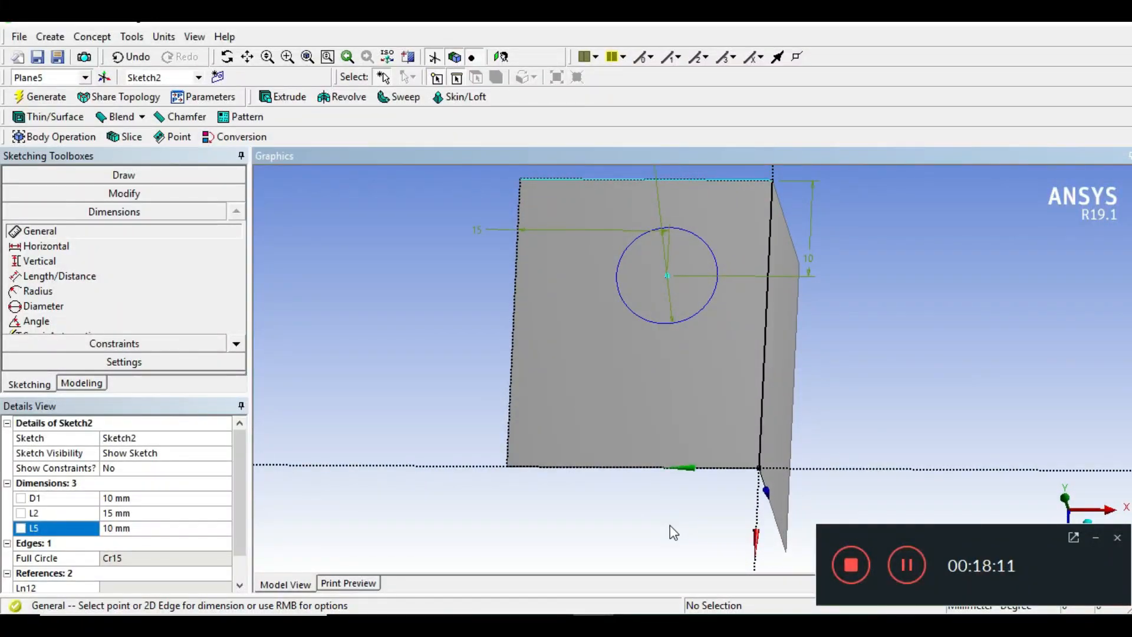
{"action": "left_click", "coordinate": [125, 513]}
{"action": "left_click", "coordinate": [123, 512]}
{"action": "key", "text": "Return"}
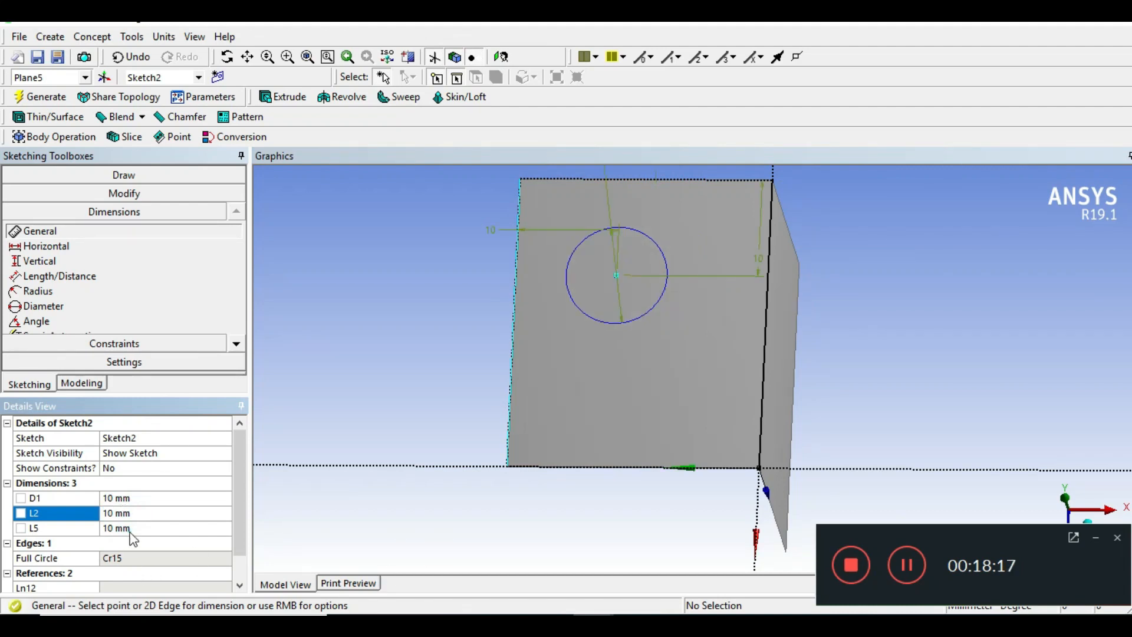
{"action": "left_click", "coordinate": [132, 531]}
{"action": "key", "text": "Return"}
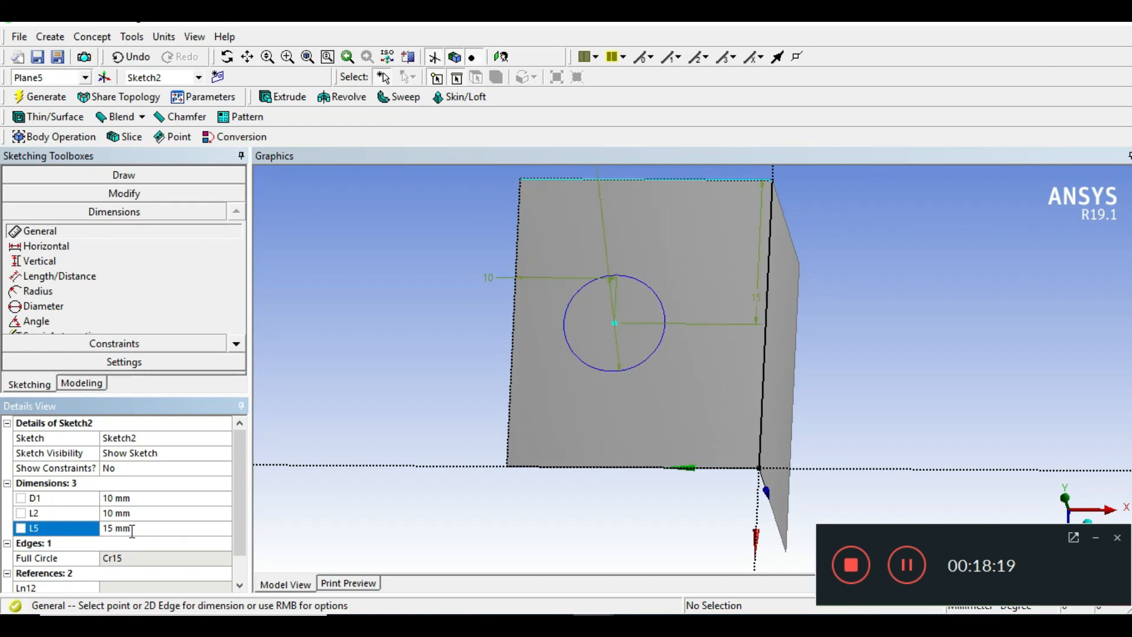
- Extrude the circle sketch 30 mm in the reversed direction with Cut Material and generate the hole through the upper face
{"action": "mouse_move", "coordinate": [729, 526]}
{"action": "middle_mouse_down"}
{"action": "mouse_move", "coordinate": [925, 389]}
{"action": "mouse_move", "coordinate": [819, 444]}
{"action": "mouse_move", "coordinate": [967, 376]}
{"action": "mouse_move", "coordinate": [1003, 396]}
{"action": "mouse_move", "coordinate": [914, 399]}
{"action": "mouse_move", "coordinate": [935, 407]}
{"action": "middle_mouse_up"}
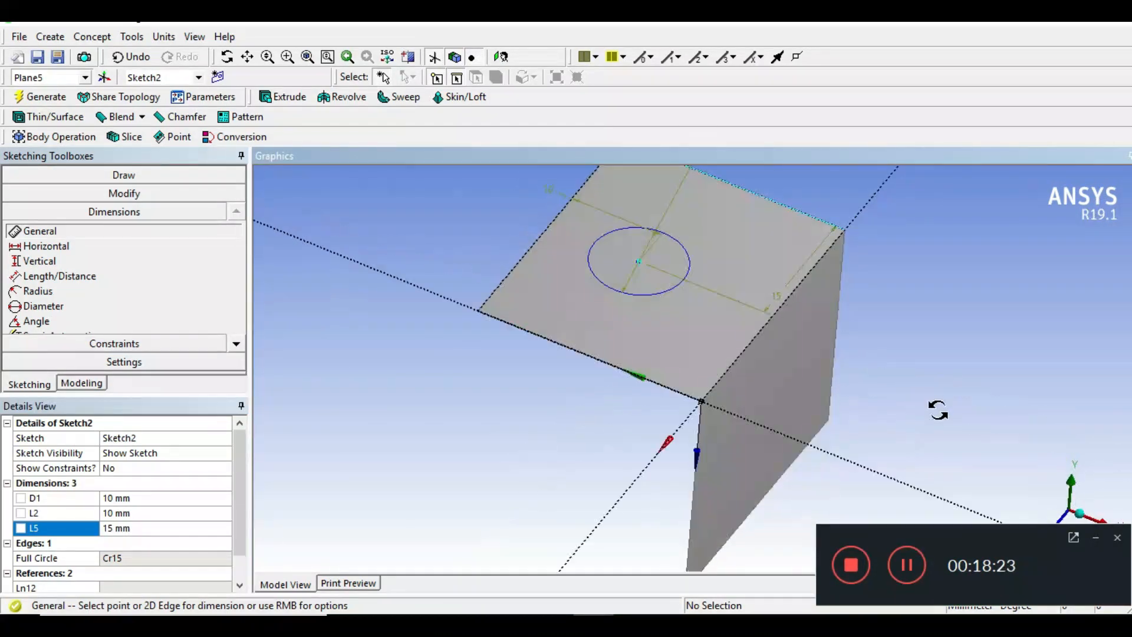
{"action": "left_click", "coordinate": [1083, 516]}
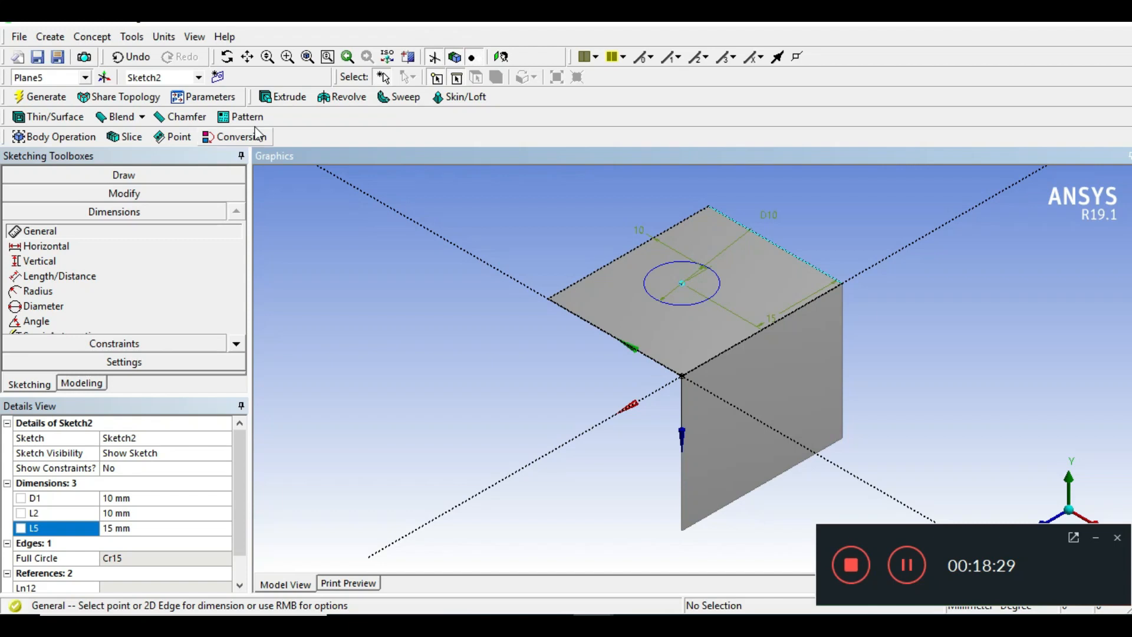
{"action": "left_click", "coordinate": [278, 101]}
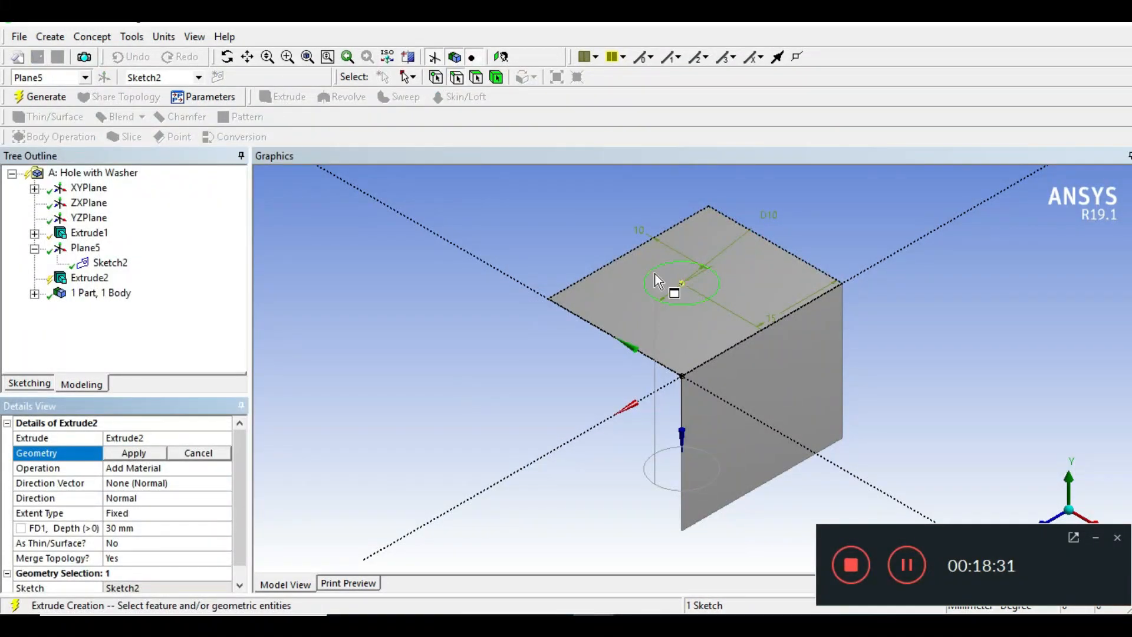
{"action": "left_click", "coordinate": [663, 299]}
{"action": "left_click", "coordinate": [134, 453]}
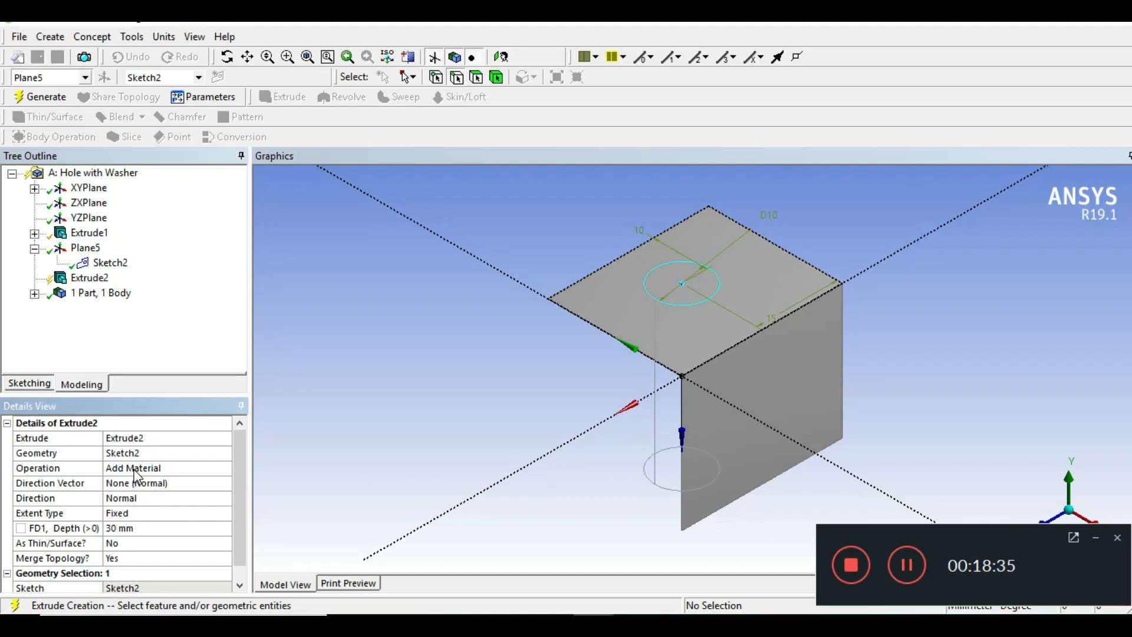
{"action": "left_click", "coordinate": [135, 470]}
{"action": "left_click", "coordinate": [224, 469]}
{"action": "left_click", "coordinate": [169, 492]}
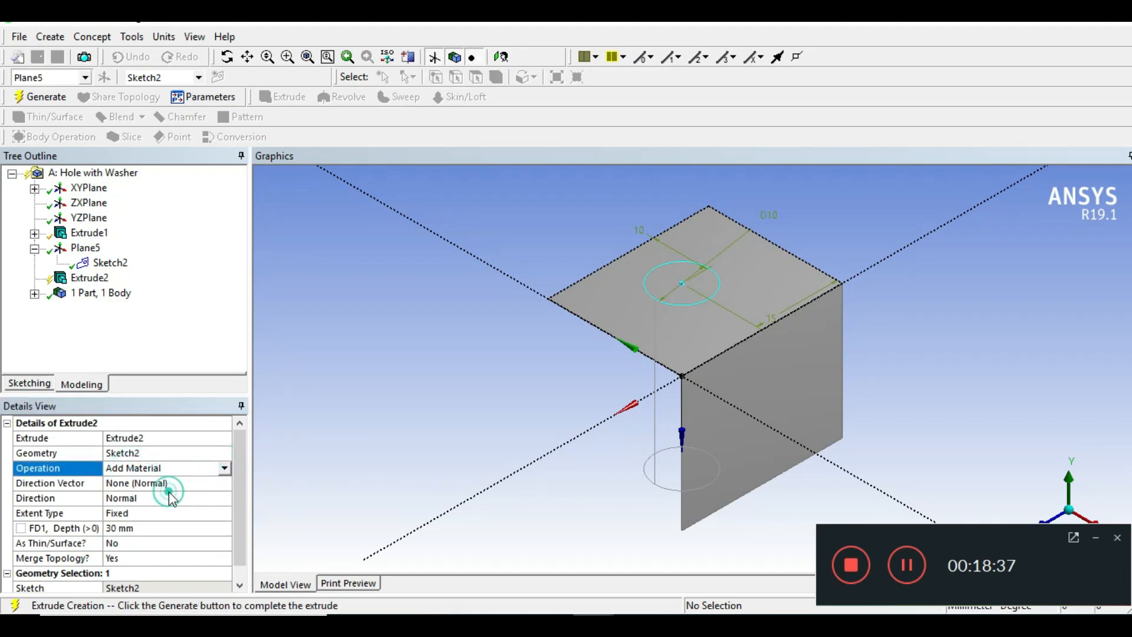
{"action": "left_click", "coordinate": [224, 468]}
{"action": "left_click", "coordinate": [183, 503]}
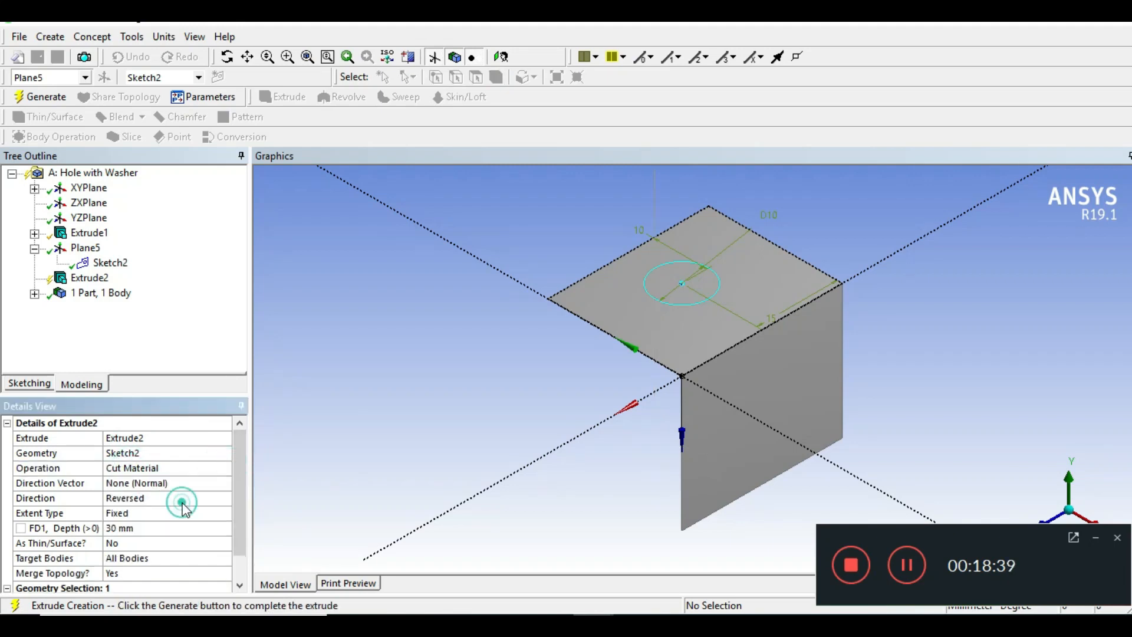
{"action": "left_click", "coordinate": [45, 97]}
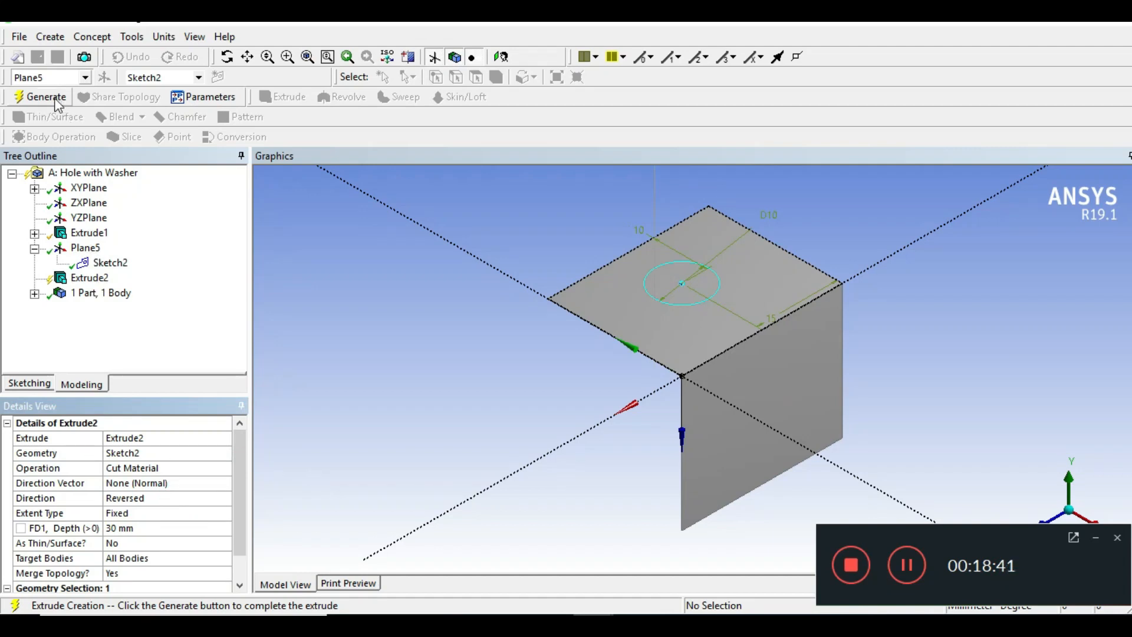
- Hide the plane display and inspect the circular hole in the surface body
{"action": "middle_click_drag", "start_coordinate": [407, 346], "coordinate": [437, 360]}
{"action": "left_click", "coordinate": [434, 57]}
{"action": "mouse_move", "coordinate": [632, 399]}
{"action": "middle_mouse_down"}
{"action": "mouse_move", "coordinate": [657, 369]}
{"action": "mouse_move", "coordinate": [611, 373]}
{"action": "mouse_move", "coordinate": [661, 374]}
{"action": "mouse_move", "coordinate": [627, 379]}
{"action": "mouse_move", "coordinate": [565, 341]}
{"action": "mouse_move", "coordinate": [672, 356]}
{"action": "mouse_move", "coordinate": [642, 288]}
{"action": "mouse_move", "coordinate": [541, 379]}
{"action": "mouse_move", "coordinate": [748, 354]}
{"action": "mouse_move", "coordinate": [780, 397]}
{"action": "mouse_move", "coordinate": [768, 403]}
{"action": "middle_mouse_up"}
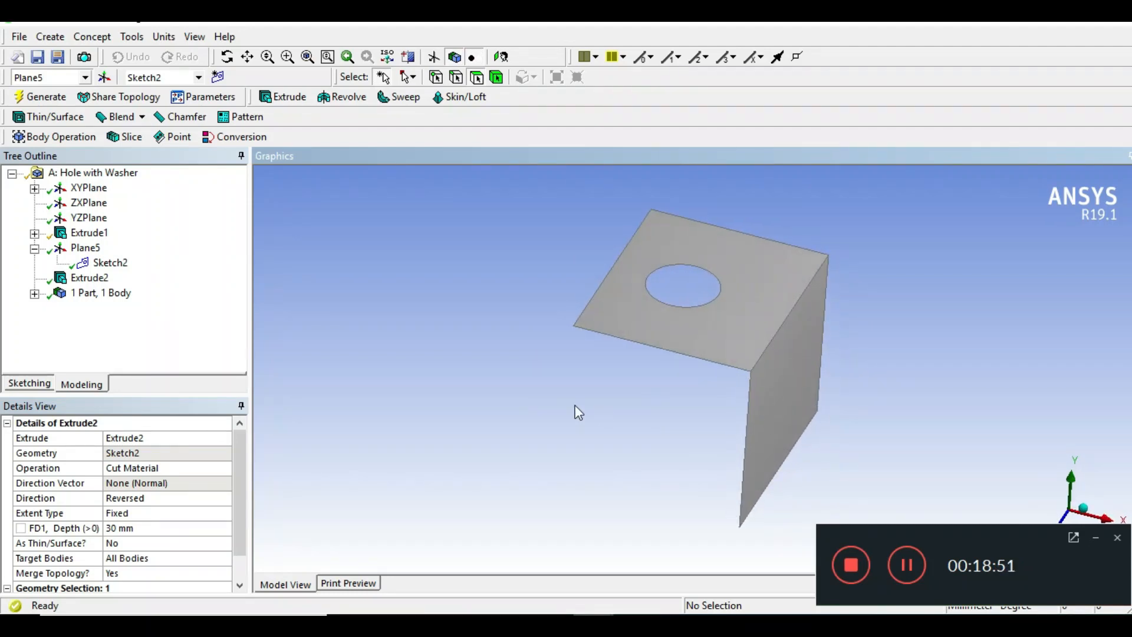
- Create a new sketch on Plane5, the upper face's plane, and orient the view normal to it
{"action": "scroll", "coordinate": [576, 391], "scroll_direction": "up", "scroll_amount": 2}
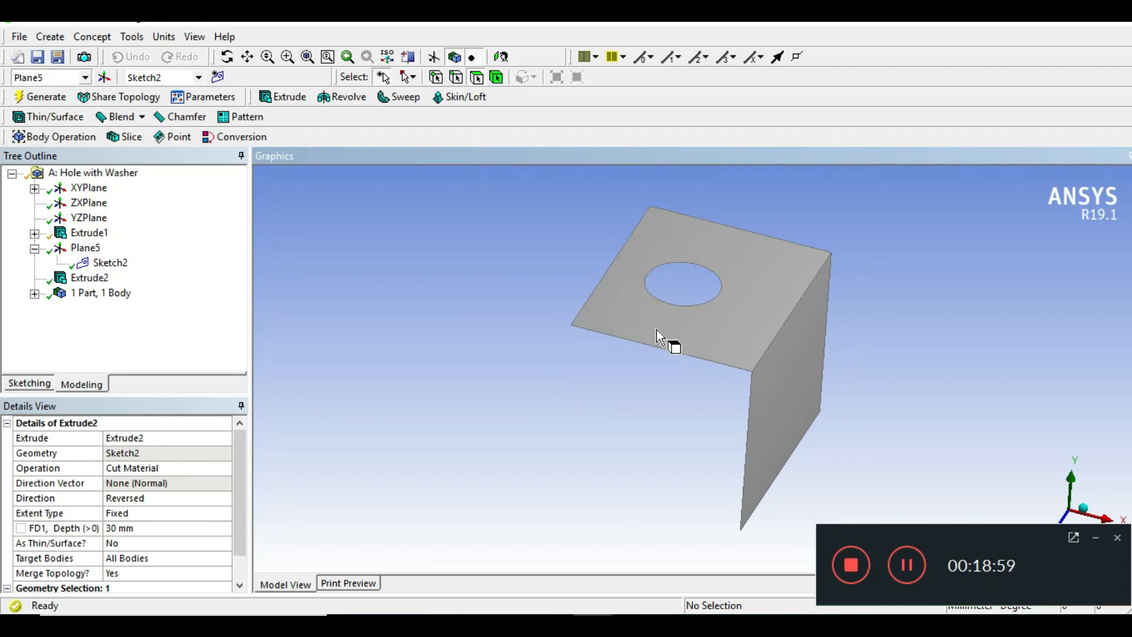
{"action": "middle_click_drag", "start_coordinate": [606, 370], "coordinate": [644, 373]}
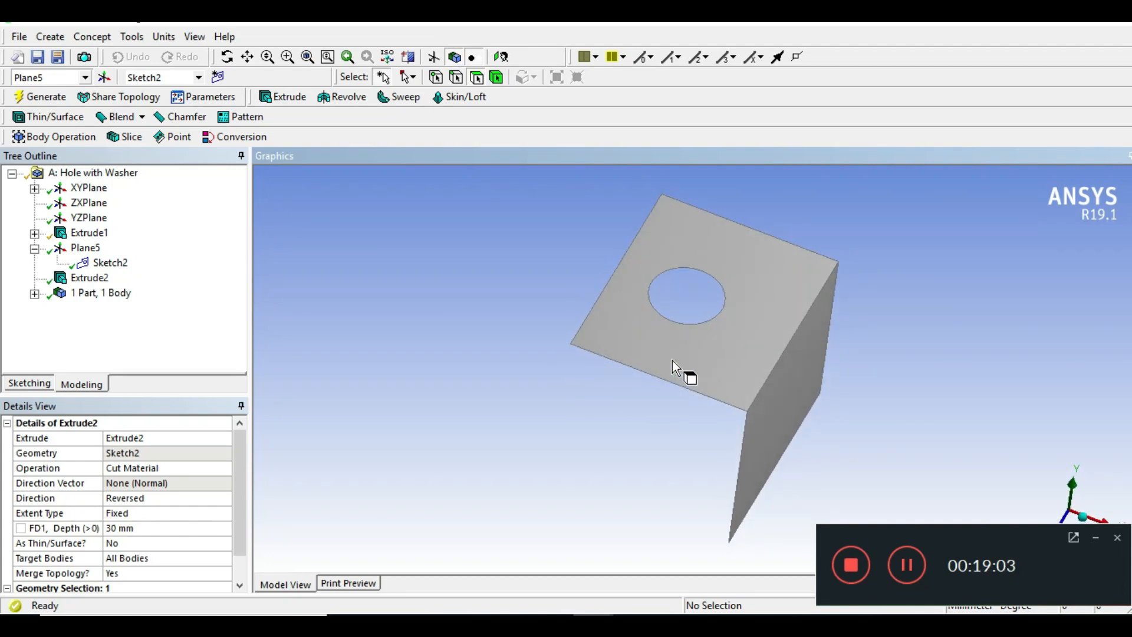
{"action": "left_click", "coordinate": [82, 254]}
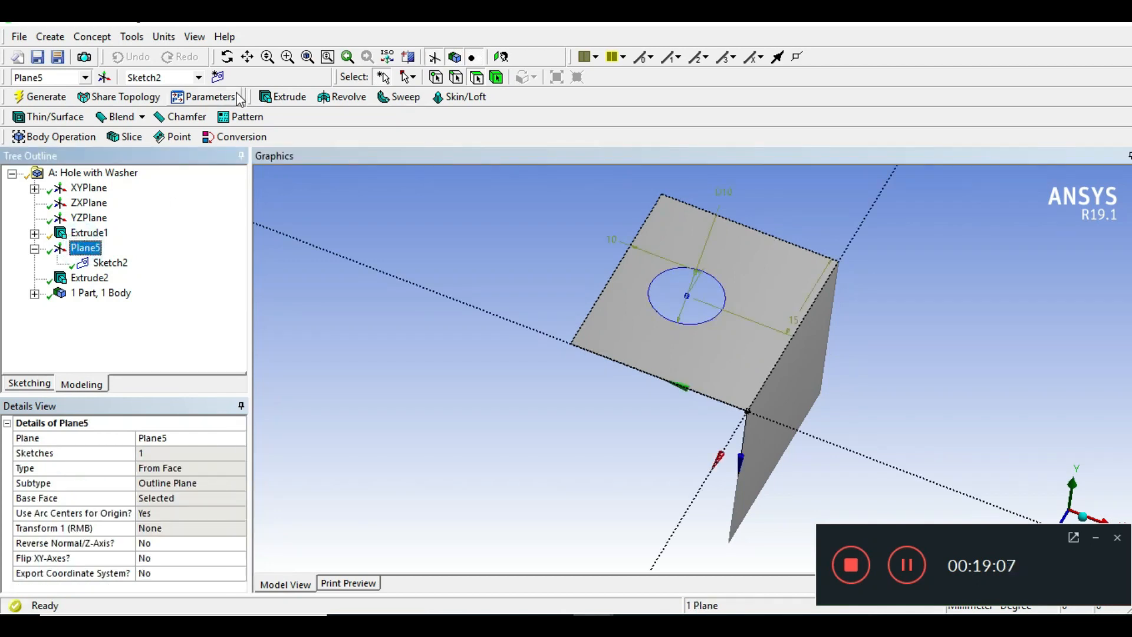
{"action": "left_click", "coordinate": [218, 76]}
{"action": "left_click", "coordinate": [117, 282]}
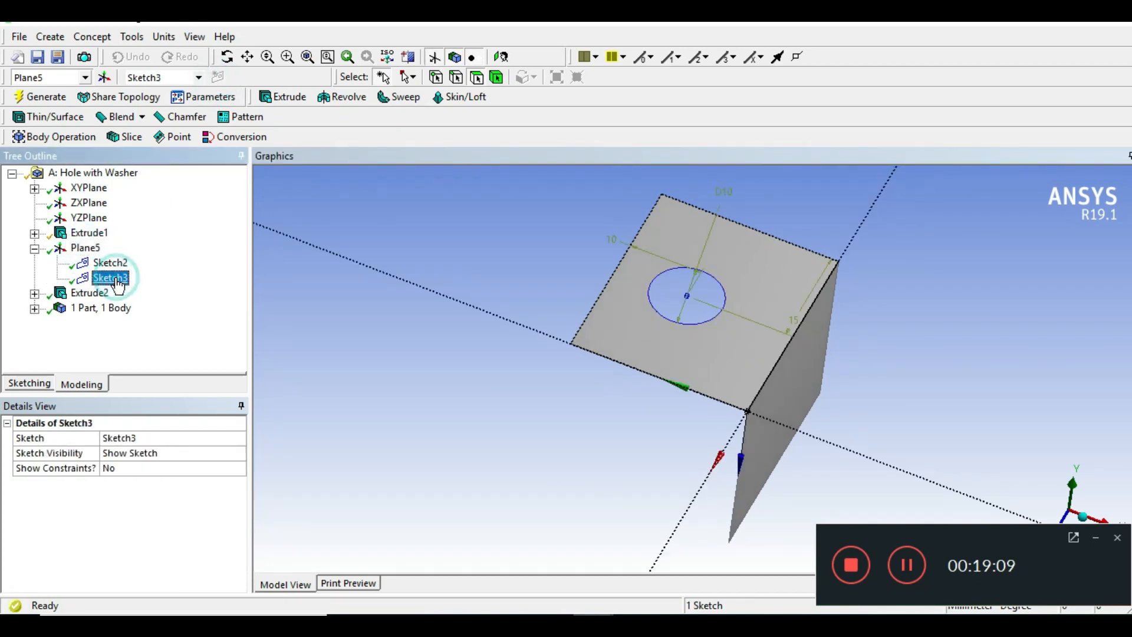
{"action": "right_click", "coordinate": [119, 285]}
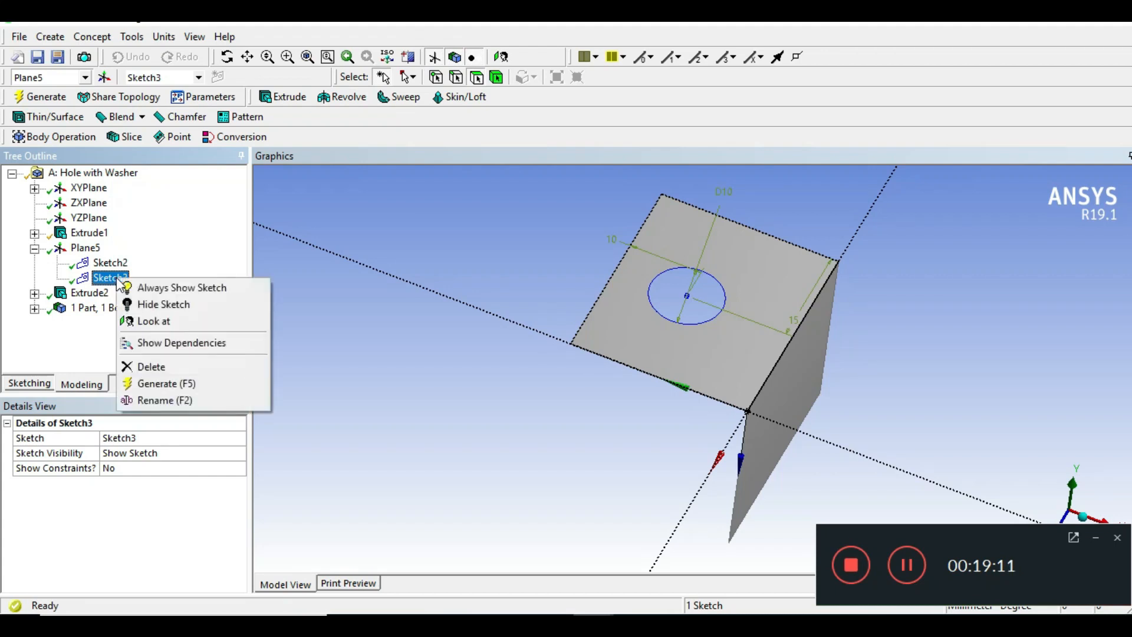
{"action": "left_click", "coordinate": [160, 321]}
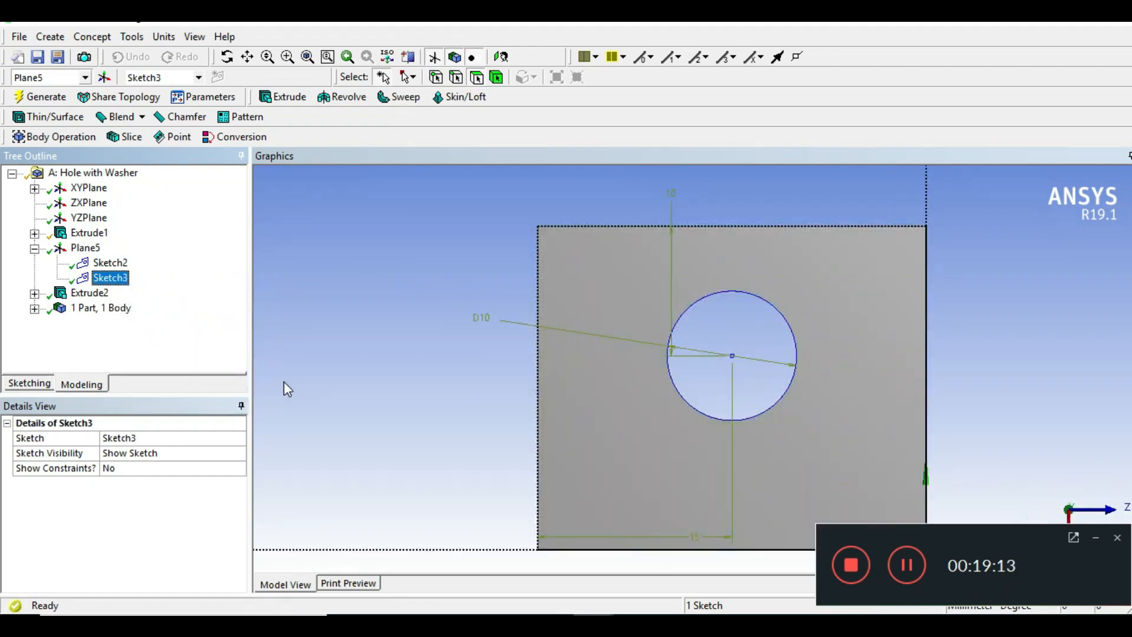
- Sketch a circle about 14.6 mm in diameter around the hole, concentric with its centre point
{"action": "left_click", "coordinate": [33, 383]}
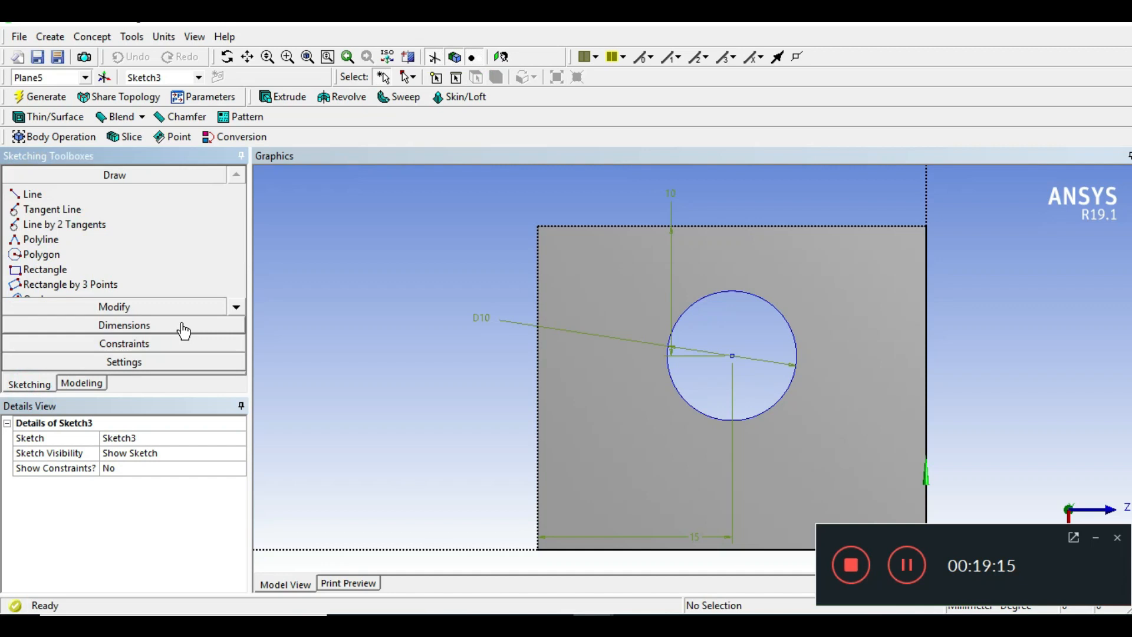
{"action": "left_click", "coordinate": [236, 307]}
{"action": "left_click", "coordinate": [236, 307]}
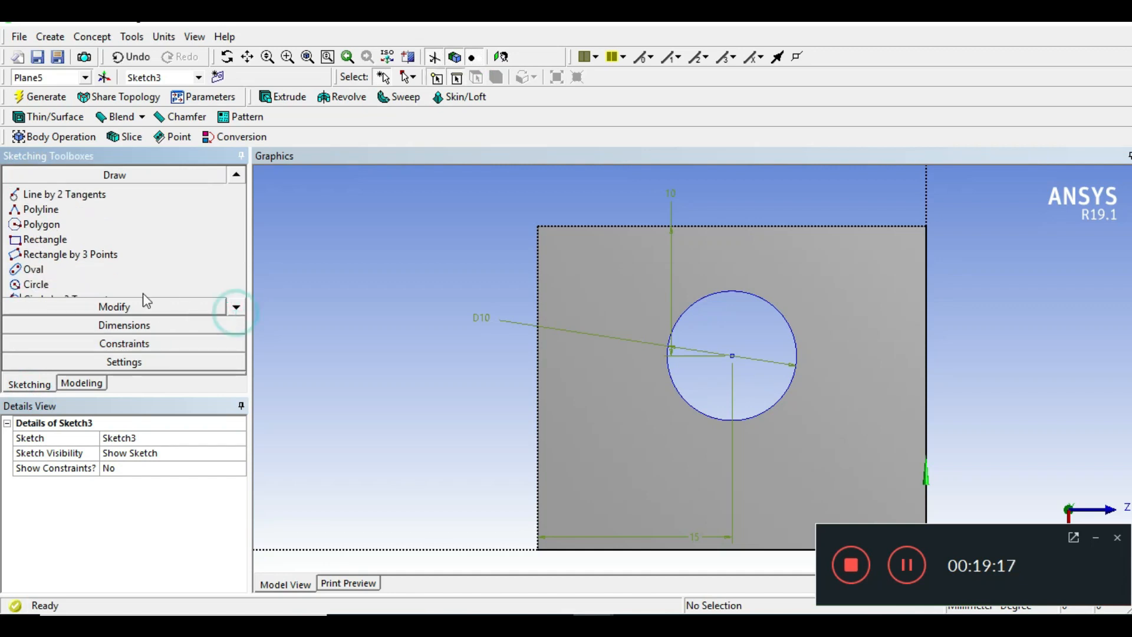
{"action": "left_click", "coordinate": [91, 284]}
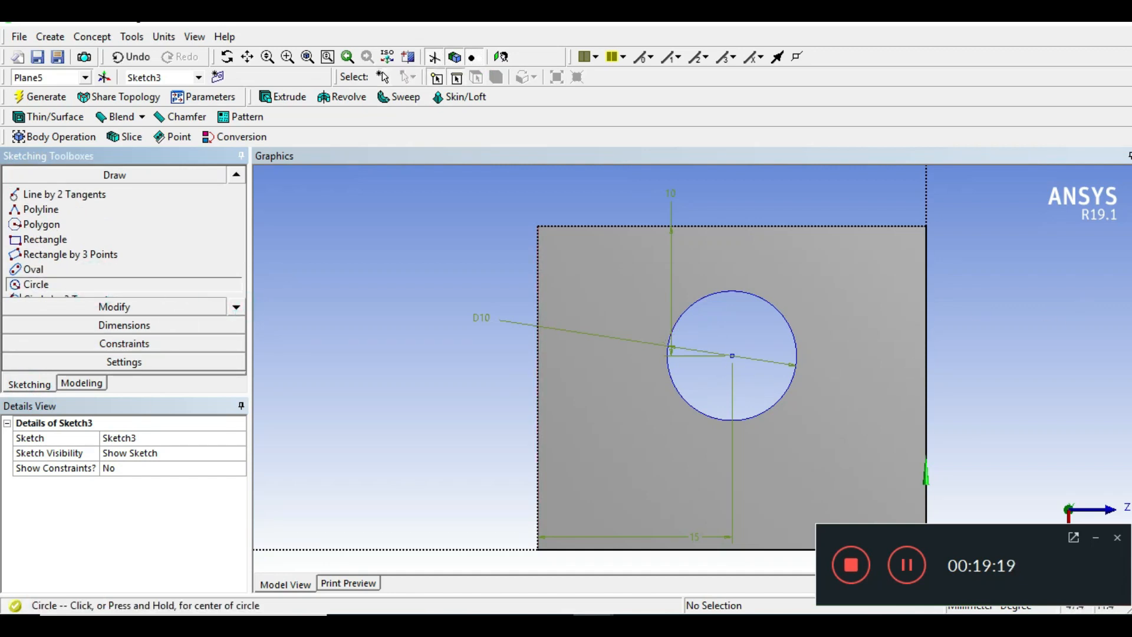
{"action": "left_click", "coordinate": [733, 355]}
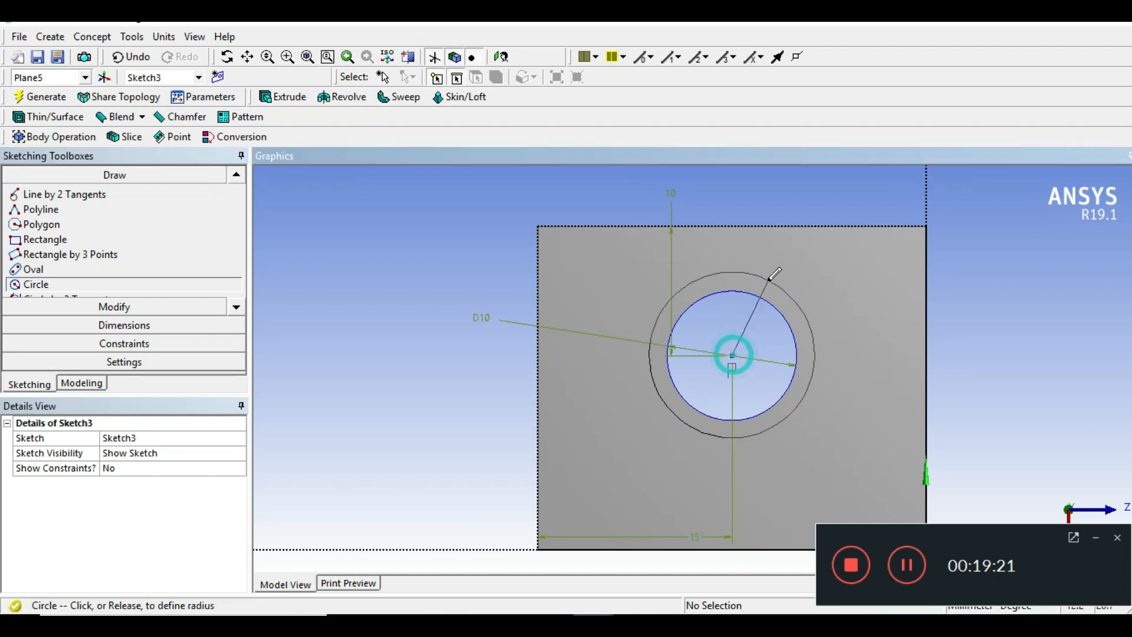
{"action": "left_click", "coordinate": [777, 272]}
{"action": "left_click", "coordinate": [74, 387]}
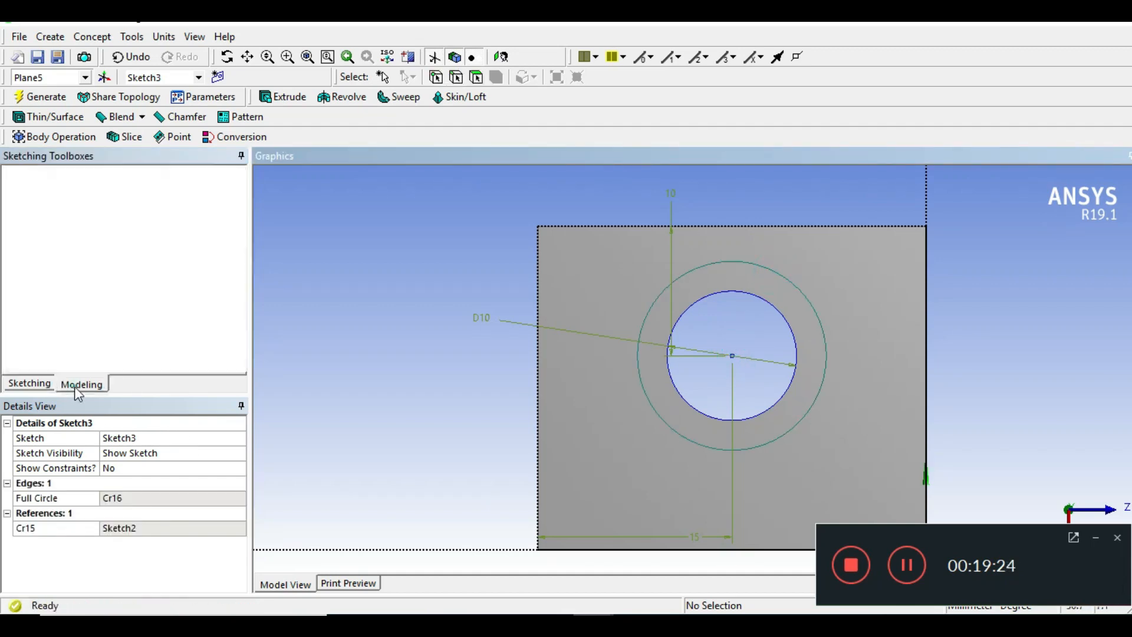
- Dimension the outer circle's diameter and set it to 14 mm
{"action": "left_click", "coordinate": [33, 389]}
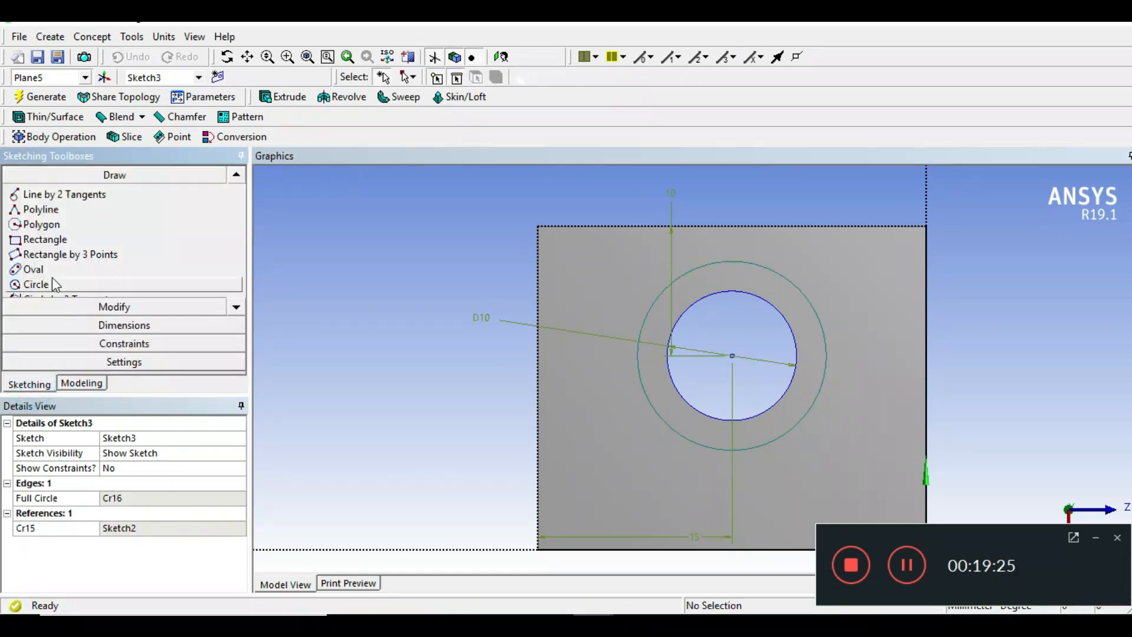
{"action": "left_click", "coordinate": [142, 326]}
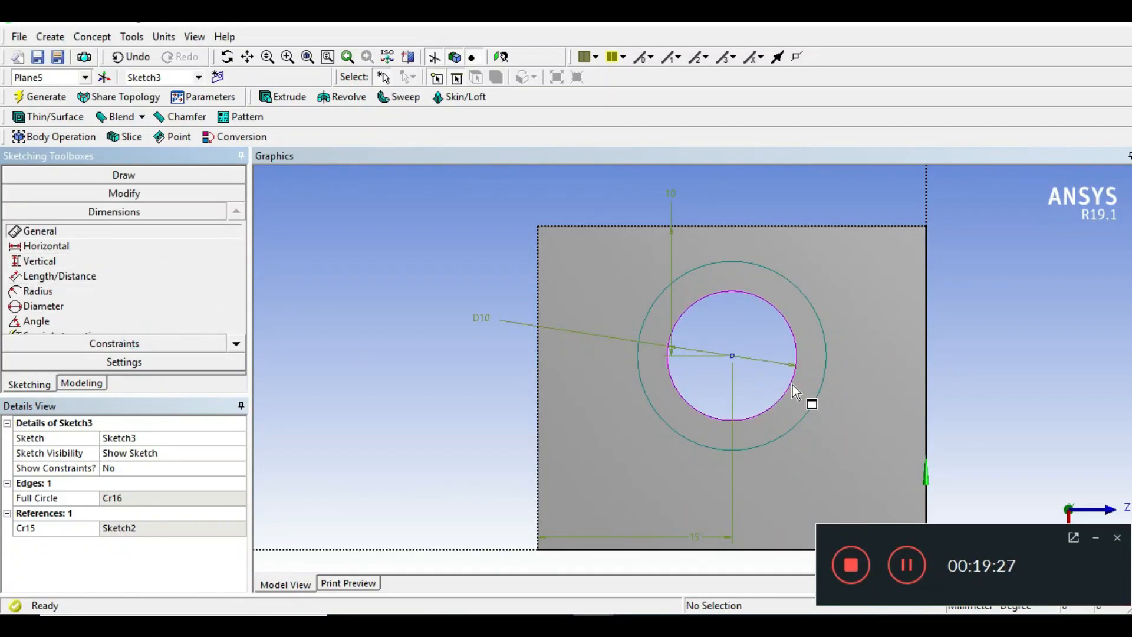
{"action": "left_click", "coordinate": [658, 412]}
{"action": "left_click", "coordinate": [422, 403]}
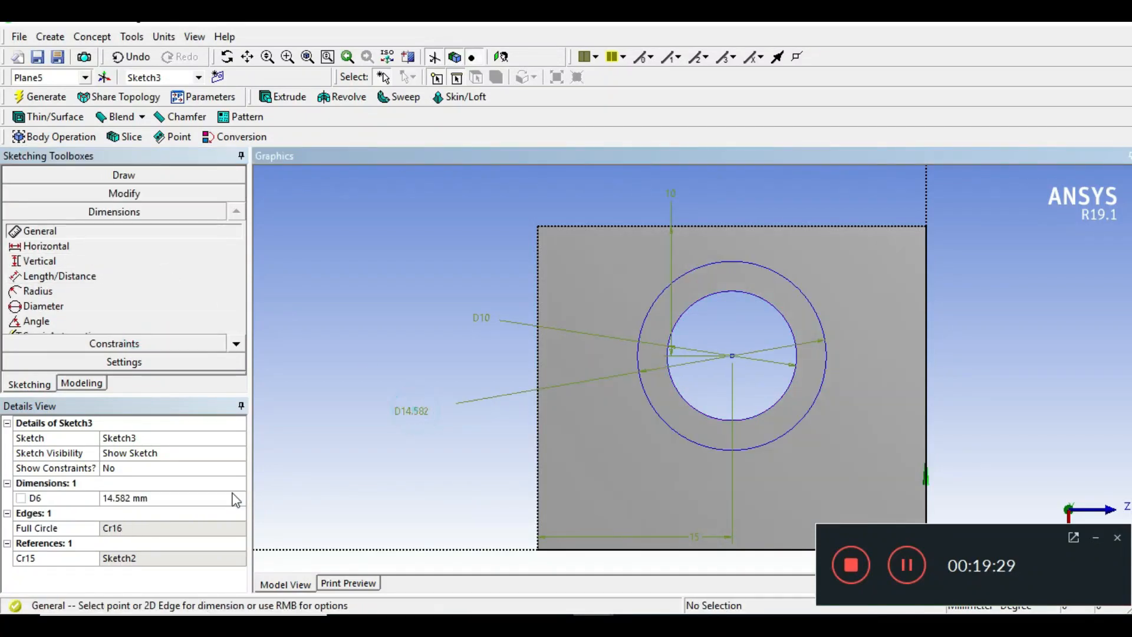
{"action": "left_click", "coordinate": [171, 498]}
{"action": "type", "text": "14"}
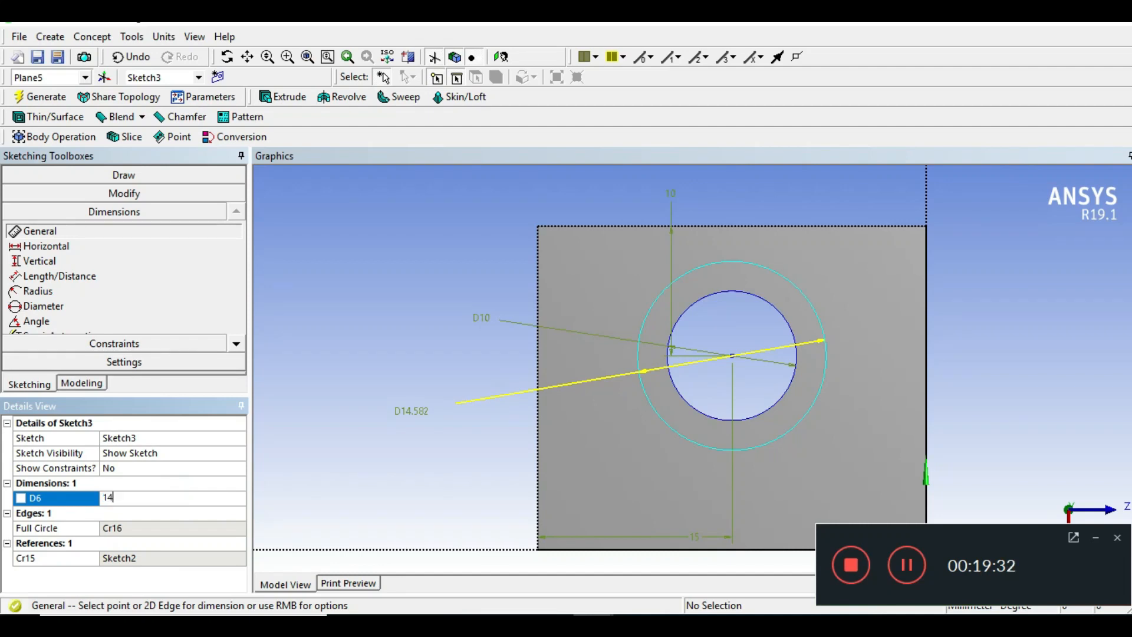
{"action": "key", "text": "Return"}
- Start a Face Split by points and edges with the upper face of the surface body as its target
{"action": "mouse_move", "coordinate": [1072, 431]}
{"action": "middle_mouse_down"}
{"action": "mouse_move", "coordinate": [953, 299]}
{"action": "mouse_move", "coordinate": [935, 212]}
{"action": "mouse_move", "coordinate": [788, 156]}
{"action": "mouse_move", "coordinate": [638, 191]}
{"action": "mouse_move", "coordinate": [672, 126]}
{"action": "mouse_move", "coordinate": [639, 222]}
{"action": "mouse_move", "coordinate": [670, 220]}
{"action": "mouse_move", "coordinate": [646, 290]}
{"action": "mouse_move", "coordinate": [662, 293]}
{"action": "mouse_move", "coordinate": [662, 319]}
{"action": "mouse_move", "coordinate": [737, 401]}
{"action": "middle_mouse_up"}
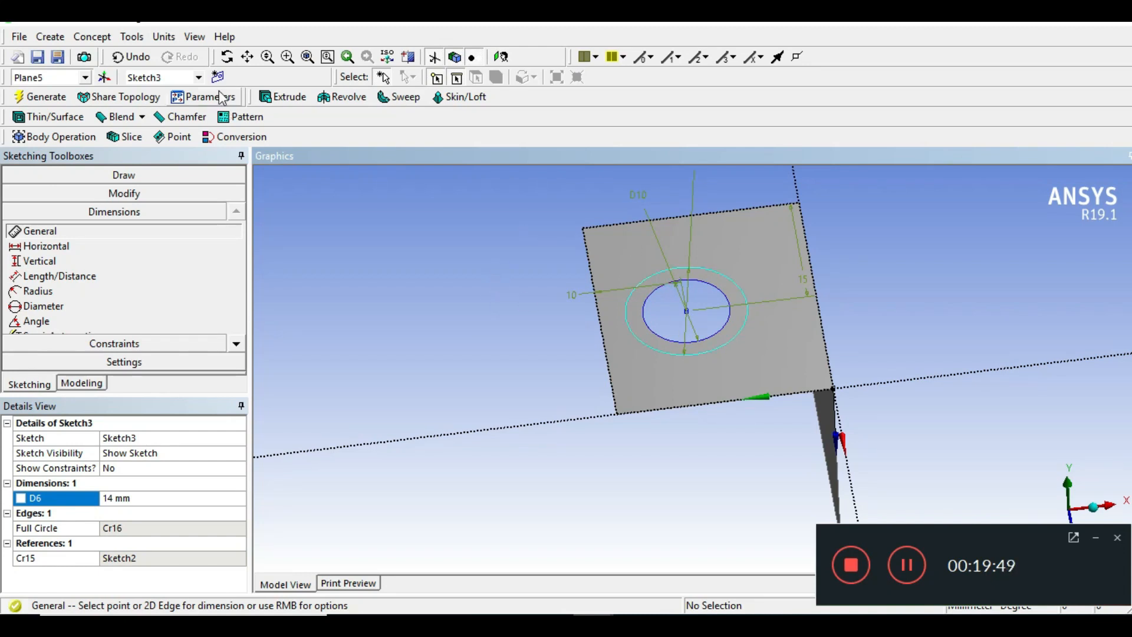
{"action": "left_click", "coordinate": [131, 37]}
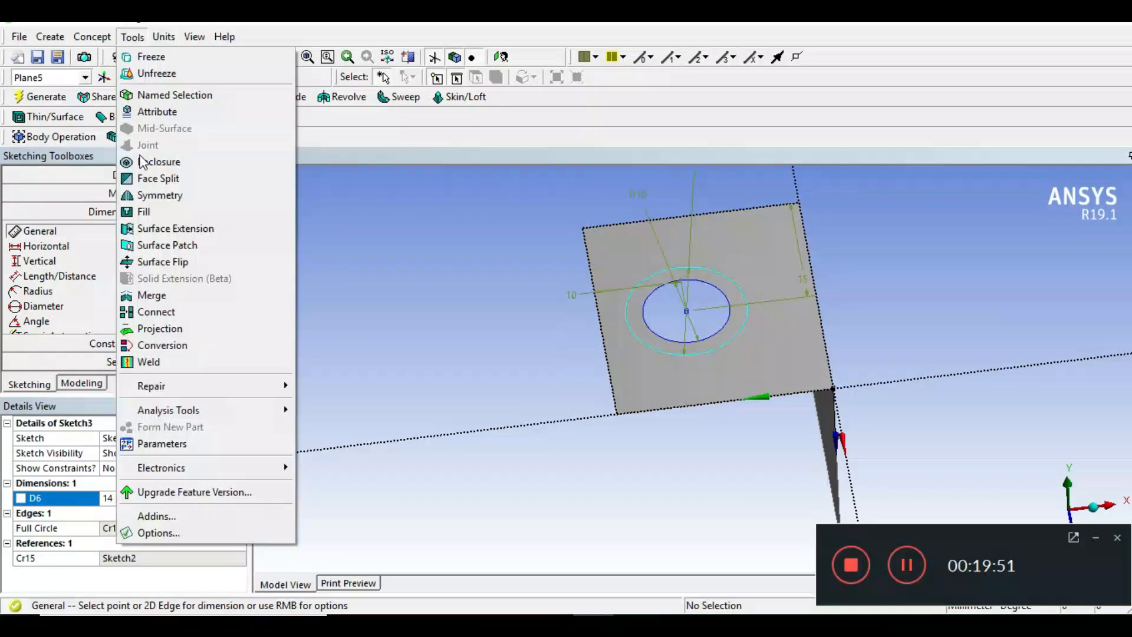
{"action": "left_click", "coordinate": [177, 178]}
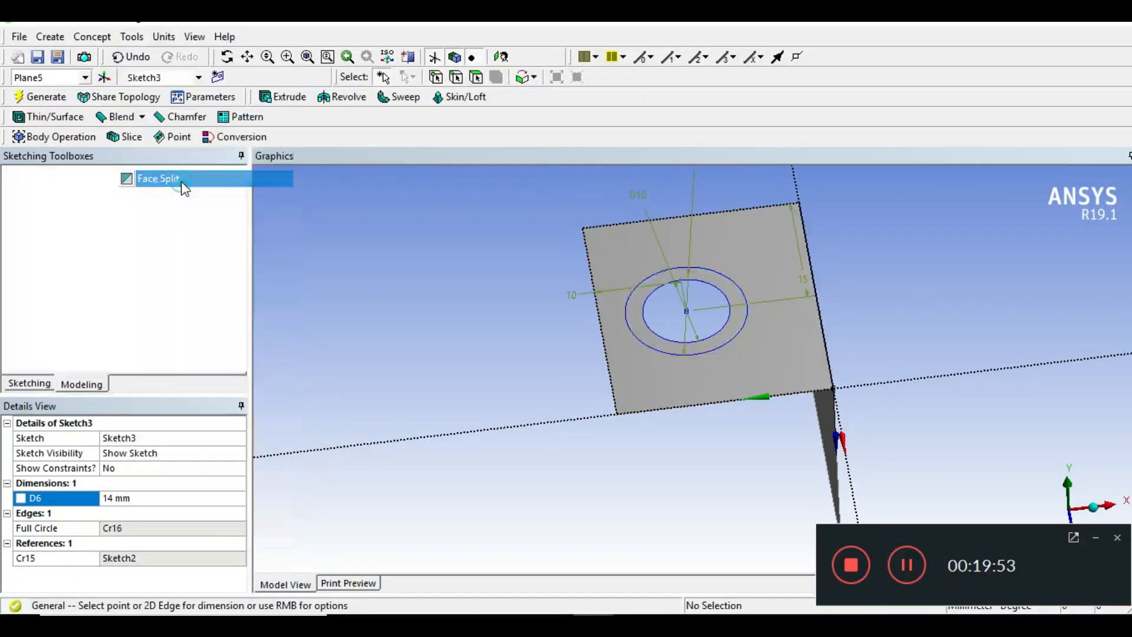
{"action": "left_click", "coordinate": [641, 383]}
{"action": "left_click", "coordinate": [126, 482]}
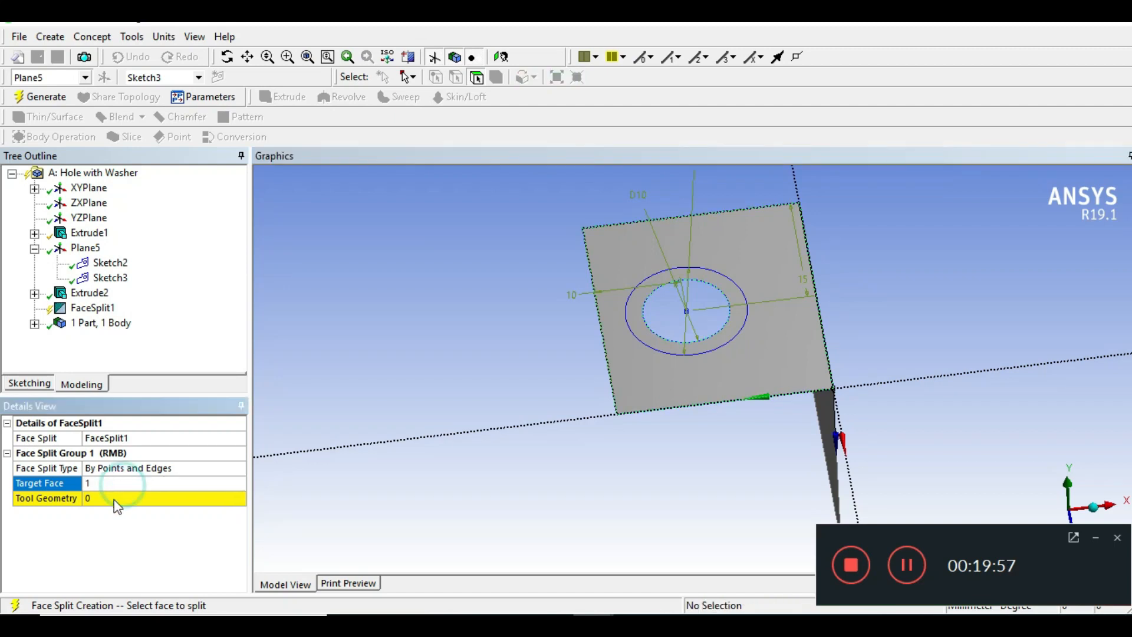
- Use the 14 mm sketch circle as the tool geometry and generate the face split
{"action": "left_click", "coordinate": [98, 498]}
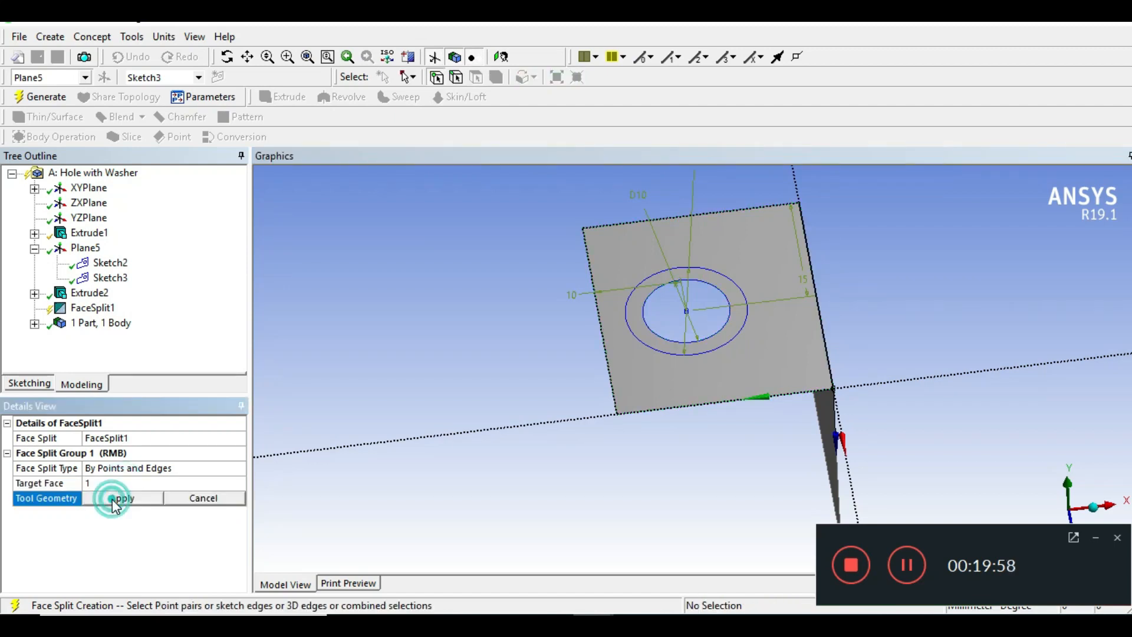
{"action": "left_click", "coordinate": [457, 77]}
{"action": "left_click", "coordinate": [662, 352]}
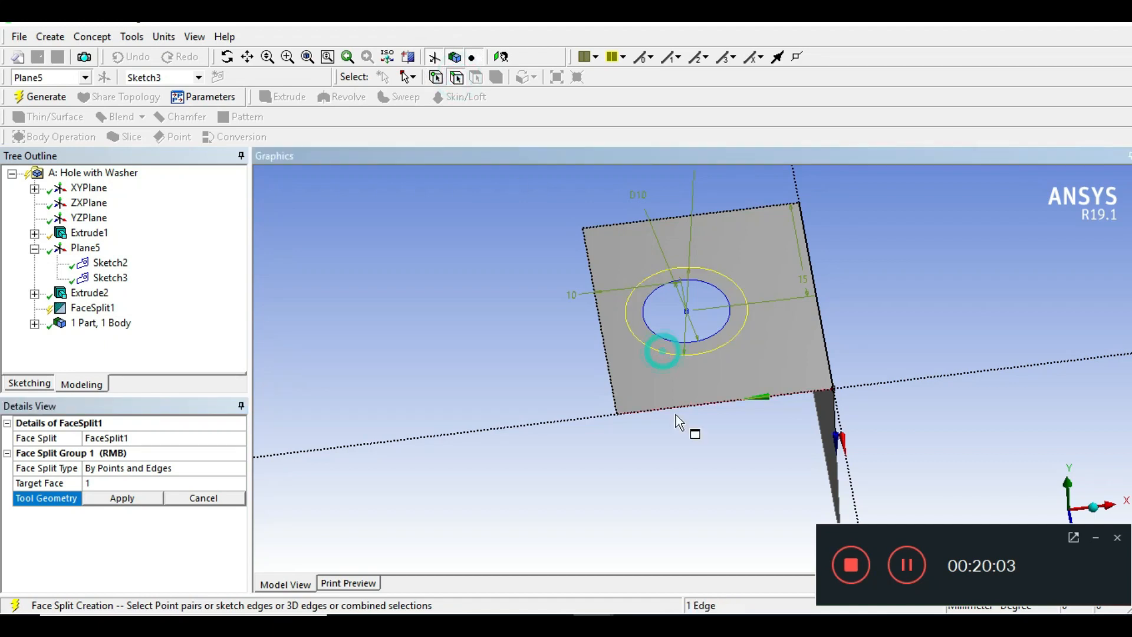
{"action": "left_click", "coordinate": [138, 502]}
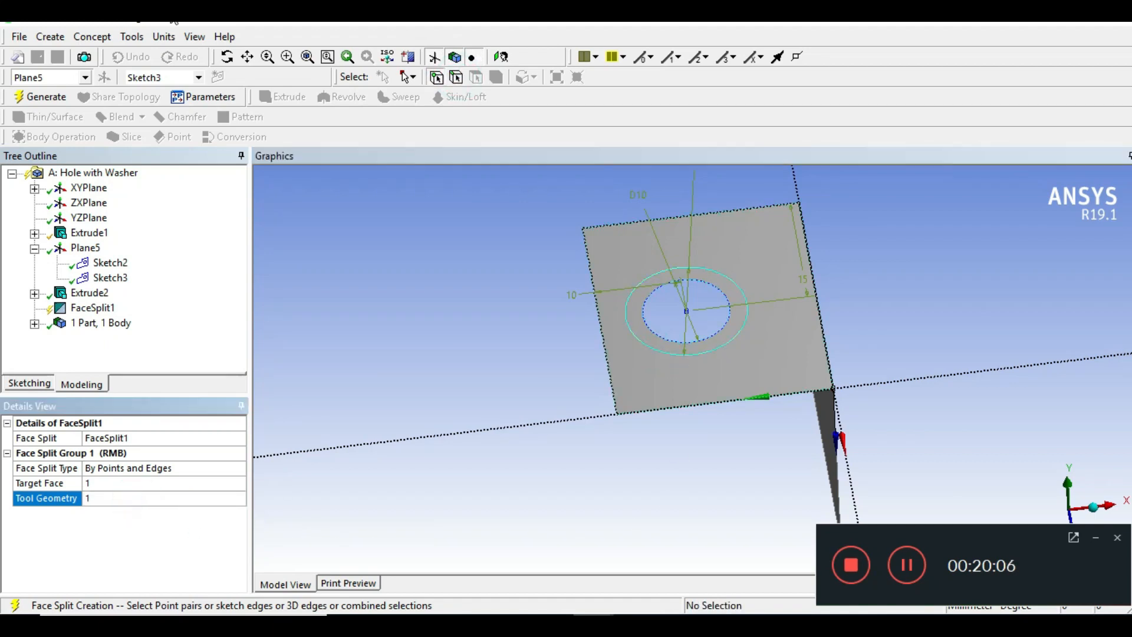
{"action": "left_click", "coordinate": [49, 97]}
- Check the face split by selecting the ring-shaped face around the hole and viewing it from both sides
{"action": "middle_click_drag", "start_coordinate": [501, 352], "coordinate": [503, 227]}
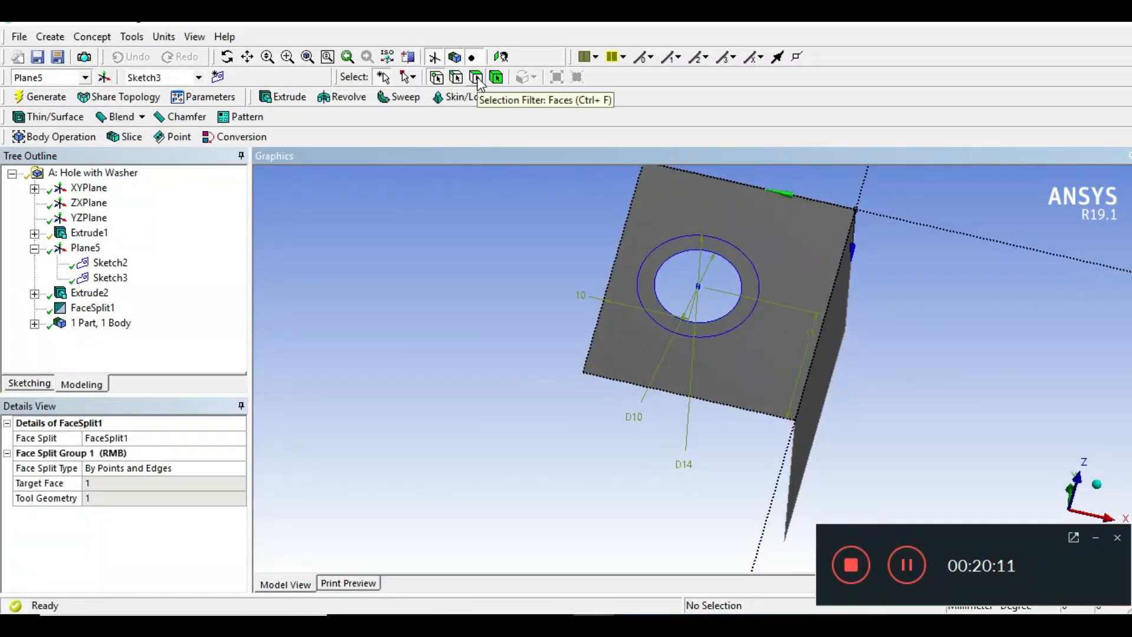
{"action": "left_click", "coordinate": [715, 242]}
{"action": "left_click", "coordinate": [759, 235]}
{"action": "left_click", "coordinate": [741, 263]}
{"action": "left_click", "coordinate": [758, 240]}
{"action": "left_click", "coordinate": [756, 242]}
{"action": "left_click", "coordinate": [741, 254]}
{"action": "middle_click_drag", "start_coordinate": [760, 260], "coordinate": [714, 354]}
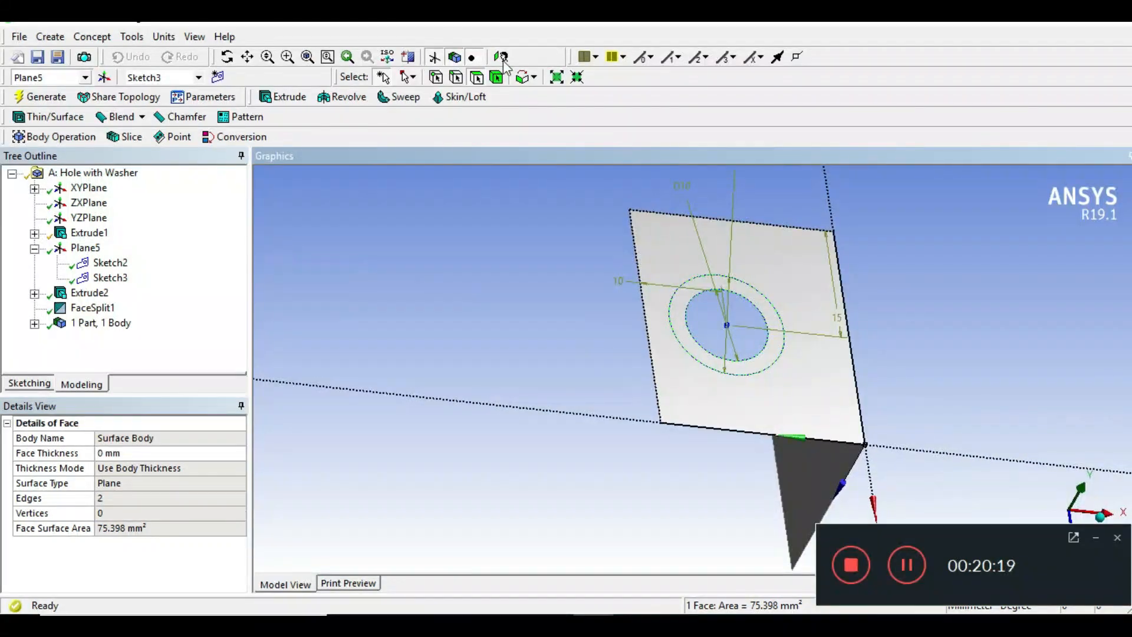
- Hide the plane display and inspect the selected ring face around the hole
{"action": "left_click", "coordinate": [433, 57]}
{"action": "mouse_move", "coordinate": [551, 361]}
{"action": "middle_mouse_down"}
{"action": "mouse_move", "coordinate": [692, 263]}
{"action": "mouse_move", "coordinate": [571, 364]}
{"action": "mouse_move", "coordinate": [439, 409]}
{"action": "mouse_move", "coordinate": [580, 378]}
{"action": "mouse_move", "coordinate": [538, 382]}
{"action": "middle_mouse_up"}
{"action": "mouse_move", "coordinate": [620, 396]}
{"action": "middle_mouse_down"}
{"action": "mouse_move", "coordinate": [758, 362]}
{"action": "mouse_move", "coordinate": [637, 387]}
{"action": "mouse_move", "coordinate": [715, 390]}
{"action": "mouse_move", "coordinate": [747, 372]}
{"action": "mouse_move", "coordinate": [766, 384]}
{"action": "mouse_move", "coordinate": [627, 401]}
{"action": "middle_mouse_up"}
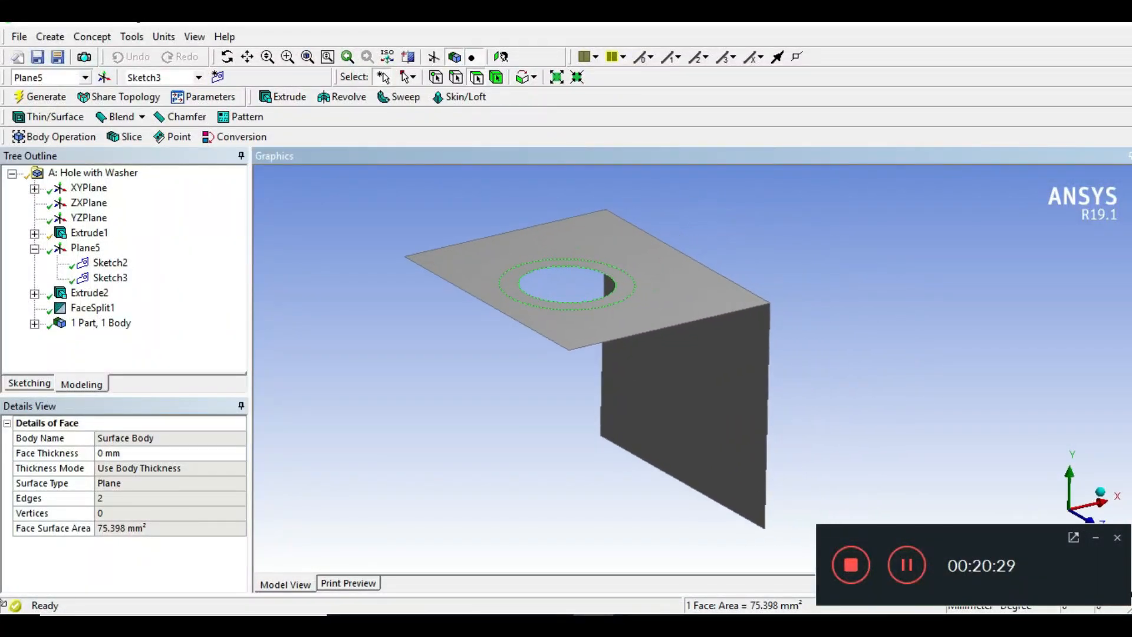
{"action": "left_click", "coordinate": [1099, 543]}
{"action": "middle_click_drag", "start_coordinate": [912, 427], "coordinate": [871, 454]}
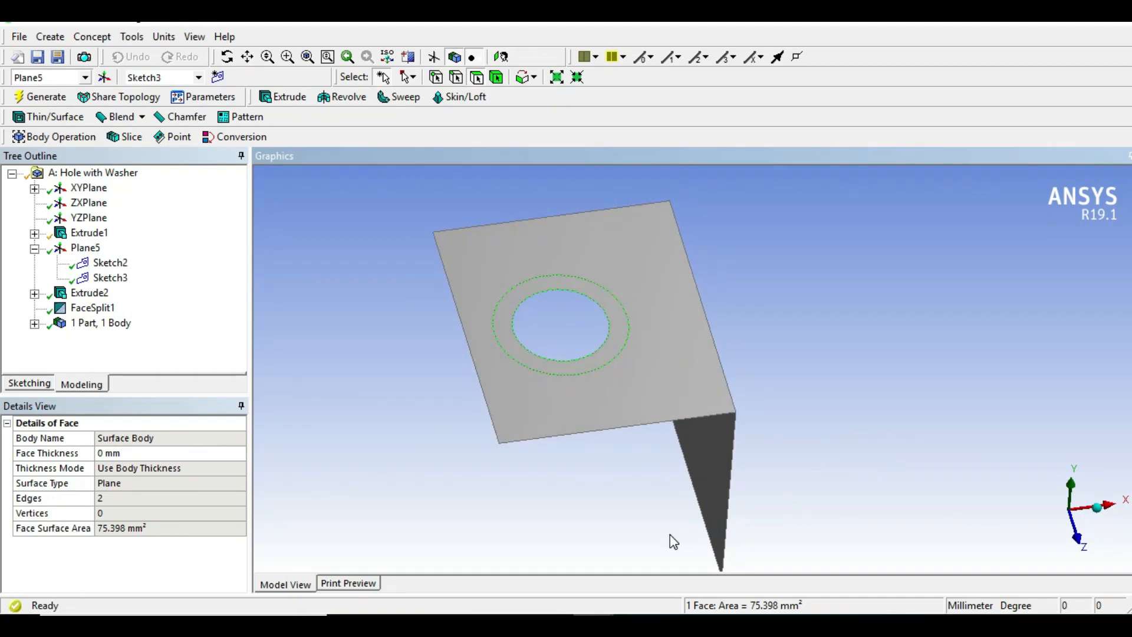
- Switch to Workbench, open the Model of the Hole with Washer system in Mechanical, and generate its mesh with the default settings
{"action": "left_click", "coordinate": [553, 624]}
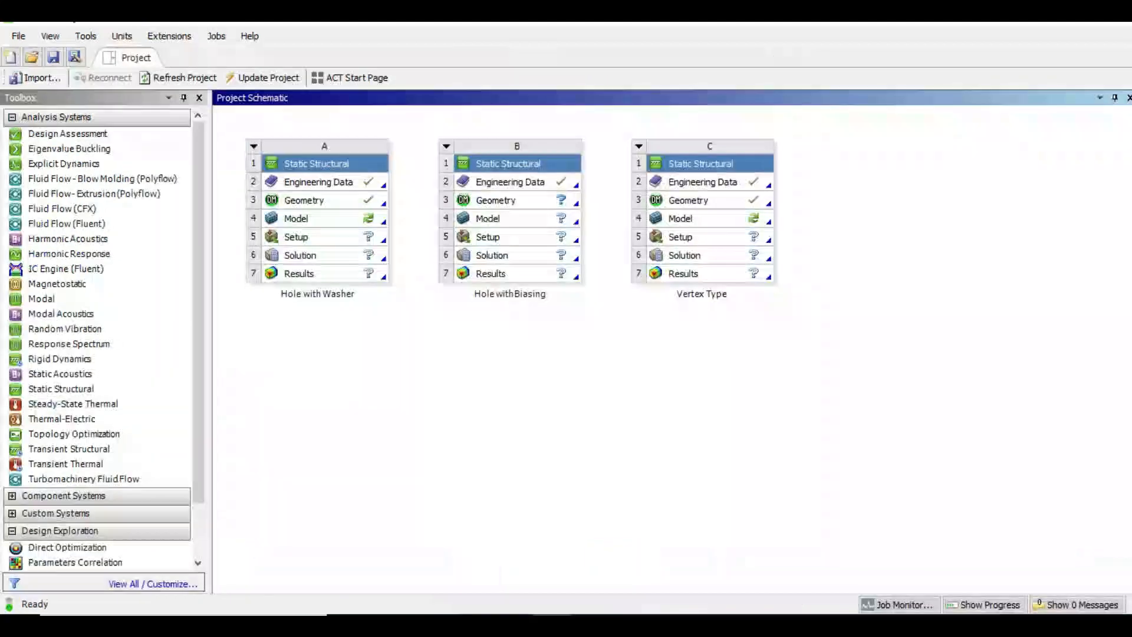
{"action": "double_click", "coordinate": [337, 220]}
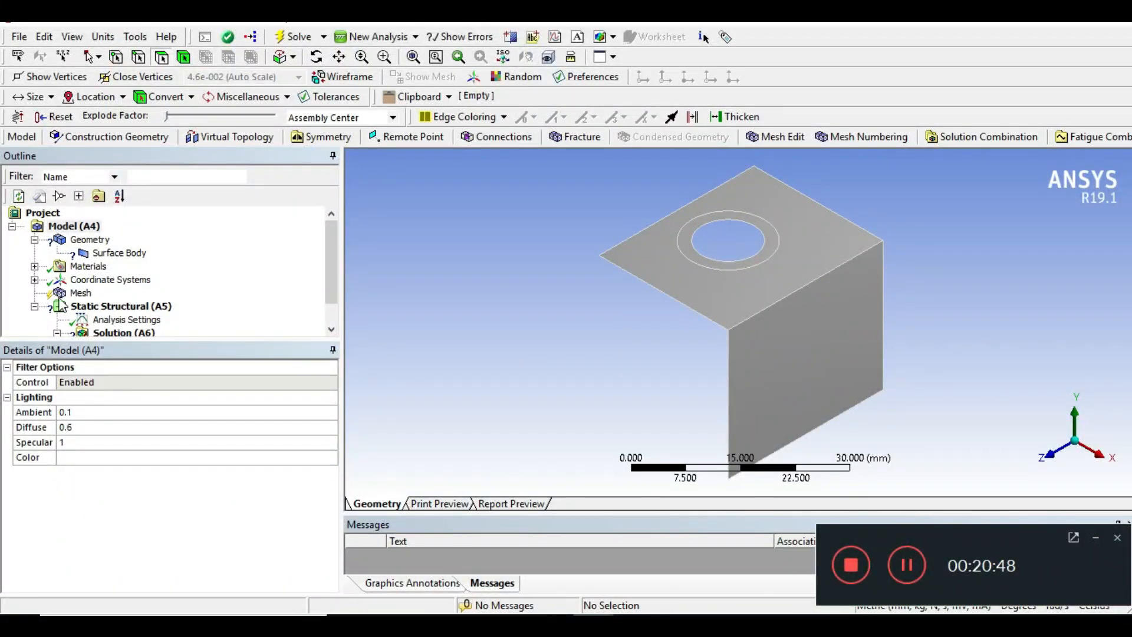
{"action": "left_click", "coordinate": [81, 295]}
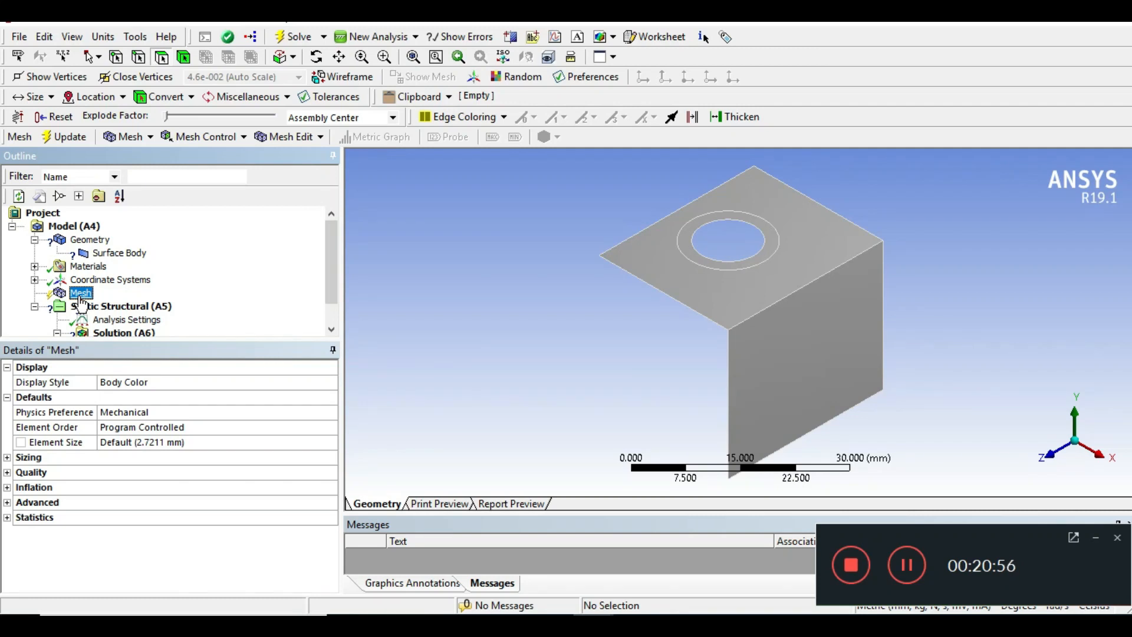
{"action": "right_click", "coordinate": [80, 295]}
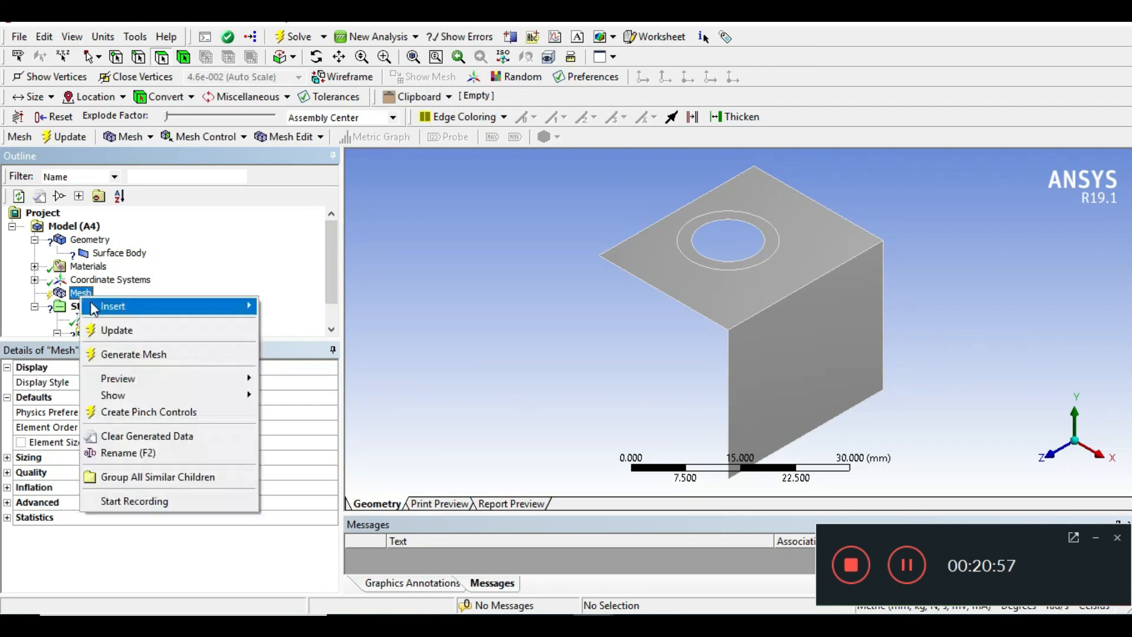
{"action": "left_click", "coordinate": [142, 354]}
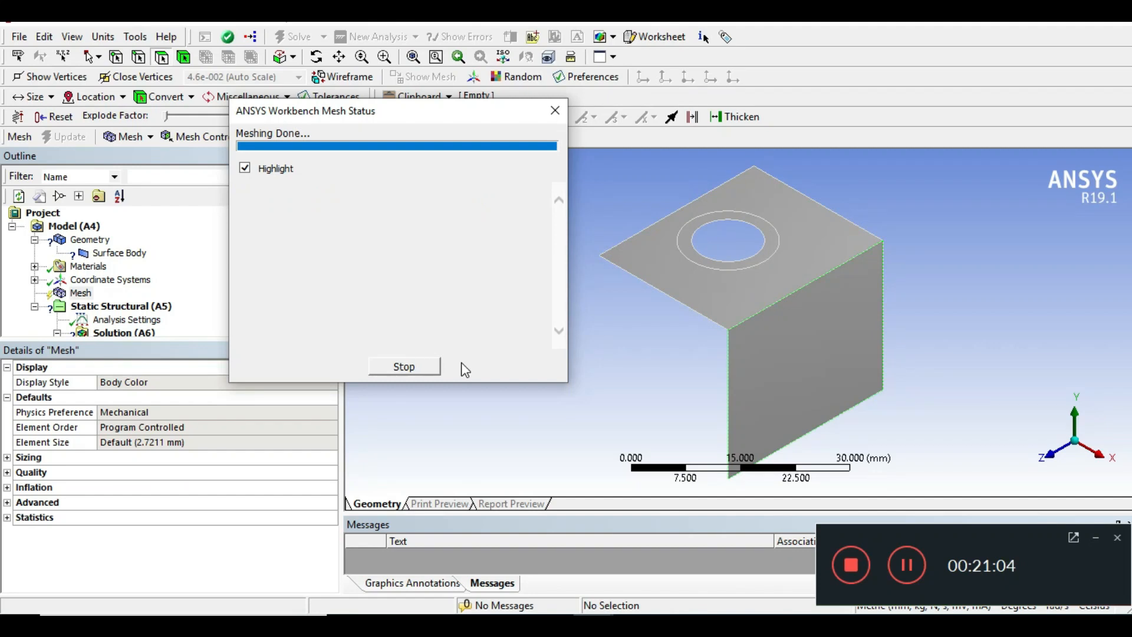
- Examine the default mesh pattern around the hole, in the washer ring and across the bend
{"action": "middle_click_drag", "start_coordinate": [586, 401], "coordinate": [698, 320]}
{"action": "scroll", "coordinate": [705, 302], "scroll_direction": "up", "scroll_amount": 3}
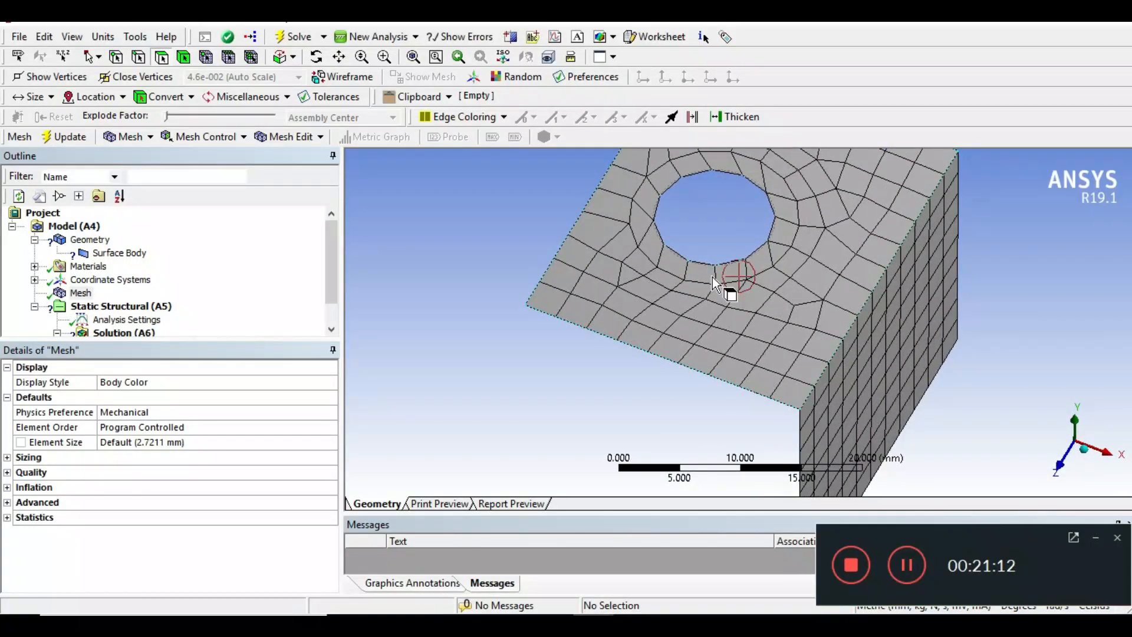
{"action": "scroll", "coordinate": [712, 277], "scroll_direction": "down", "scroll_amount": 3}
{"action": "middle_click_drag", "start_coordinate": [713, 277], "coordinate": [671, 378]}
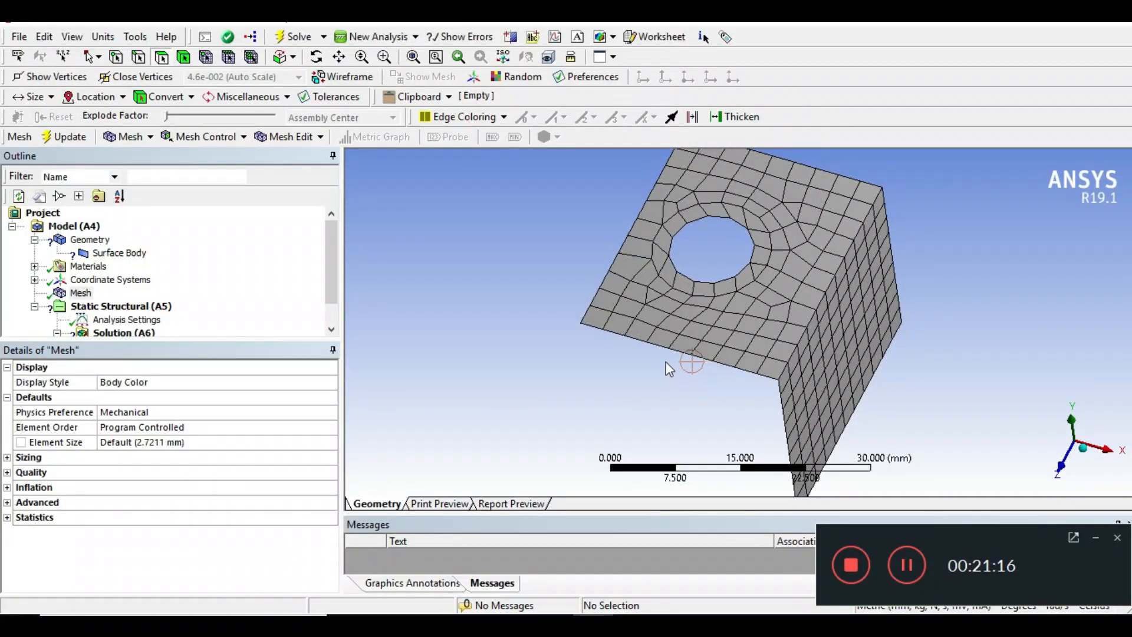
{"action": "scroll", "coordinate": [617, 354], "scroll_direction": "down", "scroll_amount": 2}
{"action": "middle_click_drag", "start_coordinate": [618, 356], "coordinate": [642, 336]}
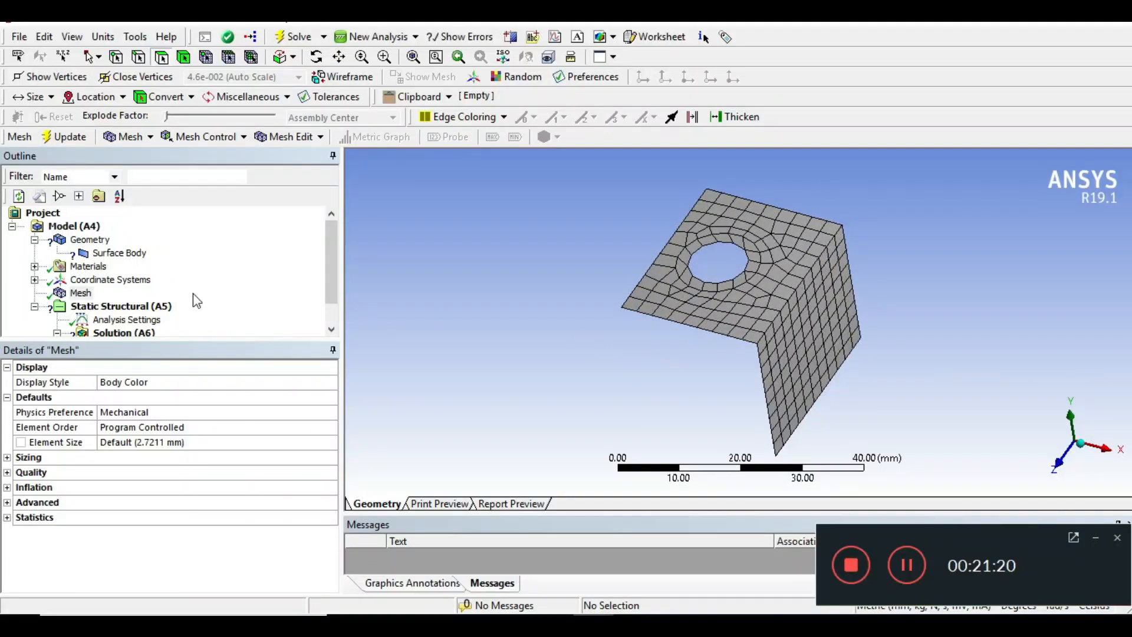
- Clear the generated mesh data from the L-shaped surface body and confirm the removal
{"action": "right_click", "coordinate": [77, 293]}
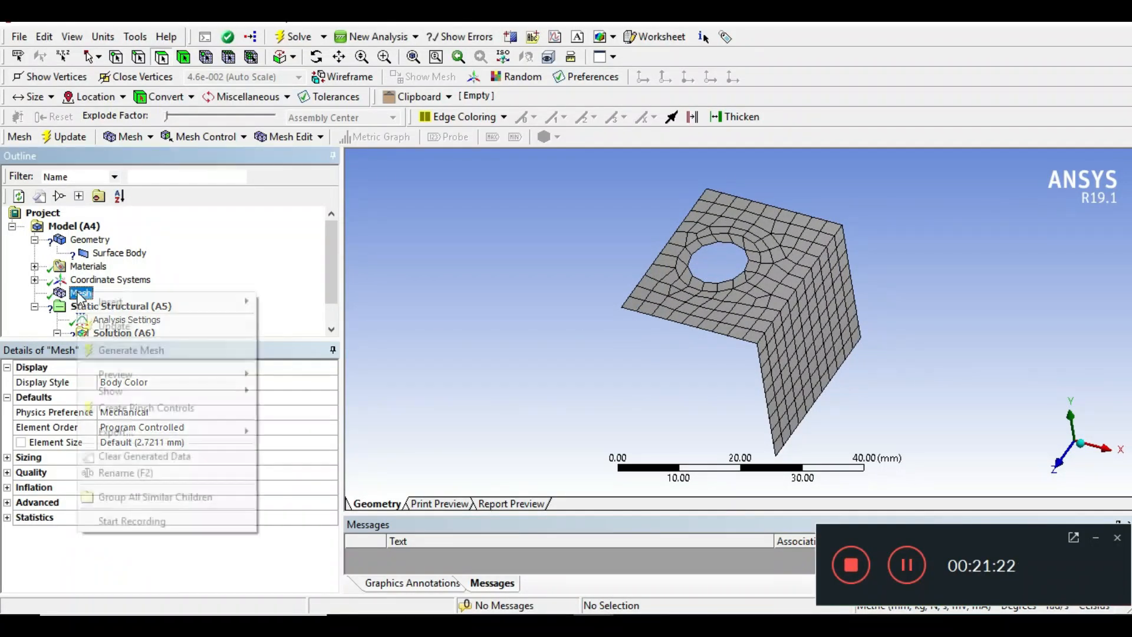
{"action": "left_click", "coordinate": [154, 457]}
{"action": "left_click", "coordinate": [631, 382]}
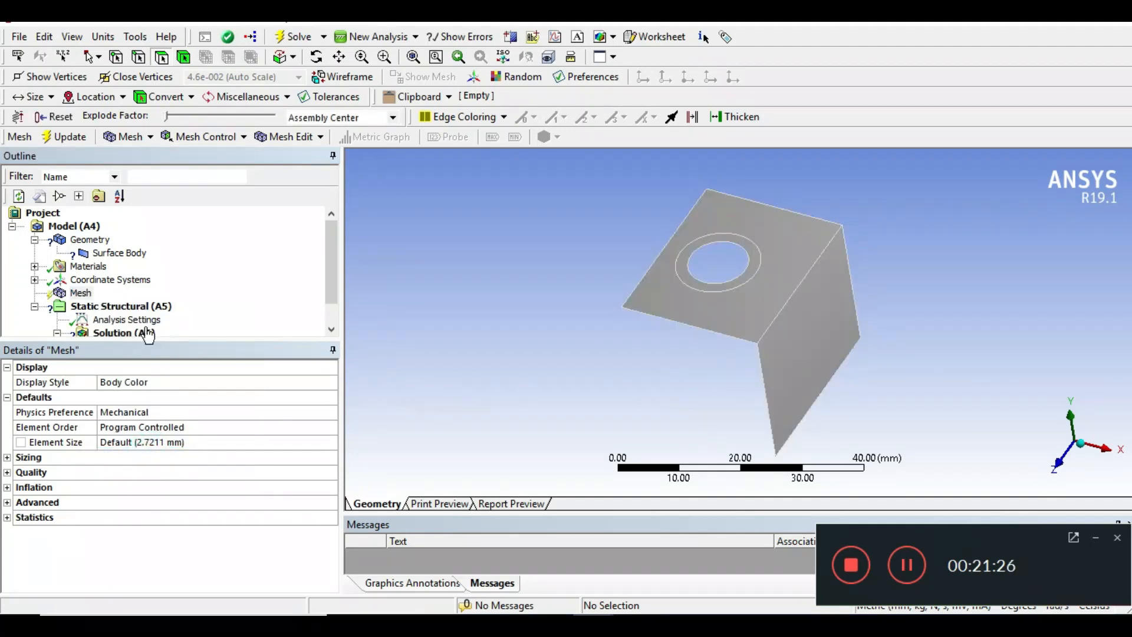
- Insert a mesh sizing control scoped to the two circular edges of the hole and the washer ring
{"action": "right_click", "coordinate": [81, 293]}
{"action": "left_click", "coordinate": [121, 301]}
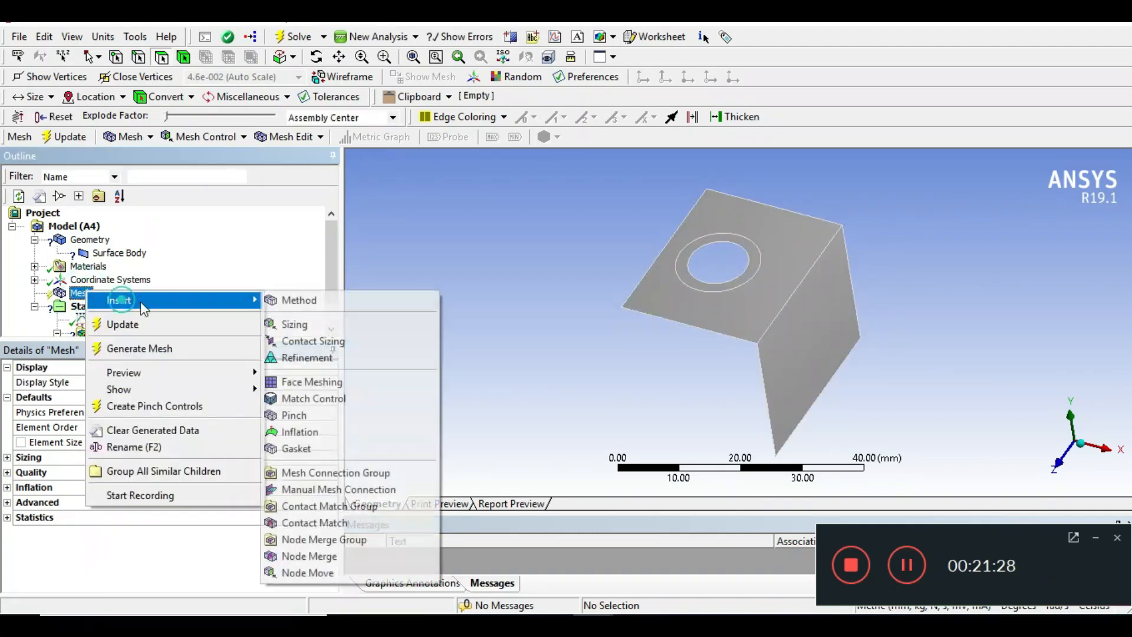
{"action": "left_click", "coordinate": [297, 324]}
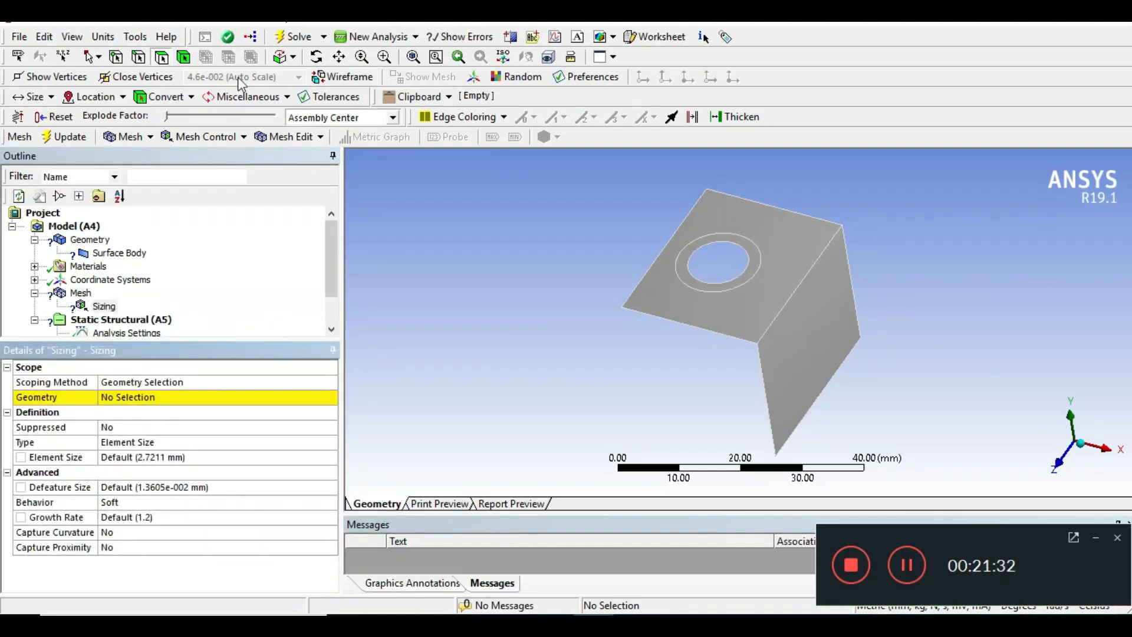
{"action": "left_click", "coordinate": [709, 244]}
{"action": "left_click", "coordinate": [709, 238], "text": "ctrl"}
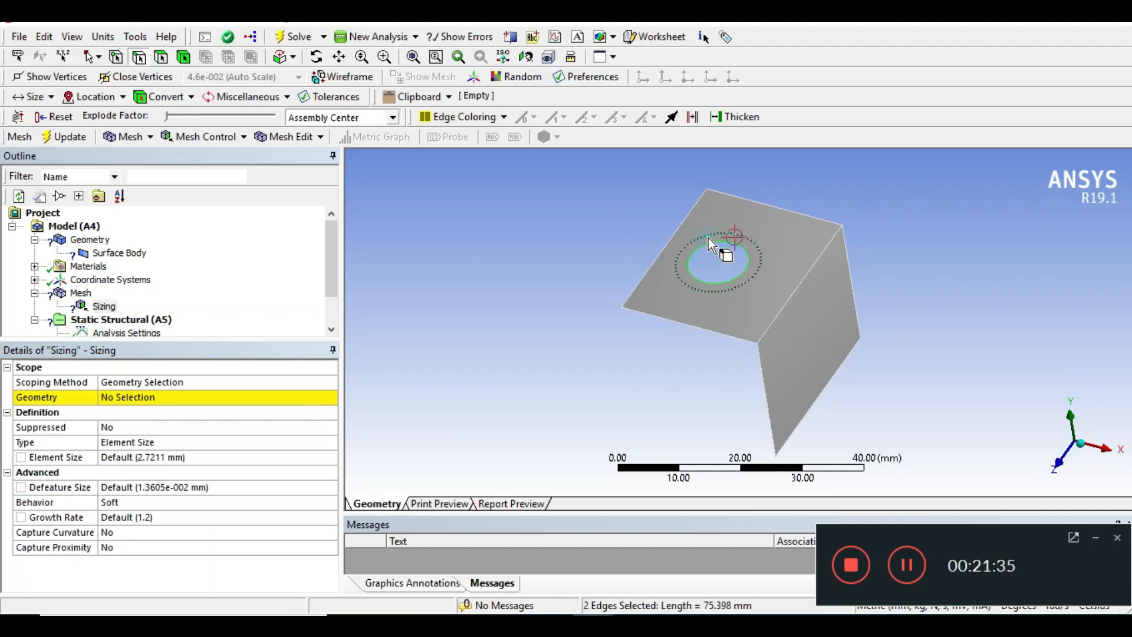
{"action": "left_click", "coordinate": [140, 406]}
{"action": "left_click", "coordinate": [145, 401]}
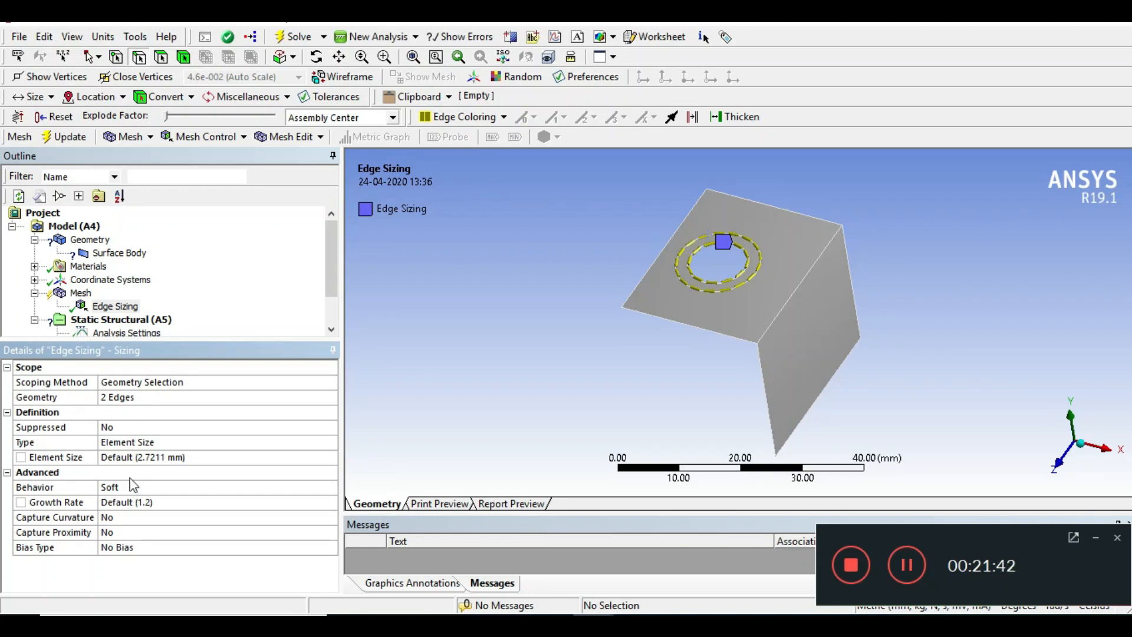
- Change the edge sizing type to Number of Divisions, set it to 12, and check the divisions on both circles
{"action": "left_click", "coordinate": [134, 443]}
{"action": "left_click", "coordinate": [331, 442]}
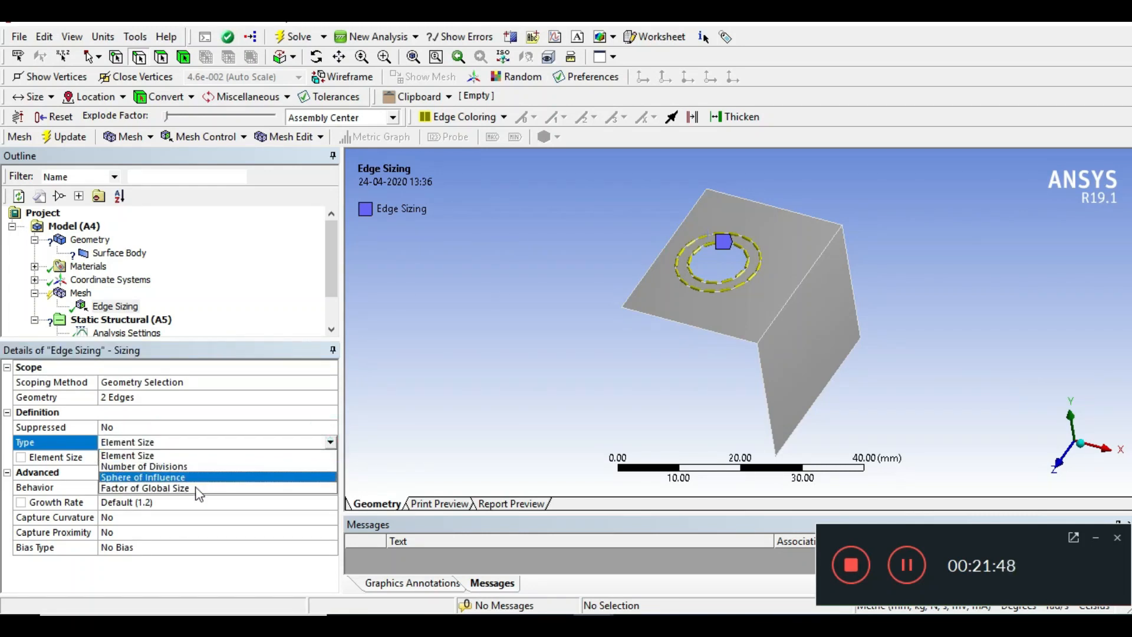
{"action": "left_click", "coordinate": [152, 456]}
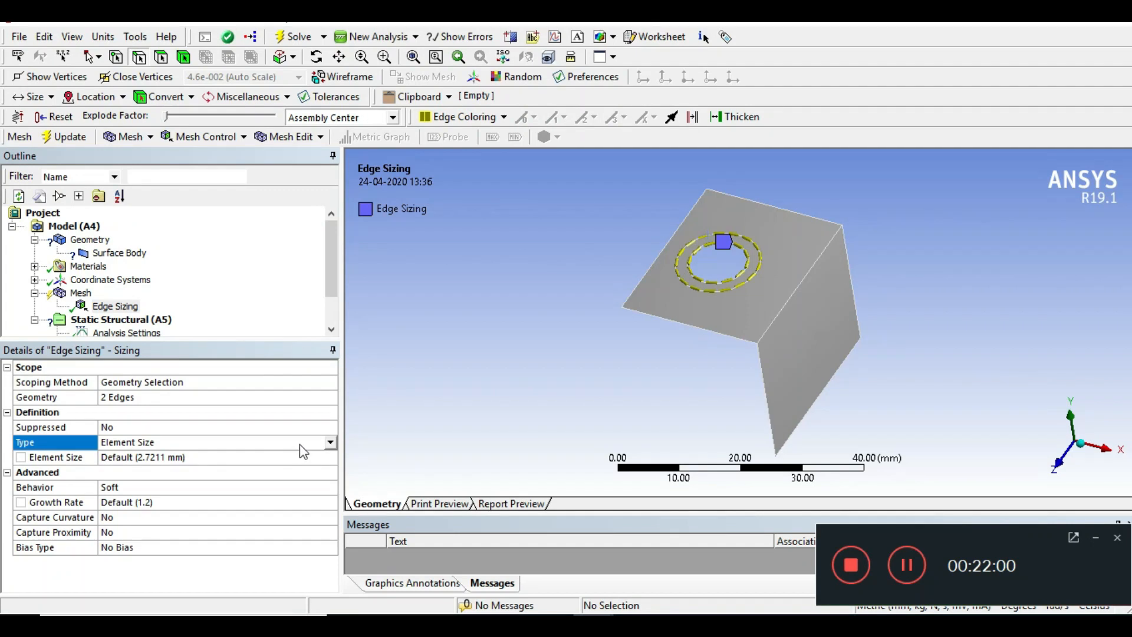
{"action": "left_click", "coordinate": [330, 442]}
{"action": "left_click", "coordinate": [176, 467]}
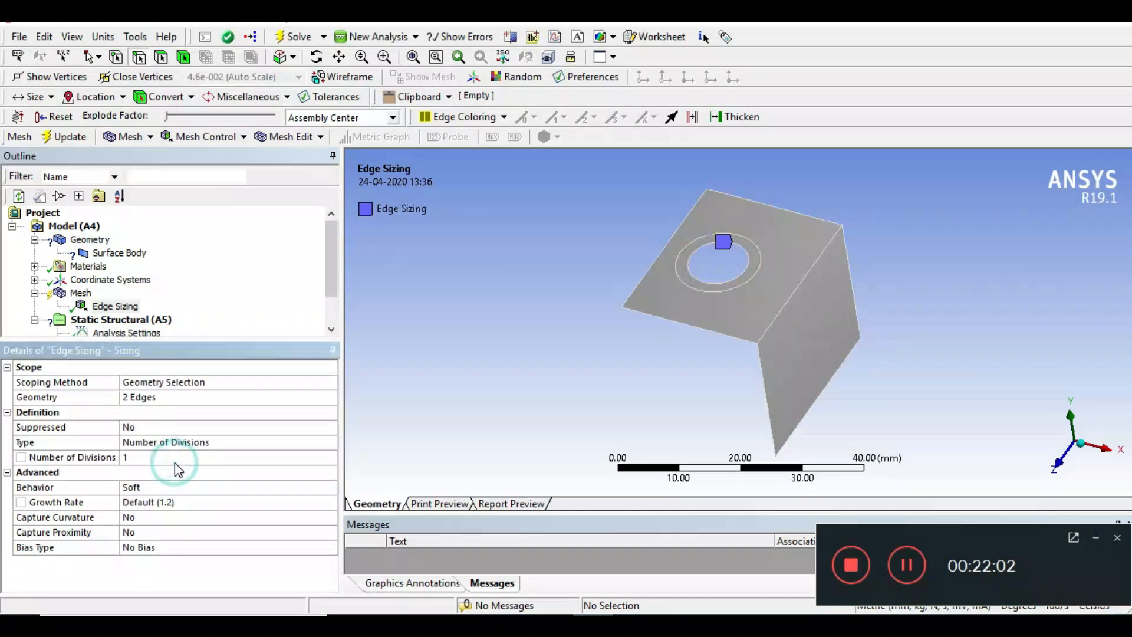
{"action": "left_click", "coordinate": [144, 456]}
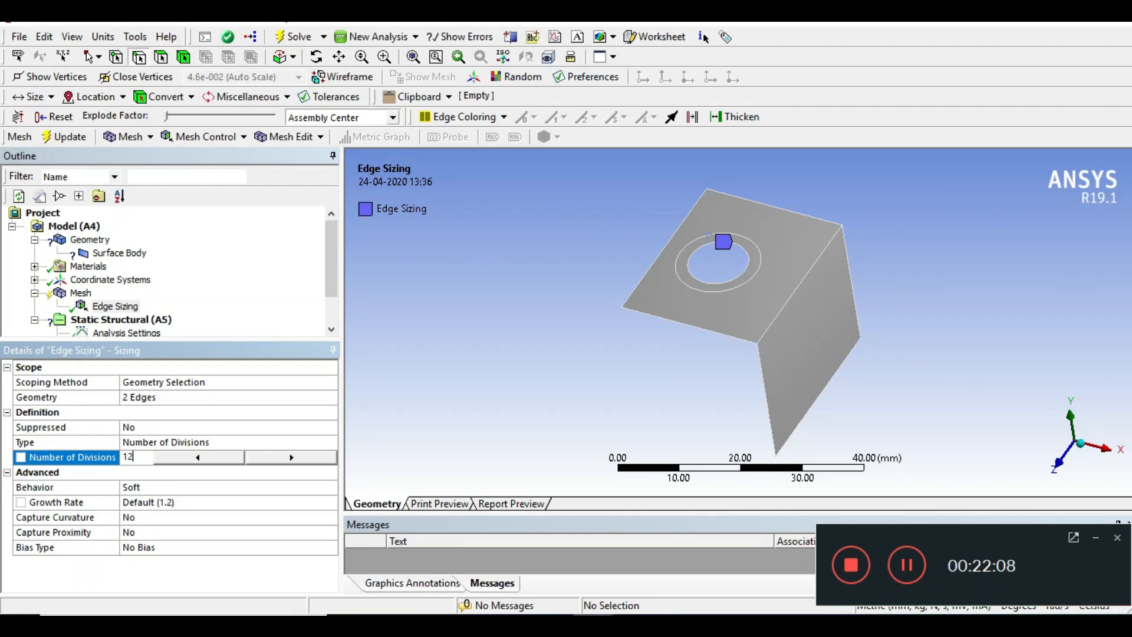
{"action": "type", "text": "12"}
{"action": "key", "text": "Return"}
{"action": "mouse_move", "coordinate": [618, 399]}
{"action": "middle_mouse_down"}
{"action": "mouse_move", "coordinate": [619, 383]}
{"action": "mouse_move", "coordinate": [662, 374]}
{"action": "mouse_move", "coordinate": [627, 366]}
{"action": "mouse_move", "coordinate": [656, 379]}
{"action": "mouse_move", "coordinate": [629, 395]}
{"action": "middle_mouse_up"}
{"action": "scroll", "coordinate": [655, 392], "scroll_direction": "up", "scroll_amount": 5}
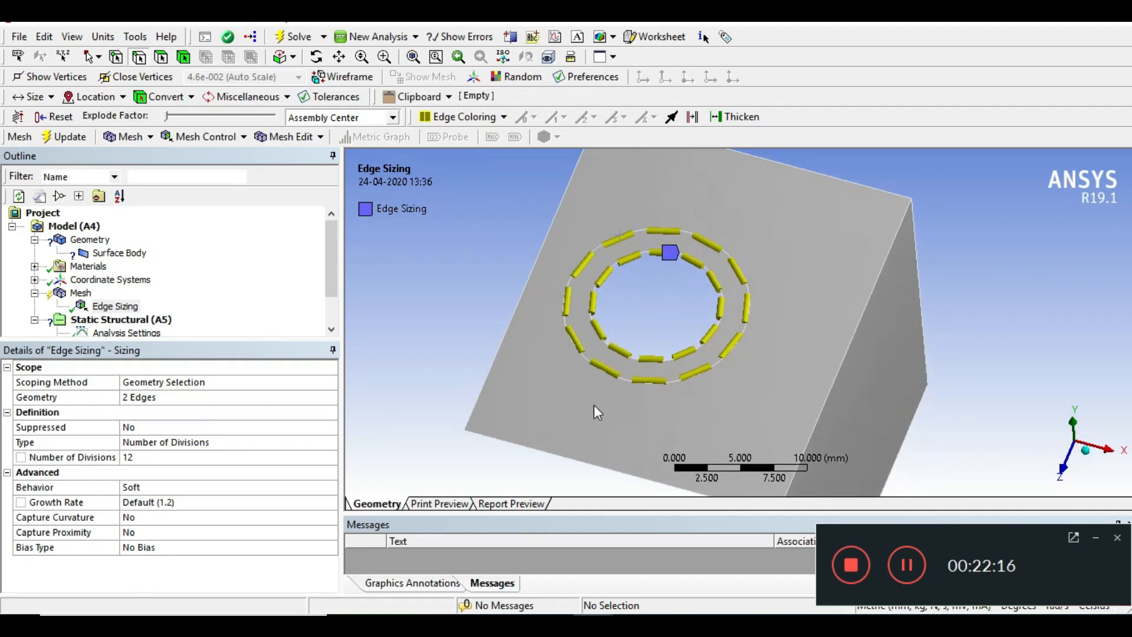
- Raise the edge sizing's number of divisions to 16 for both circular edges
{"action": "left_click", "coordinate": [144, 458]}
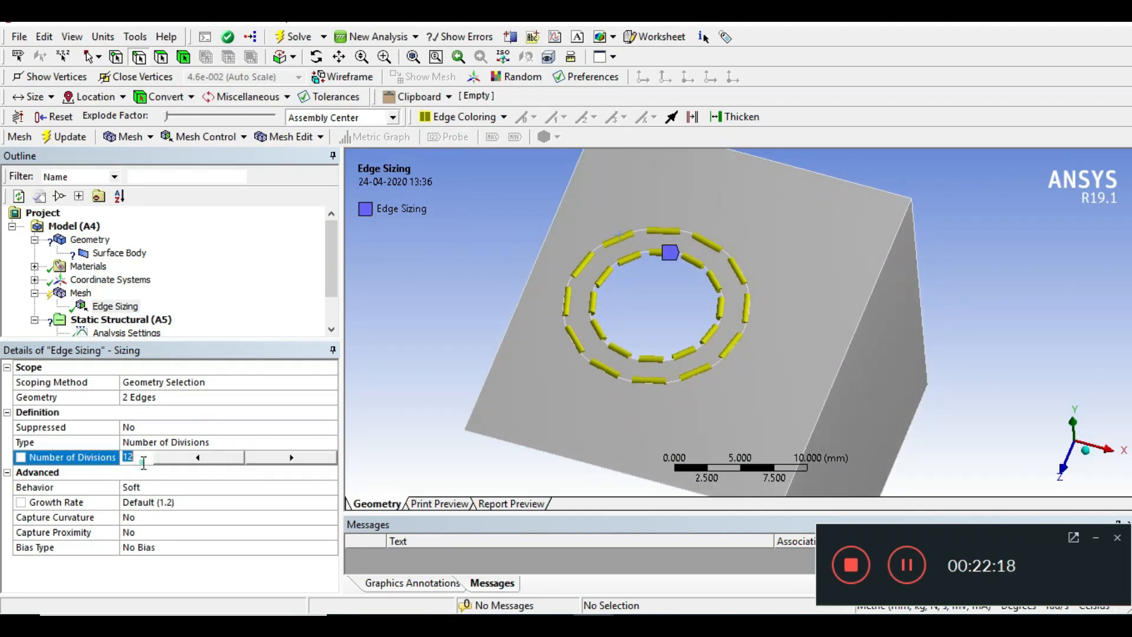
{"action": "left_click", "coordinate": [291, 458]}
{"action": "left_click", "coordinate": [291, 458]}
{"action": "left_click", "coordinate": [291, 459]}
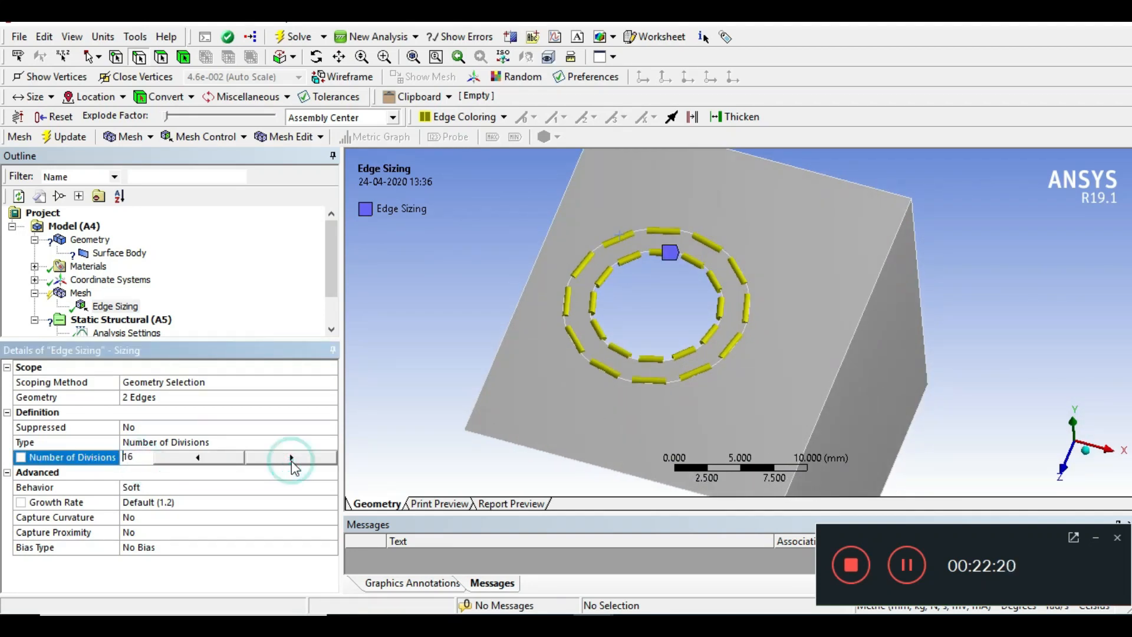
{"action": "left_click", "coordinate": [406, 384]}
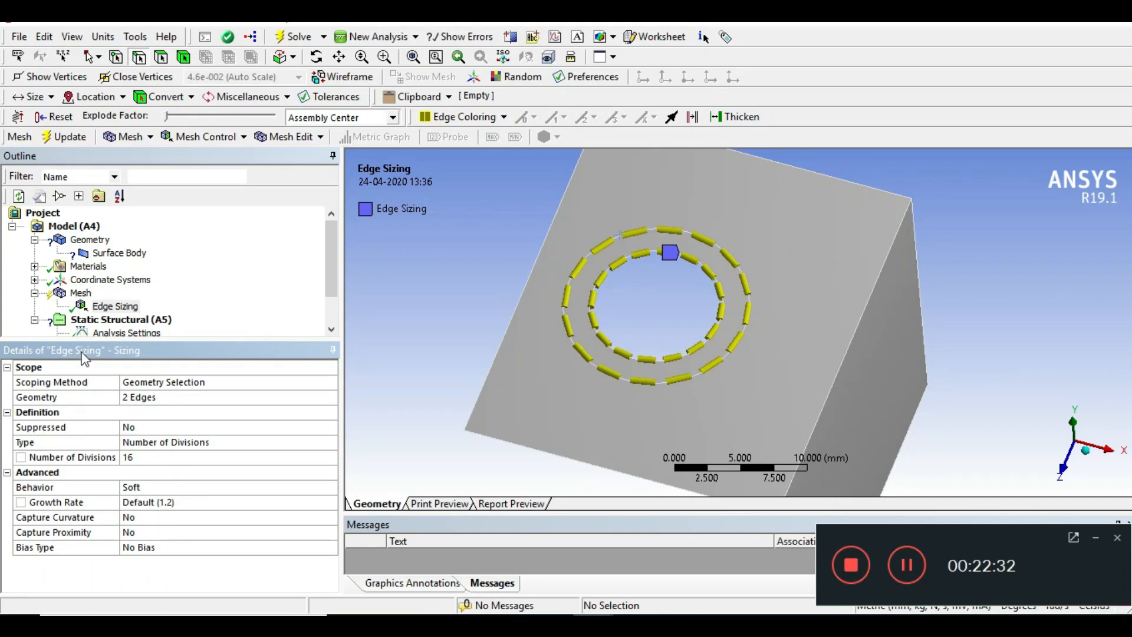
- Generate the mesh with the edge sizing applied and inspect the elements around the hole and washer ring
{"action": "left_click", "coordinate": [81, 293]}
{"action": "right_click", "coordinate": [81, 293]}
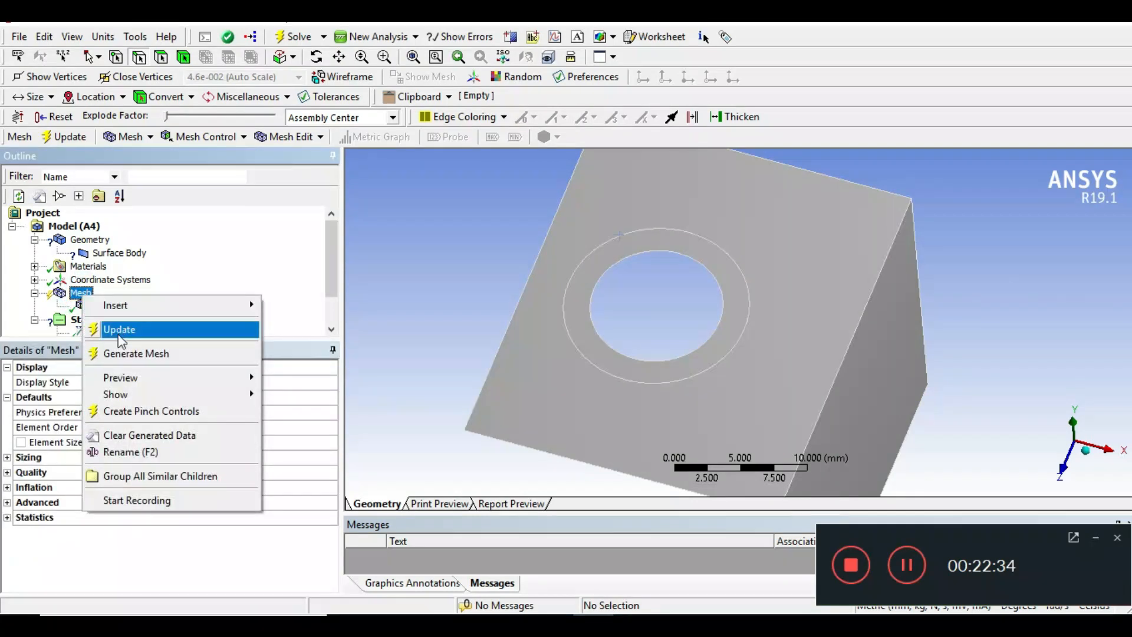
{"action": "left_click", "coordinate": [123, 353]}
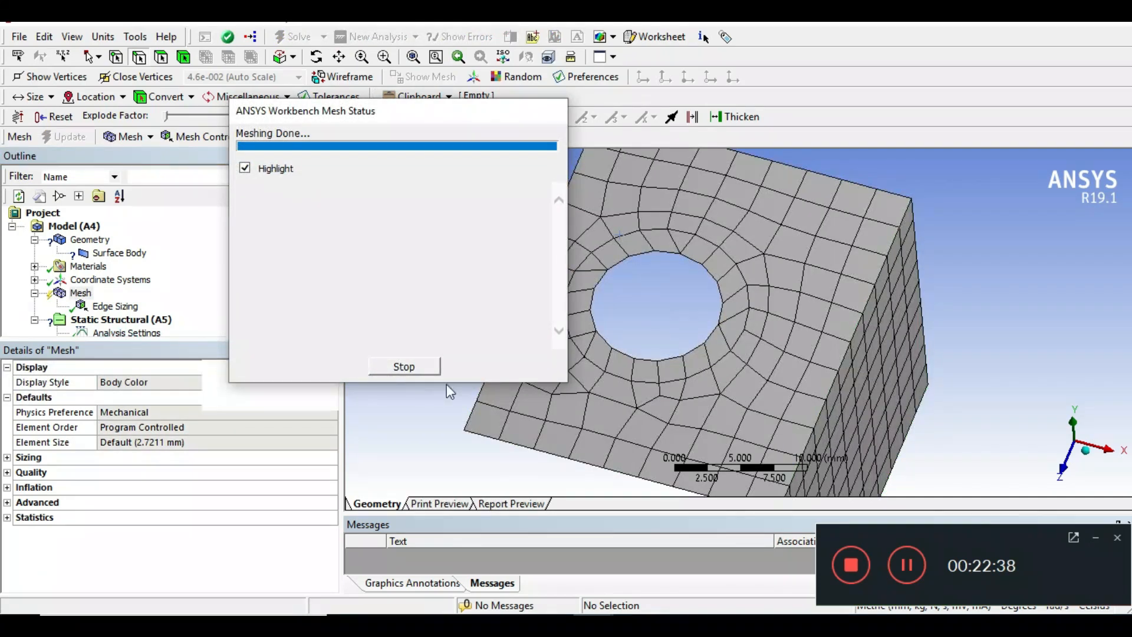
{"action": "mouse_move", "coordinate": [538, 408]}
{"action": "middle_mouse_down"}
{"action": "mouse_move", "coordinate": [533, 369]}
{"action": "mouse_move", "coordinate": [534, 403]}
{"action": "middle_mouse_up"}
{"action": "mouse_move", "coordinate": [558, 366]}
{"action": "middle_mouse_down"}
{"action": "mouse_move", "coordinate": [592, 378]}
{"action": "mouse_move", "coordinate": [609, 357]}
{"action": "mouse_move", "coordinate": [538, 363]}
{"action": "mouse_move", "coordinate": [599, 379]}
{"action": "mouse_move", "coordinate": [580, 377]}
{"action": "middle_mouse_up"}
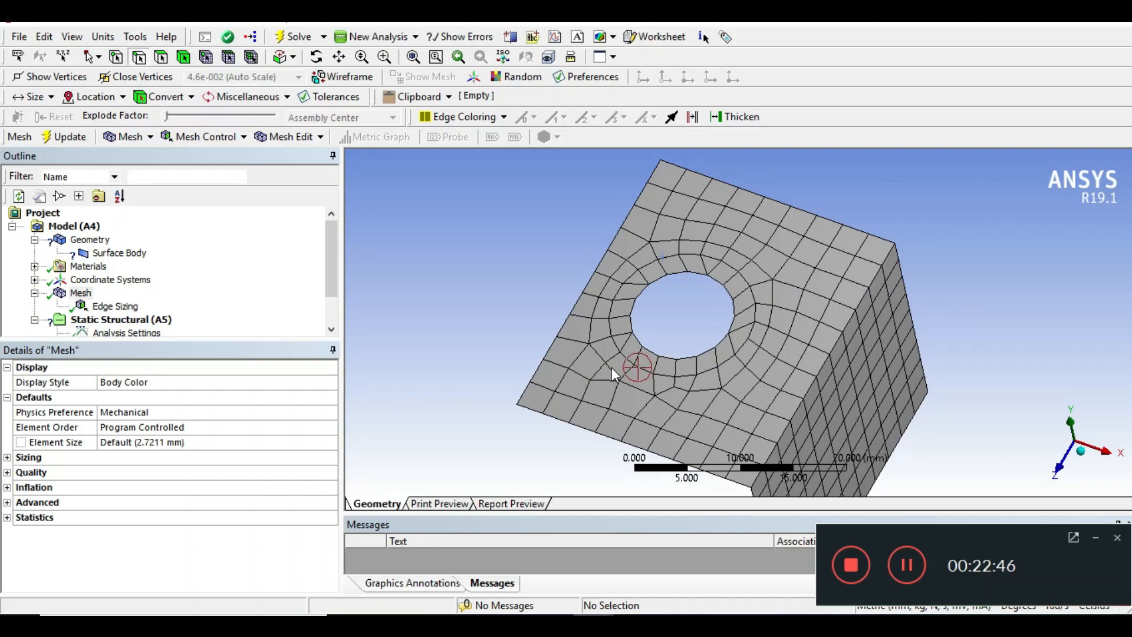
{"action": "scroll", "coordinate": [611, 366], "scroll_direction": "up", "scroll_amount": 4}
{"action": "scroll", "coordinate": [551, 380], "scroll_direction": "down", "scroll_amount": 2}
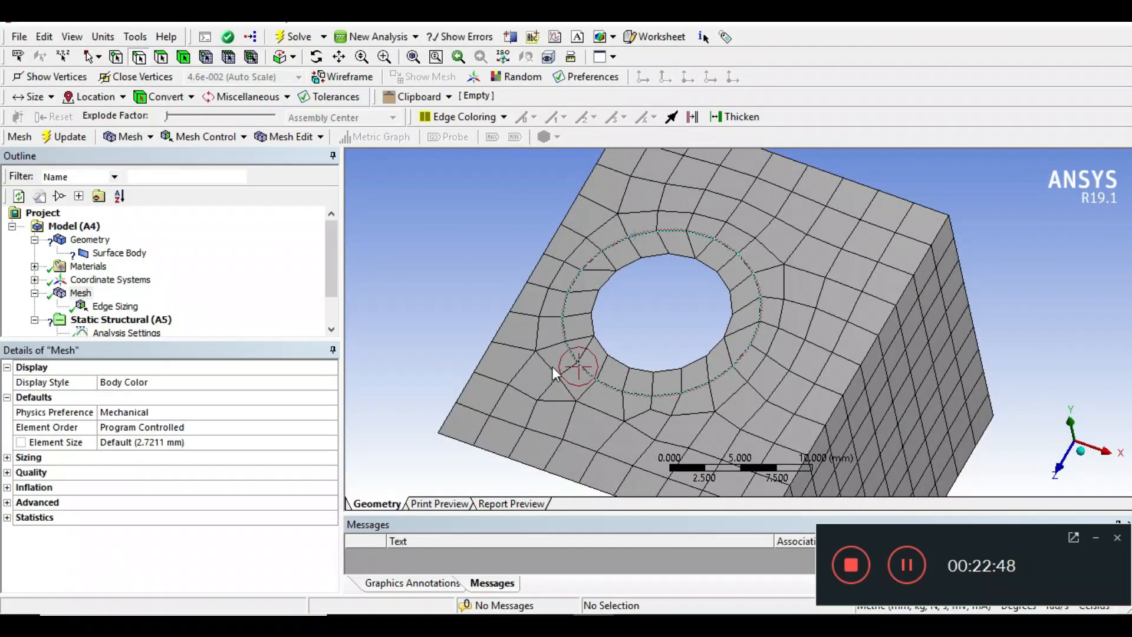
- Add a Face Meshing control on the ring-shaped face around the hole with 2 internal divisions
{"action": "right_click", "coordinate": [79, 295]}
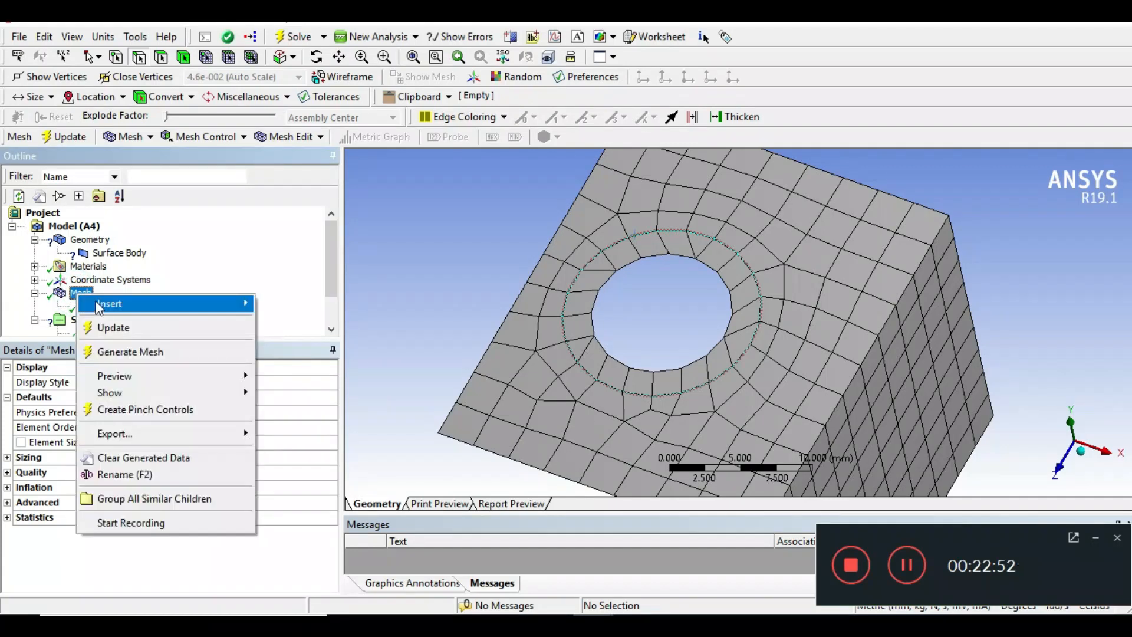
{"action": "mouse_move", "coordinate": [101, 303]}
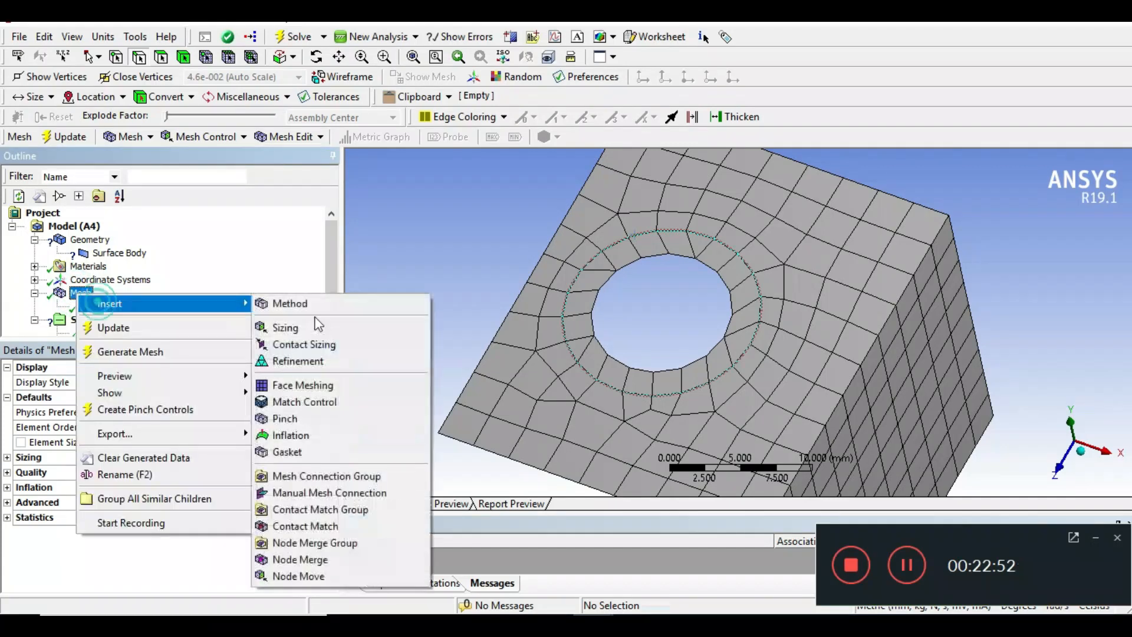
{"action": "left_click", "coordinate": [322, 384]}
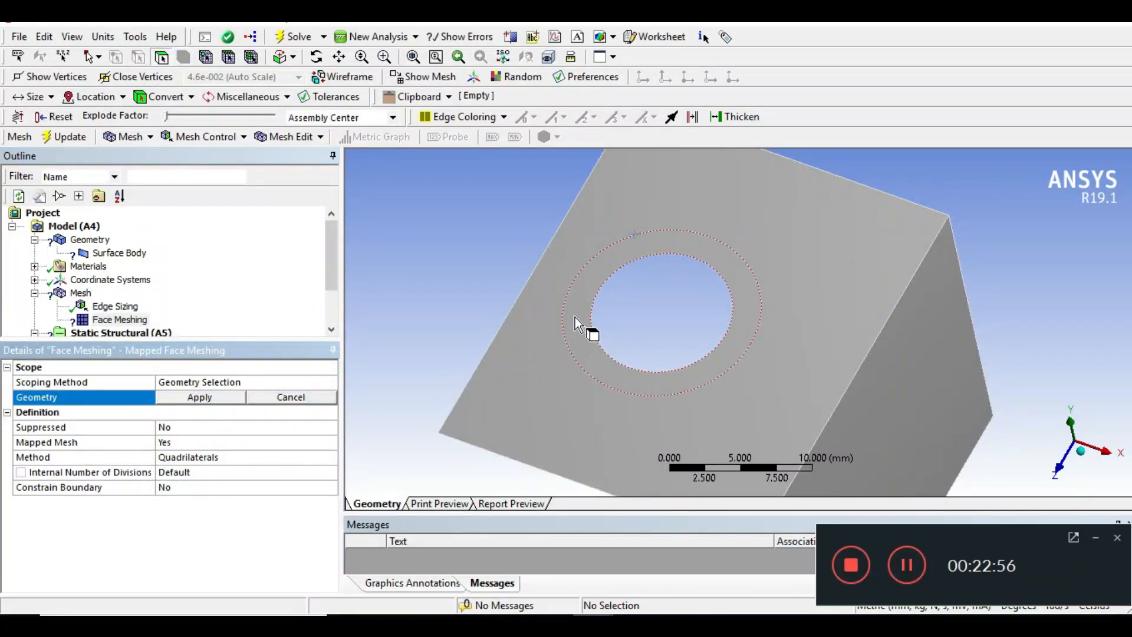
{"action": "left_click", "coordinate": [575, 327]}
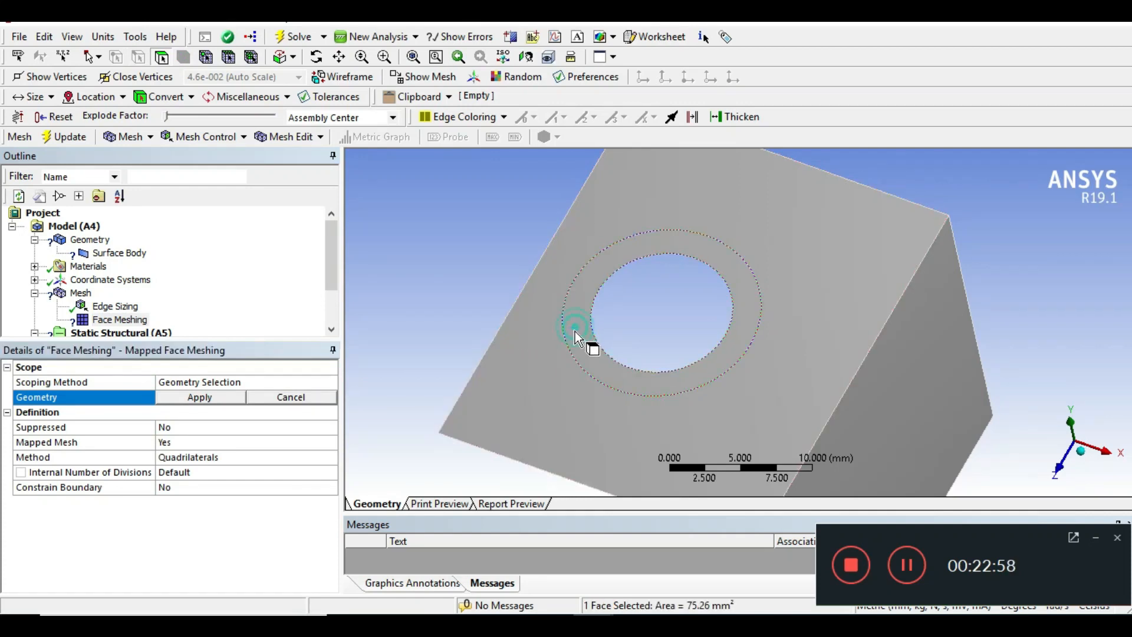
{"action": "left_click", "coordinate": [194, 397]}
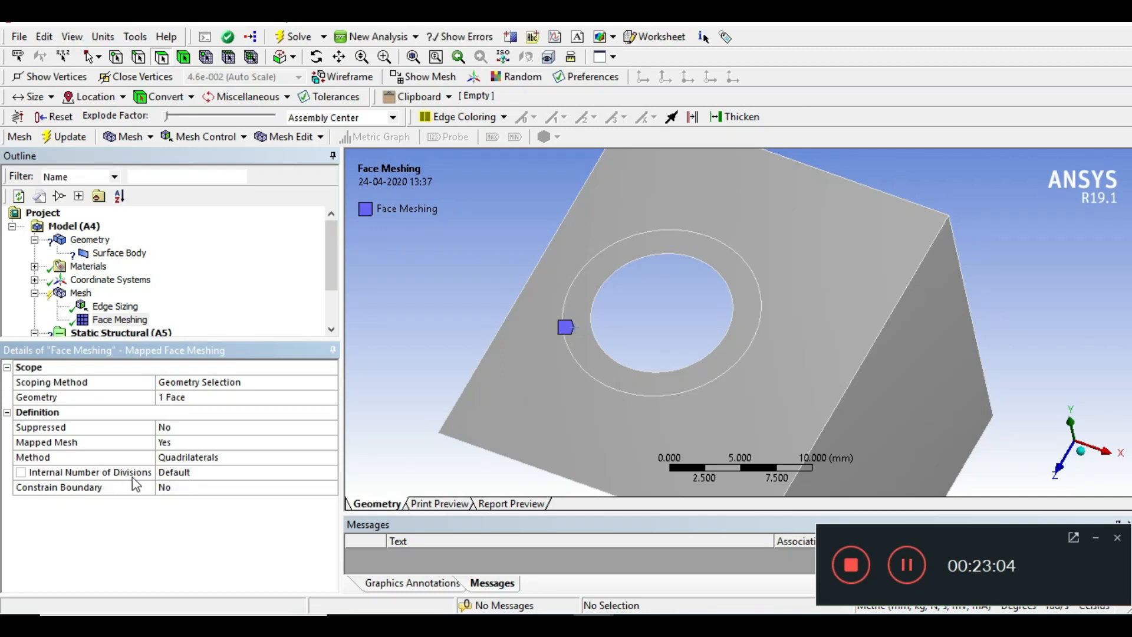
{"action": "left_click", "coordinate": [179, 475]}
{"action": "left_click", "coordinate": [298, 472]}
{"action": "left_click", "coordinate": [297, 472]}
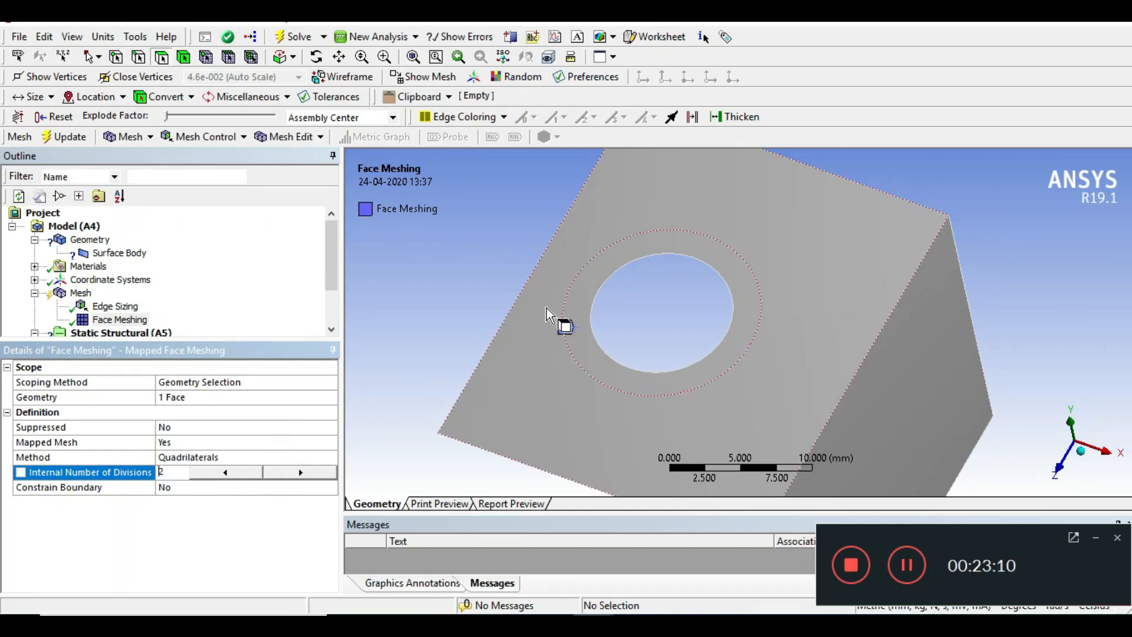
- Regenerate the mesh with the ring's face meshing and inspect the element layers around the hole
{"action": "right_click", "coordinate": [82, 293]}
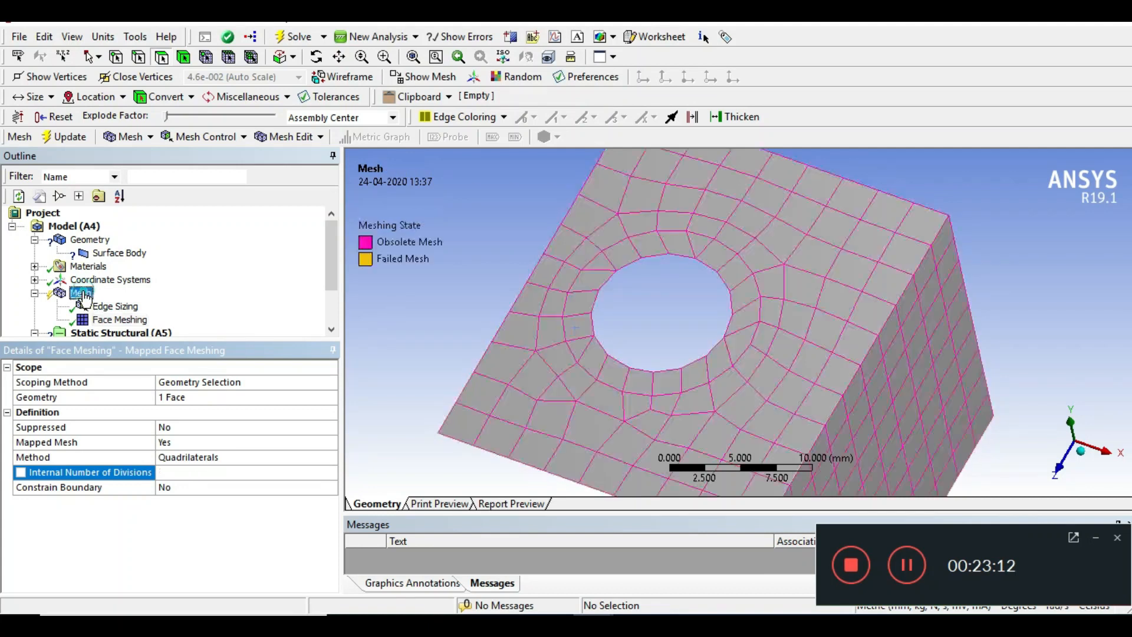
{"action": "left_click", "coordinate": [135, 349]}
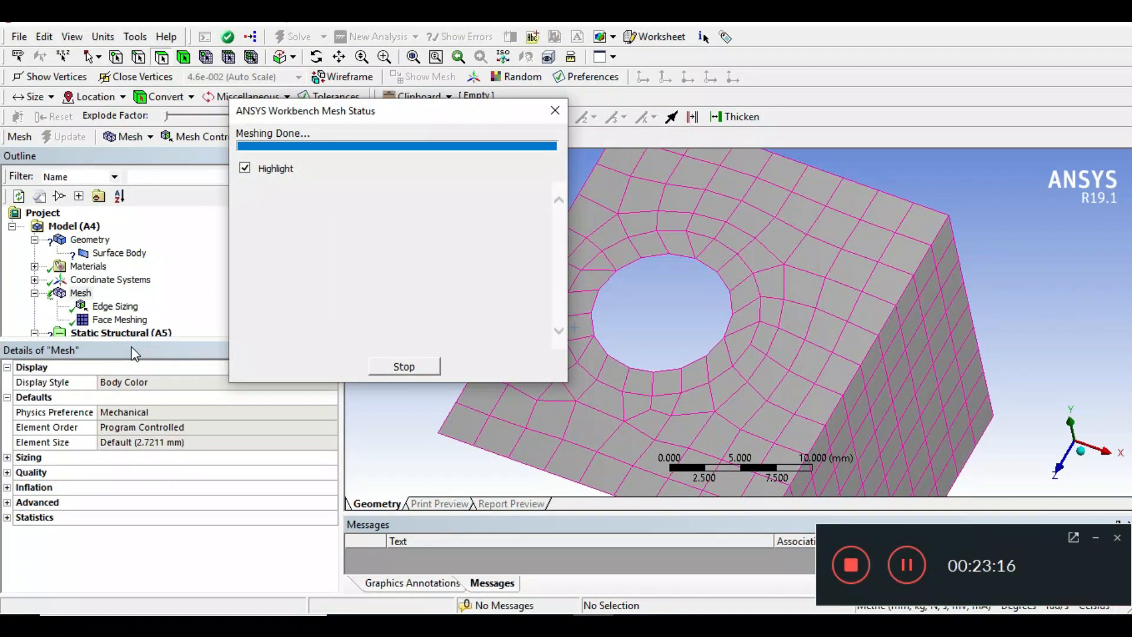
{"action": "middle_click_drag", "start_coordinate": [468, 420], "coordinate": [498, 427]}
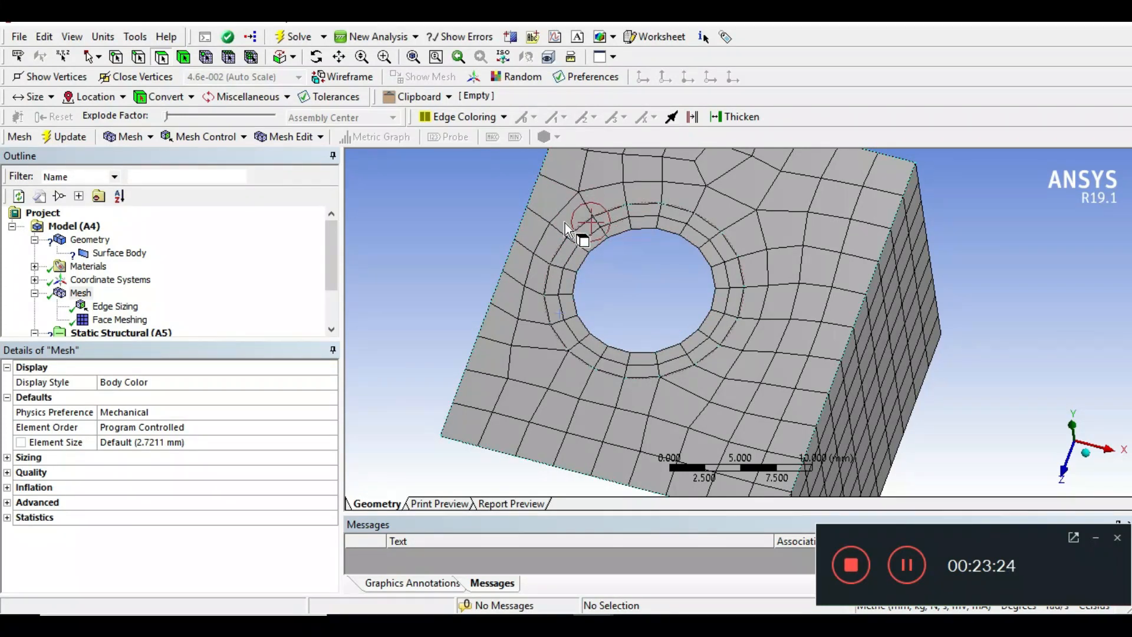
{"action": "scroll", "coordinate": [567, 404], "scroll_direction": "down", "scroll_amount": 1}
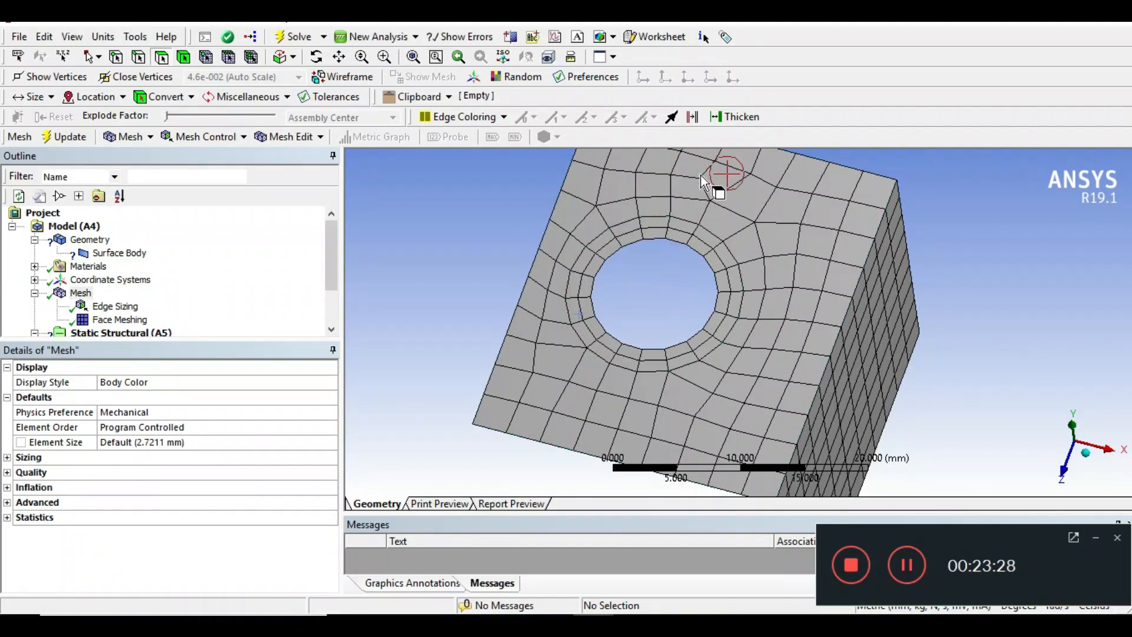
{"action": "scroll", "coordinate": [765, 285], "scroll_direction": "down", "scroll_amount": 1}
{"action": "mouse_move", "coordinate": [764, 284]}
{"action": "middle_mouse_down"}
{"action": "mouse_move", "coordinate": [759, 271]}
{"action": "mouse_move", "coordinate": [761, 281]}
{"action": "middle_mouse_up"}
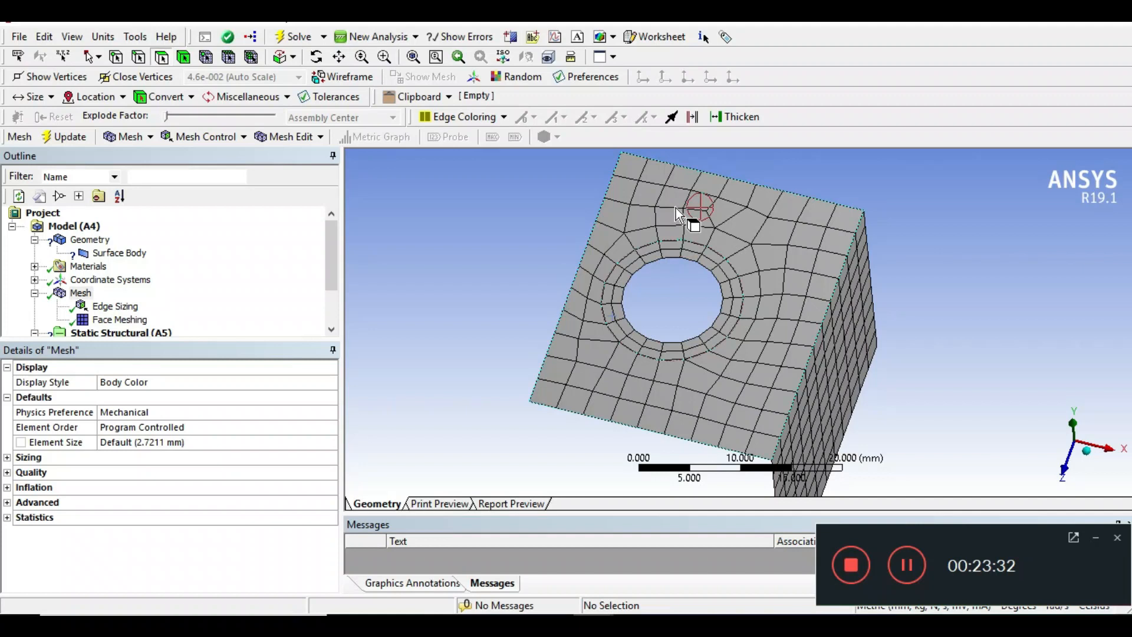
- Add a second Face Meshing control on the two flat faces outside the washer ring and regenerate the mesh
{"action": "right_click", "coordinate": [81, 292]}
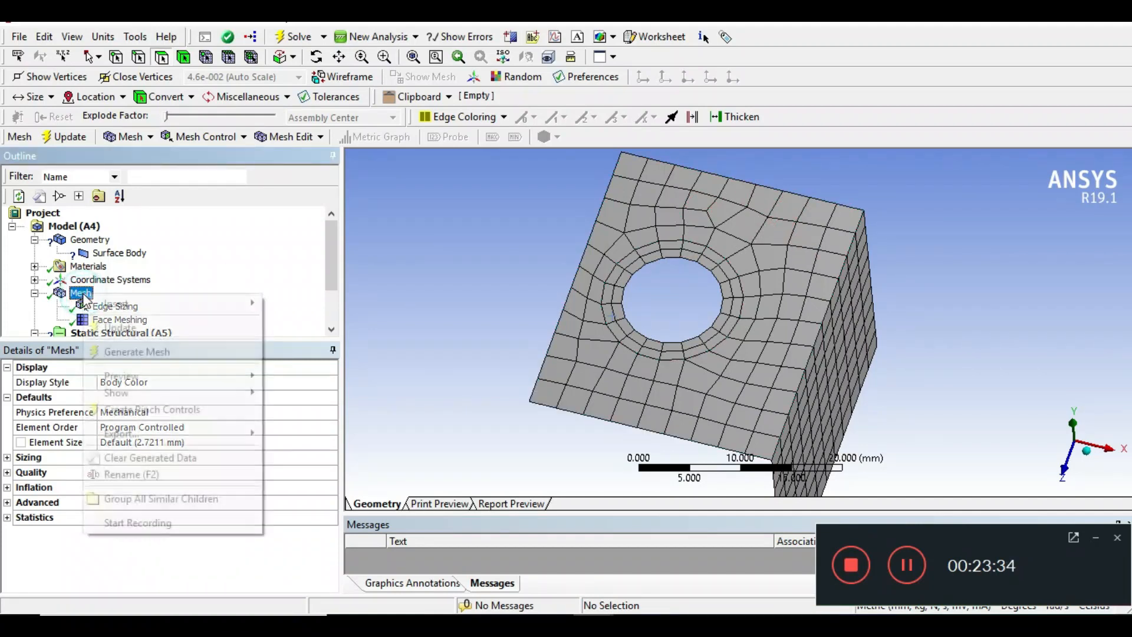
{"action": "mouse_move", "coordinate": [177, 303]}
{"action": "left_click", "coordinate": [309, 385]}
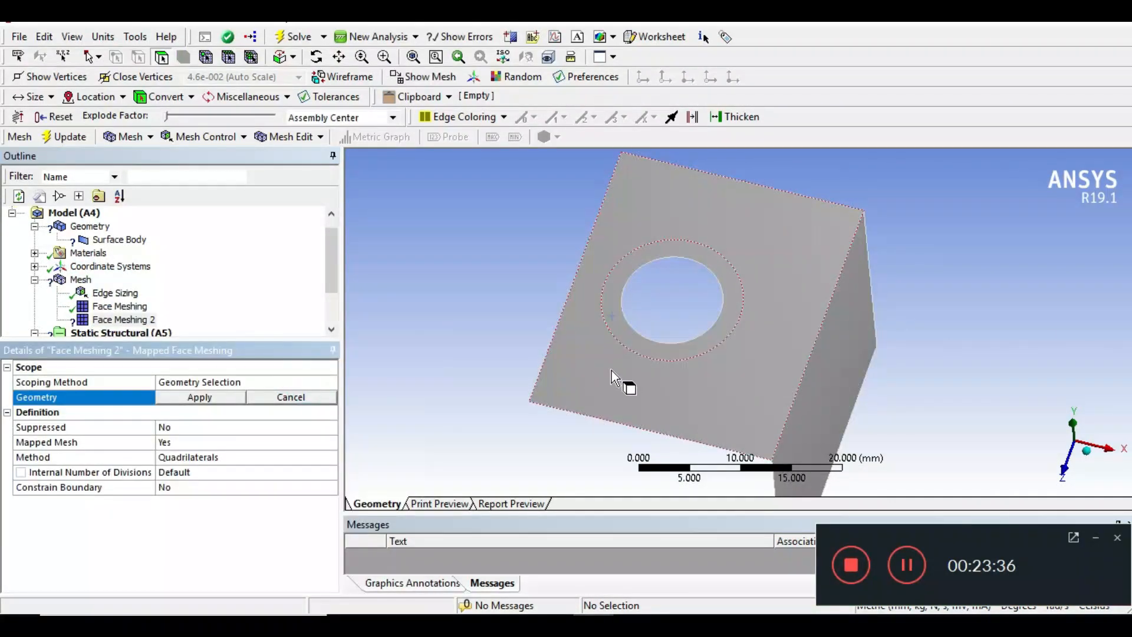
{"action": "left_click", "coordinate": [611, 370]}
{"action": "middle_click_drag", "start_coordinate": [843, 415], "coordinate": [808, 396]}
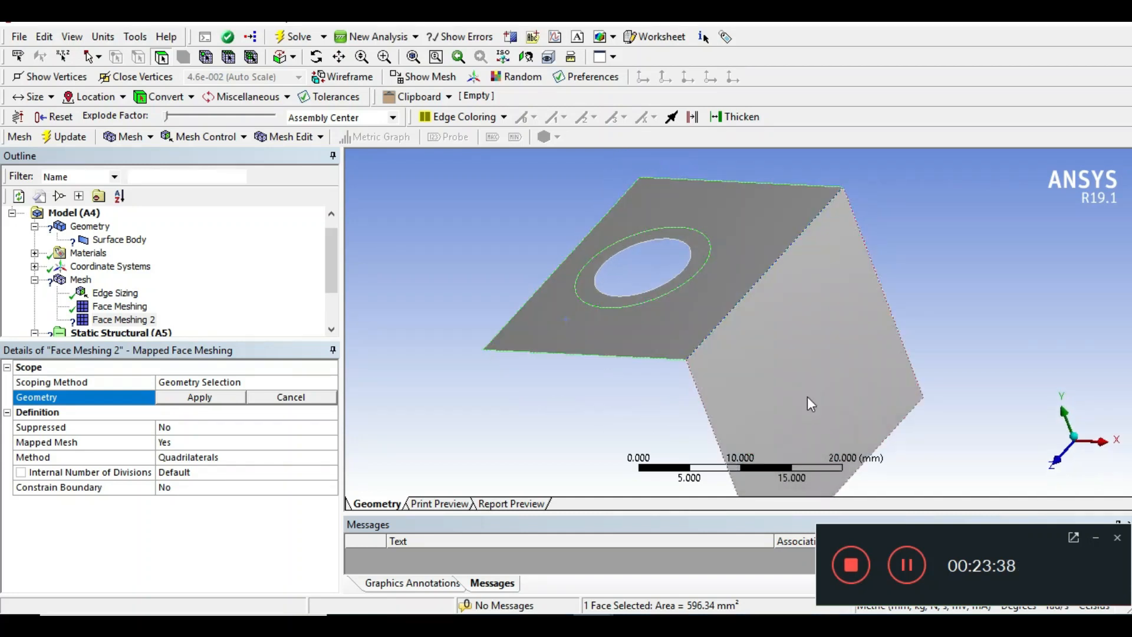
{"action": "left_click", "coordinate": [811, 391], "text": "ctrl"}
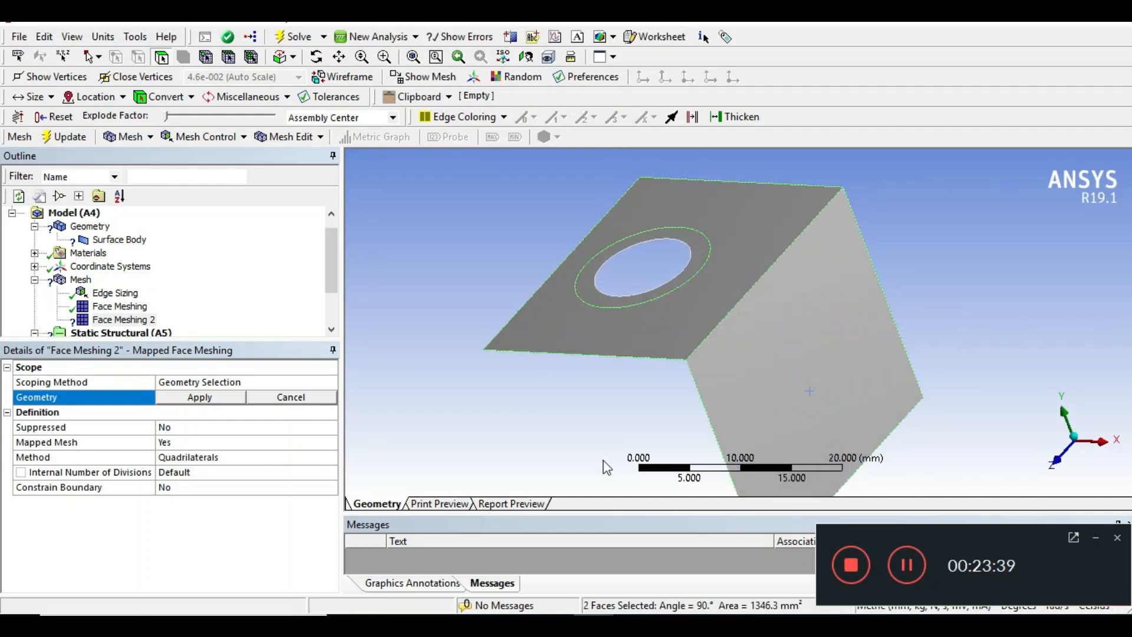
{"action": "left_click", "coordinate": [200, 399]}
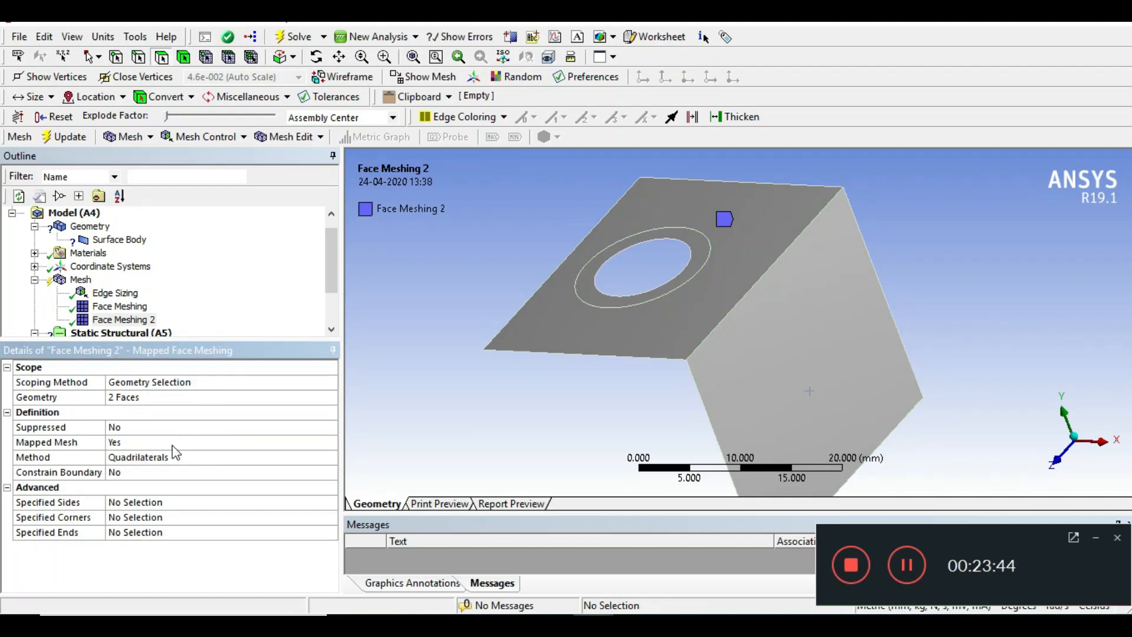
{"action": "right_click", "coordinate": [81, 280]}
{"action": "left_click", "coordinate": [133, 334]}
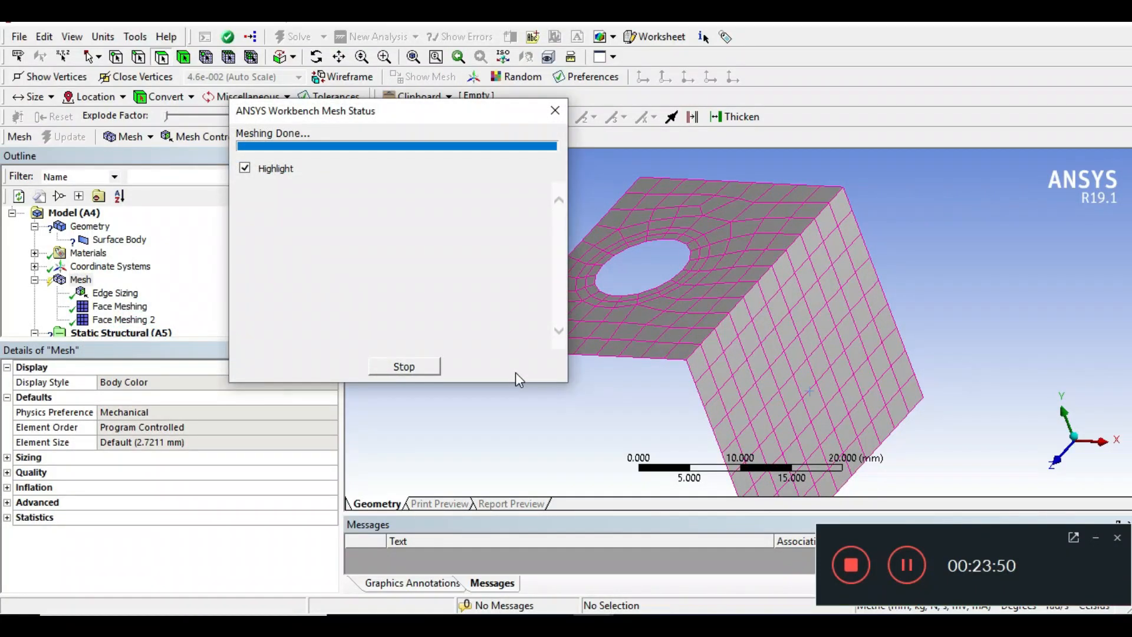
- Inspect the mapped elements around the washer ring and set the global mesh element size to 2 mm
{"action": "middle_click_drag", "start_coordinate": [536, 363], "coordinate": [582, 388]}
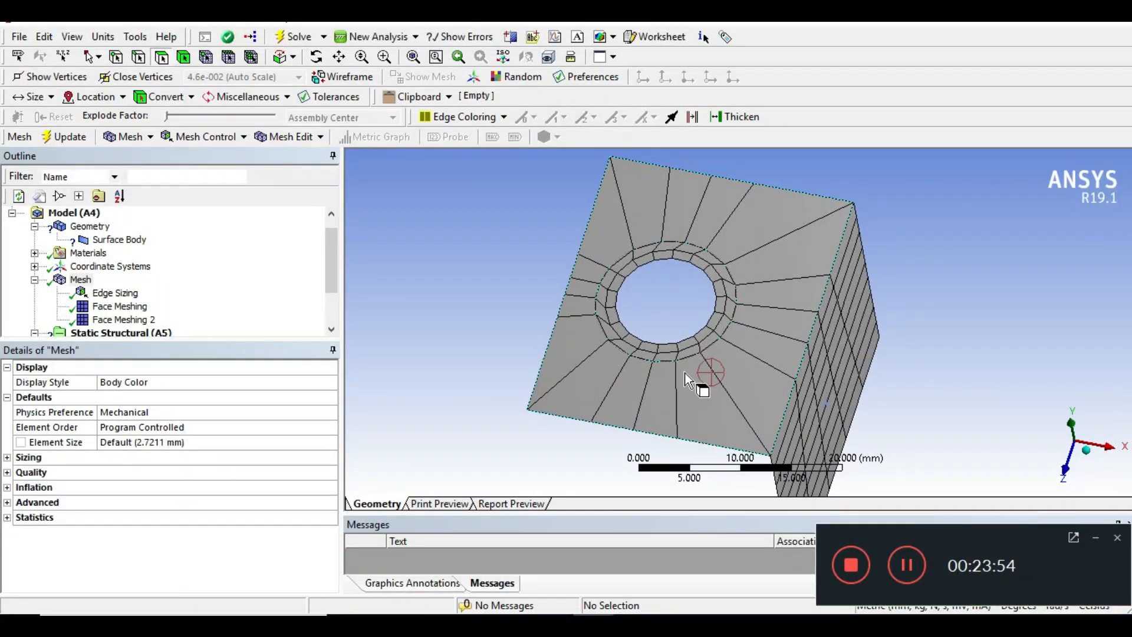
{"action": "scroll", "coordinate": [686, 380], "scroll_direction": "up", "scroll_amount": 2}
{"action": "scroll", "coordinate": [685, 380], "scroll_direction": "down", "scroll_amount": 2}
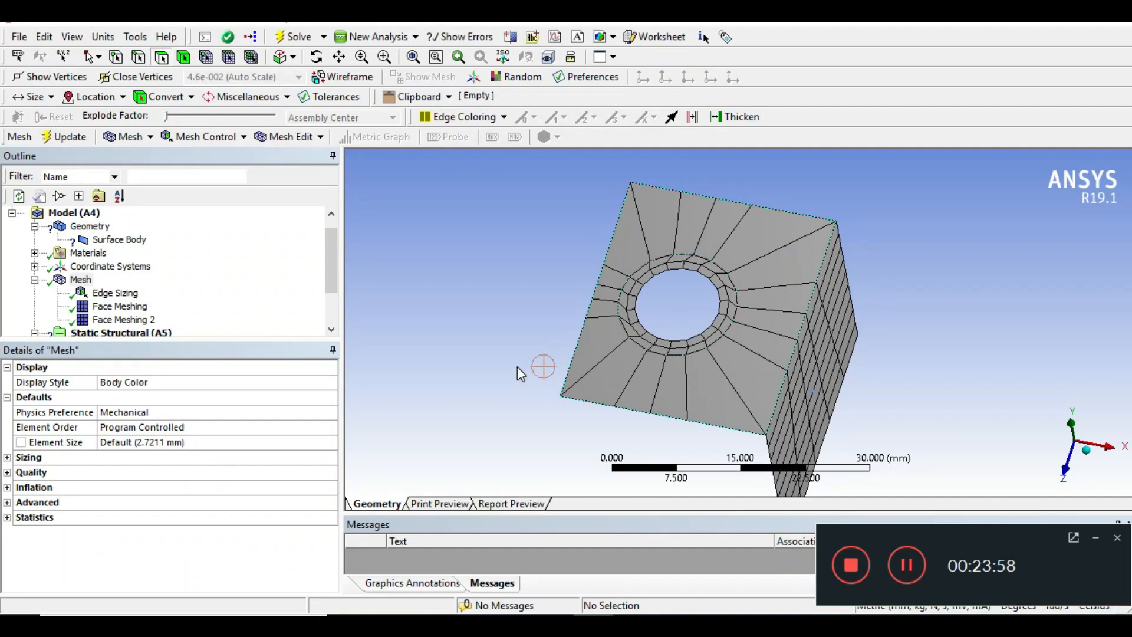
{"action": "left_click", "coordinate": [81, 281]}
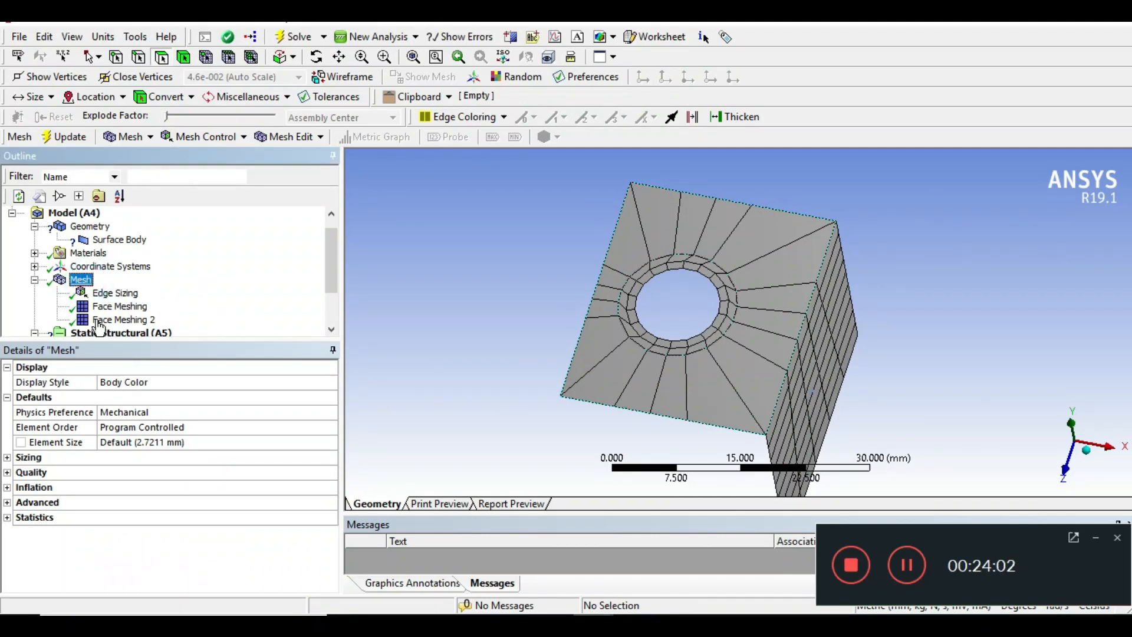
{"action": "left_click", "coordinate": [153, 449]}
{"action": "type", "text": "2"}
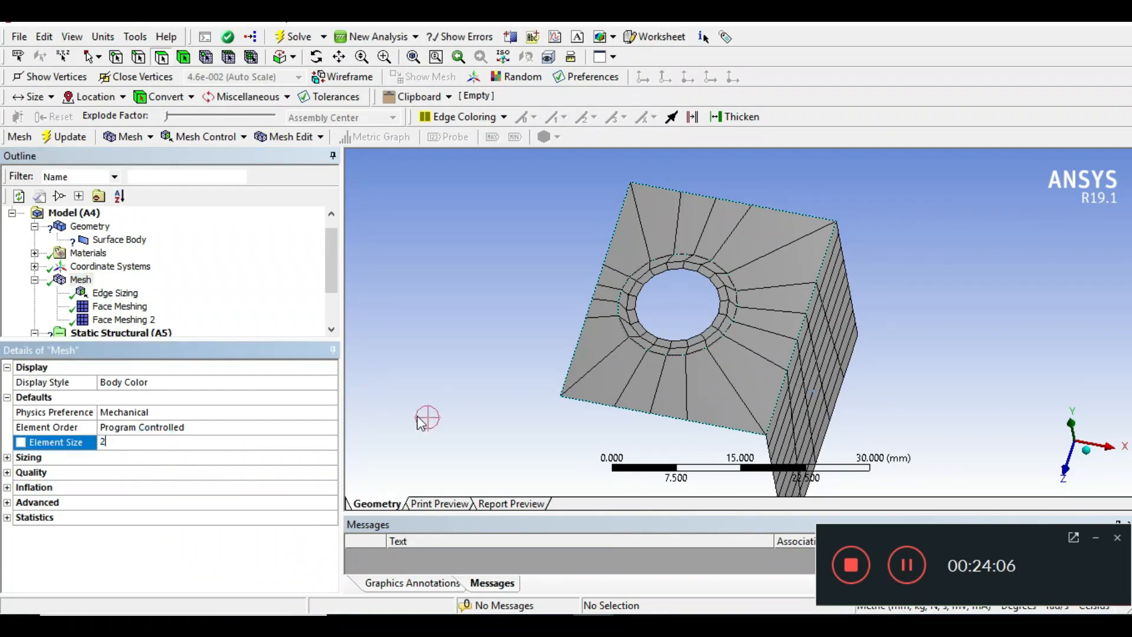
{"action": "left_click", "coordinate": [422, 407]}
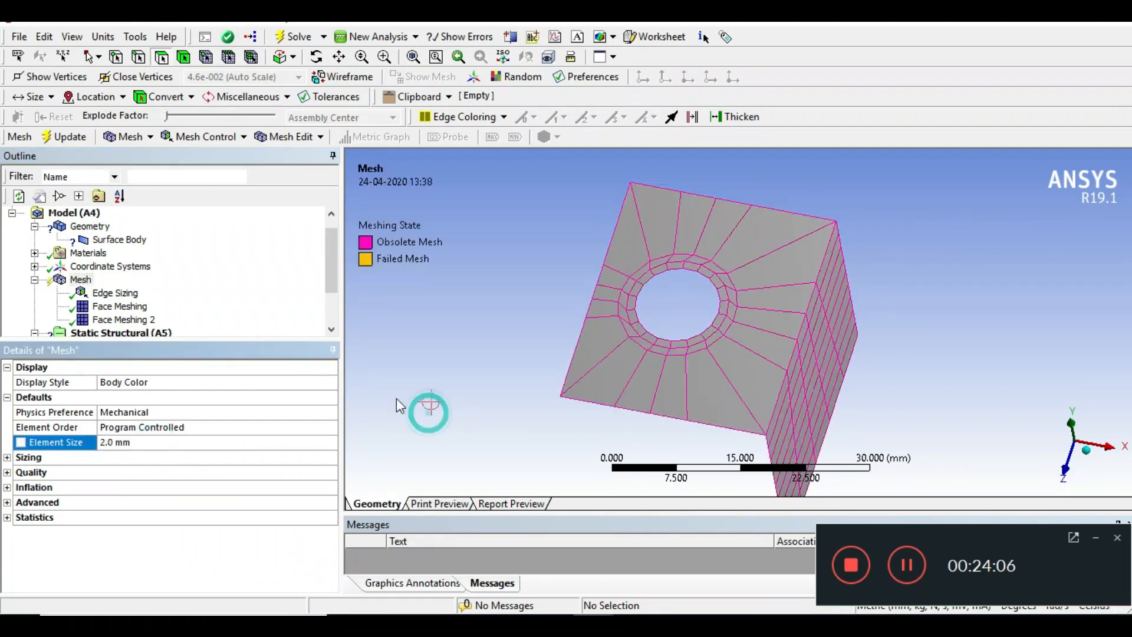
- Set the Edge Sizing on the two circular edges to 30 divisions and regenerate the mesh
{"action": "left_click", "coordinate": [102, 294]}
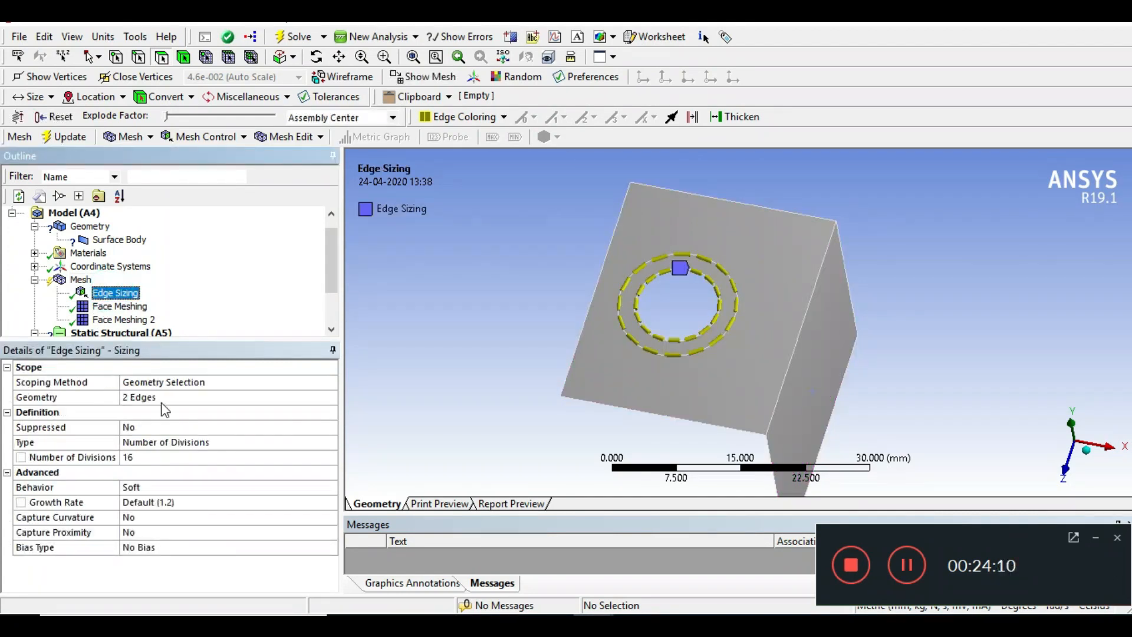
{"action": "left_click", "coordinate": [142, 458]}
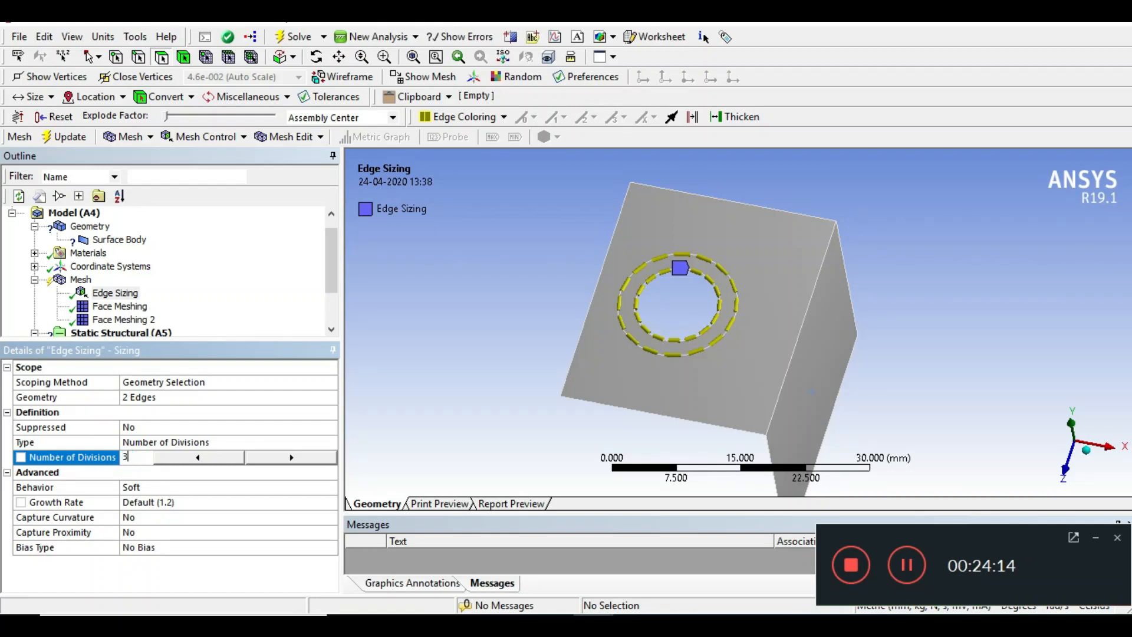
{"action": "type", "text": "30"}
{"action": "key", "text": "Return"}
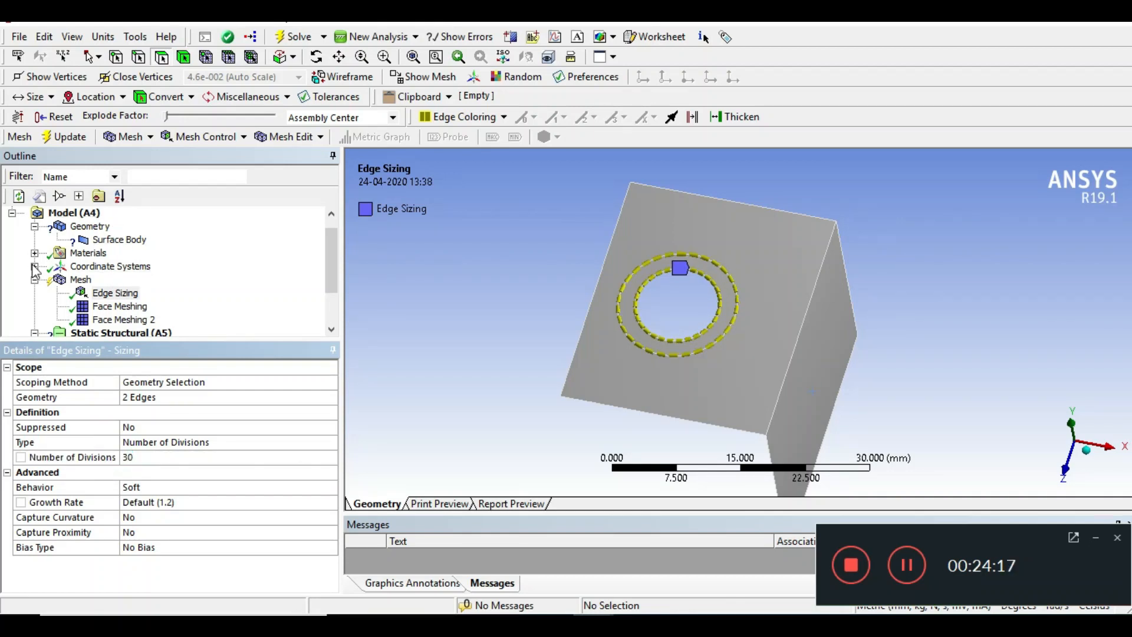
{"action": "left_click", "coordinate": [81, 279]}
{"action": "right_click", "coordinate": [81, 279]}
{"action": "left_click", "coordinate": [130, 340]}
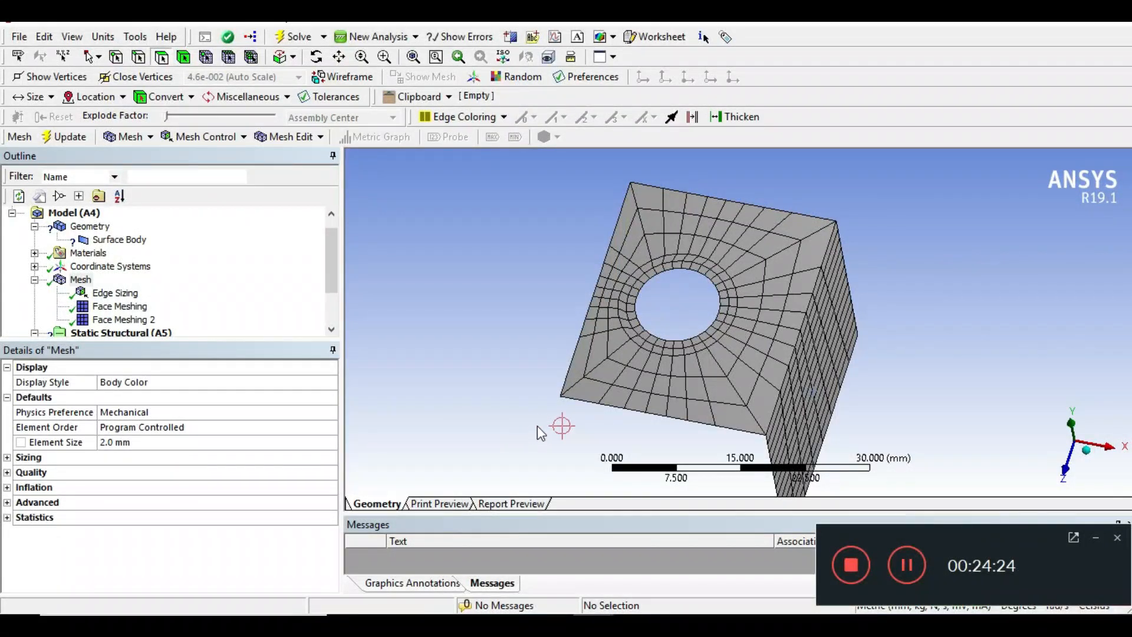
{"action": "mouse_move", "coordinate": [535, 413]}
{"action": "middle_mouse_down"}
{"action": "mouse_move", "coordinate": [550, 379]}
{"action": "mouse_move", "coordinate": [546, 399]}
{"action": "middle_mouse_up"}
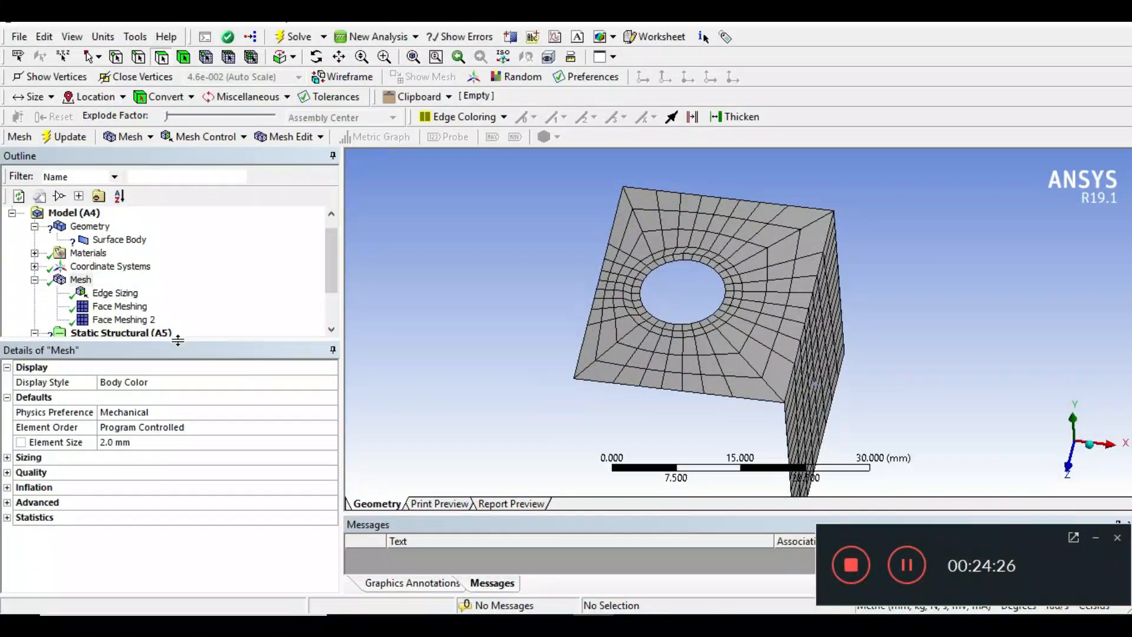
- Set the Edge Sizing on the two circular edges to 50 divisions and regenerate the mesh
{"action": "left_click", "coordinate": [107, 297]}
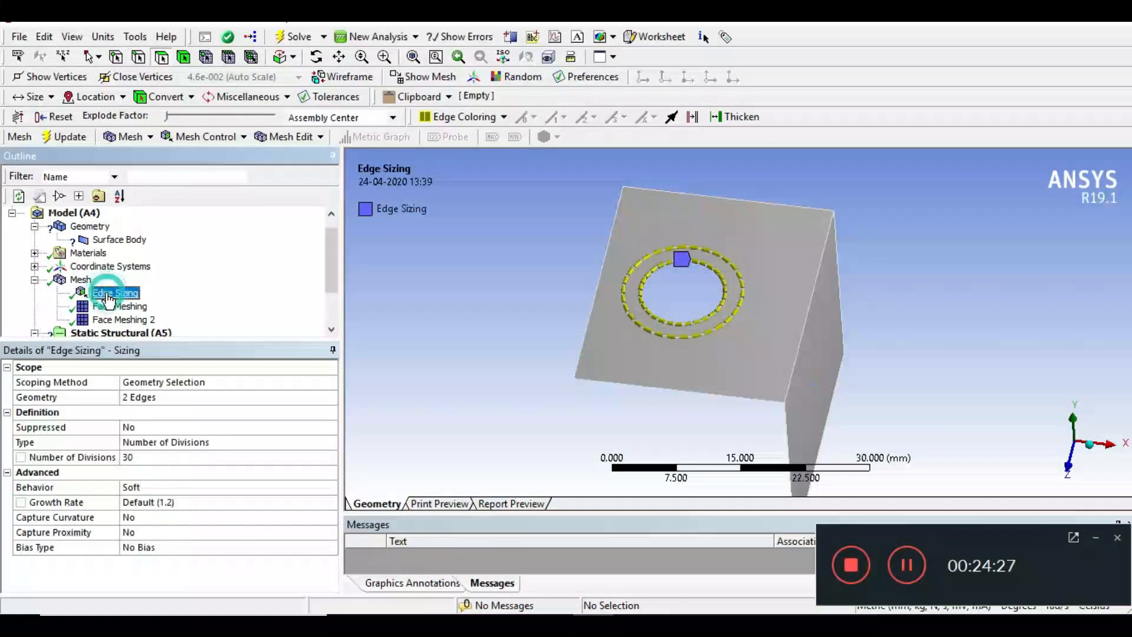
{"action": "left_click", "coordinate": [160, 458]}
{"action": "type", "text": "5"}
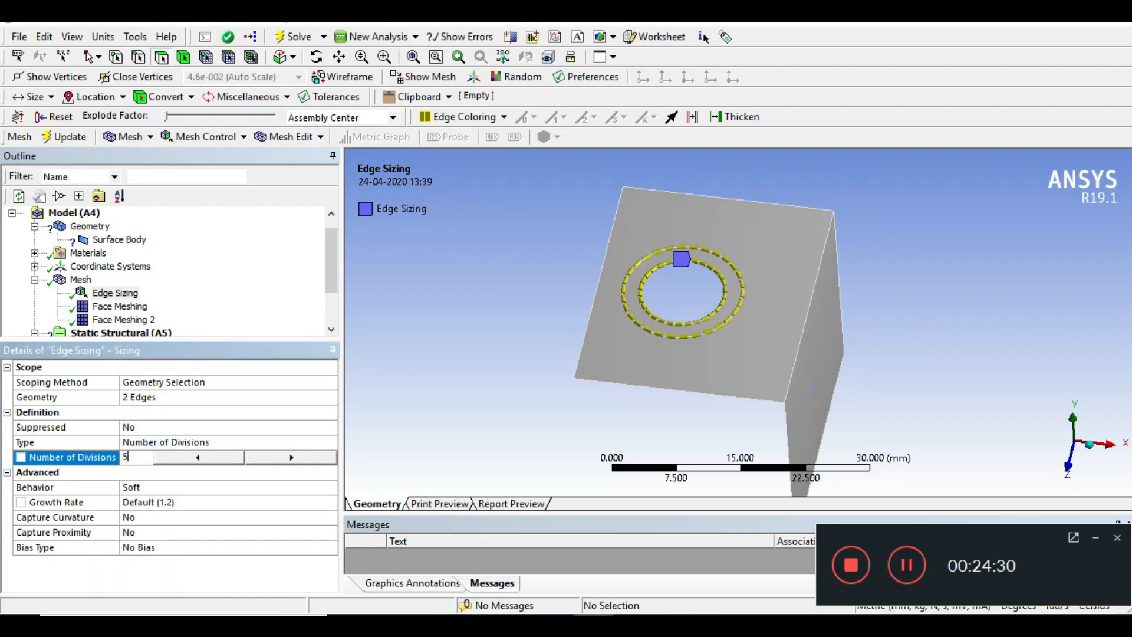
{"action": "type", "text": "0"}
{"action": "key", "text": "Return"}
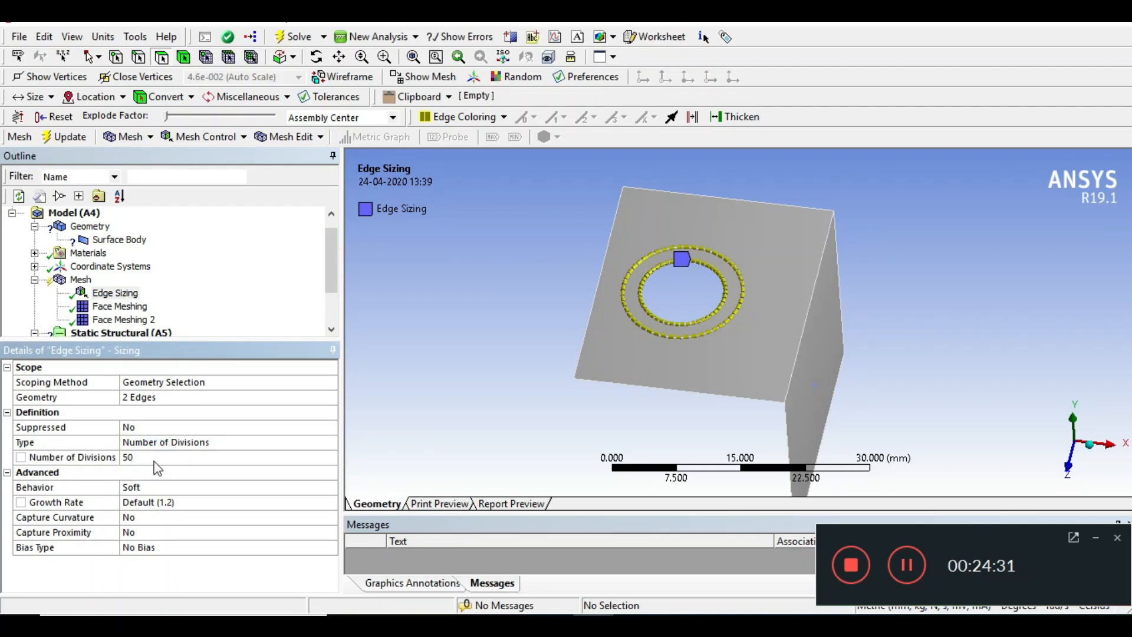
{"action": "left_click", "coordinate": [81, 279]}
{"action": "right_click", "coordinate": [84, 281]}
{"action": "left_click", "coordinate": [129, 345]}
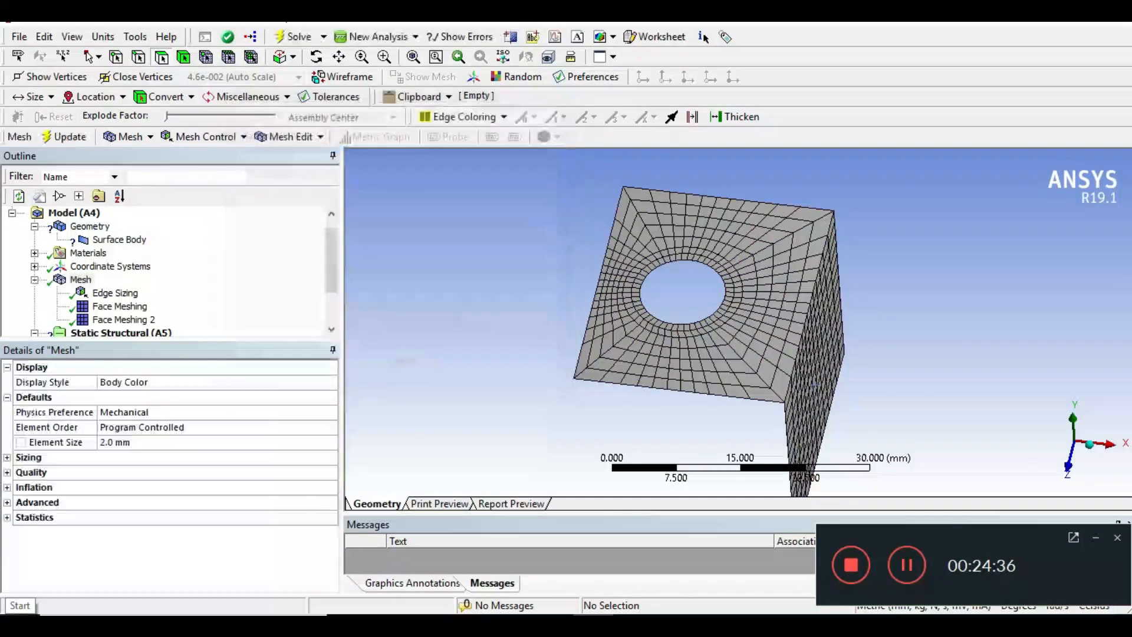
{"action": "middle_click_drag", "start_coordinate": [550, 469], "coordinate": [596, 461]}
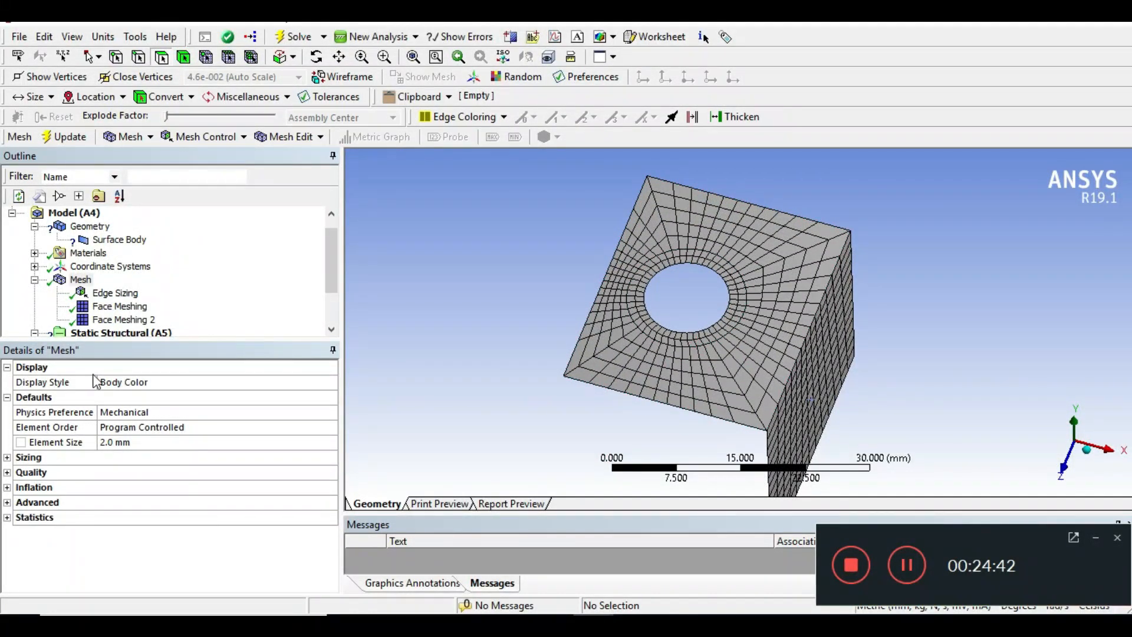
- Display the mesh by Element Quality and examine the contours around the hole and outer corners
{"action": "left_click", "coordinate": [139, 383]}
{"action": "left_click", "coordinate": [329, 382]}
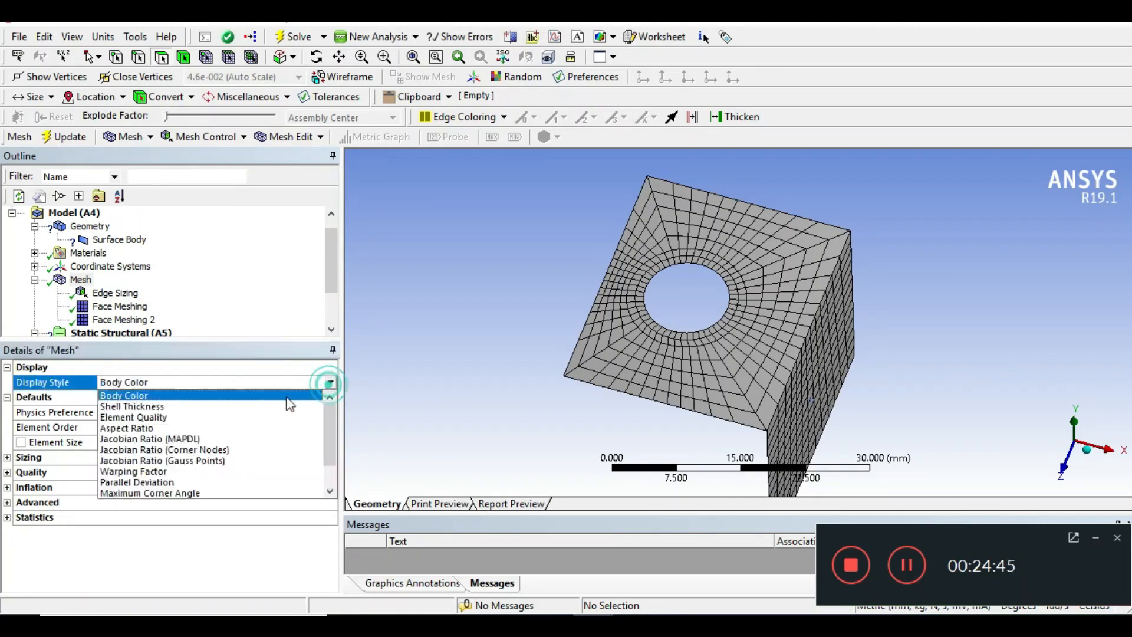
{"action": "left_click", "coordinate": [181, 419]}
{"action": "mouse_move", "coordinate": [457, 366]}
{"action": "middle_mouse_down"}
{"action": "mouse_move", "coordinate": [488, 343]}
{"action": "mouse_move", "coordinate": [442, 380]}
{"action": "mouse_move", "coordinate": [518, 336]}
{"action": "mouse_move", "coordinate": [444, 377]}
{"action": "middle_mouse_up"}
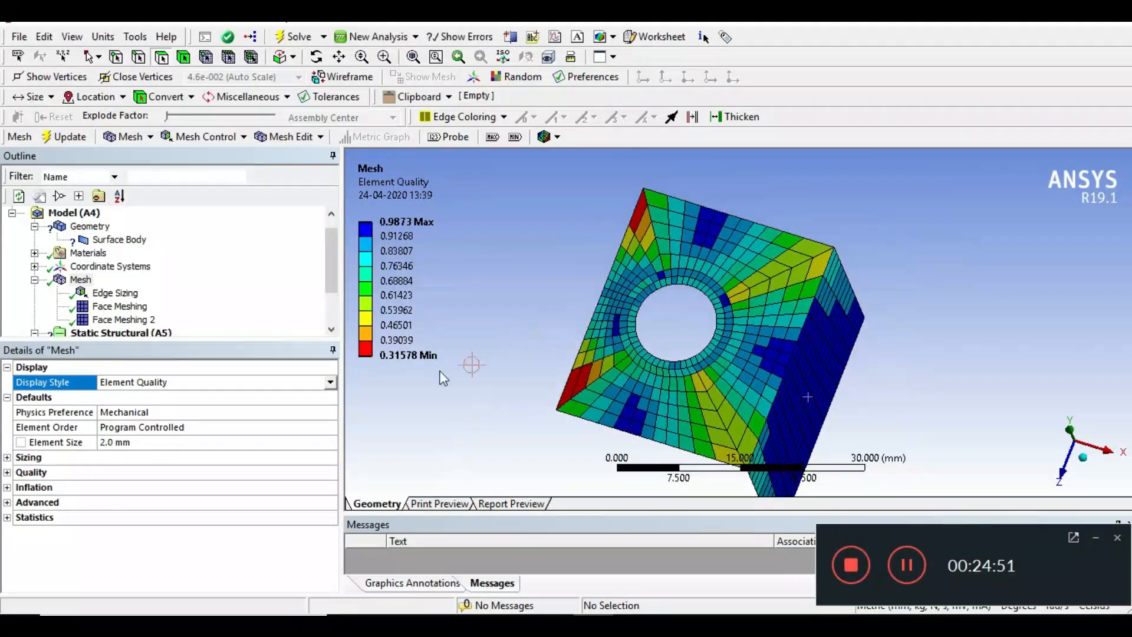
- Display the mesh by Aspect Ratio and examine the elements at the corners and around the hole
{"action": "left_click", "coordinate": [330, 382]}
{"action": "left_click", "coordinate": [217, 428]}
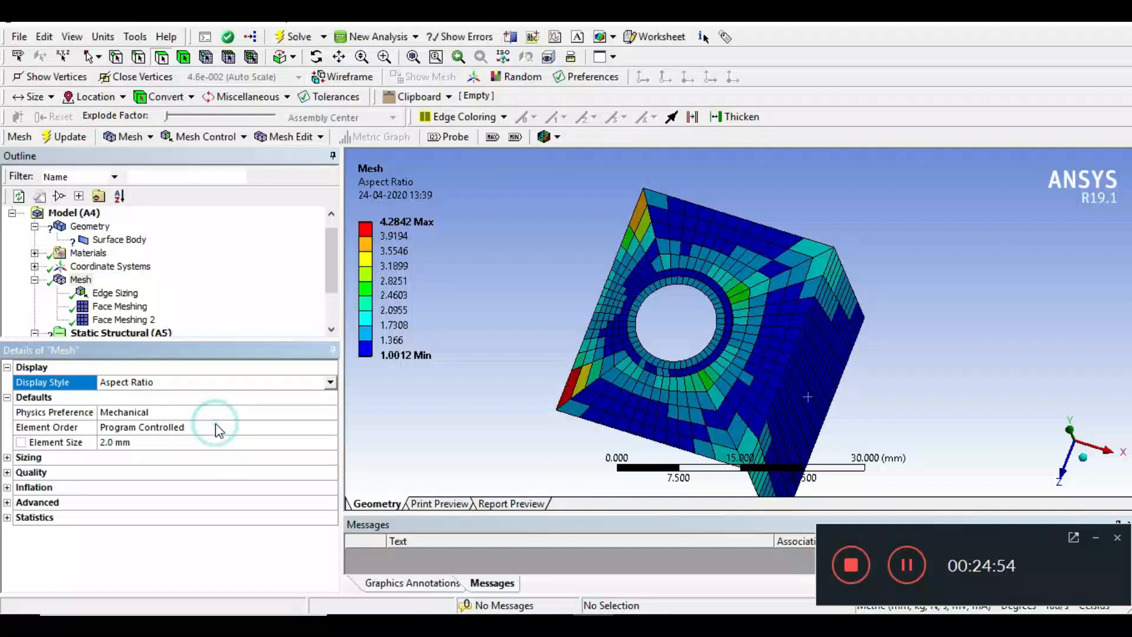
{"action": "mouse_move", "coordinate": [429, 391]}
{"action": "middle_mouse_down"}
{"action": "mouse_move", "coordinate": [442, 366]}
{"action": "mouse_move", "coordinate": [432, 379]}
{"action": "middle_mouse_up"}
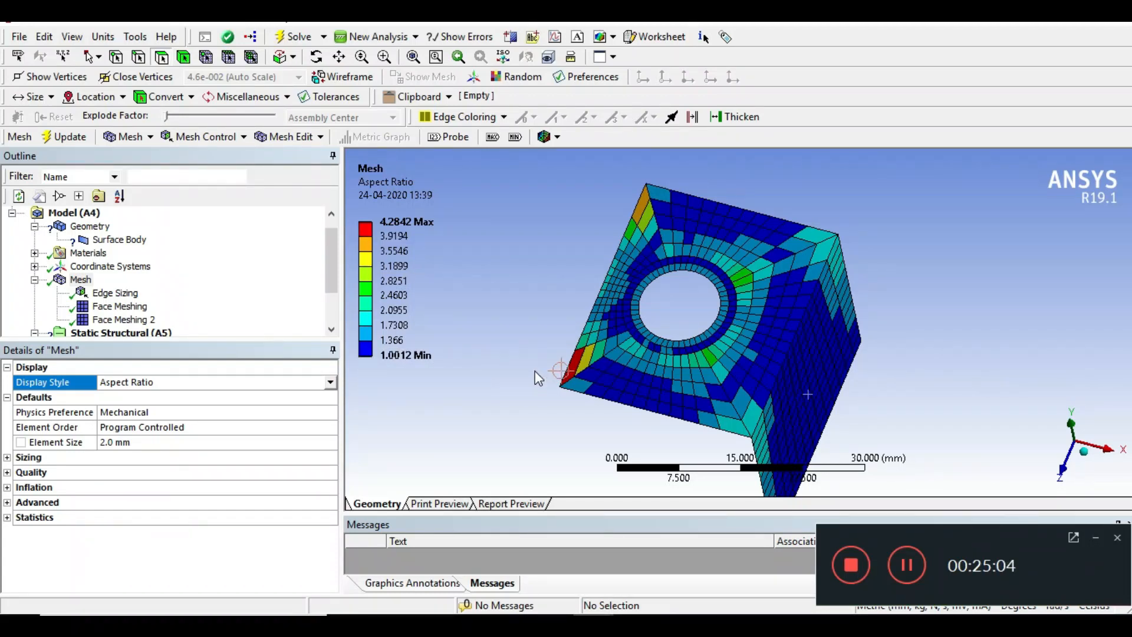
{"action": "middle_click_drag", "start_coordinate": [525, 353], "coordinate": [560, 334]}
{"action": "scroll", "coordinate": [529, 341], "scroll_direction": "up", "scroll_amount": 3}
{"action": "scroll", "coordinate": [535, 331], "scroll_direction": "down", "scroll_amount": 4}
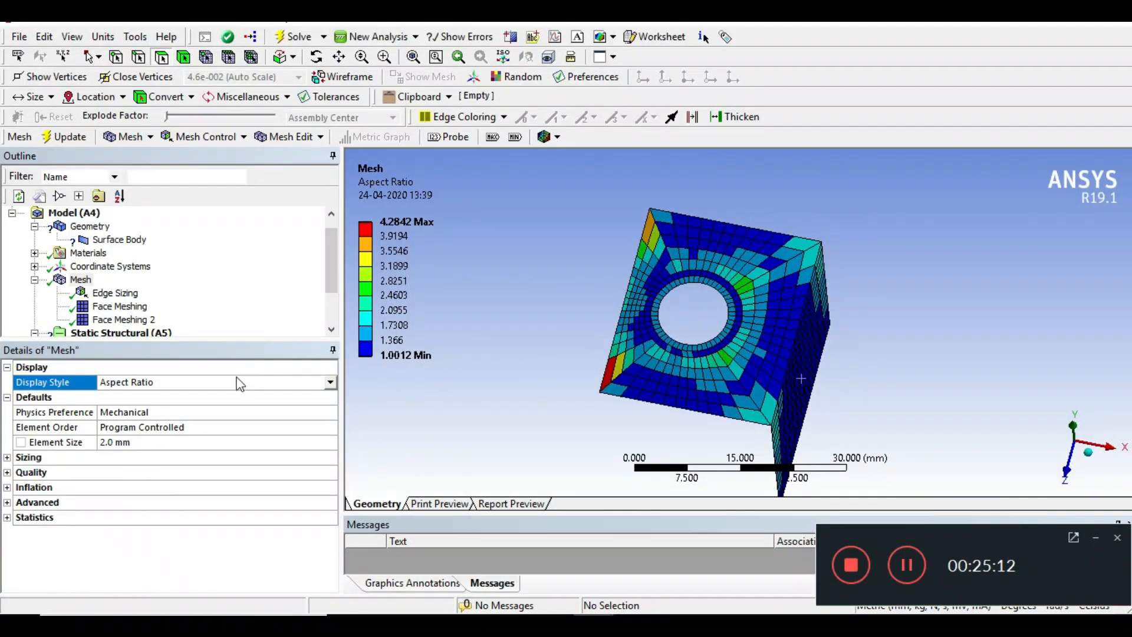
- Compare the Edge Sizing divisions on the two circular edges with the aspect ratio contours of the elements around the hole
{"action": "left_click", "coordinate": [115, 293]}
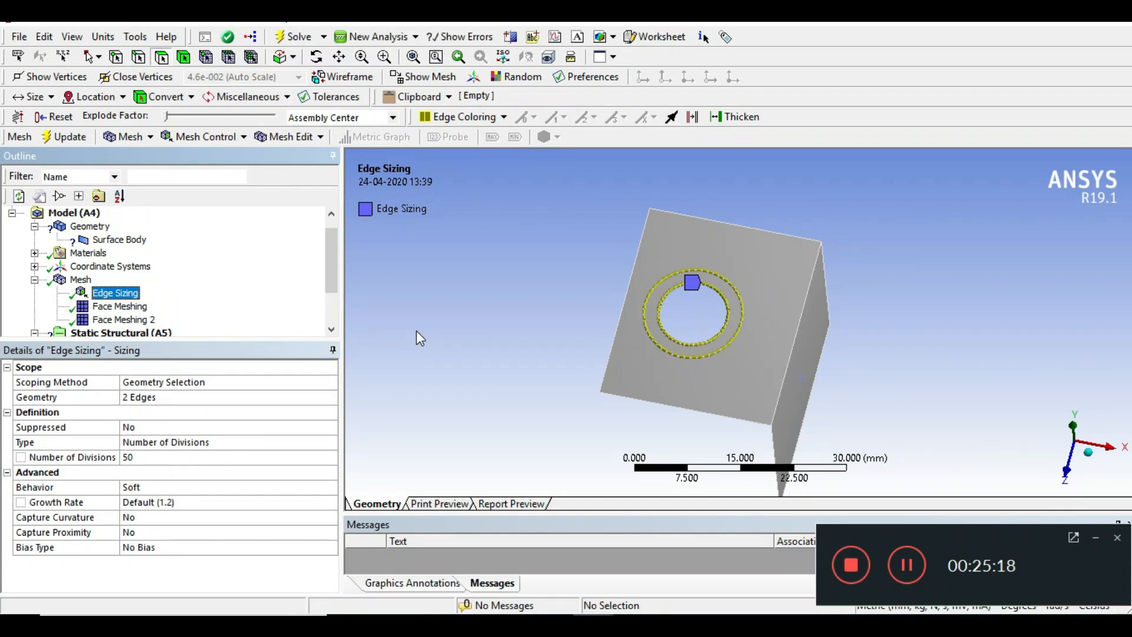
{"action": "mouse_move", "coordinate": [512, 350]}
{"action": "middle_mouse_down"}
{"action": "mouse_move", "coordinate": [523, 321]}
{"action": "mouse_move", "coordinate": [522, 340]}
{"action": "middle_mouse_up"}
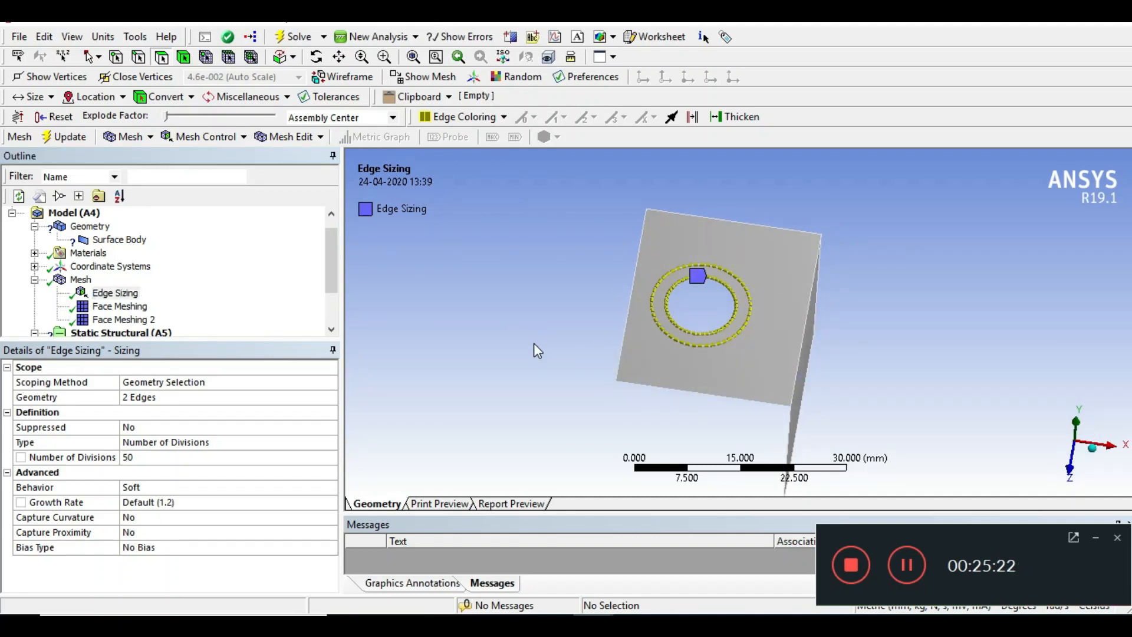
{"action": "scroll", "coordinate": [533, 343], "scroll_direction": "up", "scroll_amount": 3}
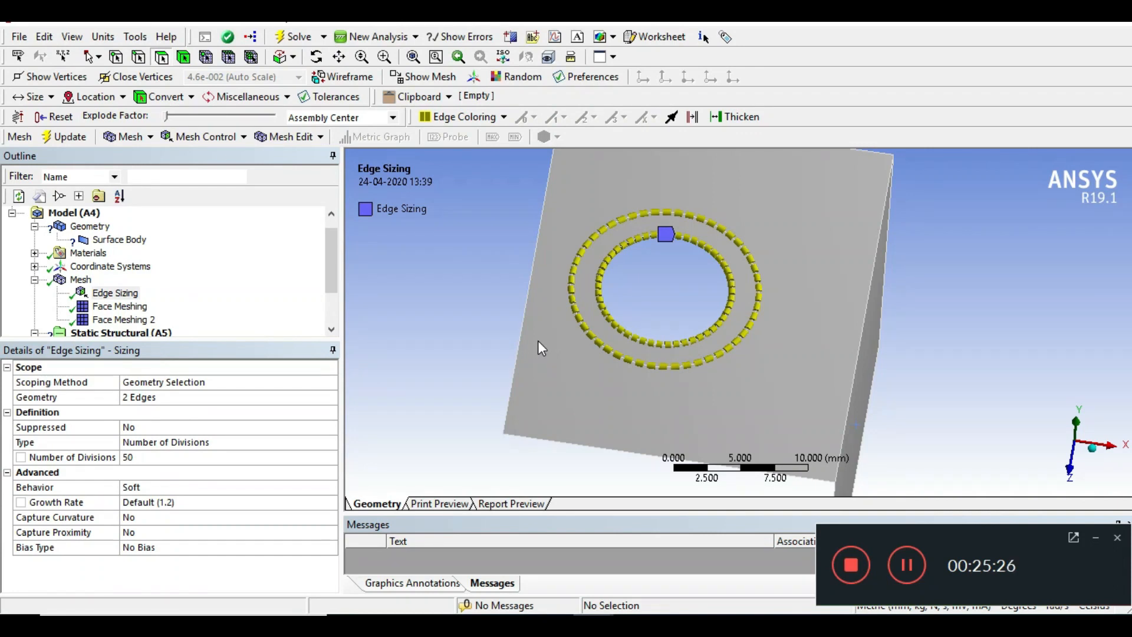
{"action": "scroll", "coordinate": [529, 329], "scroll_direction": "down", "scroll_amount": 1}
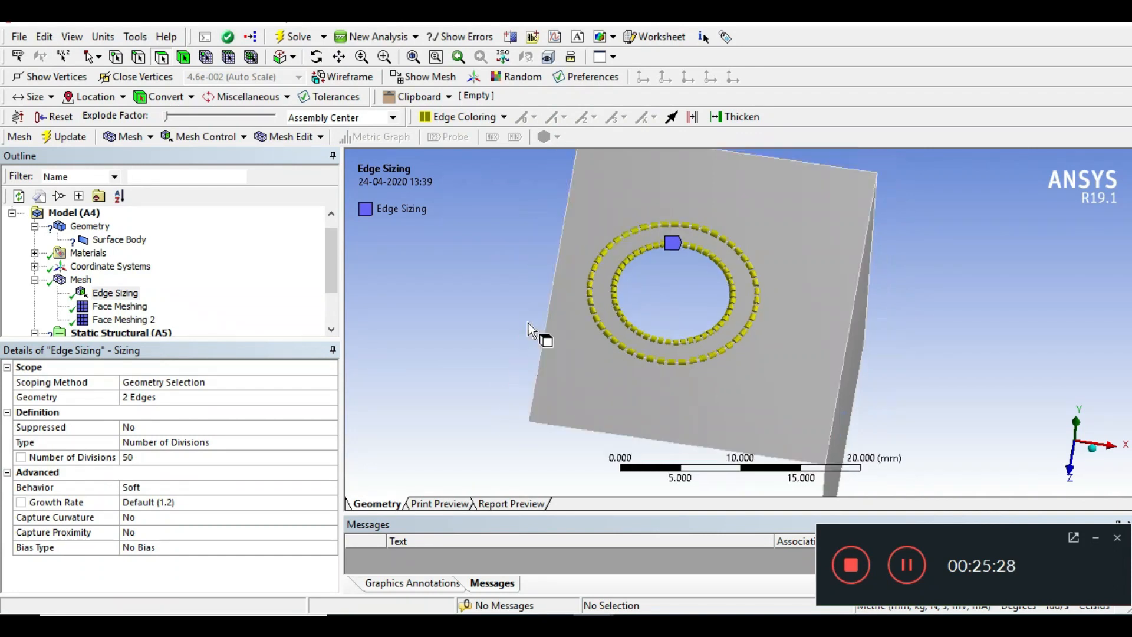
{"action": "mouse_move", "coordinate": [495, 328]}
{"action": "middle_mouse_down"}
{"action": "mouse_move", "coordinate": [475, 299]}
{"action": "mouse_move", "coordinate": [477, 323]}
{"action": "middle_mouse_up"}
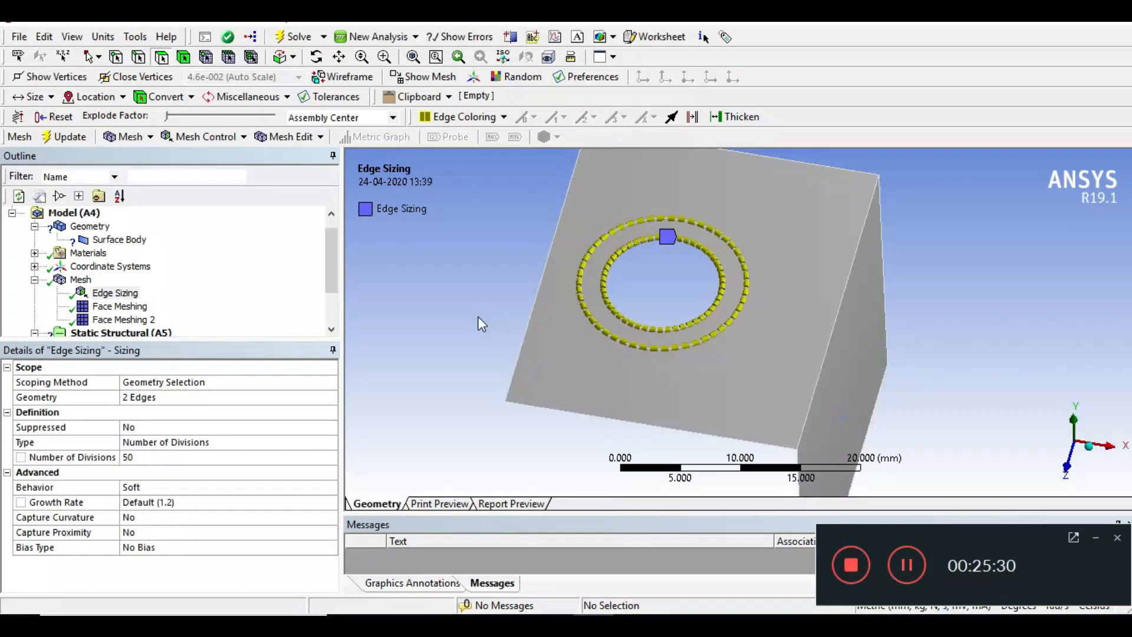
{"action": "left_click", "coordinate": [82, 280]}
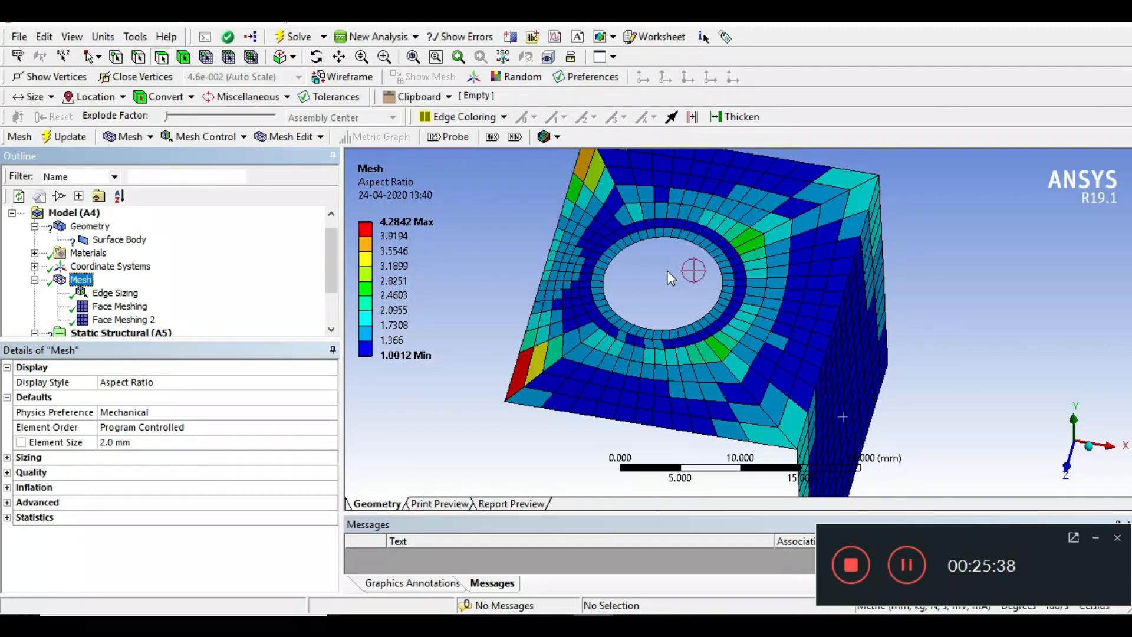
{"action": "scroll", "coordinate": [667, 270], "scroll_direction": "down", "scroll_amount": 1}
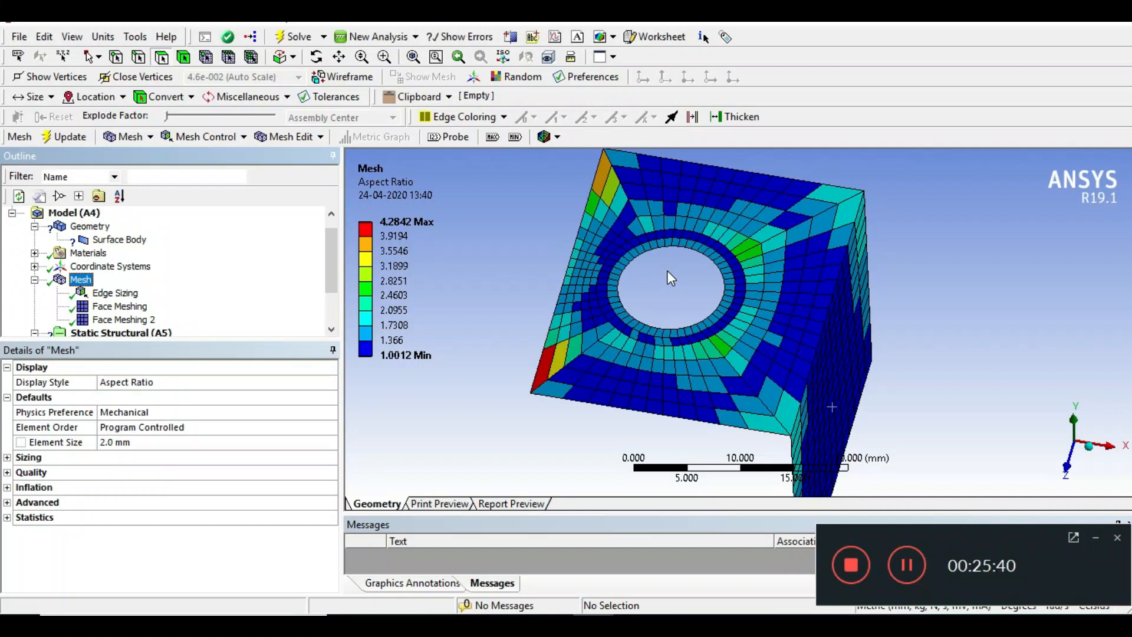
{"action": "scroll", "coordinate": [683, 267], "scroll_direction": "up", "scroll_amount": 2}
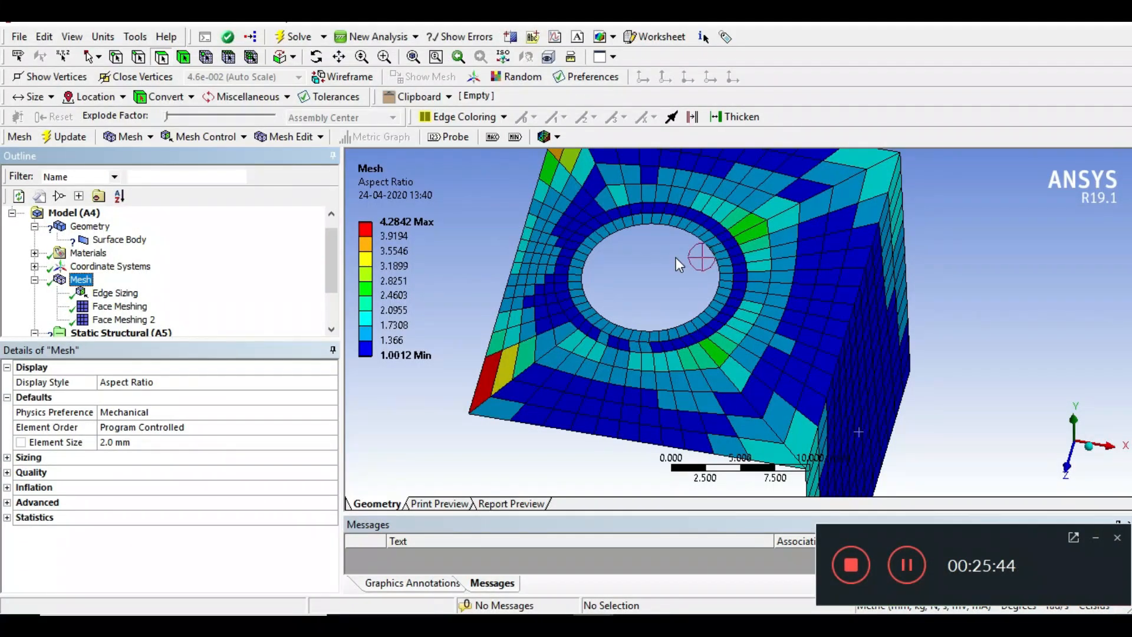
{"action": "scroll", "coordinate": [675, 259], "scroll_direction": "down", "scroll_amount": 1}
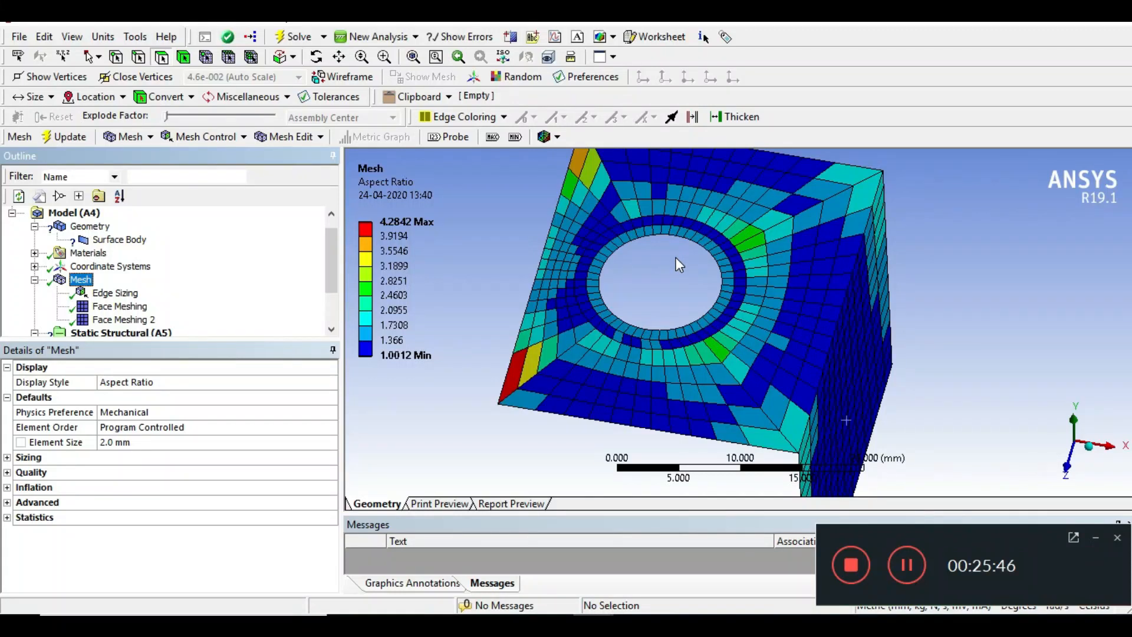
{"action": "scroll", "coordinate": [675, 257], "scroll_direction": "down", "scroll_amount": 1}
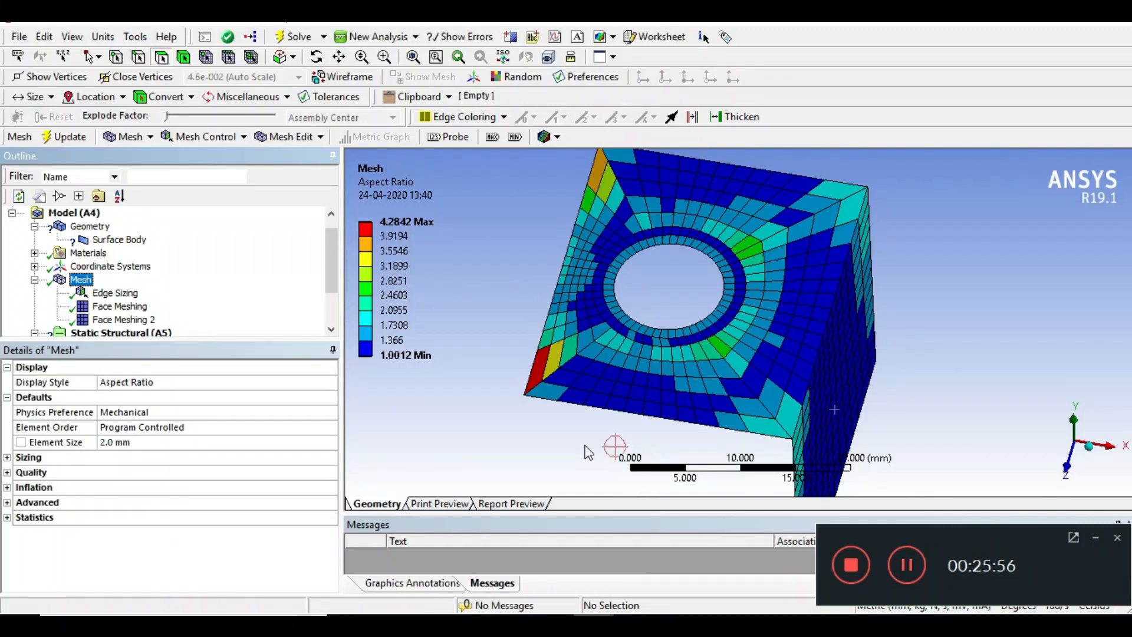
{"action": "left_click", "coordinate": [116, 293]}
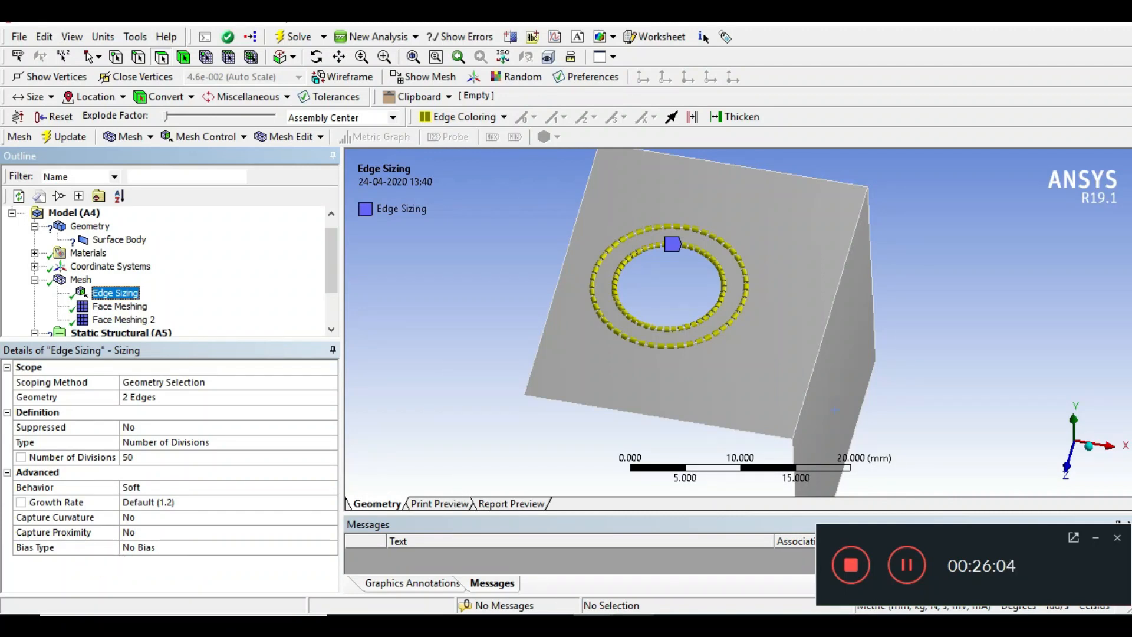
- Switch to the Workbench project and open a new DesignModeler geometry for the Hole with Biasing system
{"action": "left_click", "coordinate": [552, 615]}
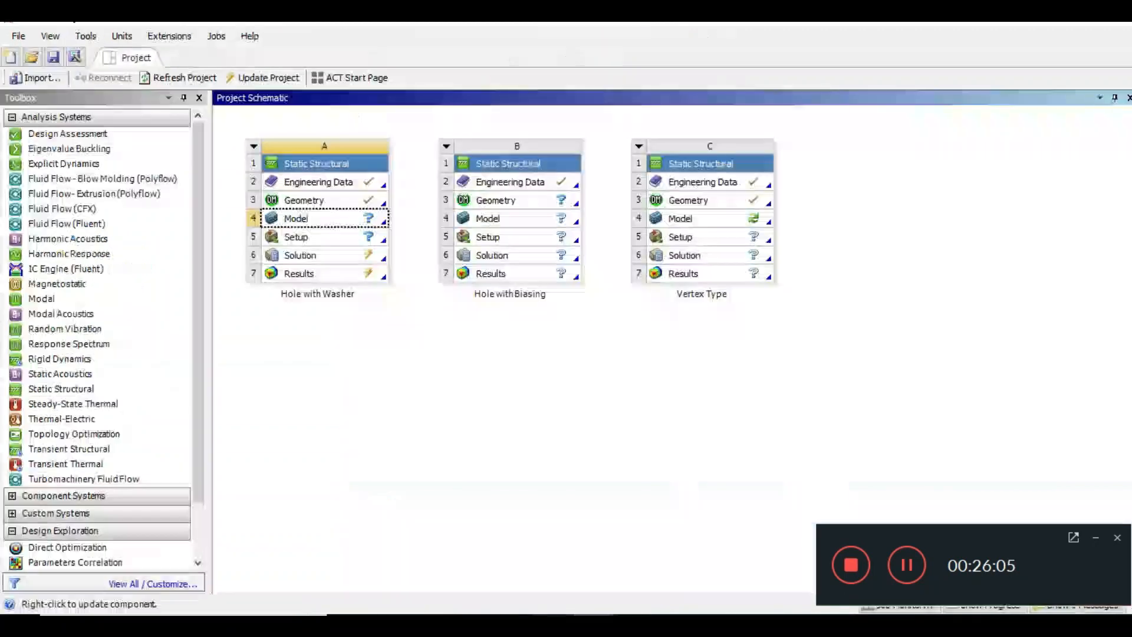
{"action": "left_click", "coordinate": [493, 203]}
{"action": "right_click", "coordinate": [493, 203]}
{"action": "left_click", "coordinate": [405, 428]}
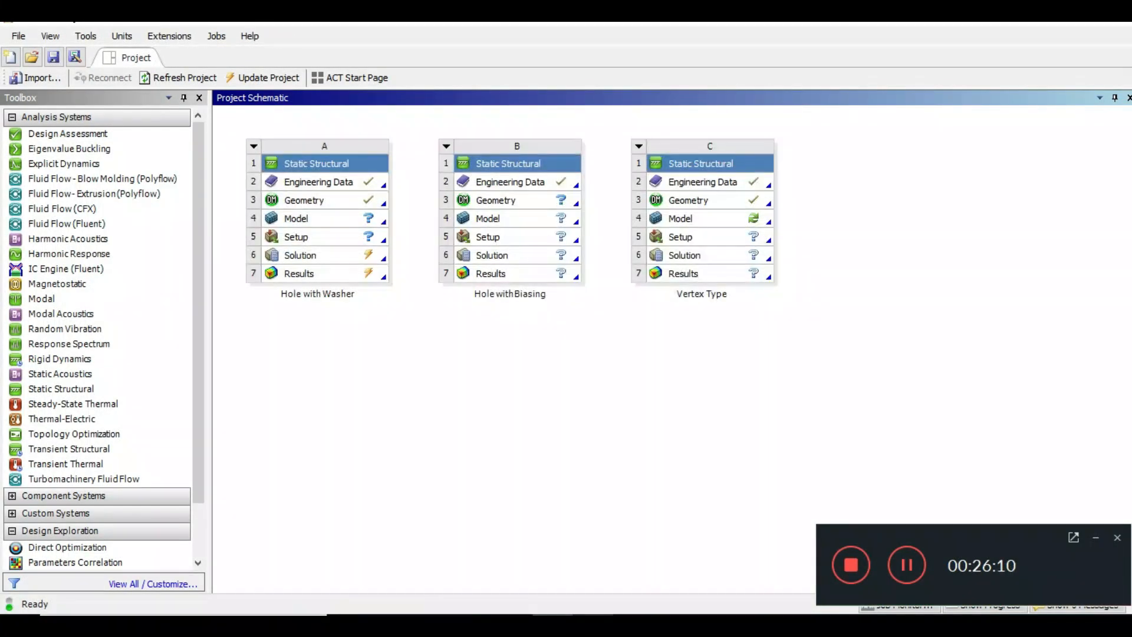
{"action": "mouse_move", "coordinate": [552, 615]}
{"action": "left_click", "coordinate": [514, 573]}
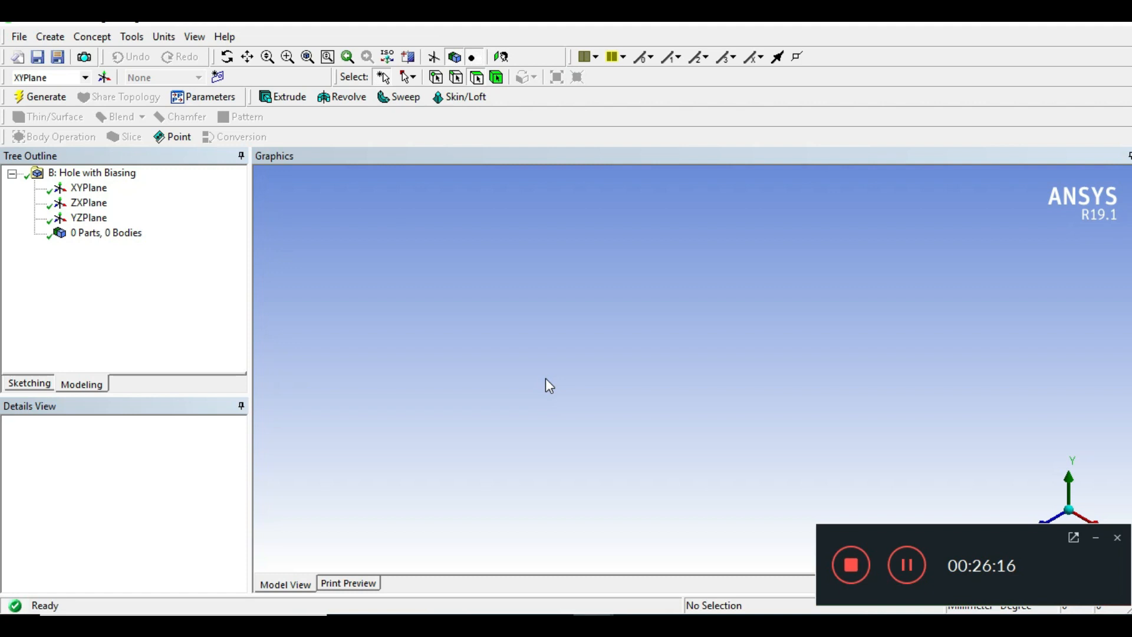
{"action": "left_click", "coordinate": [89, 189]}
{"action": "right_click", "coordinate": [94, 192]}
{"action": "left_click", "coordinate": [394, 292]}
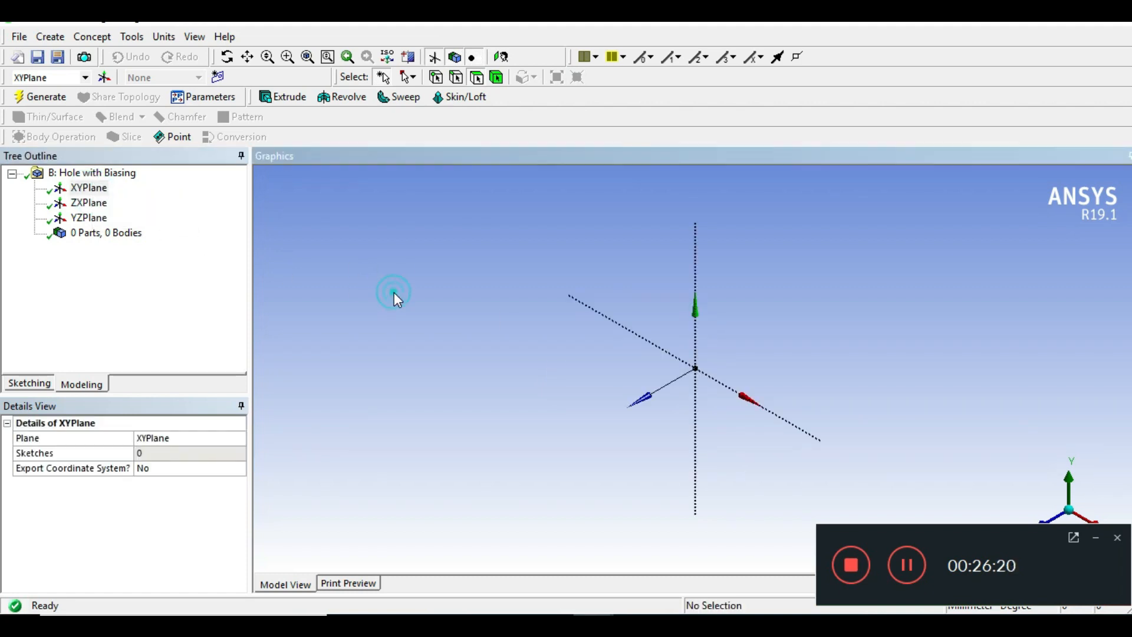
- Sketch a rectangle enclosing the origin on the ZXPlane, viewing the plane face-on
{"action": "left_click", "coordinate": [90, 207]}
{"action": "right_click", "coordinate": [91, 211]}
{"action": "left_click", "coordinate": [131, 215]}
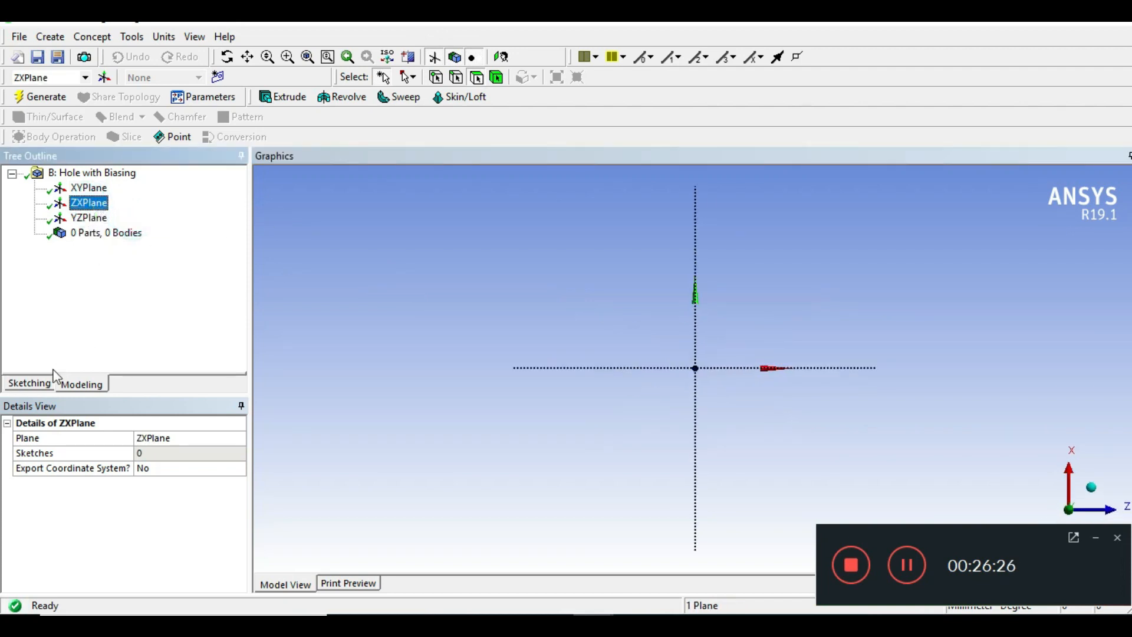
{"action": "left_click", "coordinate": [32, 384]}
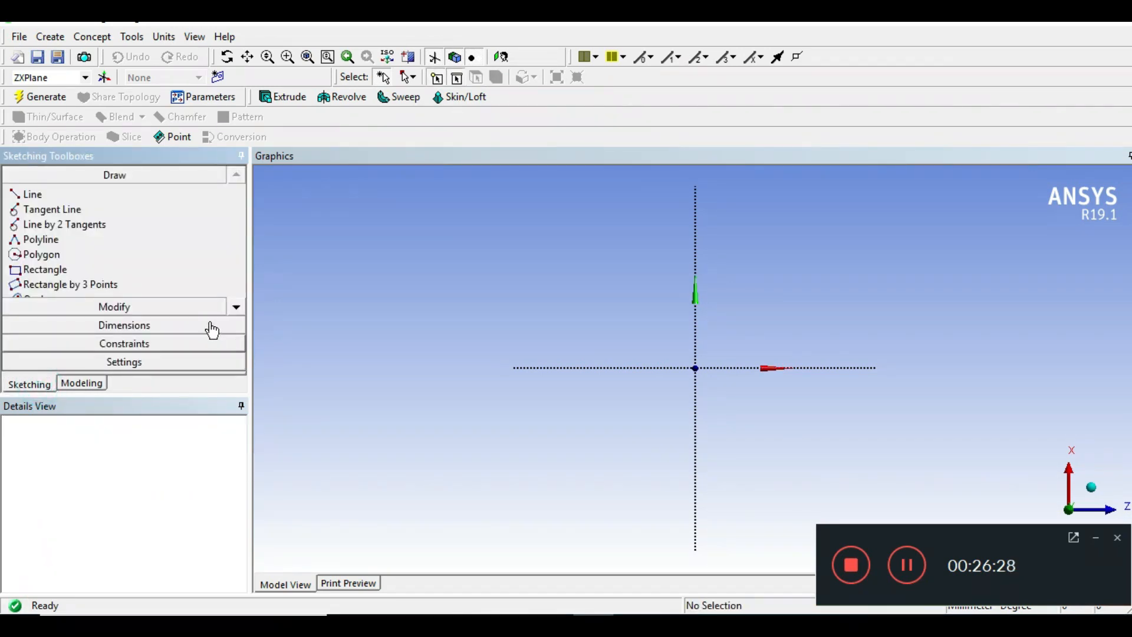
{"action": "left_click", "coordinate": [1098, 540]}
{"action": "left_click", "coordinate": [50, 268]}
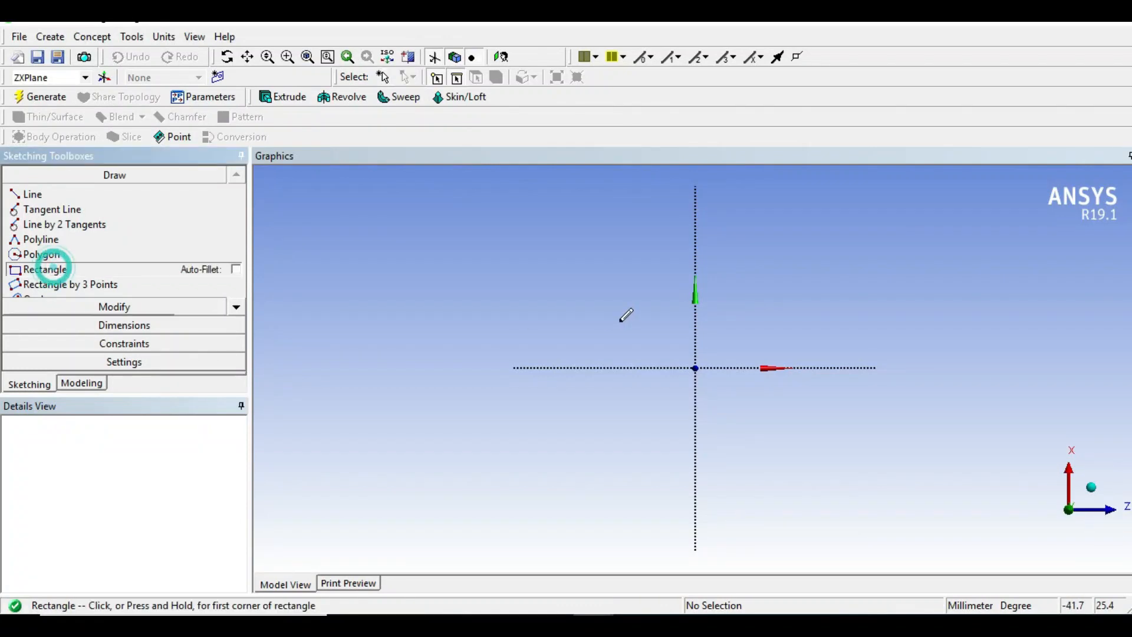
{"action": "left_click", "coordinate": [547, 273]}
{"action": "left_click", "coordinate": [879, 471]}
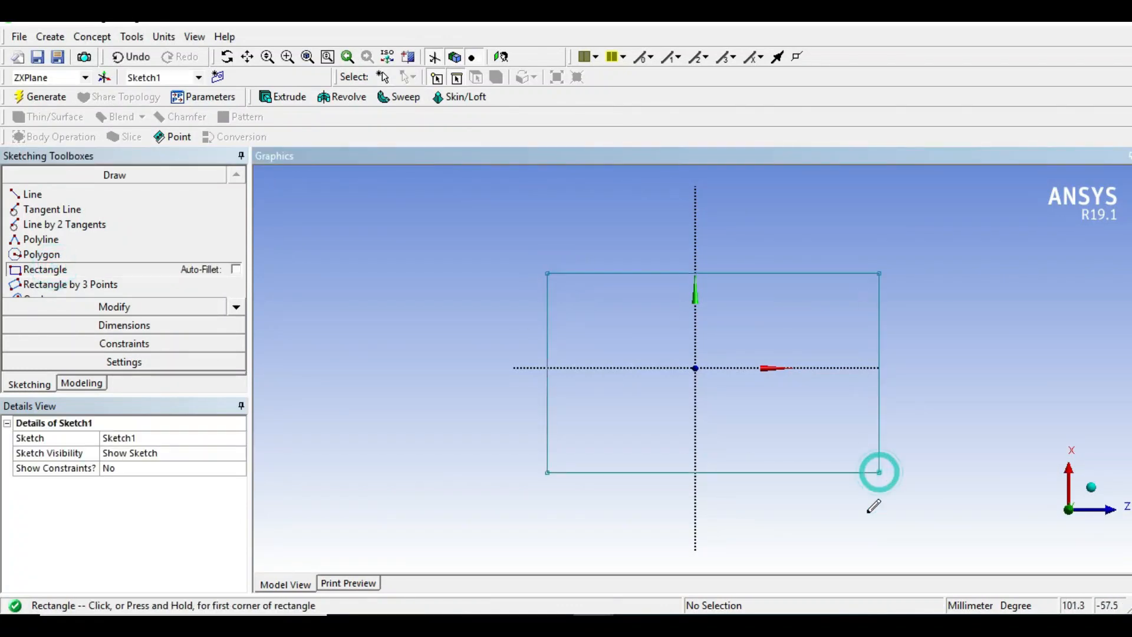
- Constrain the rectangle's two vertical sides to be symmetric about the vertical sketch axis
{"action": "left_click", "coordinate": [144, 344]}
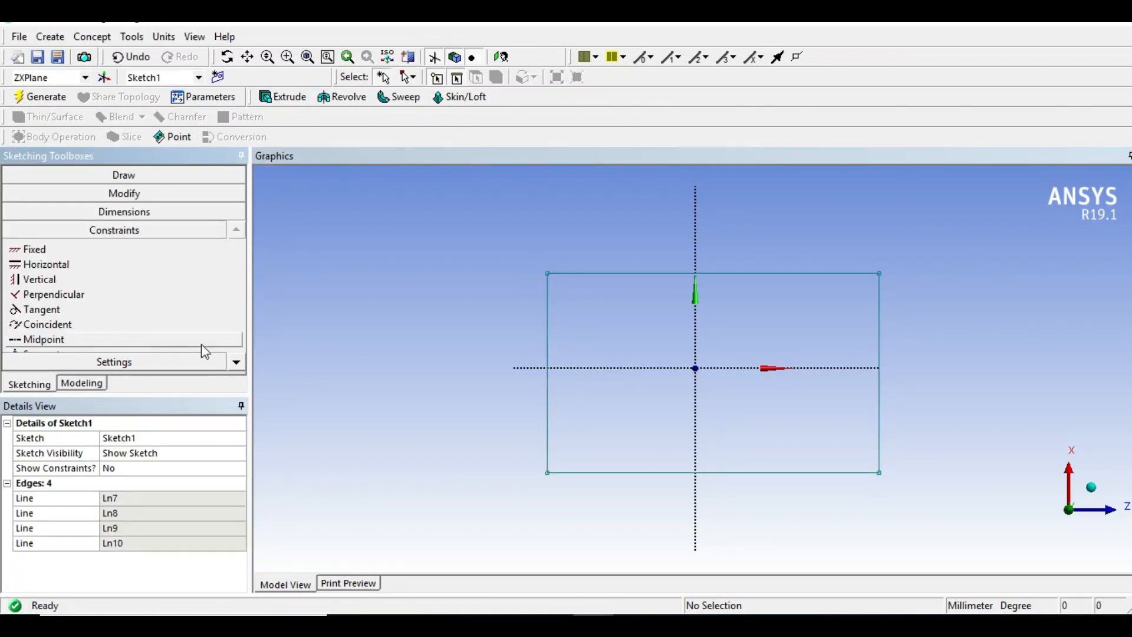
{"action": "left_click", "coordinate": [237, 362]}
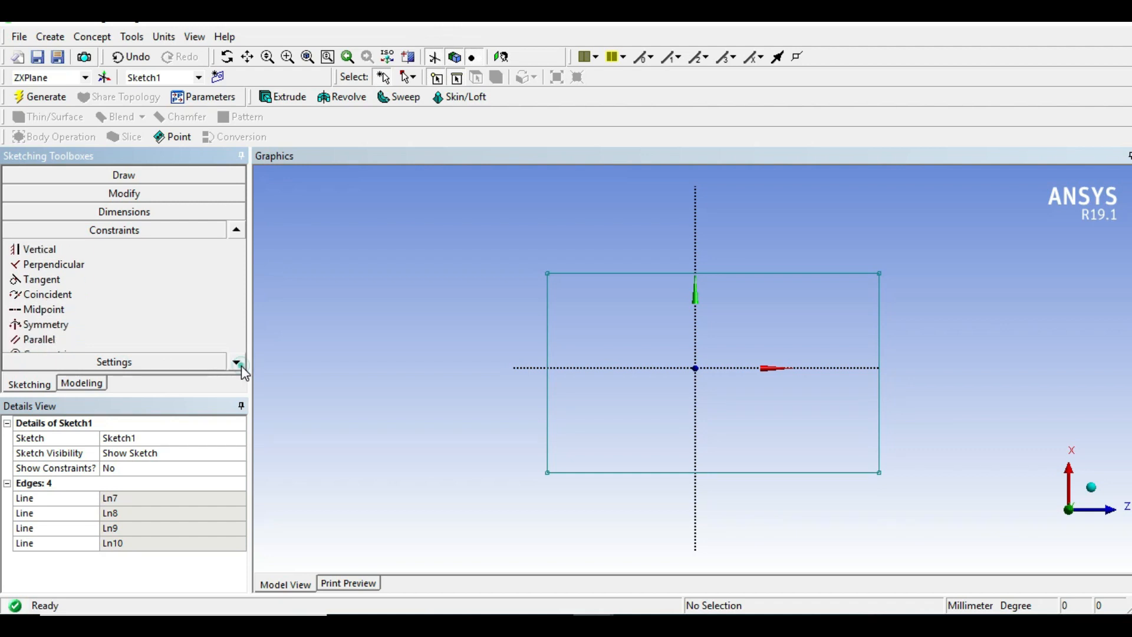
{"action": "left_click", "coordinate": [115, 326]}
{"action": "left_click", "coordinate": [695, 434]}
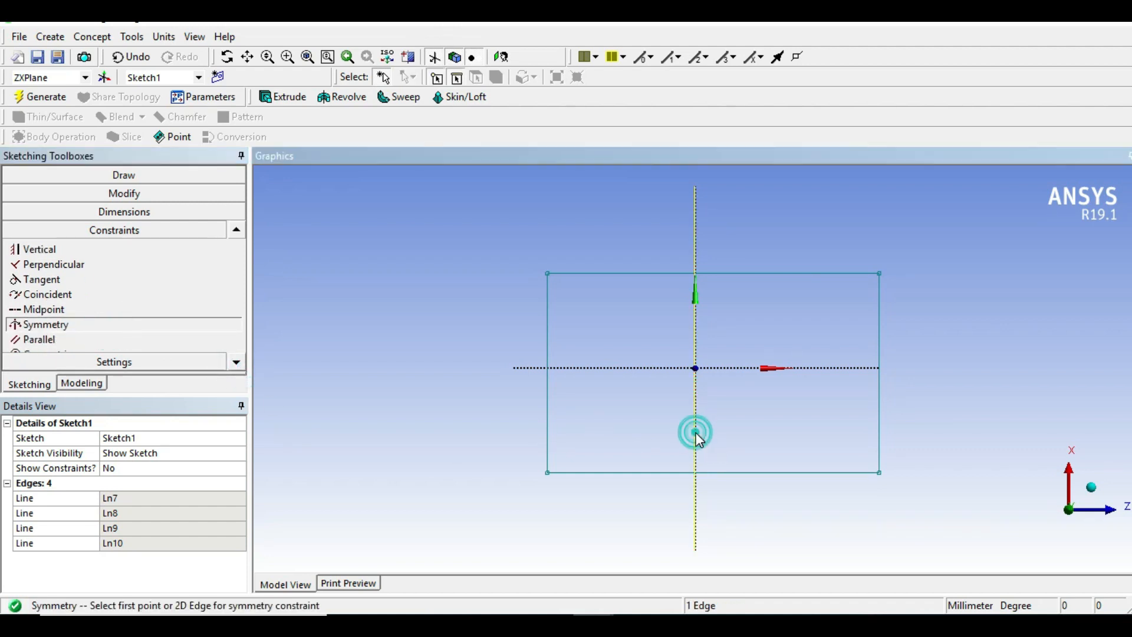
{"action": "left_click", "coordinate": [547, 412]}
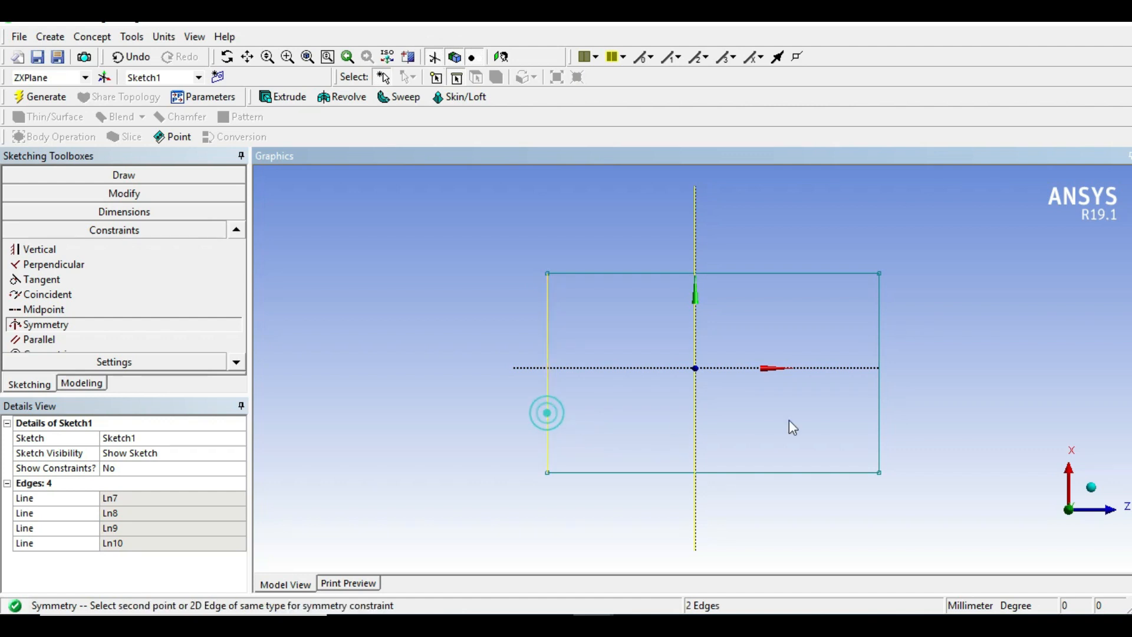
{"action": "left_click", "coordinate": [879, 416]}
- Constrain the rectangle's two horizontal sides to be symmetric about the horizontal sketch axis
{"action": "right_click", "coordinate": [461, 295]}
{"action": "left_click", "coordinate": [485, 302]}
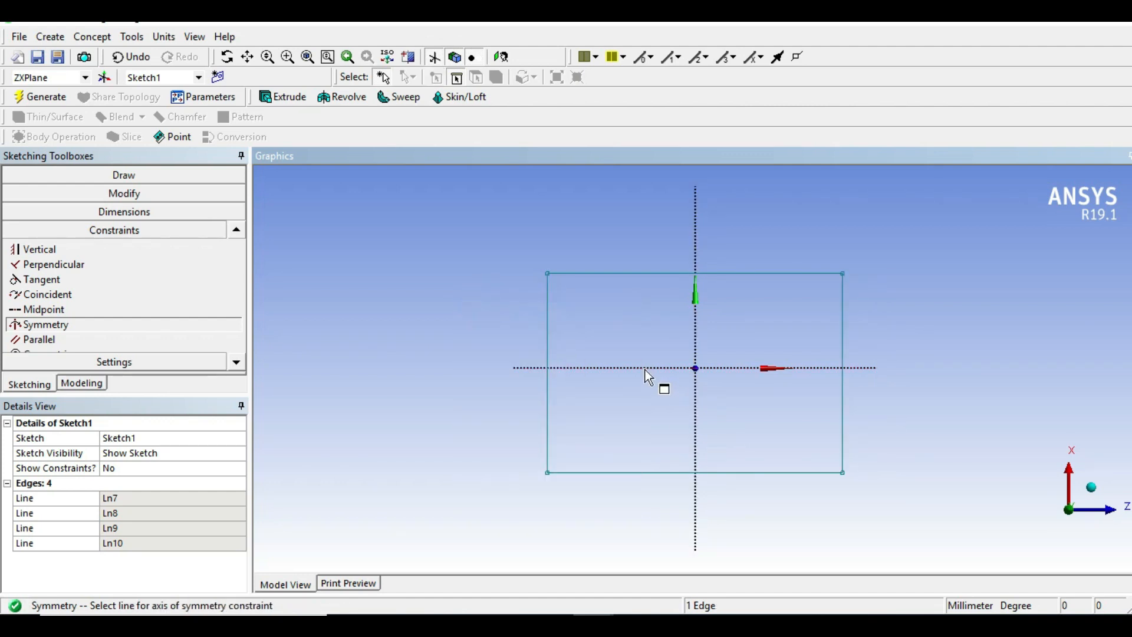
{"action": "left_click", "coordinate": [644, 368]}
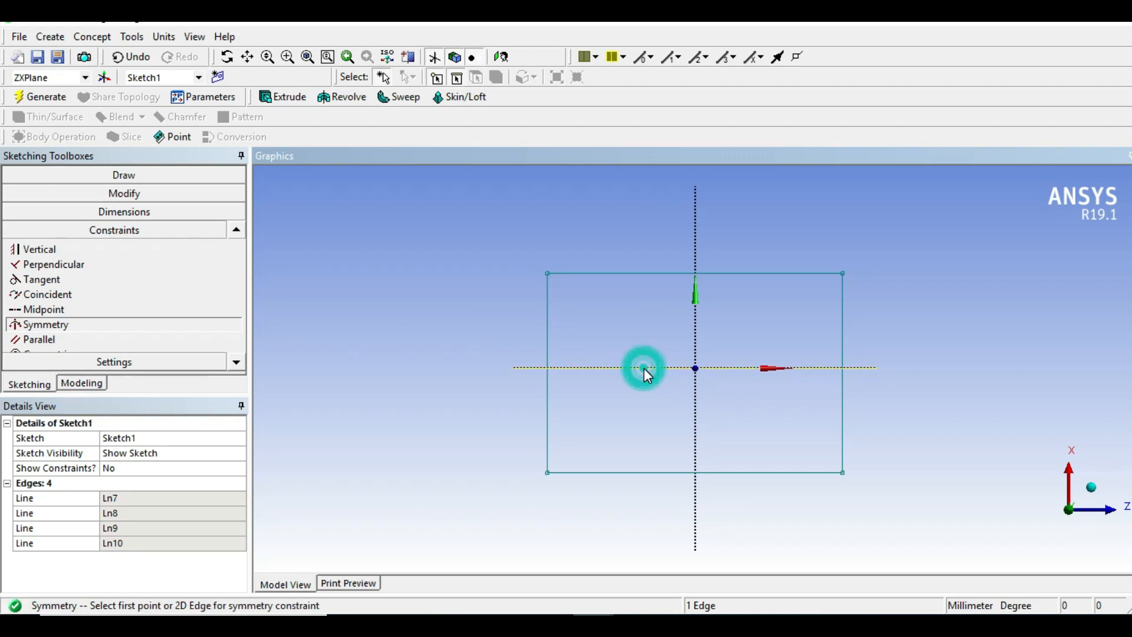
{"action": "left_click", "coordinate": [645, 272]}
{"action": "left_click", "coordinate": [648, 472]}
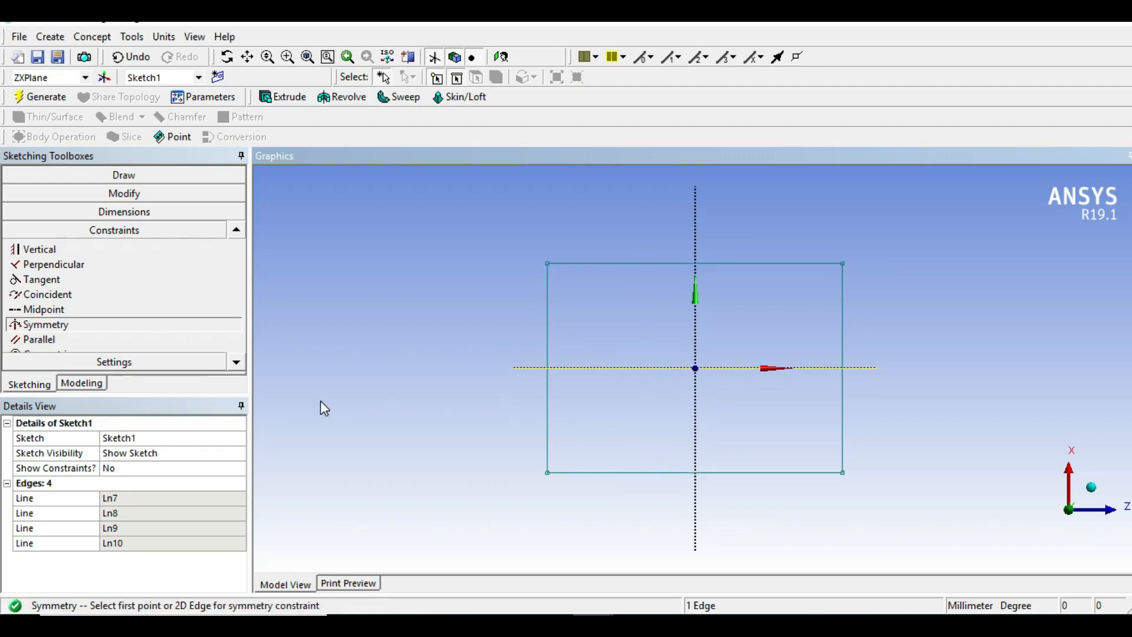
- Add general dimensions for the rectangle's height and width
{"action": "left_click", "coordinate": [137, 216]}
{"action": "left_click", "coordinate": [547, 433]}
{"action": "left_click", "coordinate": [492, 420]}
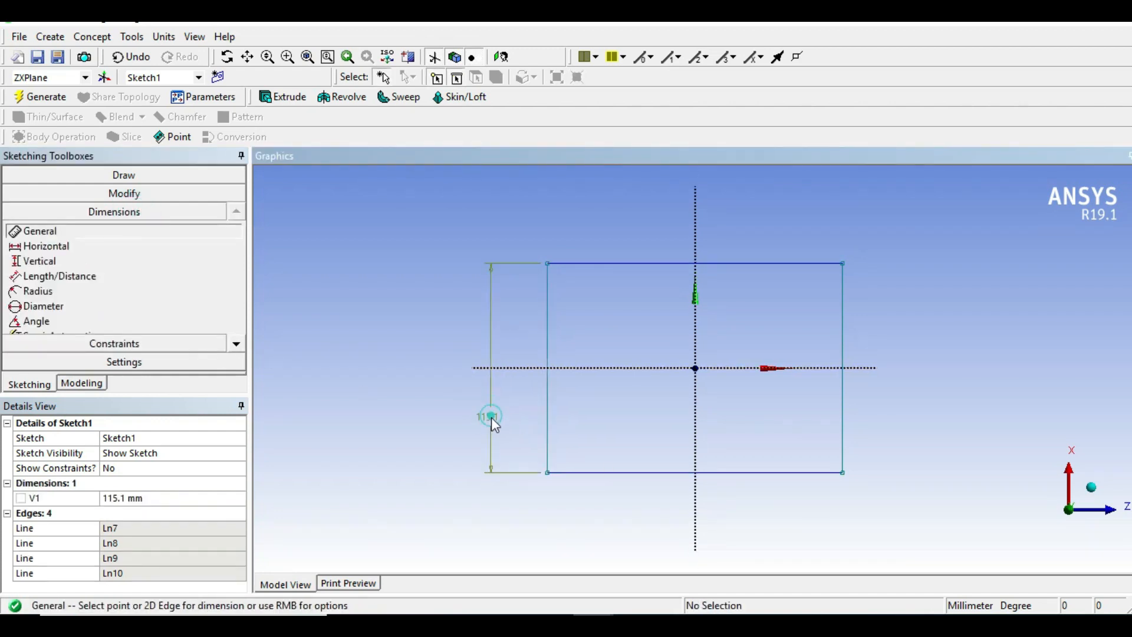
{"action": "left_click", "coordinate": [636, 472]}
{"action": "left_click", "coordinate": [637, 497]}
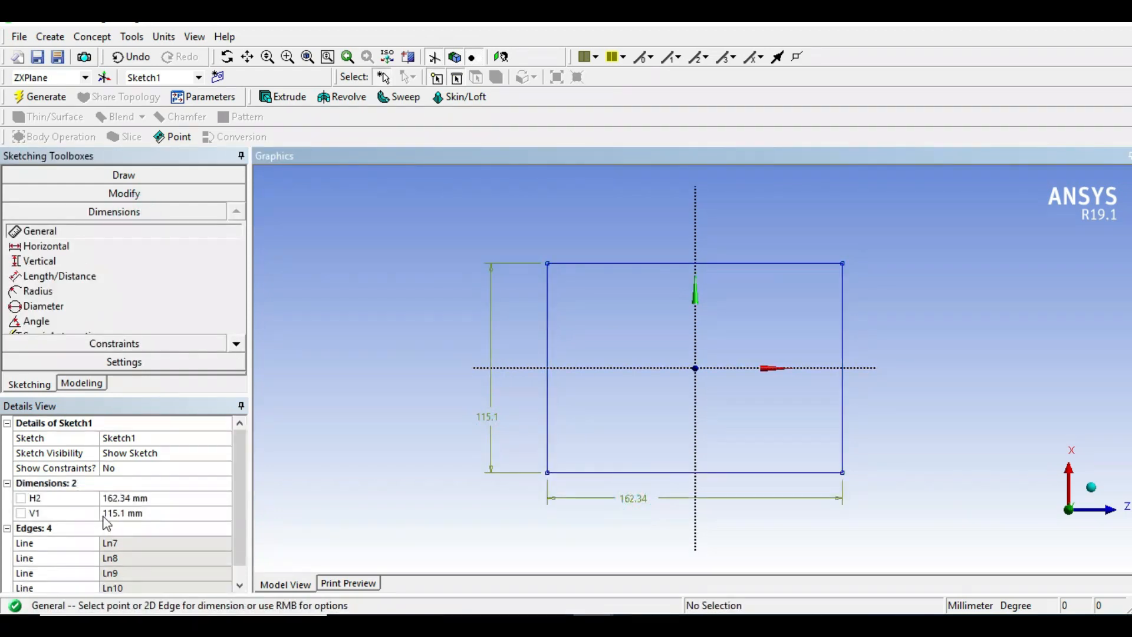
- Set the rectangle's horizontal dimension to 40 mm
{"action": "left_click", "coordinate": [164, 498]}
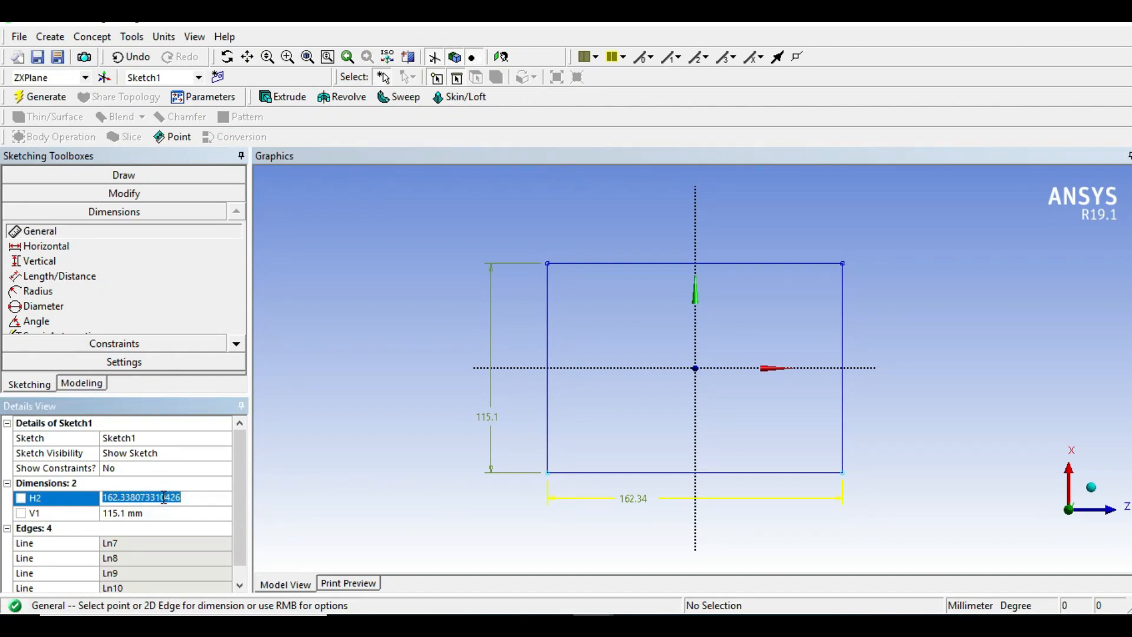
{"action": "type", "text": "40"}
{"action": "key", "text": "Return"}
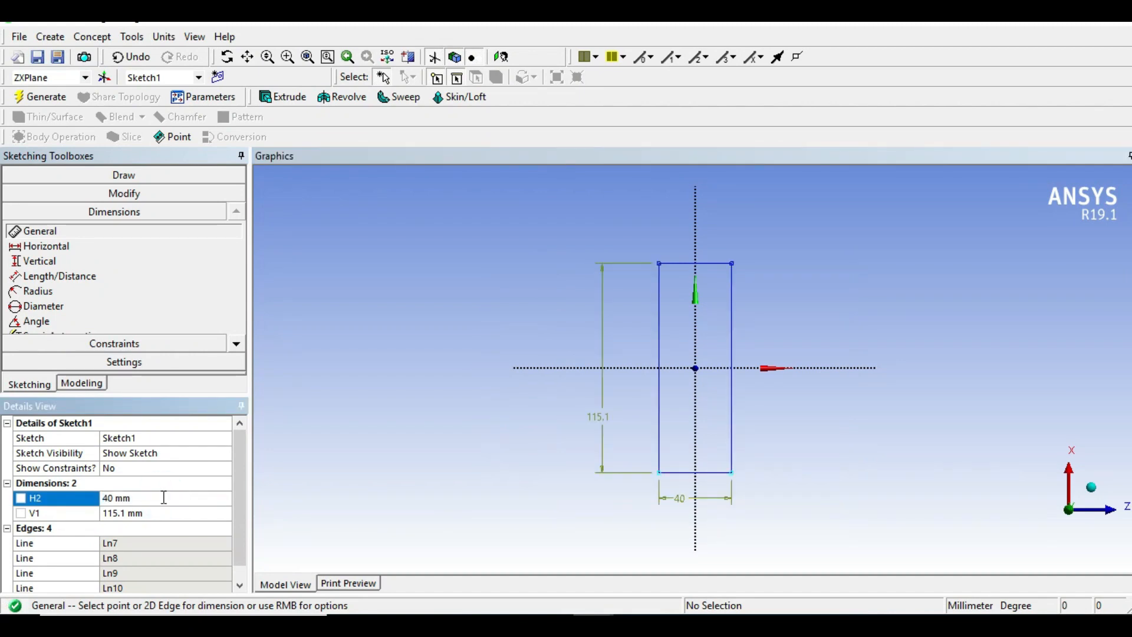
- Set the rectangle's horizontal dimension to 50 mm and its vertical dimension to 40 mm
{"action": "left_click", "coordinate": [134, 496]}
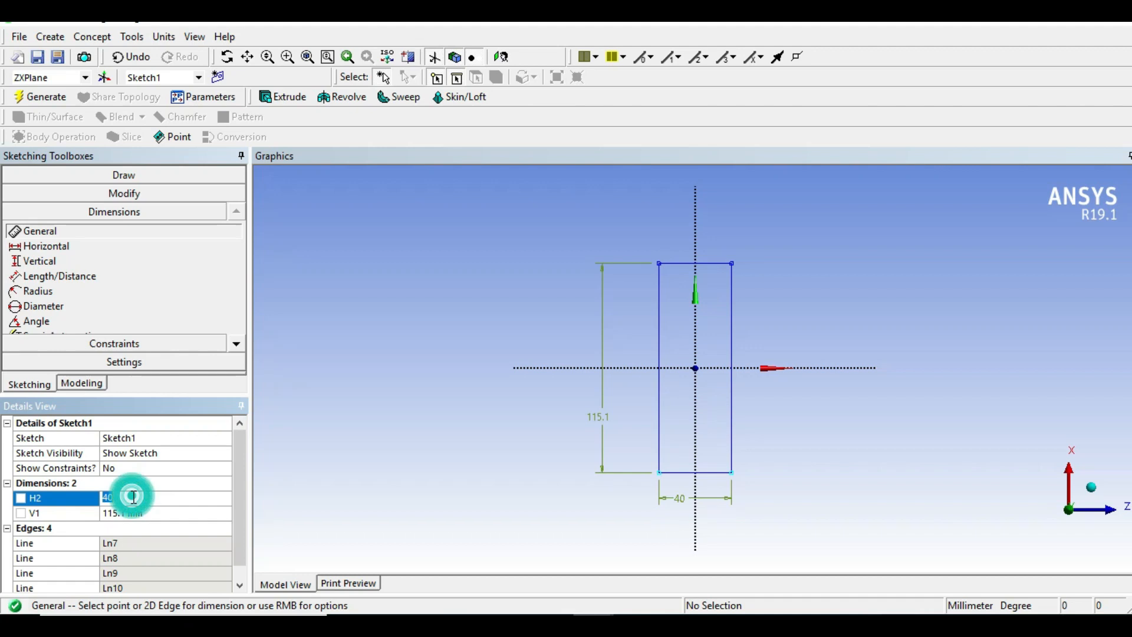
{"action": "type", "text": "50"}
{"action": "key", "text": "Return"}
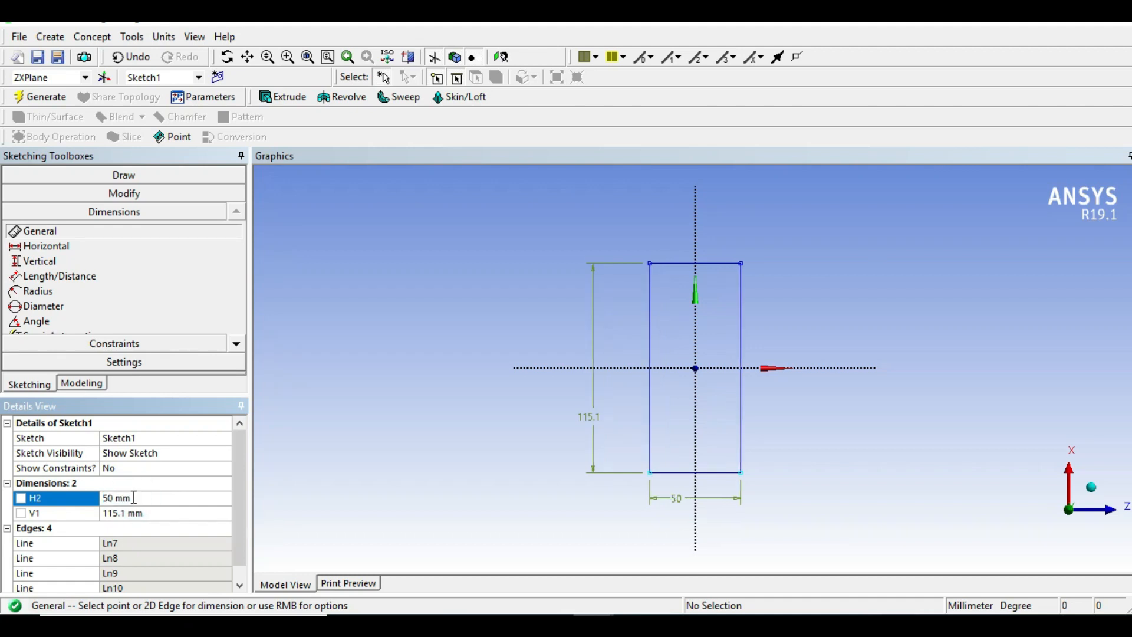
{"action": "left_click", "coordinate": [139, 513]}
{"action": "type", "text": "40"}
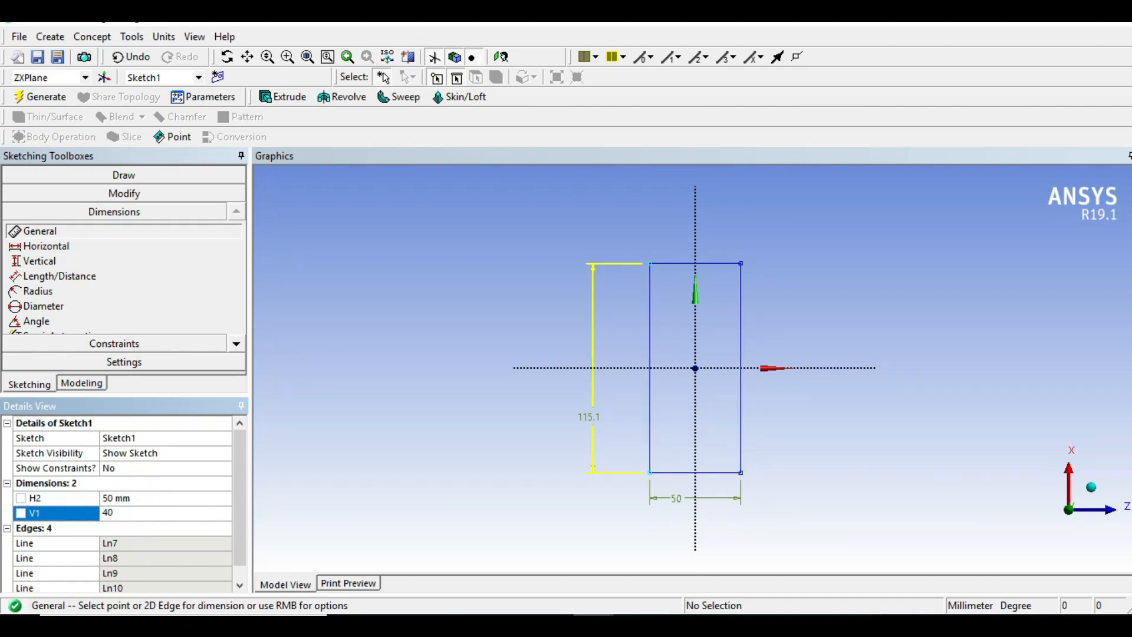
{"action": "key", "text": "Return"}
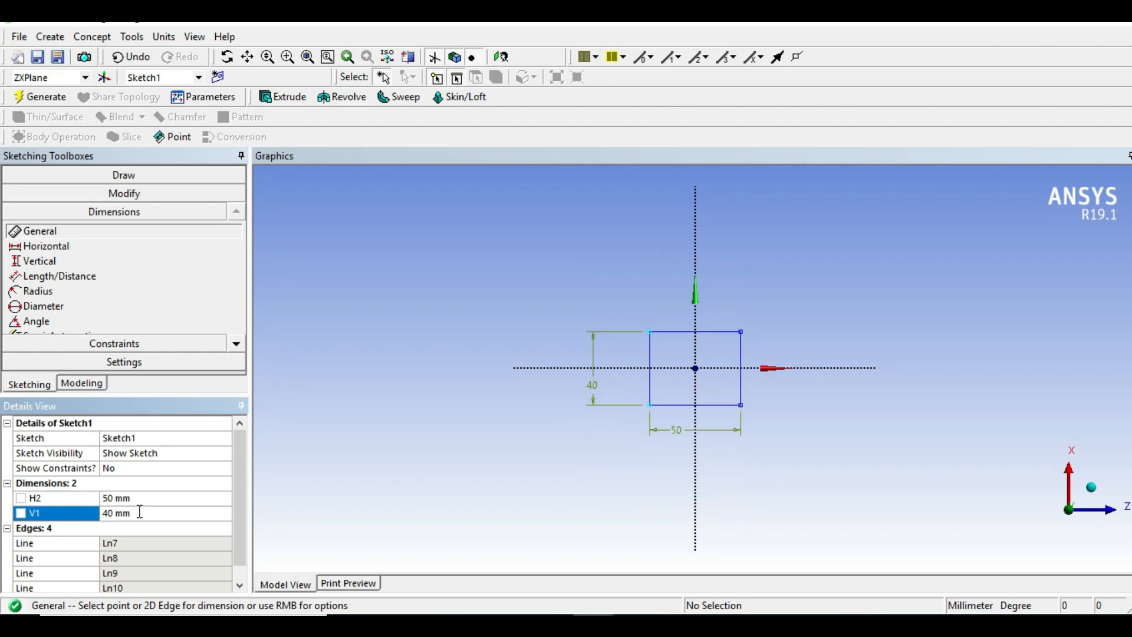
- Draw a circle about 19 mm in diameter centred on the origin inside the rectangle
{"action": "scroll", "coordinate": [808, 400], "scroll_direction": "up", "scroll_amount": 4}
{"action": "scroll", "coordinate": [791, 410], "scroll_direction": "up", "scroll_amount": 2}
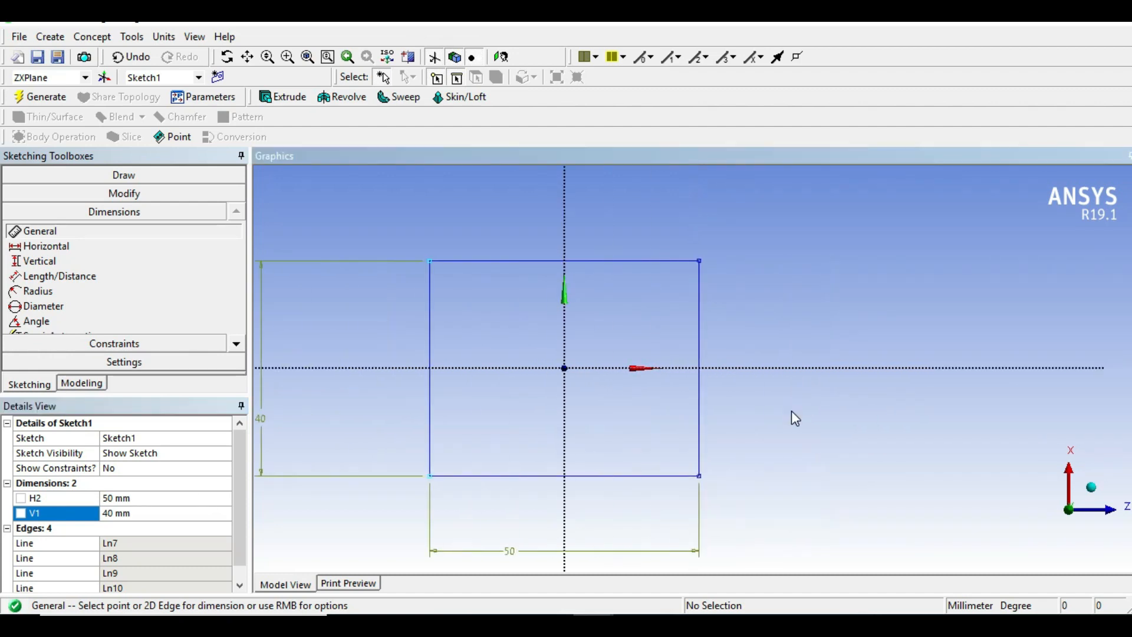
{"action": "middle_click_drag", "start_coordinate": [794, 411], "coordinate": [920, 401], "text": "ctrl"}
{"action": "scroll", "coordinate": [921, 402], "scroll_direction": "up", "scroll_amount": 1}
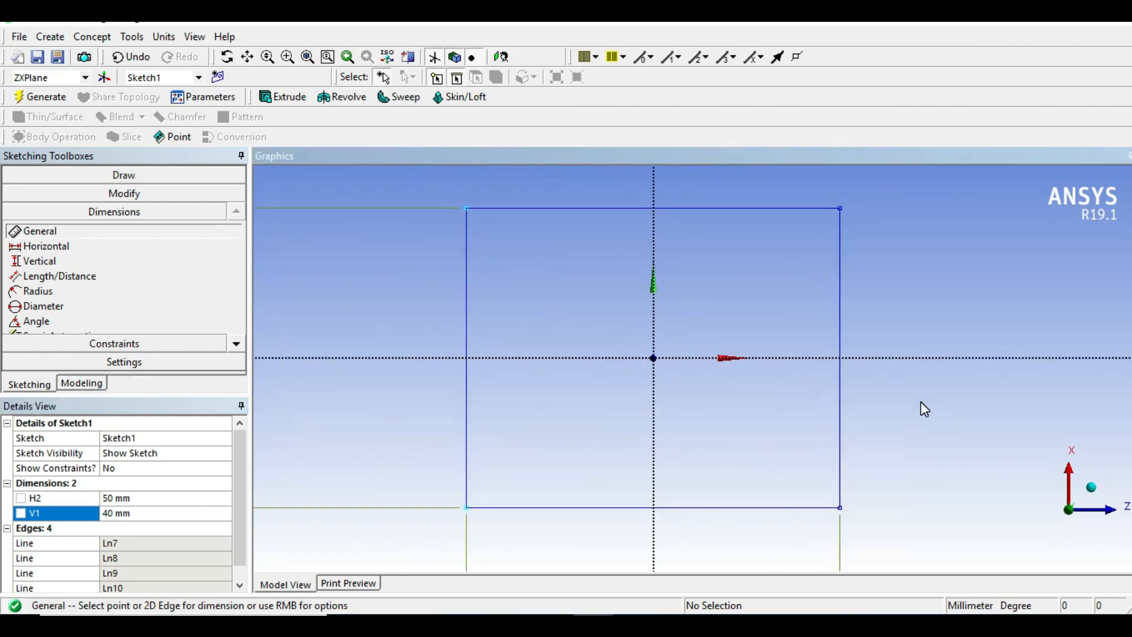
{"action": "left_click", "coordinate": [147, 175]}
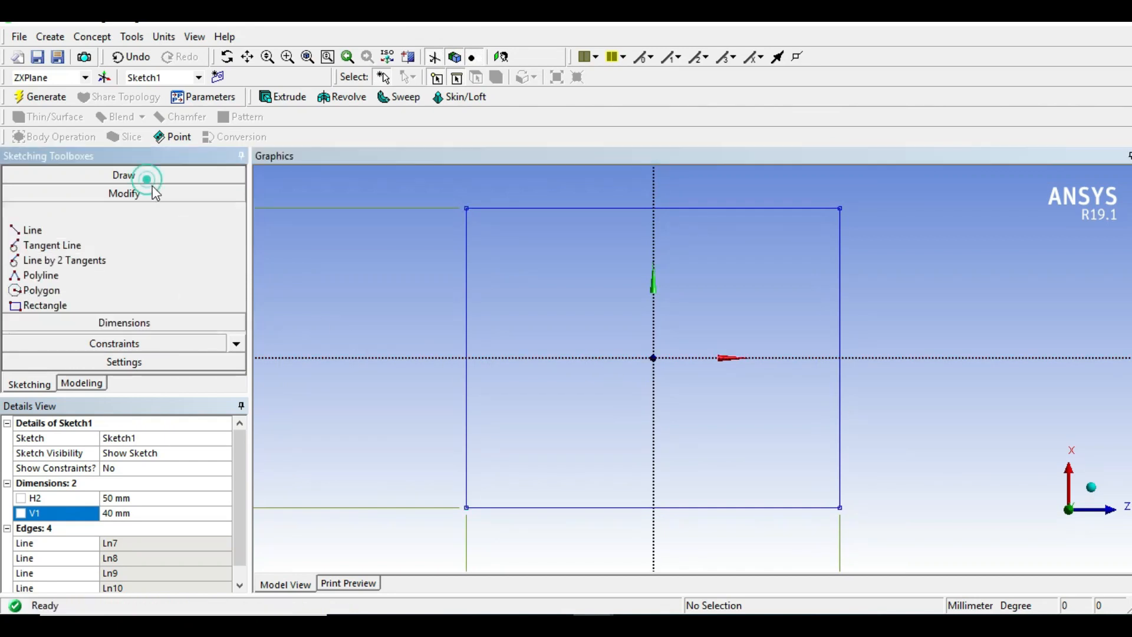
{"action": "left_click", "coordinate": [236, 307]}
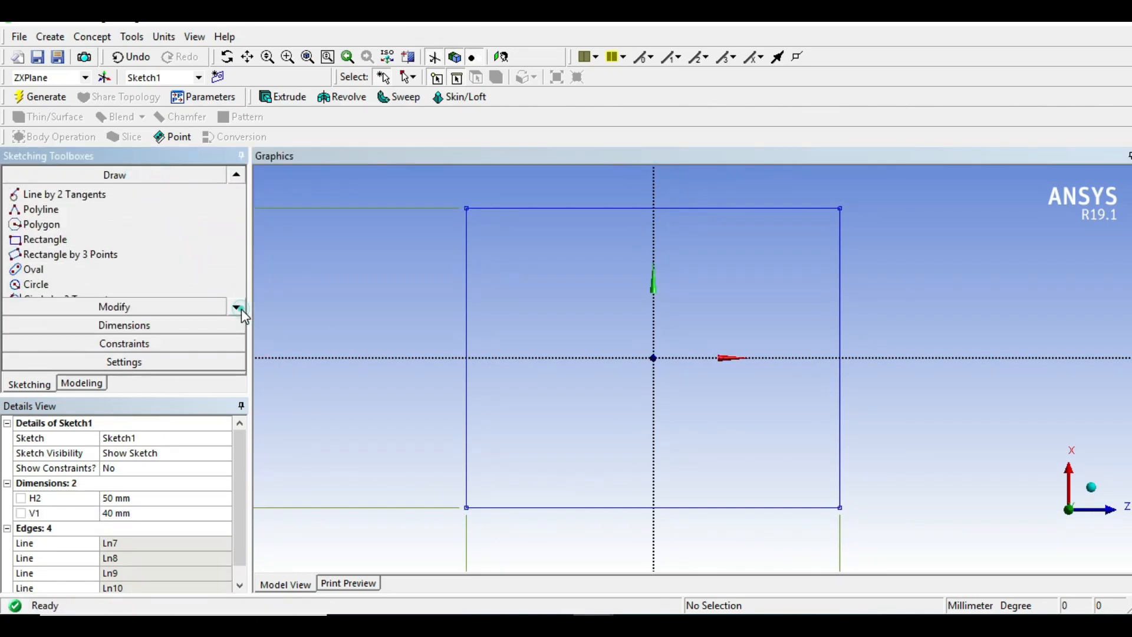
{"action": "left_click", "coordinate": [127, 286]}
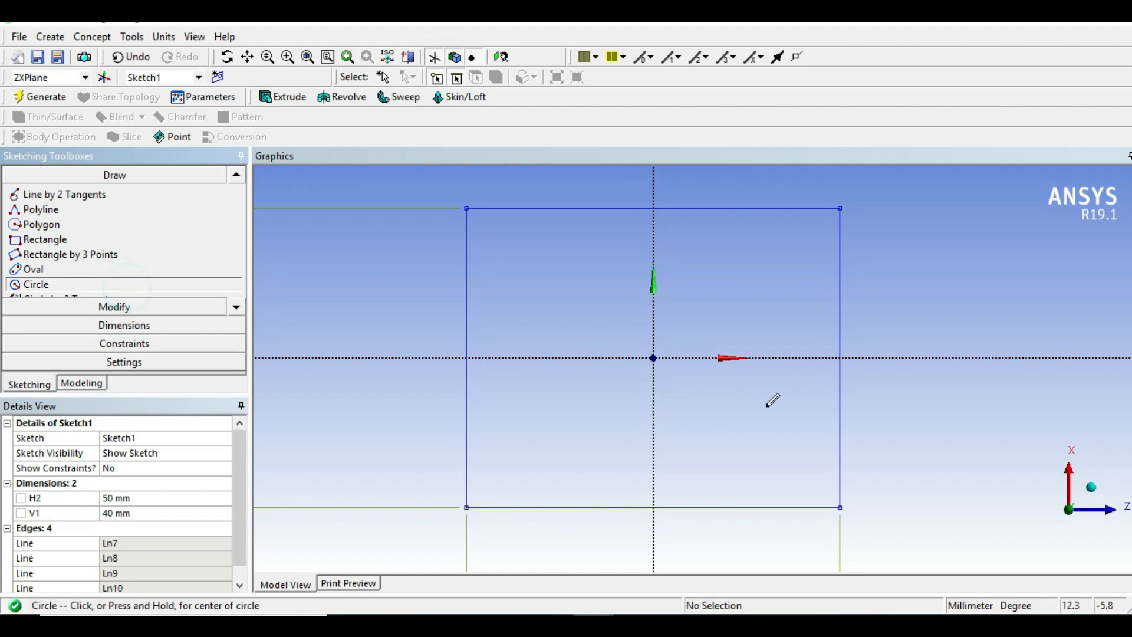
{"action": "left_click", "coordinate": [652, 358]}
{"action": "left_click", "coordinate": [699, 294]}
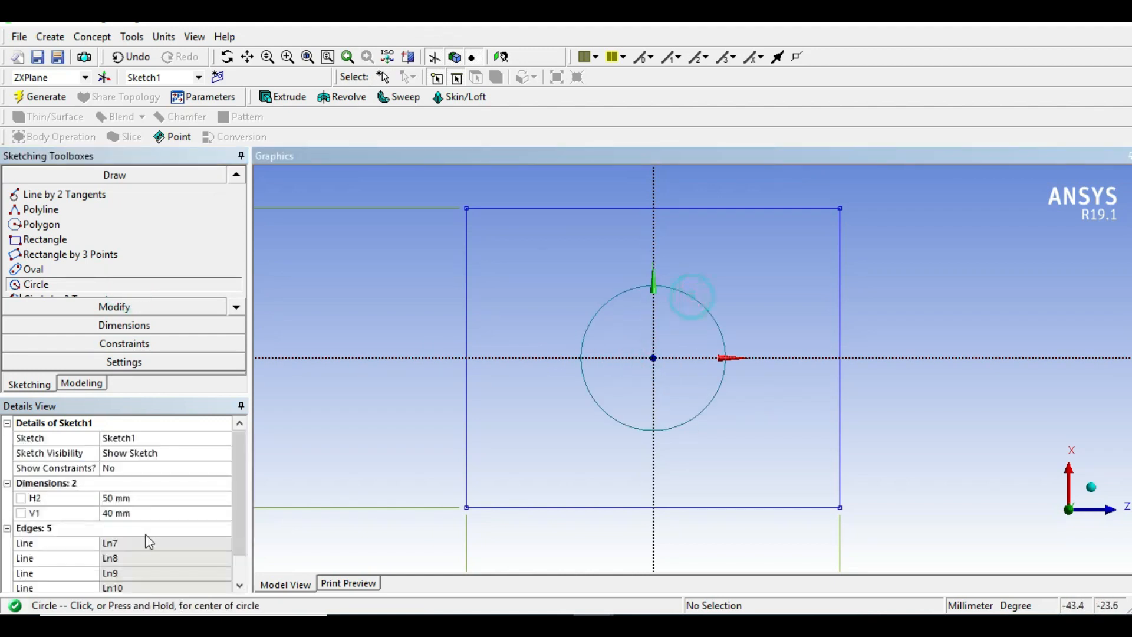
- Dimension the circle's diameter and set it to 10 mm
{"action": "left_click", "coordinate": [167, 327]}
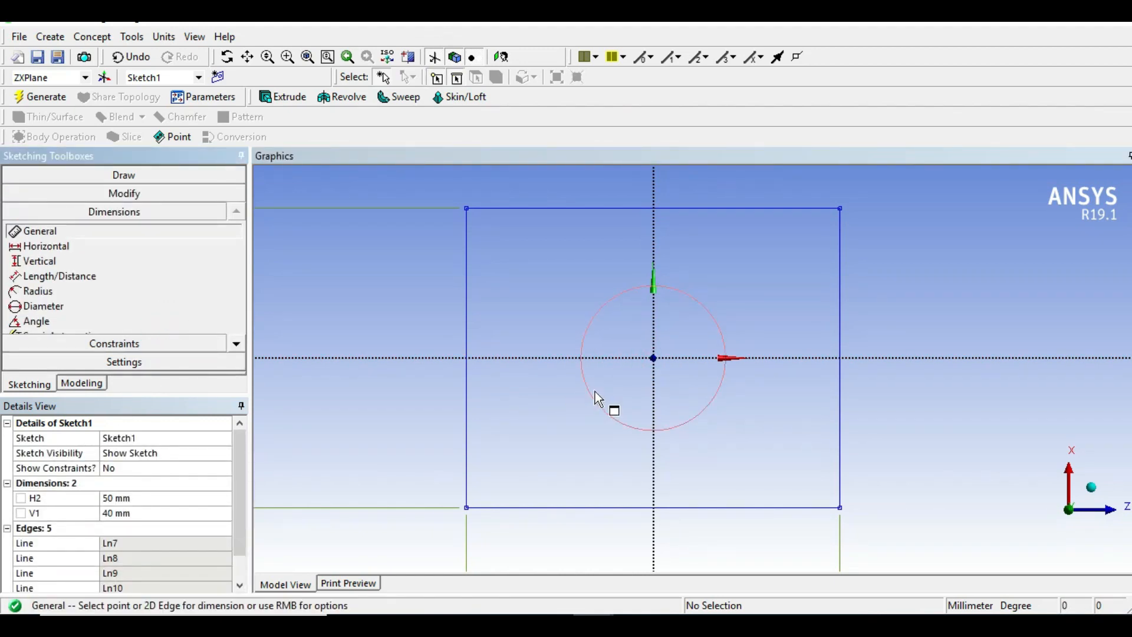
{"action": "left_click", "coordinate": [594, 391]}
{"action": "left_click", "coordinate": [436, 410]}
{"action": "left_click", "coordinate": [165, 498]}
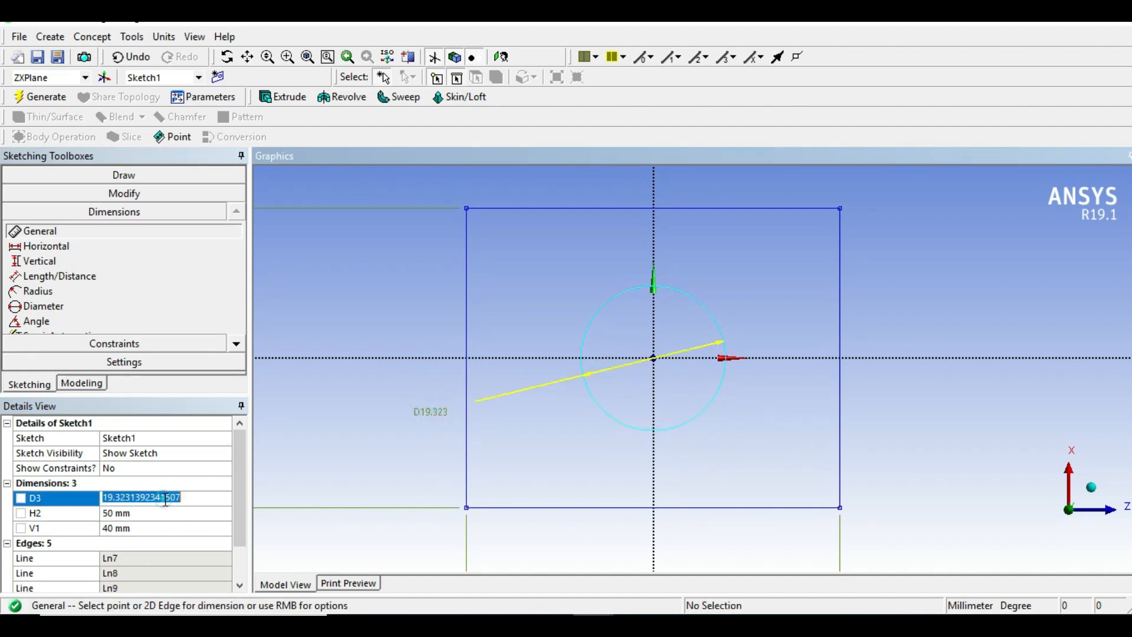
{"action": "type", "text": "10"}
{"action": "key", "text": "Return"}
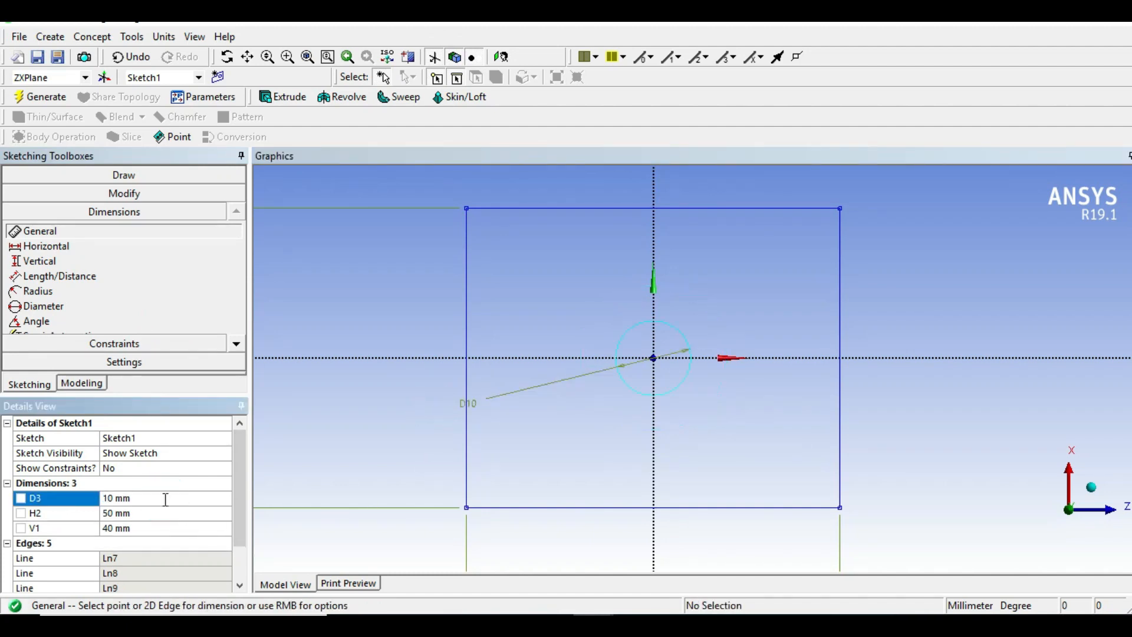
- Create a surface from the rectangle-and-circle sketch with Surfaces From Sketches, using Add Material and 0 mm thickness
{"action": "left_click", "coordinate": [1091, 487]}
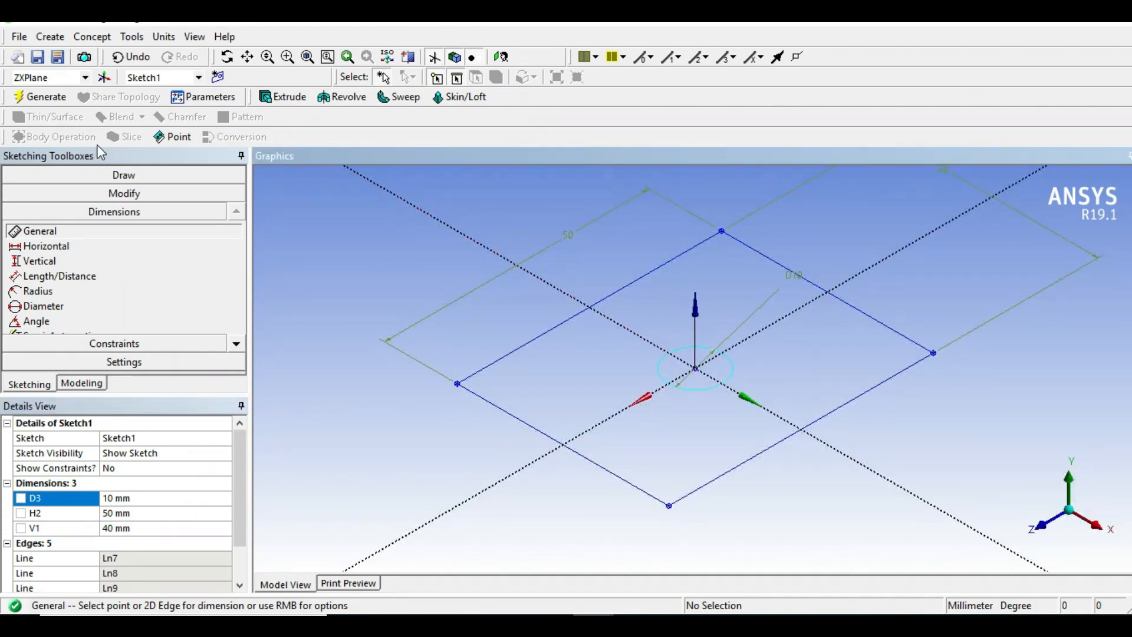
{"action": "left_click", "coordinate": [99, 37]}
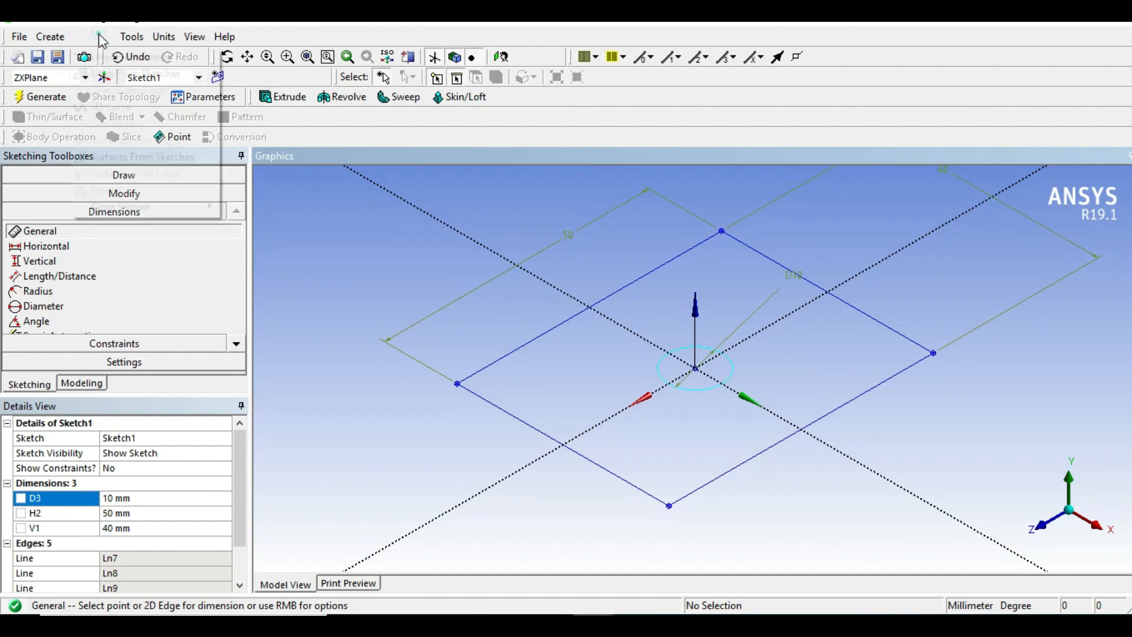
{"action": "left_click", "coordinate": [296, 355]}
{"action": "left_click", "coordinate": [88, 382]}
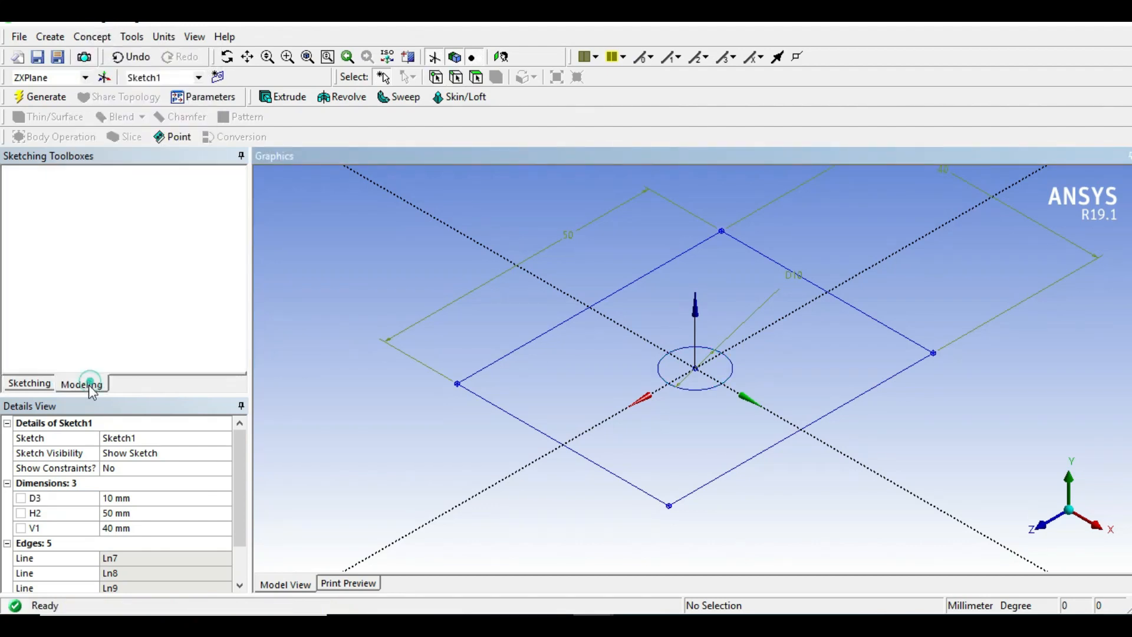
{"action": "left_click", "coordinate": [89, 38]}
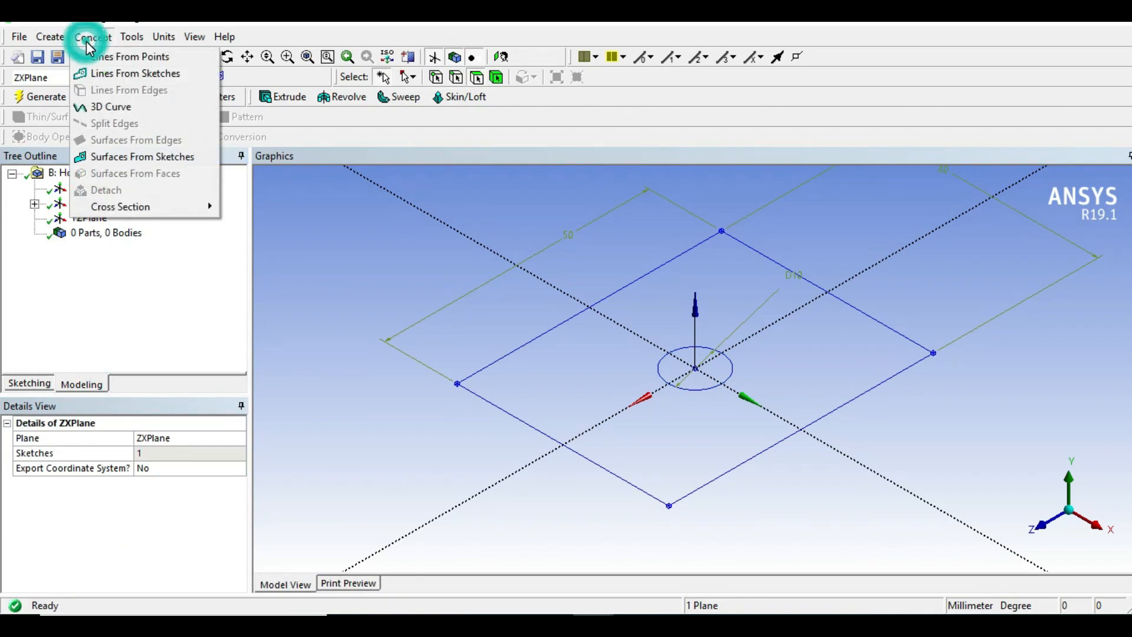
{"action": "left_click", "coordinate": [158, 160]}
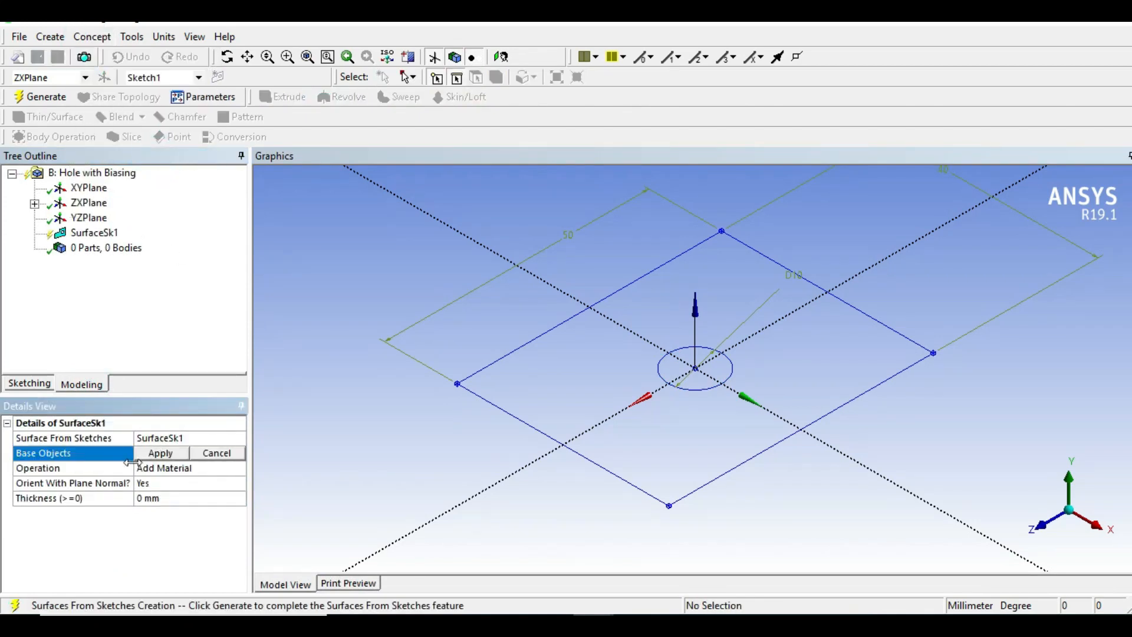
{"action": "left_click", "coordinate": [484, 397]}
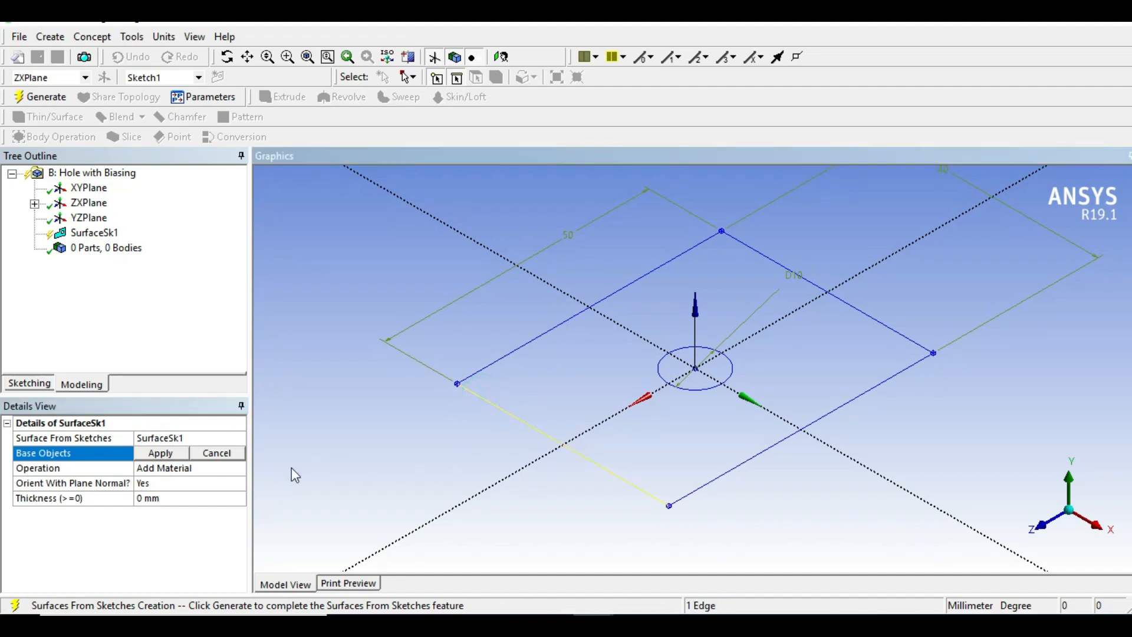
{"action": "left_click", "coordinate": [175, 453]}
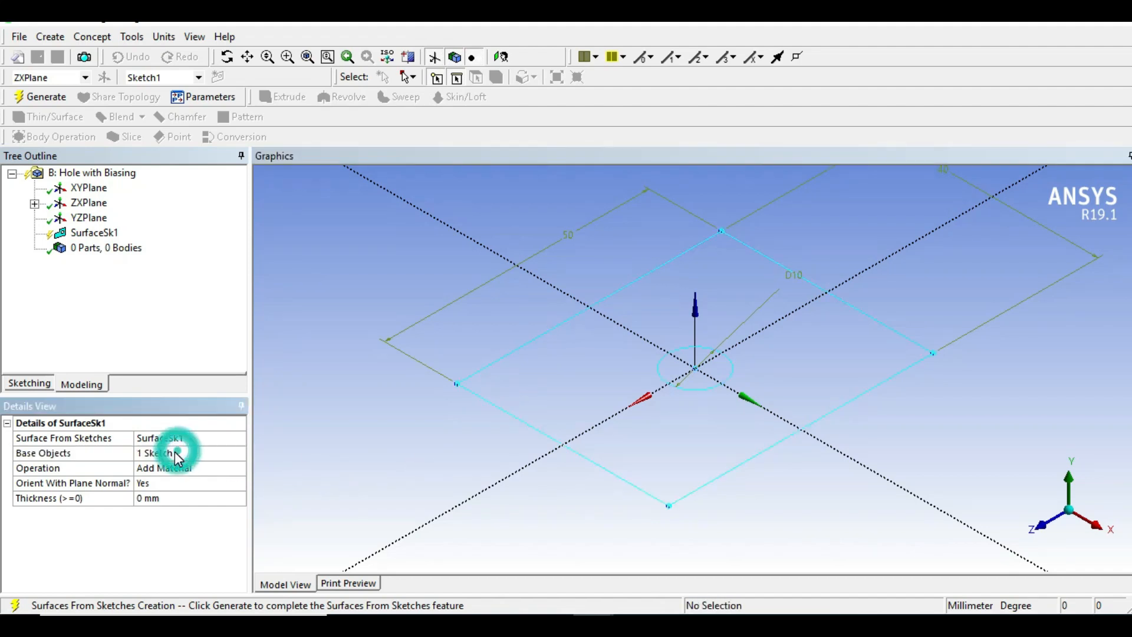
{"action": "left_click", "coordinate": [47, 100]}
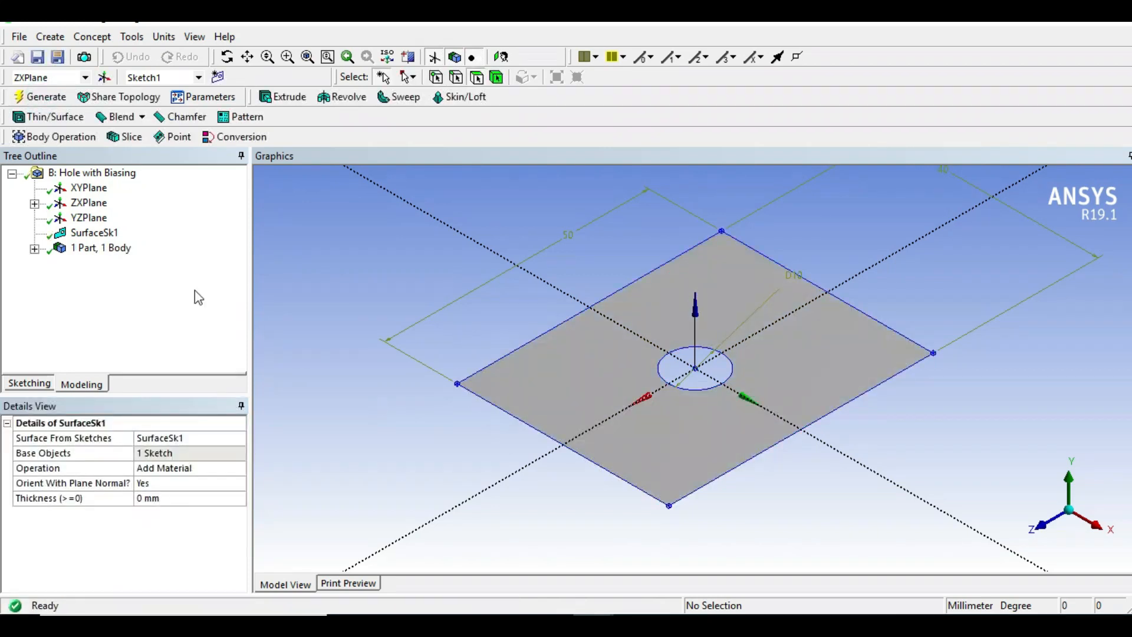
- Create a new plane from the surface body's face and generate it
{"action": "left_click", "coordinate": [35, 249]}
{"action": "left_click", "coordinate": [121, 262]}
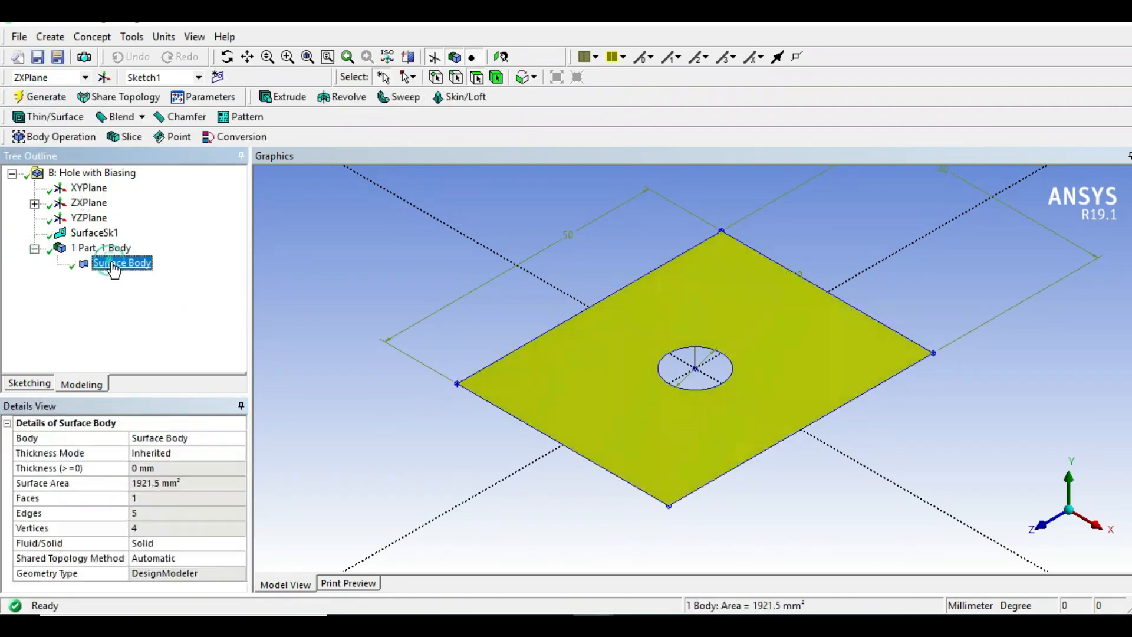
{"action": "left_click", "coordinate": [360, 416]}
{"action": "middle_click_drag", "start_coordinate": [365, 429], "coordinate": [498, 428]}
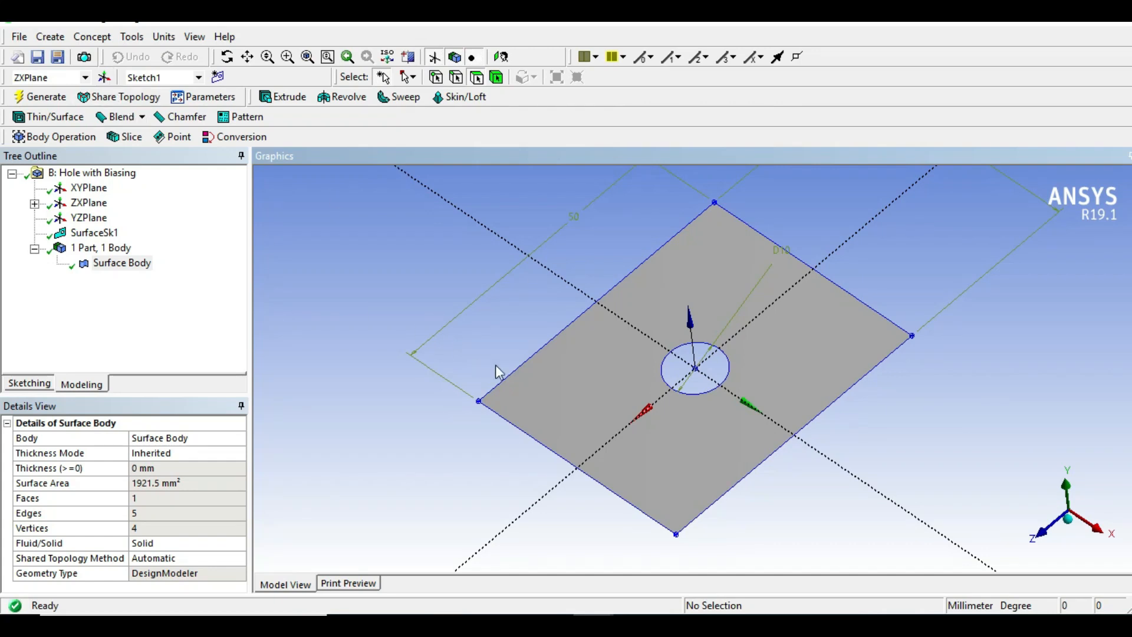
{"action": "left_click", "coordinate": [597, 419]}
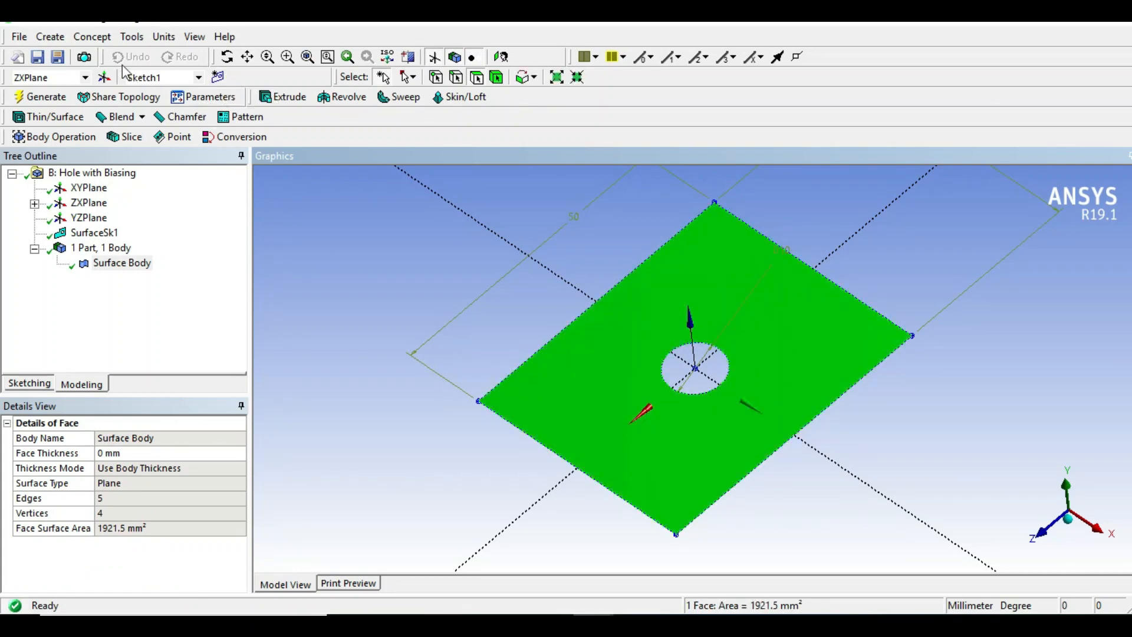
{"action": "left_click", "coordinate": [105, 77]}
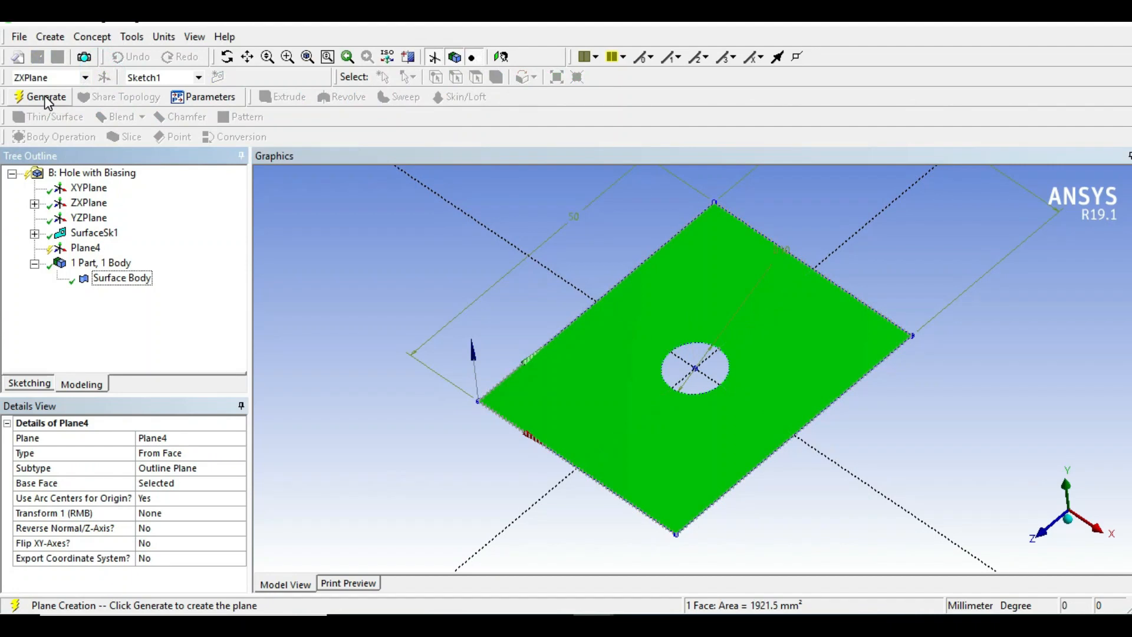
{"action": "left_click", "coordinate": [40, 97]}
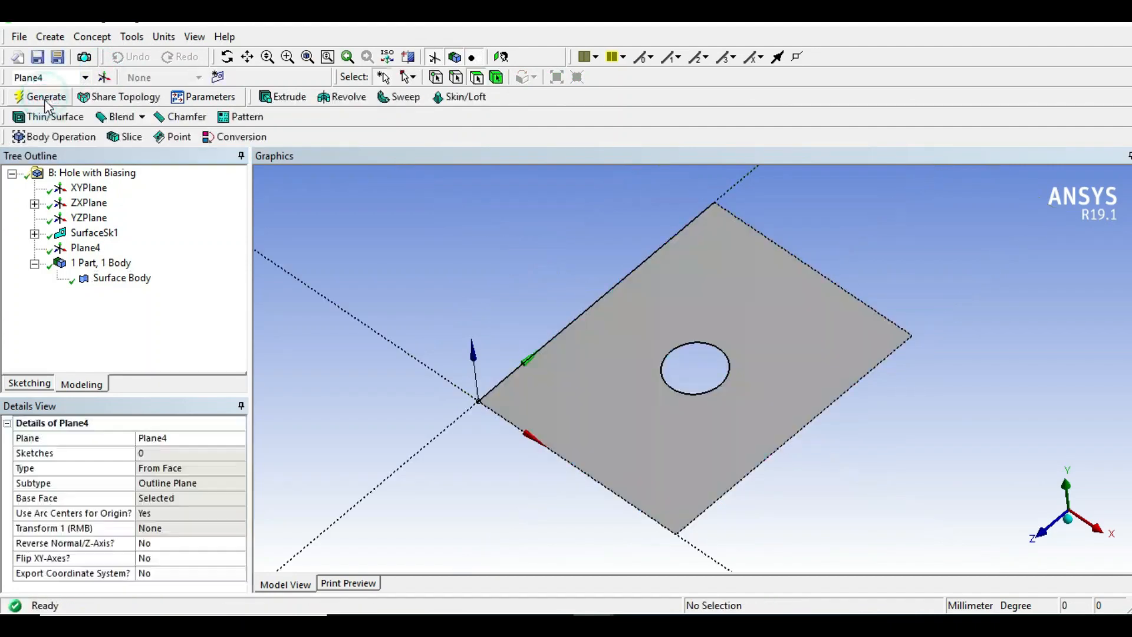
- Add a new sketch on the face-based plane and view it face-on
{"action": "left_click", "coordinate": [94, 250]}
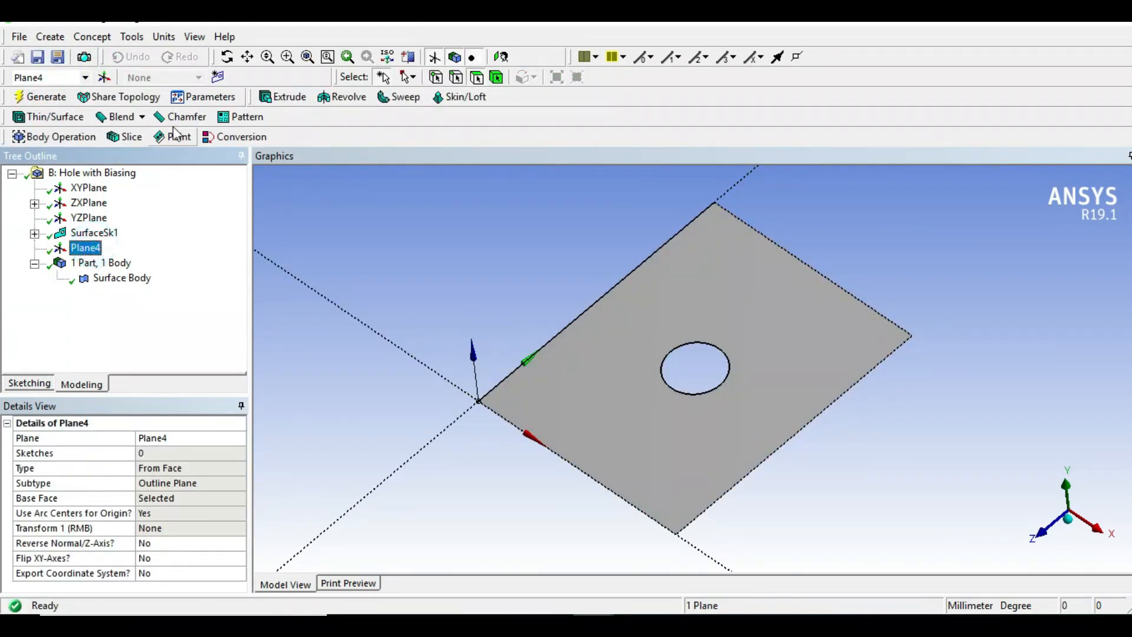
{"action": "left_click", "coordinate": [218, 77]}
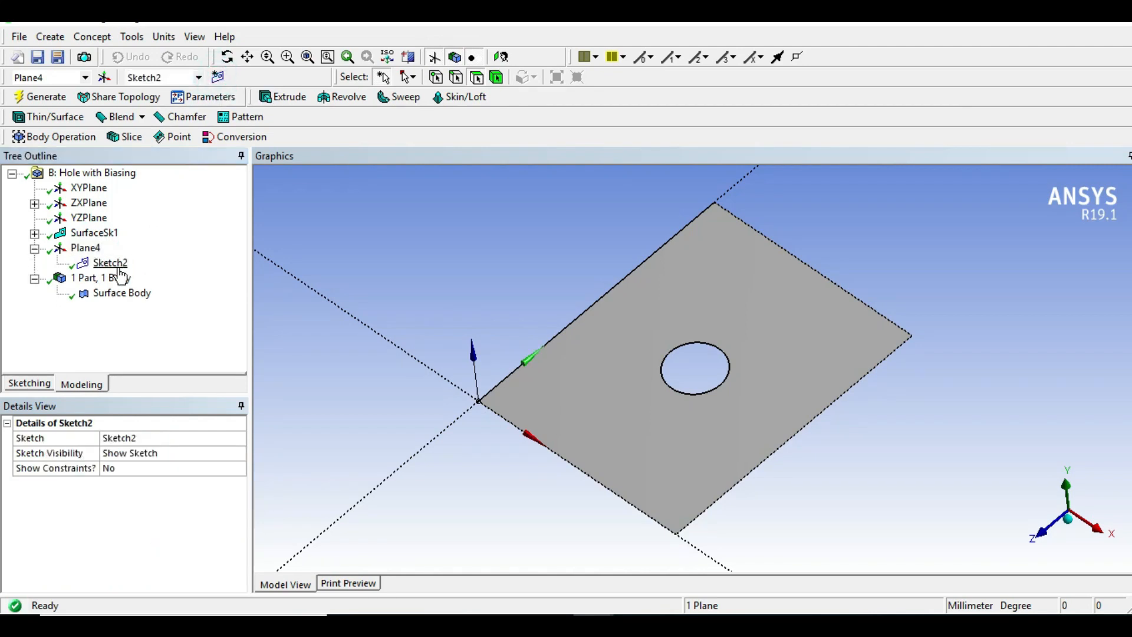
{"action": "right_click", "coordinate": [118, 265]}
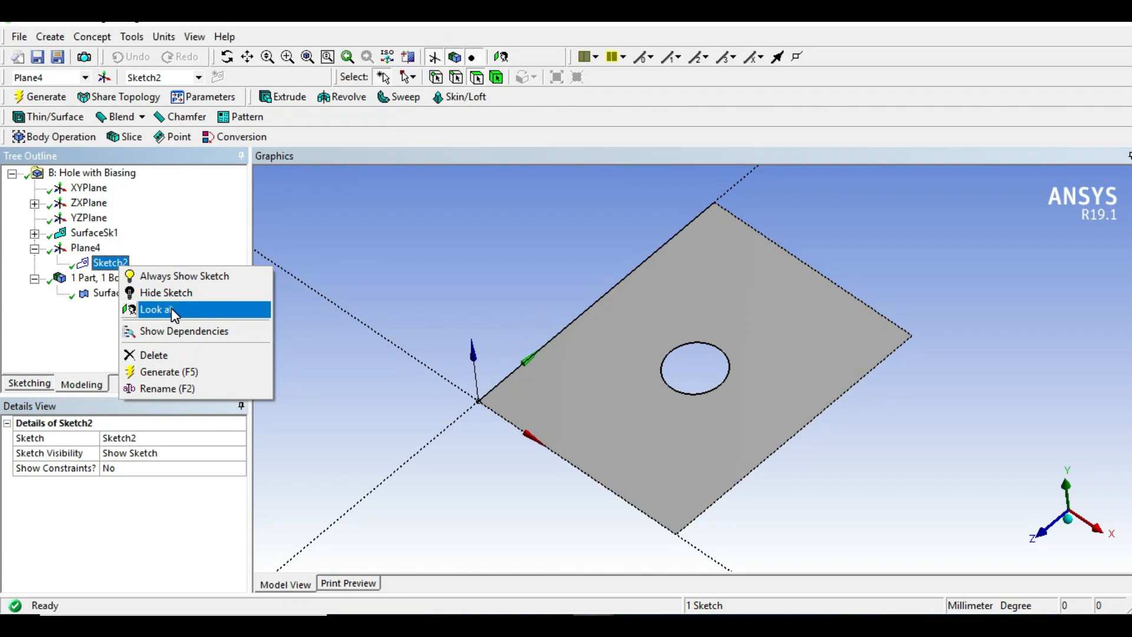
{"action": "left_click", "coordinate": [171, 309]}
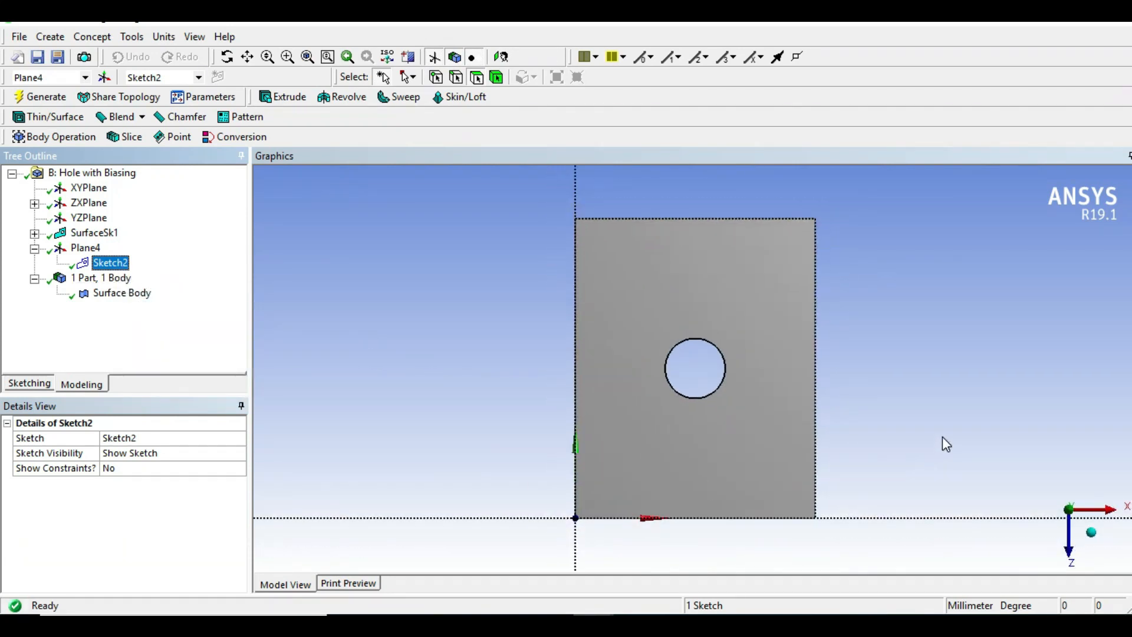
{"action": "middle_click_drag", "start_coordinate": [942, 445], "coordinate": [871, 412], "text": "ctrl"}
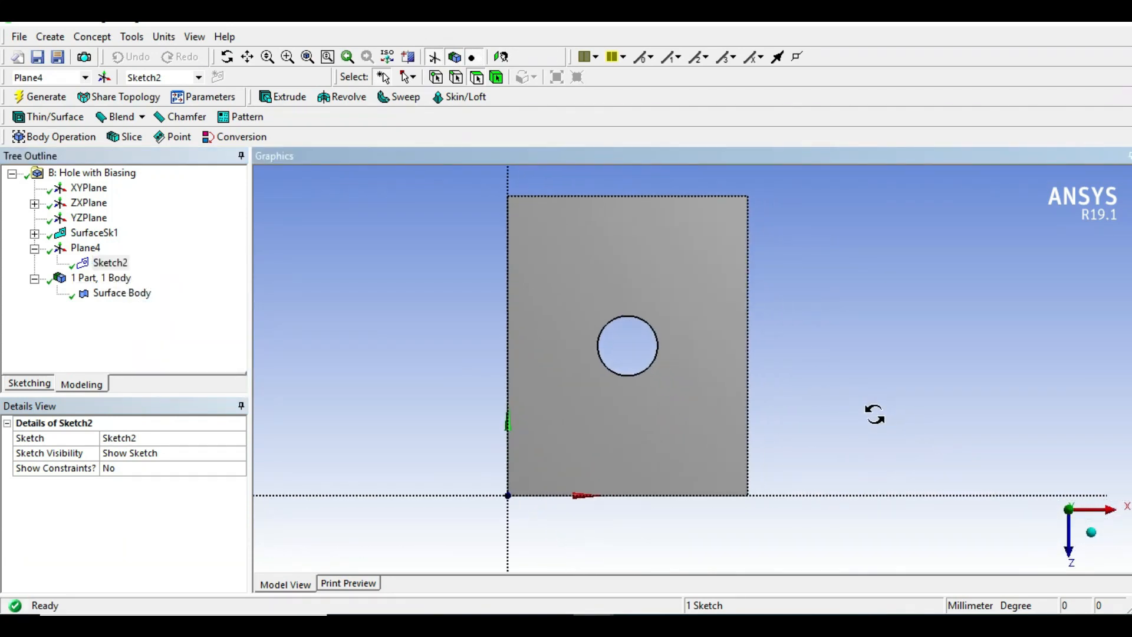
- Draw a diagonal line from the plane's origin corner to the opposite corner of the rectangular surface
{"action": "left_click", "coordinate": [34, 384]}
{"action": "left_click", "coordinate": [50, 197]}
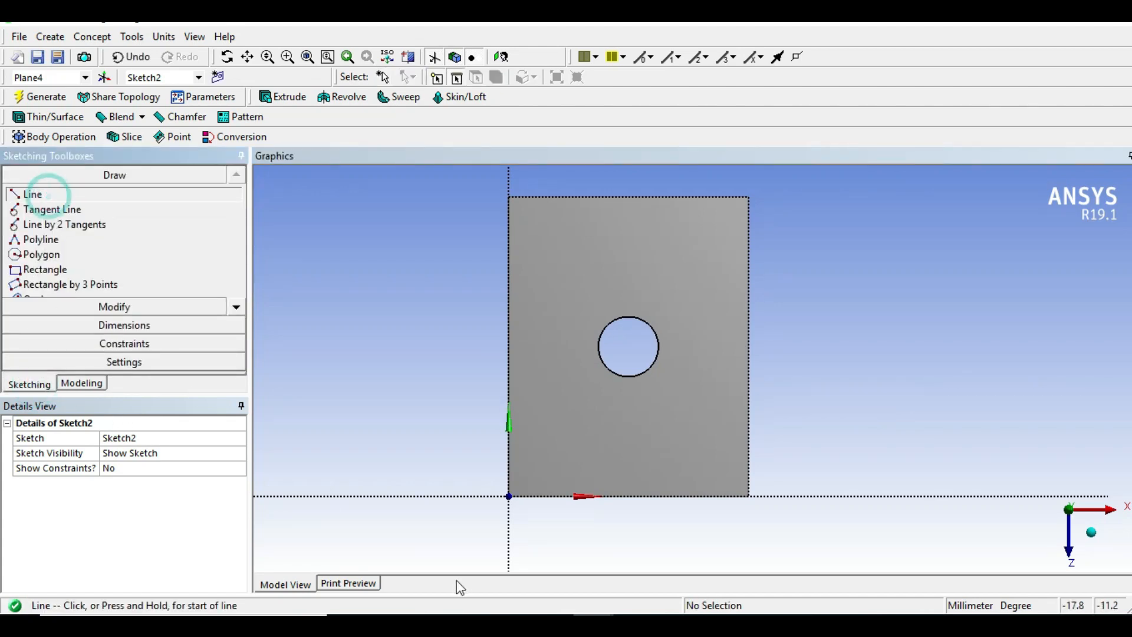
{"action": "left_click", "coordinate": [508, 496]}
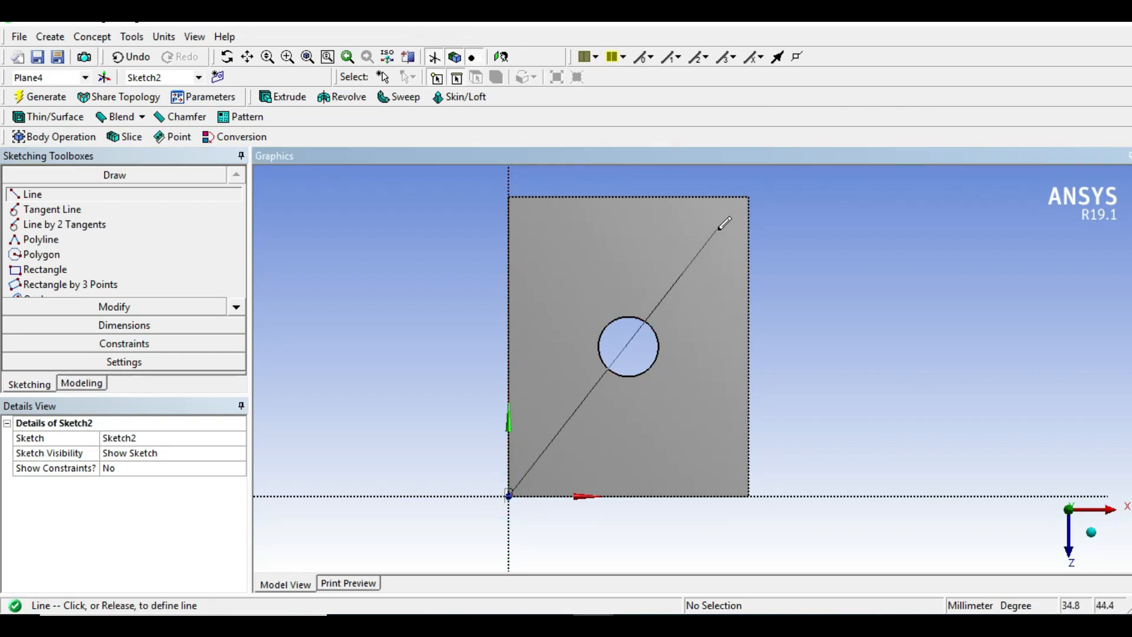
{"action": "left_click", "coordinate": [748, 196]}
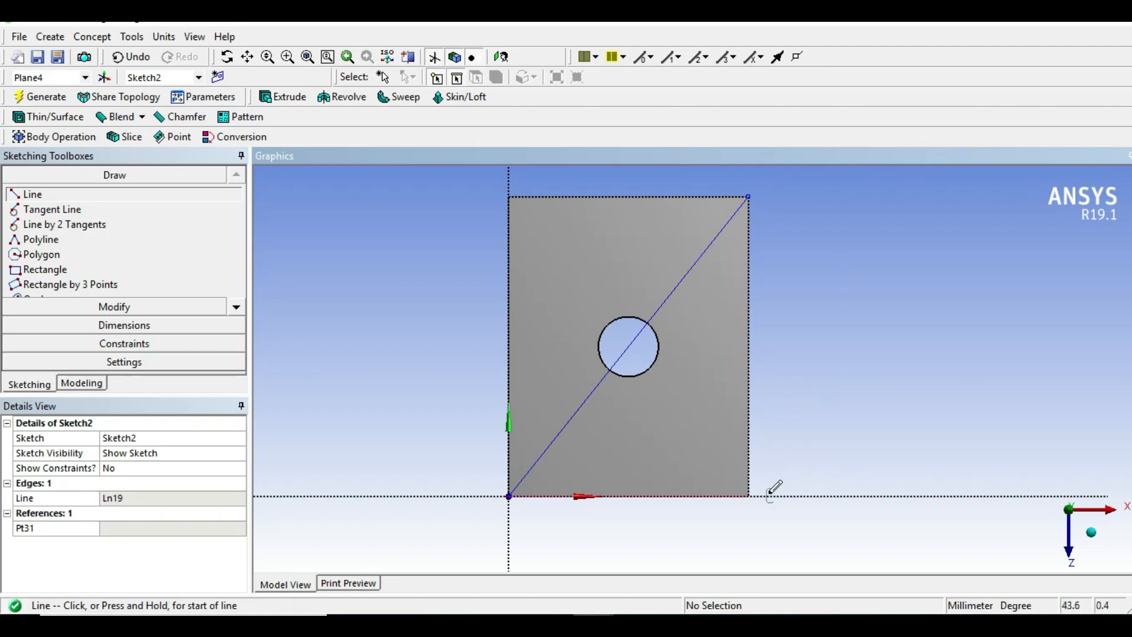
- Draw the second diagonal line between the two remaining corners of the surface, crossing the hole
{"action": "left_click", "coordinate": [747, 492]}
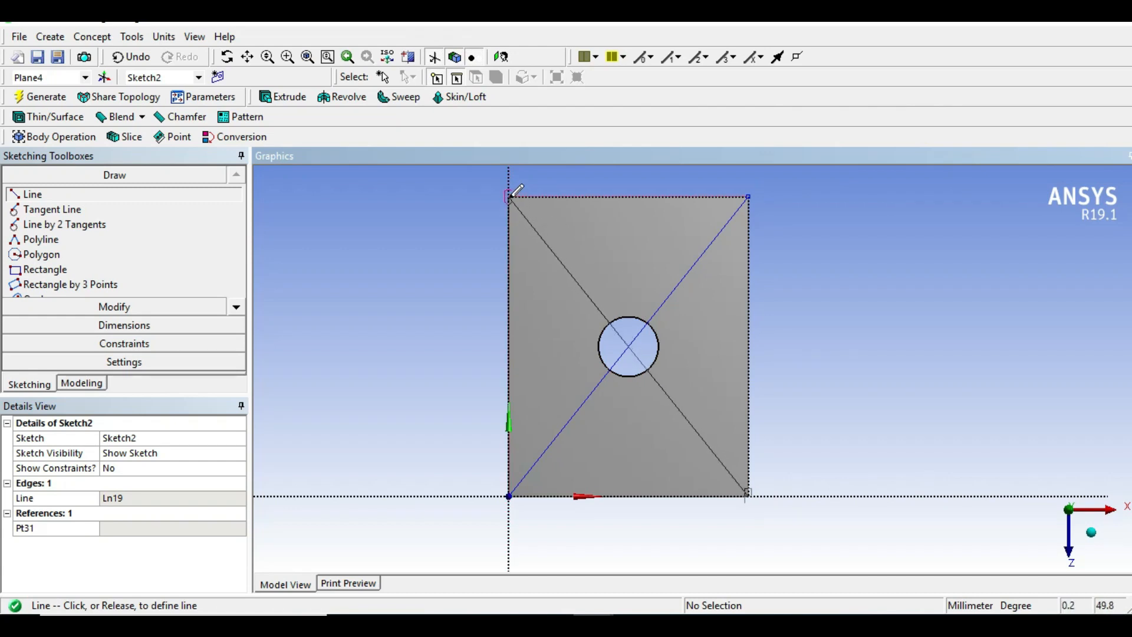
{"action": "scroll", "coordinate": [506, 192], "scroll_direction": "up", "scroll_amount": 1}
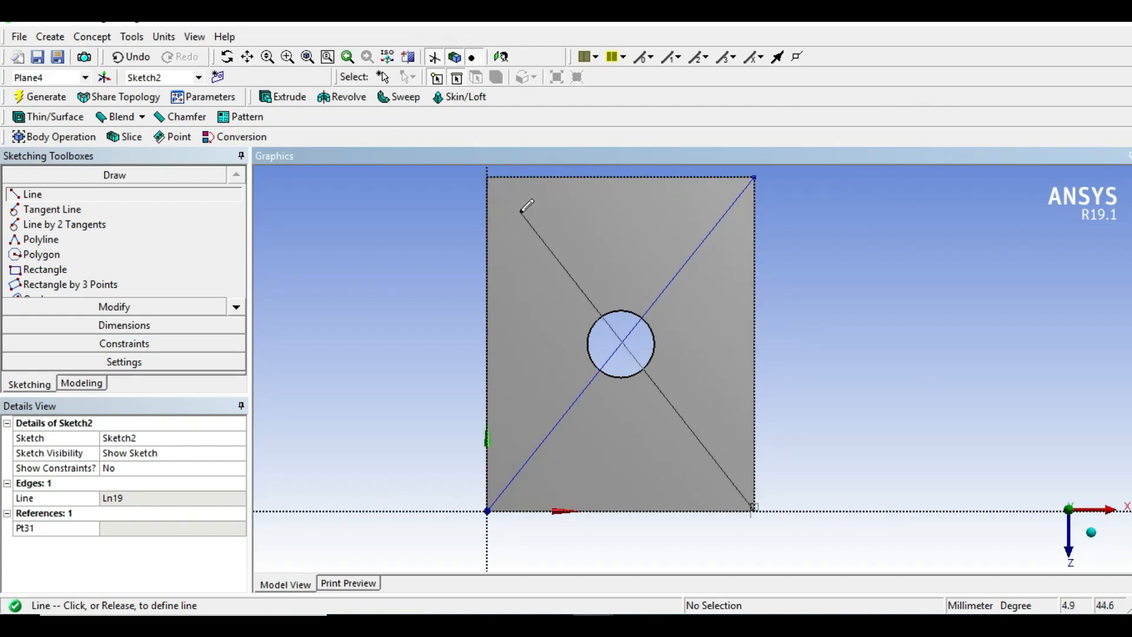
{"action": "middle_click_drag", "start_coordinate": [533, 242], "coordinate": [561, 349], "text": "ctrl"}
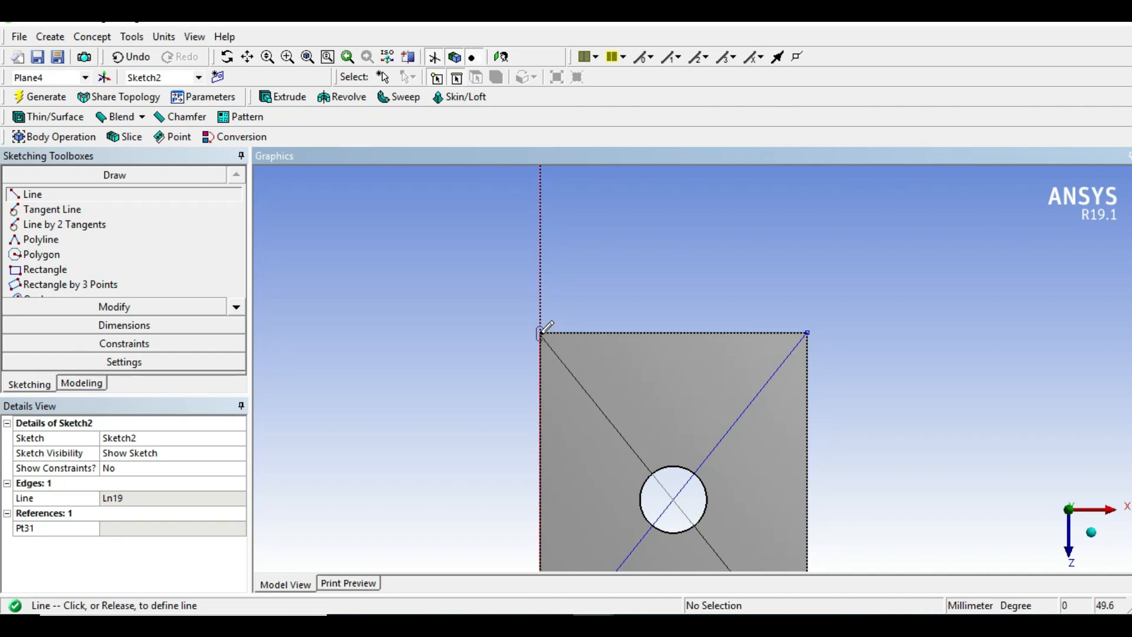
{"action": "right_click", "coordinate": [591, 299]}
{"action": "mouse_move", "coordinate": [674, 438]}
{"action": "mouse_move", "coordinate": [660, 330]}
{"action": "left_click", "coordinate": [748, 330]}
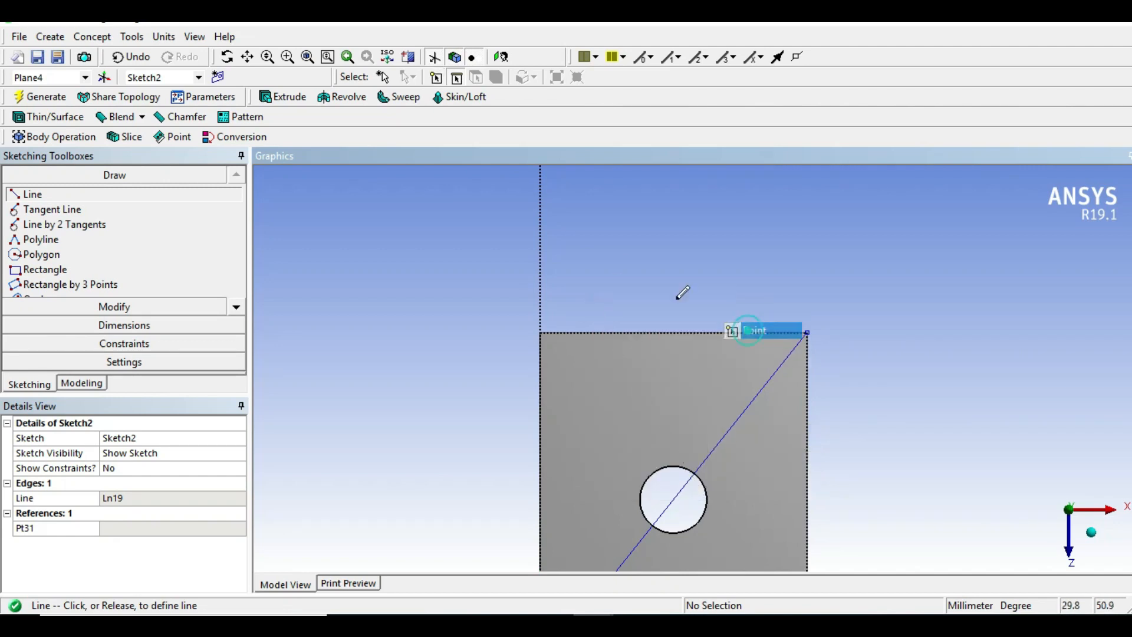
{"action": "scroll", "coordinate": [553, 329], "scroll_direction": "up", "scroll_amount": 2}
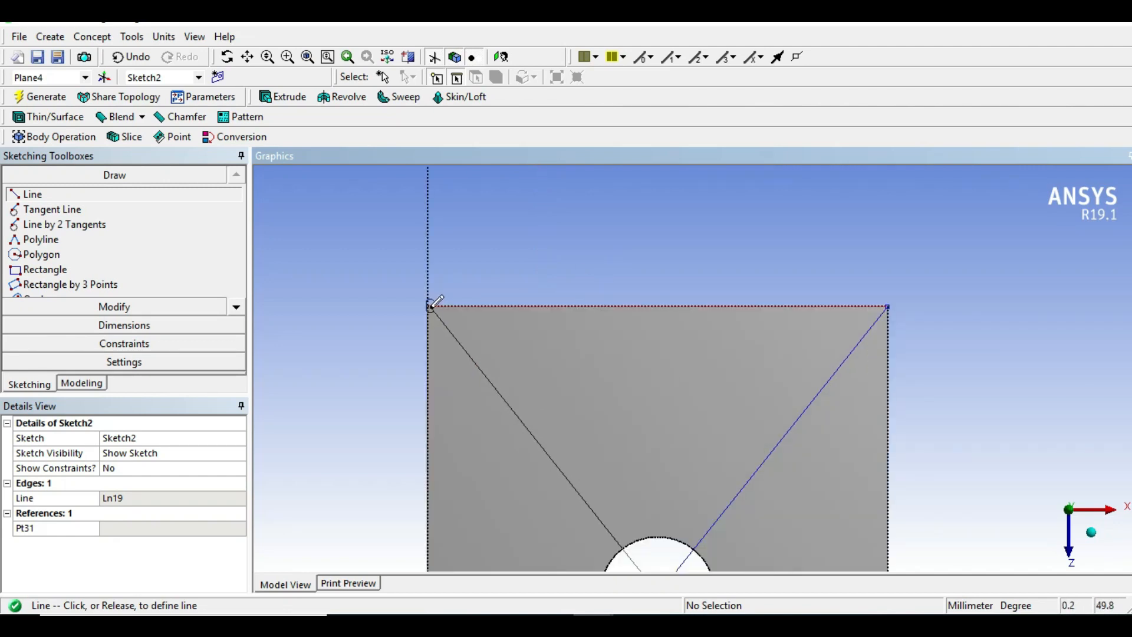
{"action": "left_click", "coordinate": [427, 305]}
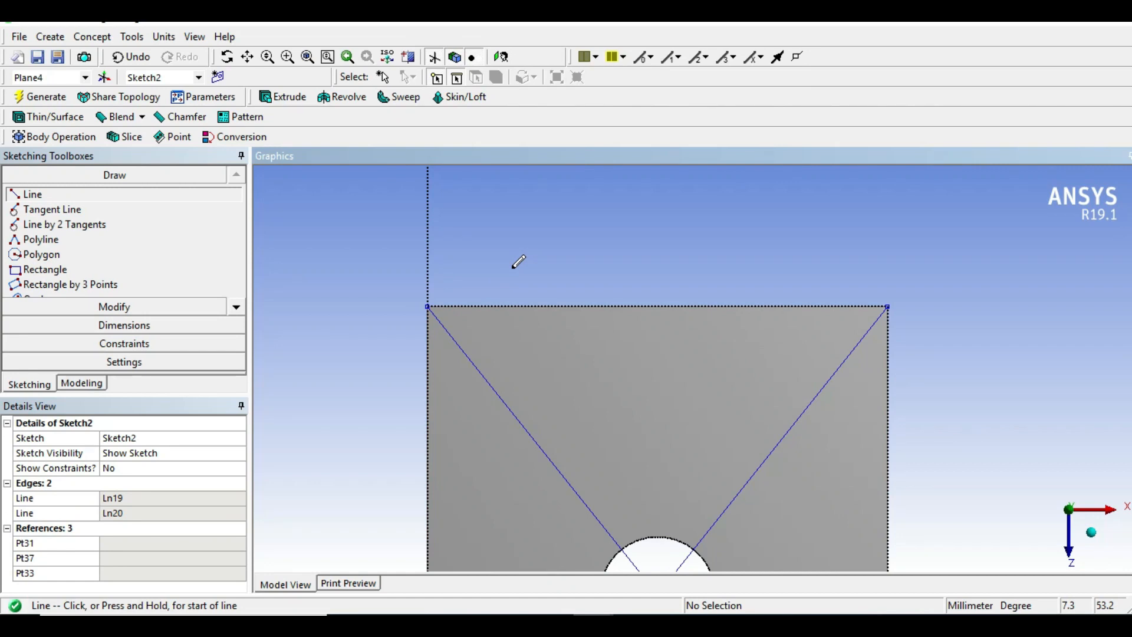
{"action": "scroll", "coordinate": [533, 270], "scroll_direction": "down", "scroll_amount": 4}
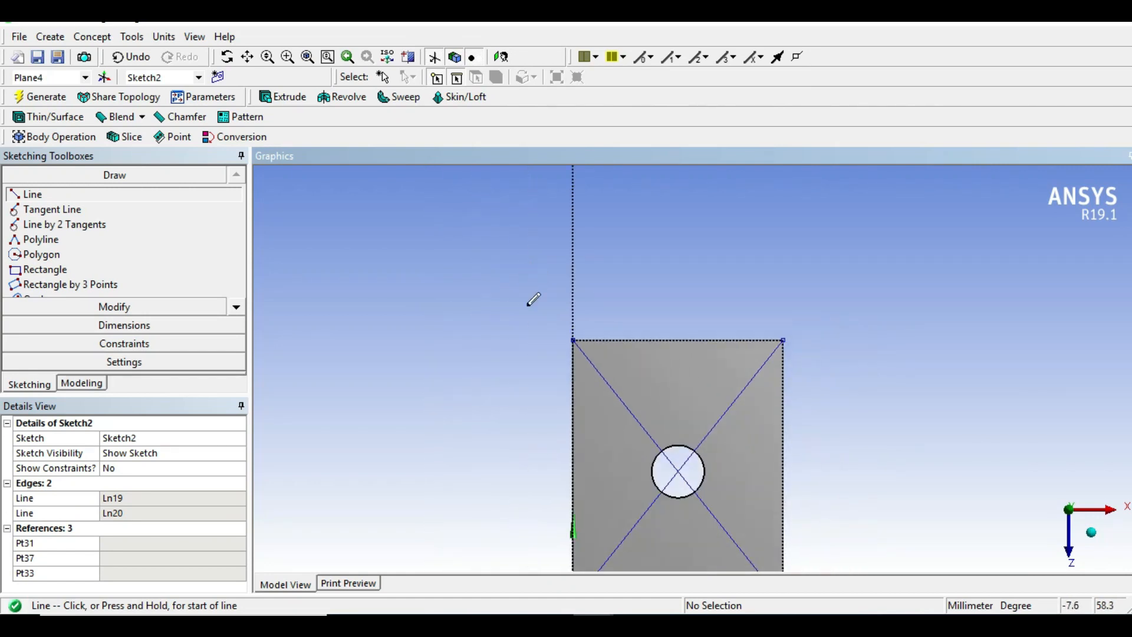
- Start a Face Split by points and edges, with the rectangular surface's face as the target
{"action": "mouse_move", "coordinate": [475, 365]}
{"action": "middle_mouse_down"}
{"action": "mouse_move", "coordinate": [443, 328]}
{"action": "mouse_move", "coordinate": [389, 310]}
{"action": "mouse_move", "coordinate": [432, 324]}
{"action": "middle_mouse_up"}
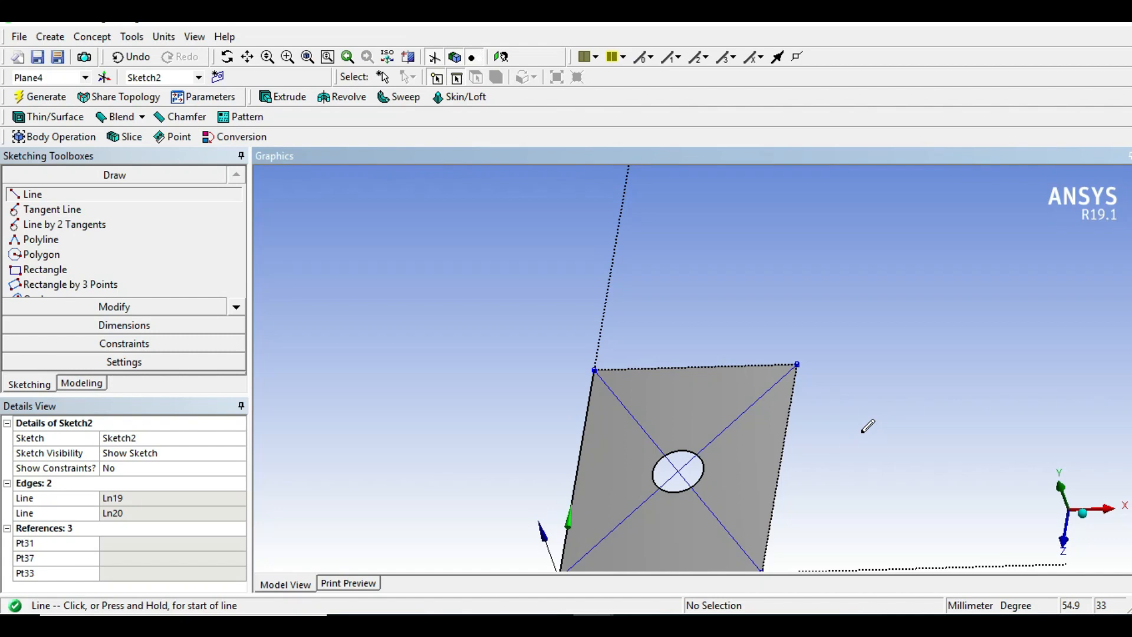
{"action": "left_click", "coordinate": [1082, 513]}
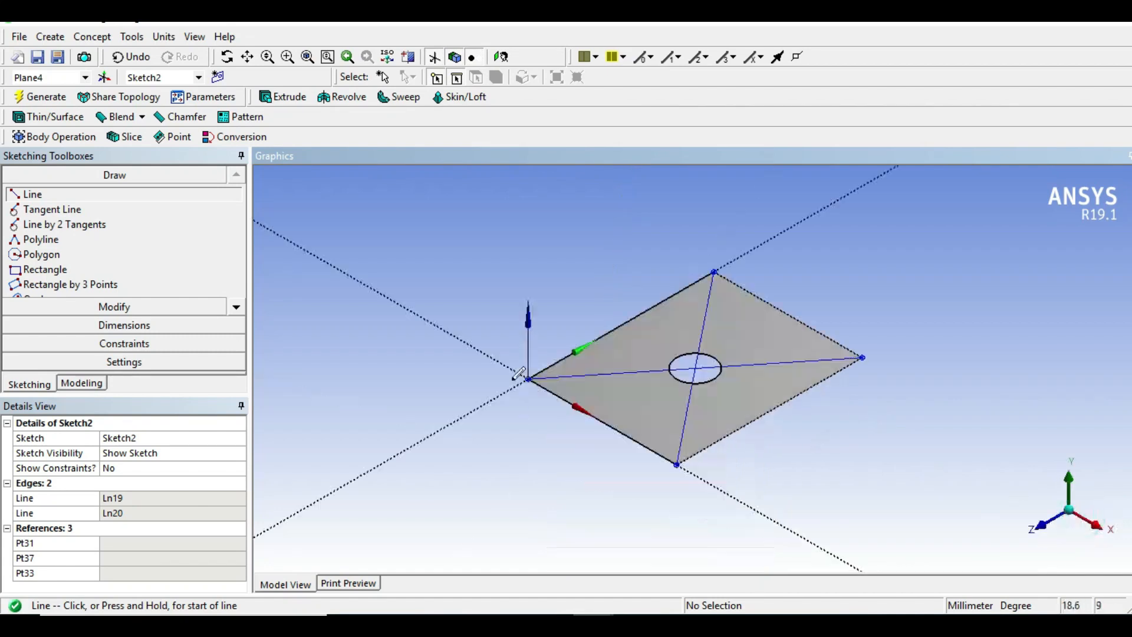
{"action": "left_click", "coordinate": [86, 383]}
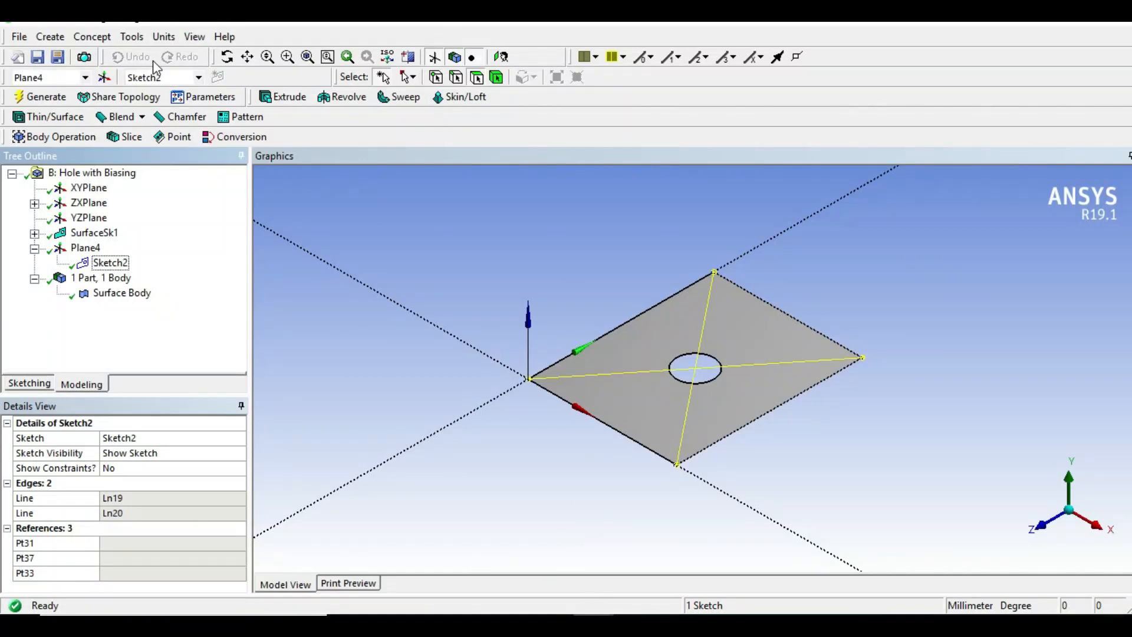
{"action": "left_click", "coordinate": [132, 37]}
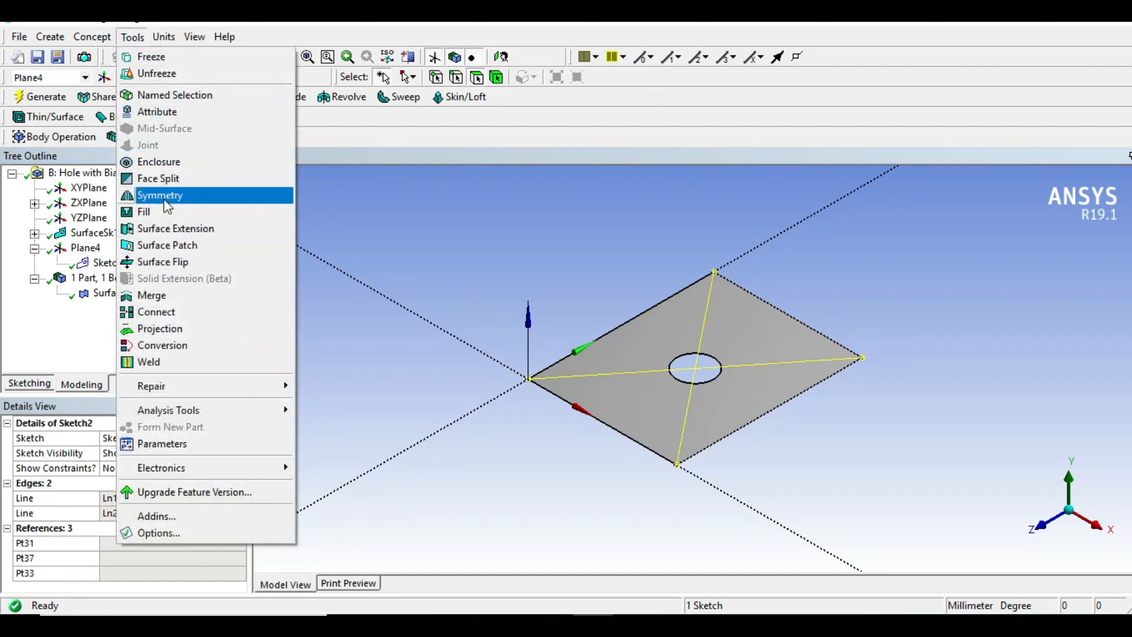
{"action": "left_click", "coordinate": [168, 179]}
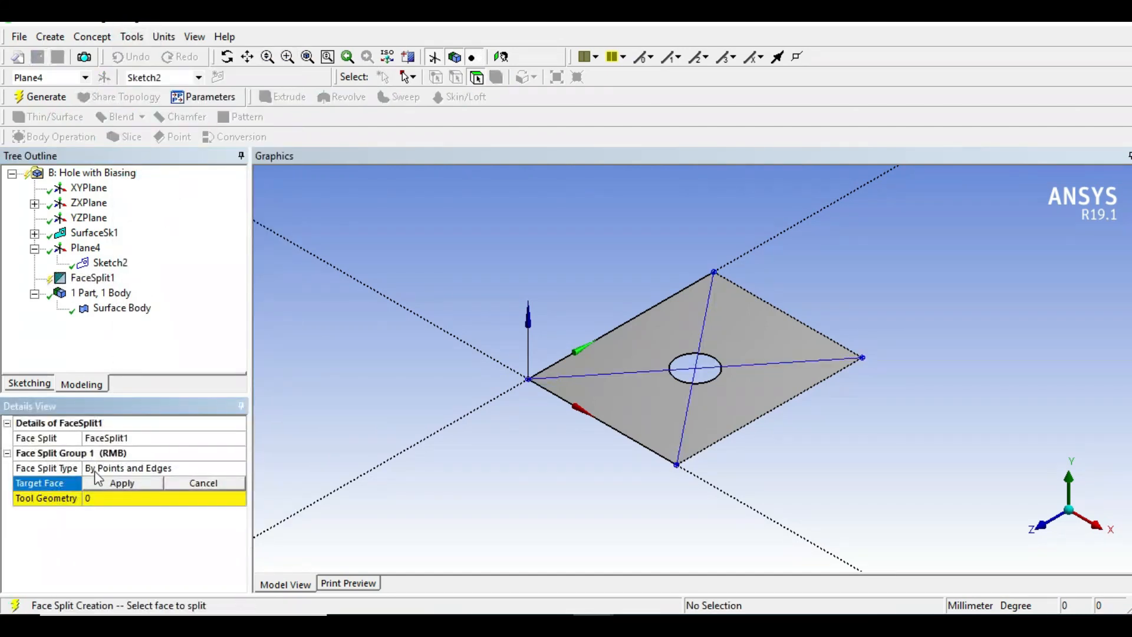
{"action": "left_click", "coordinate": [617, 401]}
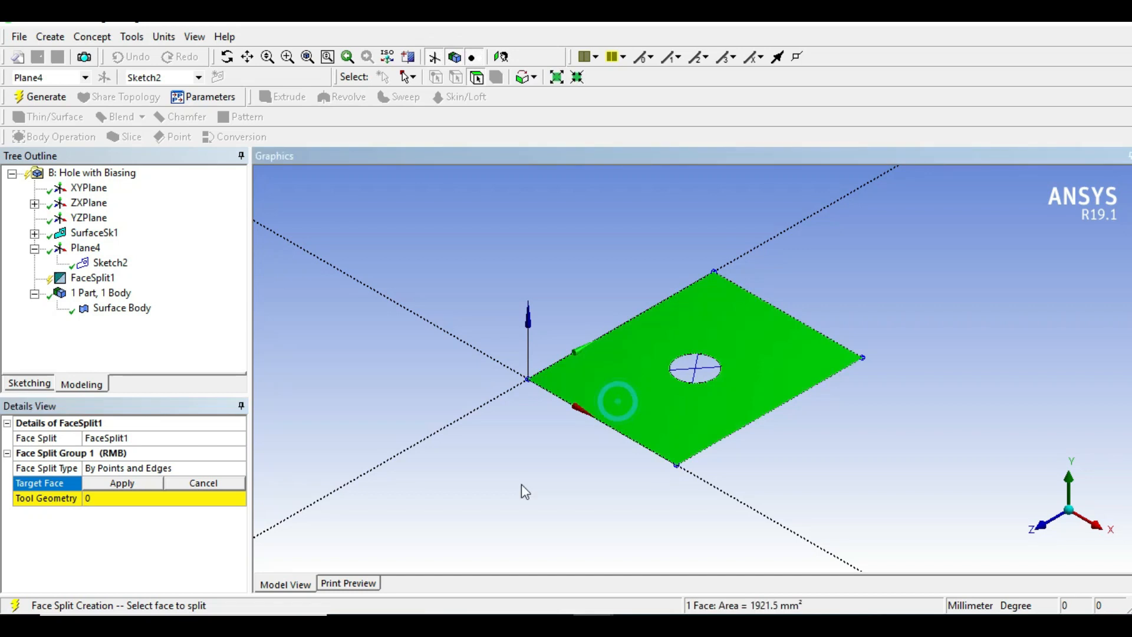
{"action": "left_click", "coordinate": [131, 484]}
- Use both diagonal sketch lines as the face split's tool geometry and generate the split
{"action": "left_click", "coordinate": [108, 500]}
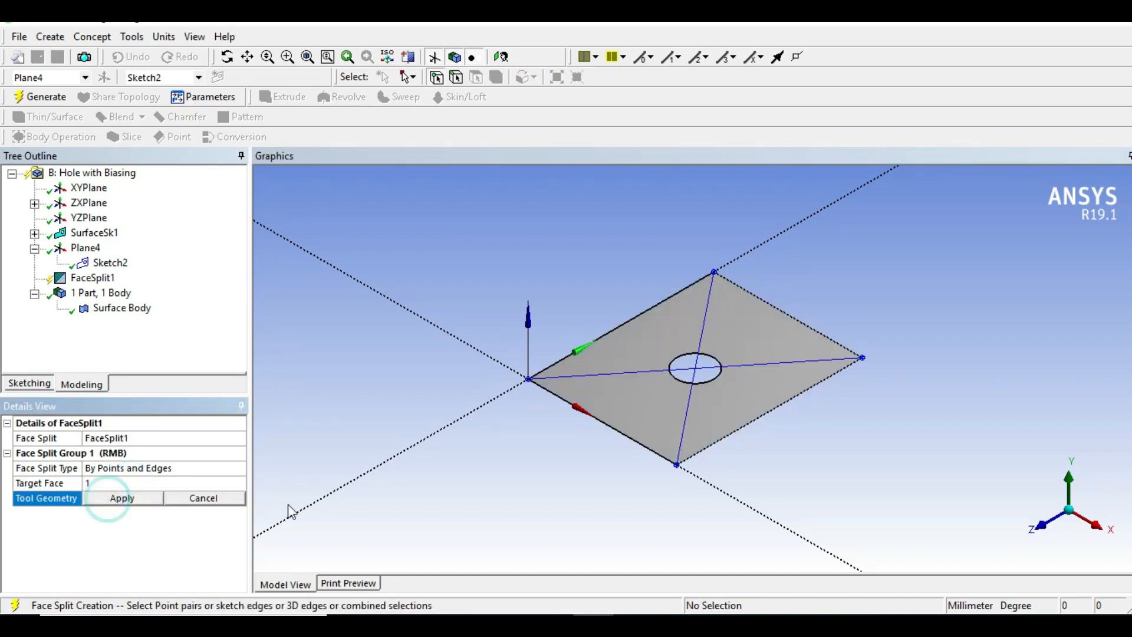
{"action": "left_click", "coordinate": [457, 78]}
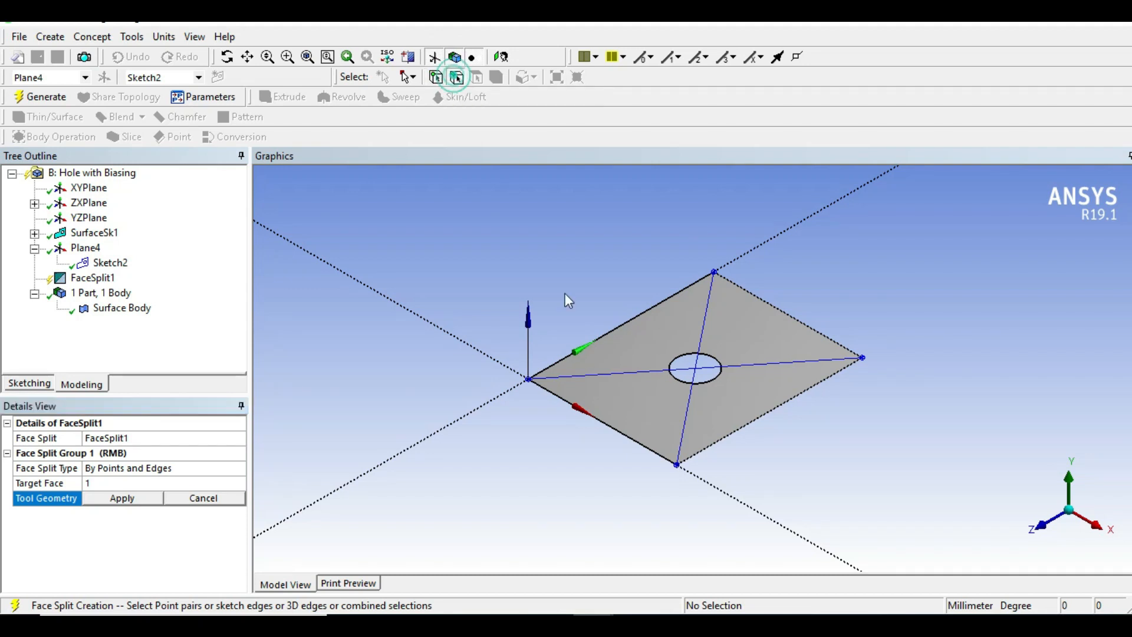
{"action": "left_click", "coordinate": [653, 371]}
{"action": "left_click", "coordinate": [718, 334]}
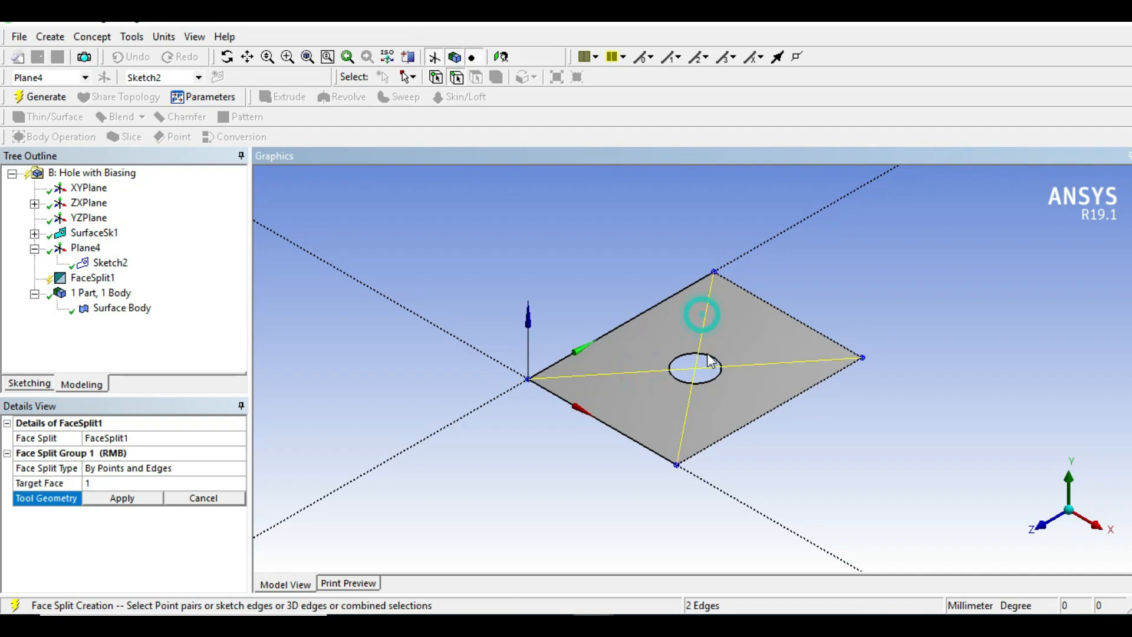
{"action": "left_click", "coordinate": [141, 500]}
{"action": "left_click", "coordinate": [41, 97]}
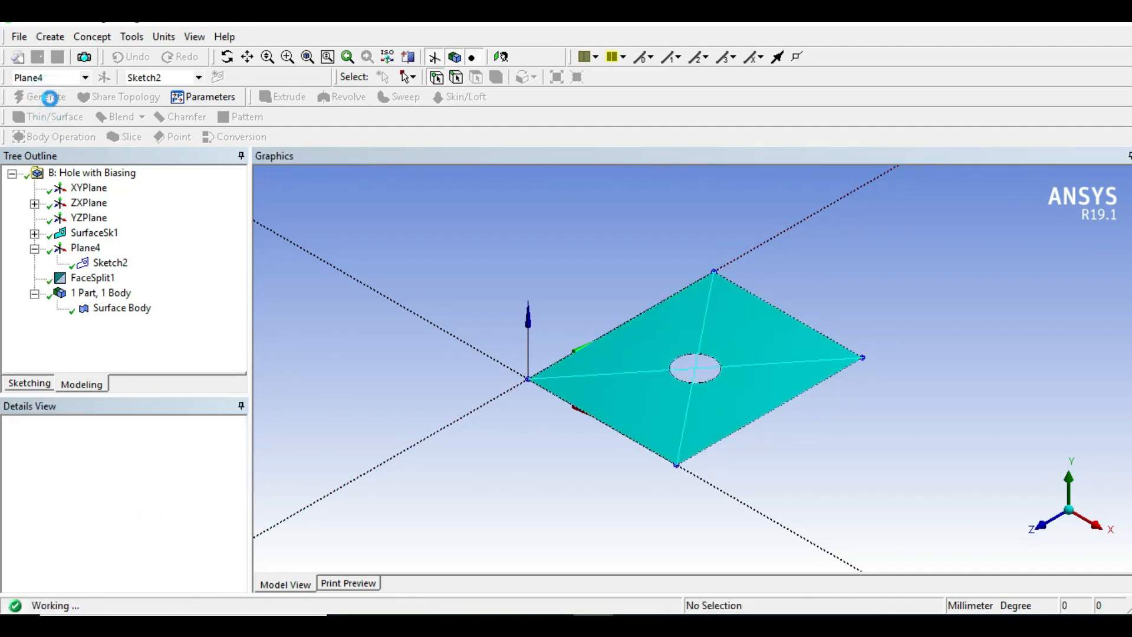
- Select each of the four triangular regions around the hole in turn to check how the face is split
{"action": "left_click", "coordinate": [476, 77]}
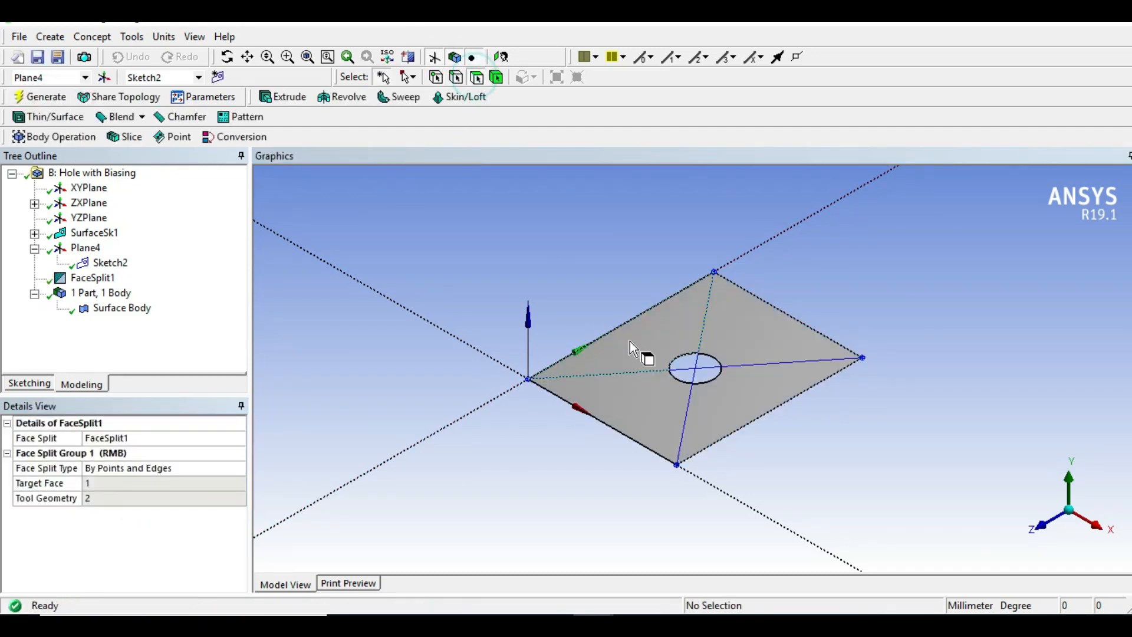
{"action": "left_click", "coordinate": [647, 353]}
{"action": "left_click", "coordinate": [733, 335]}
{"action": "left_click", "coordinate": [746, 388]}
{"action": "left_click", "coordinate": [628, 397]}
{"action": "left_click", "coordinate": [652, 359]}
{"action": "left_click", "coordinate": [716, 337]}
{"action": "left_click", "coordinate": [732, 394]}
{"action": "left_click", "coordinate": [678, 396]}
{"action": "left_click", "coordinate": [669, 355]}
{"action": "left_click", "coordinate": [723, 337]}
{"action": "left_click", "coordinate": [730, 398]}
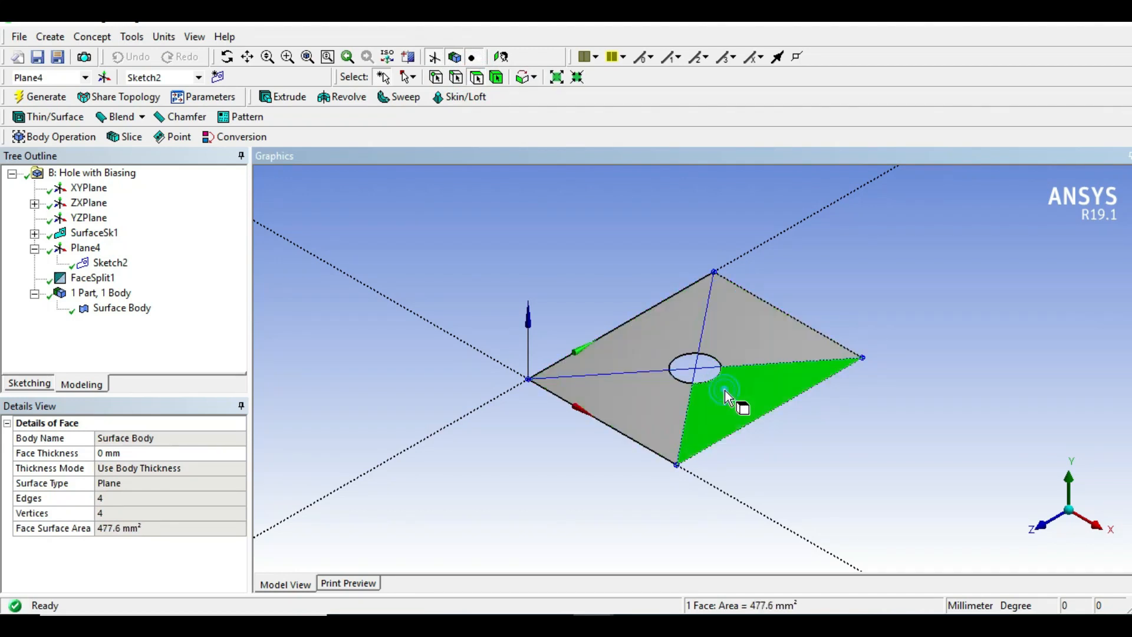
{"action": "left_click", "coordinate": [678, 401]}
{"action": "left_click", "coordinate": [671, 352]}
{"action": "left_click", "coordinate": [563, 457]}
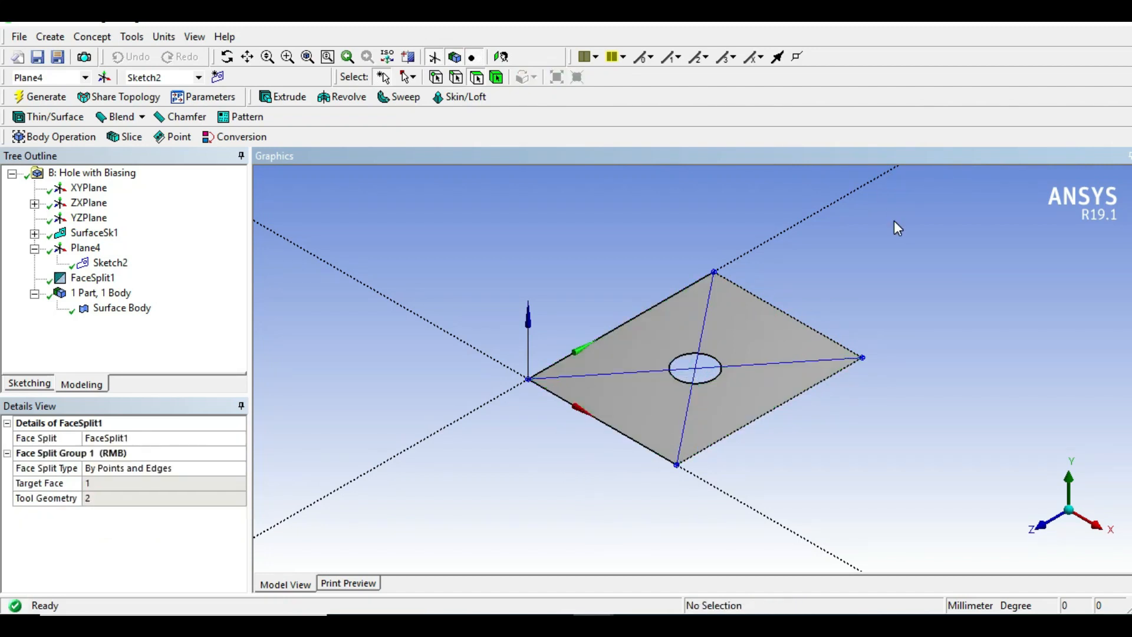
- Open the Hole with Biasing system's model in Mechanical and insert a sizing control on its mesh
{"action": "left_click", "coordinate": [1040, 27]}
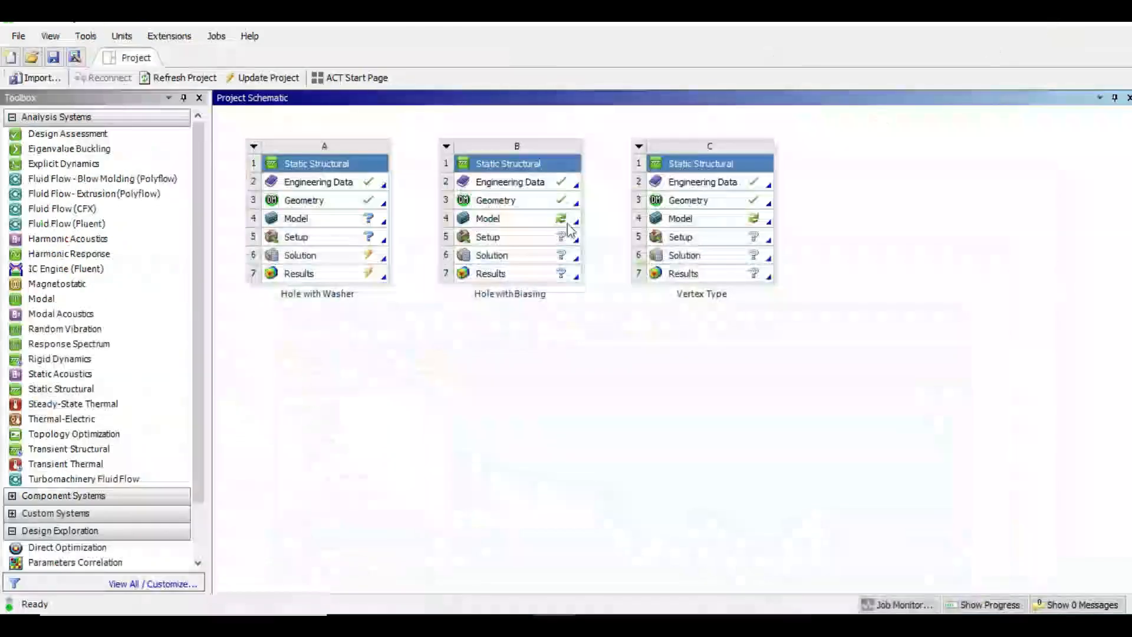
{"action": "double_click", "coordinate": [511, 218]}
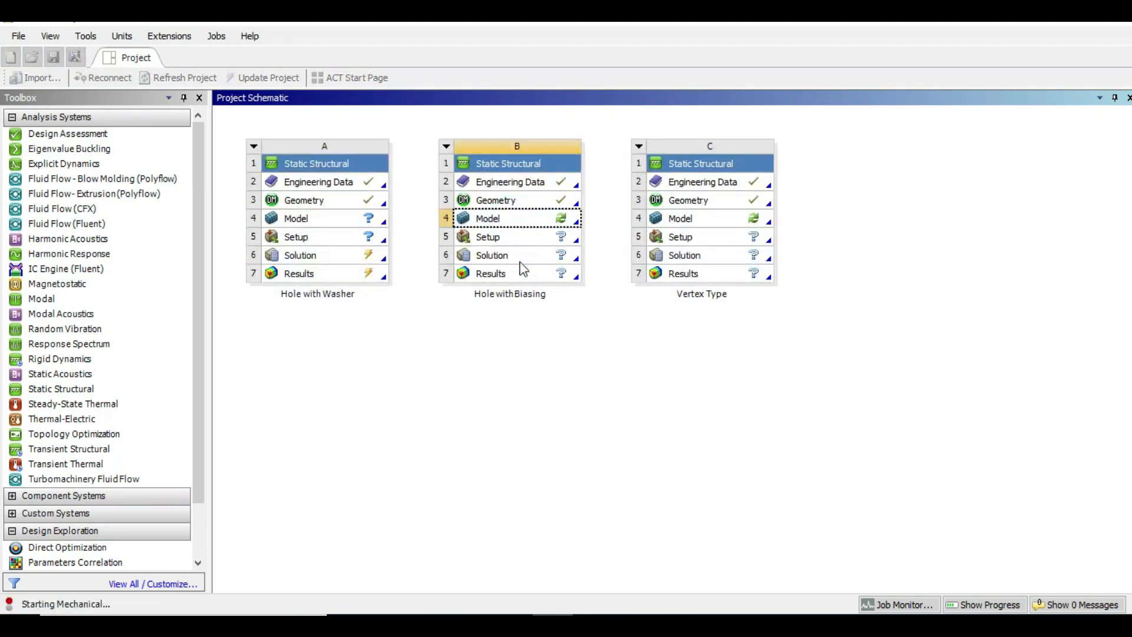
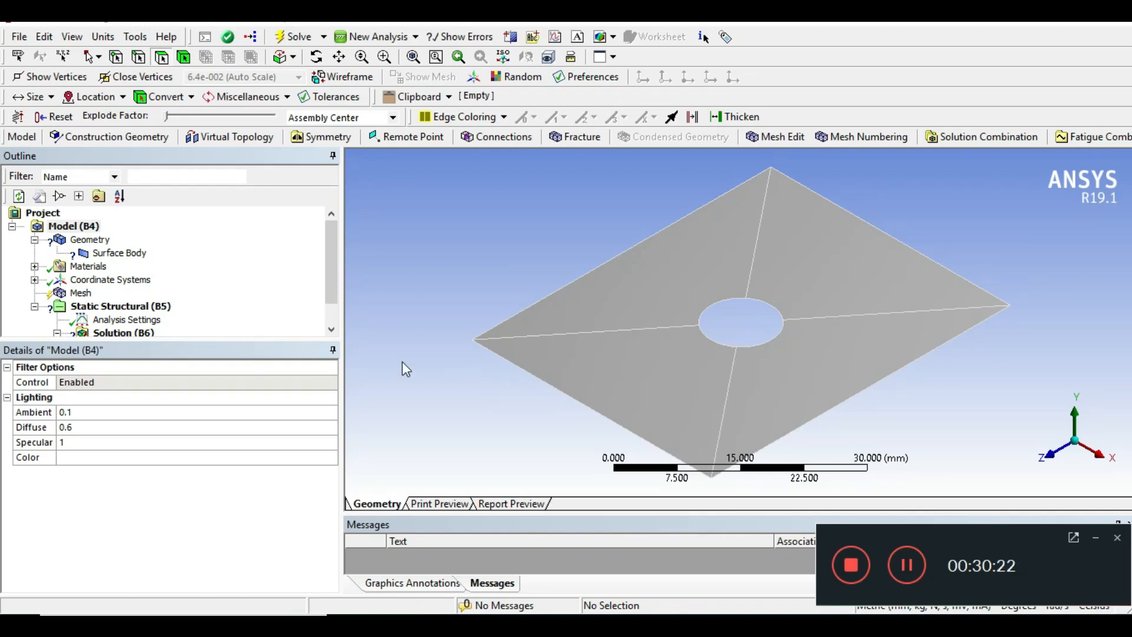
{"action": "left_click", "coordinate": [81, 293]}
{"action": "right_click", "coordinate": [84, 295]}
{"action": "mouse_move", "coordinate": [259, 307]}
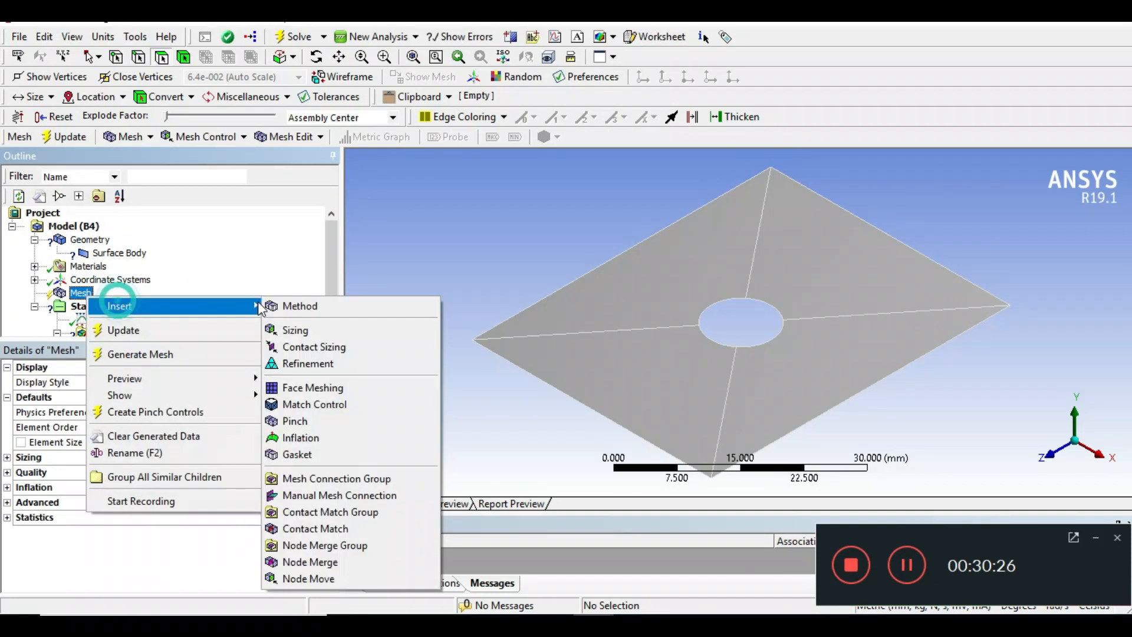
{"action": "left_click", "coordinate": [295, 330]}
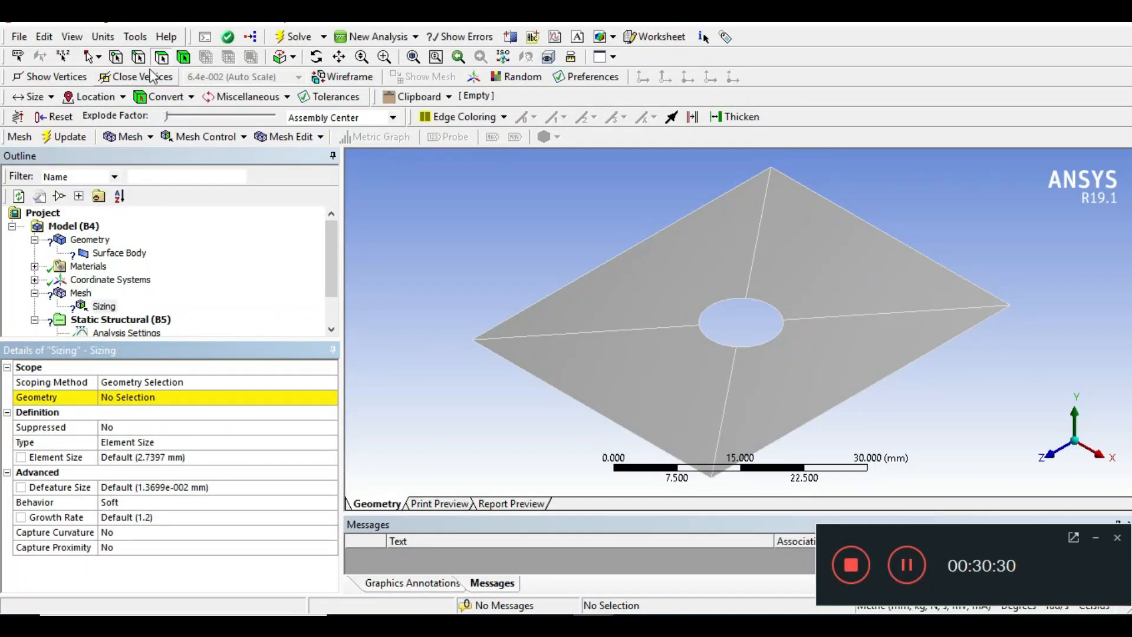
- Scope the sizing control to the four outer edges of the rectangular surface
{"action": "left_click", "coordinate": [139, 57]}
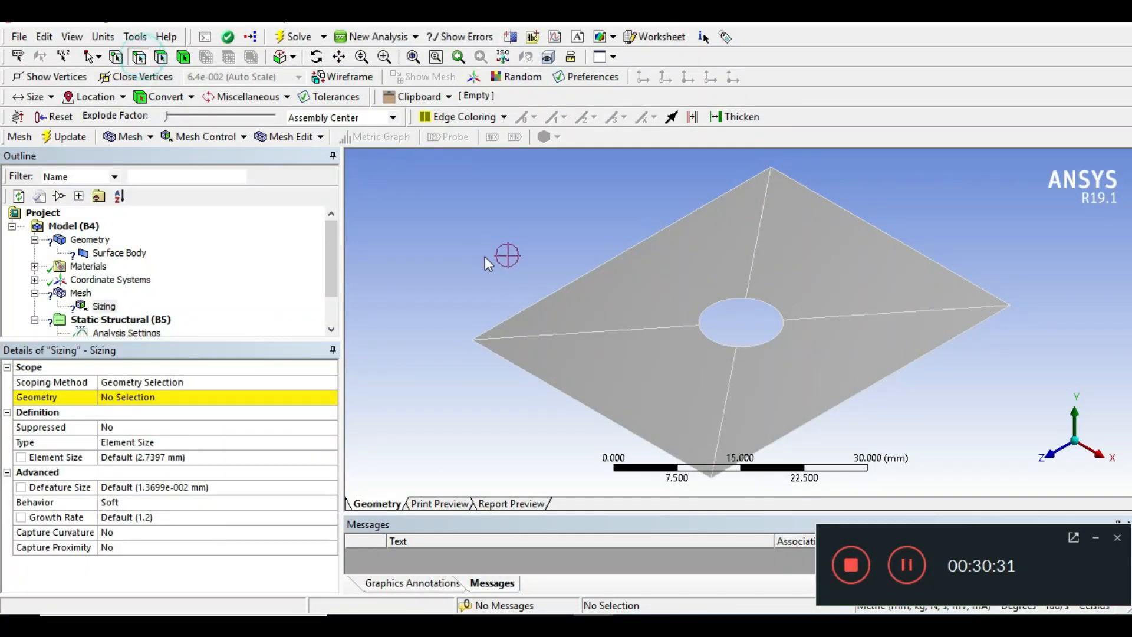
{"action": "left_click", "coordinate": [550, 290]}
{"action": "left_click", "coordinate": [885, 238], "text": "ctrl"}
{"action": "left_click", "coordinate": [904, 368], "text": "ctrl"}
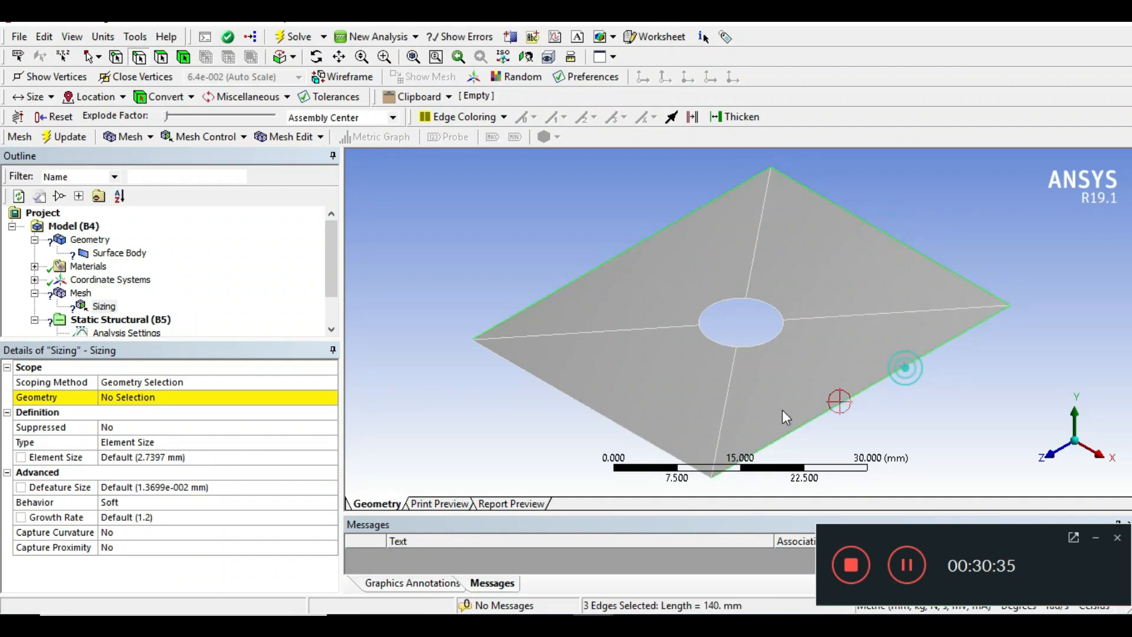
{"action": "left_click", "coordinate": [632, 433], "text": "ctrl"}
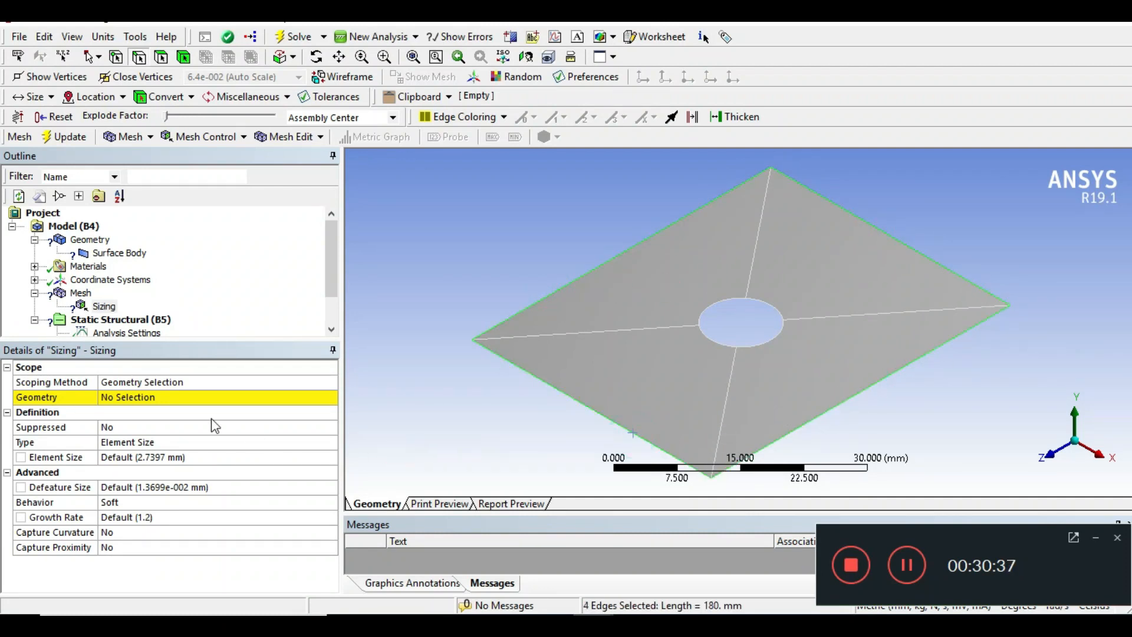
{"action": "left_click", "coordinate": [124, 398]}
{"action": "left_click", "coordinate": [128, 399]}
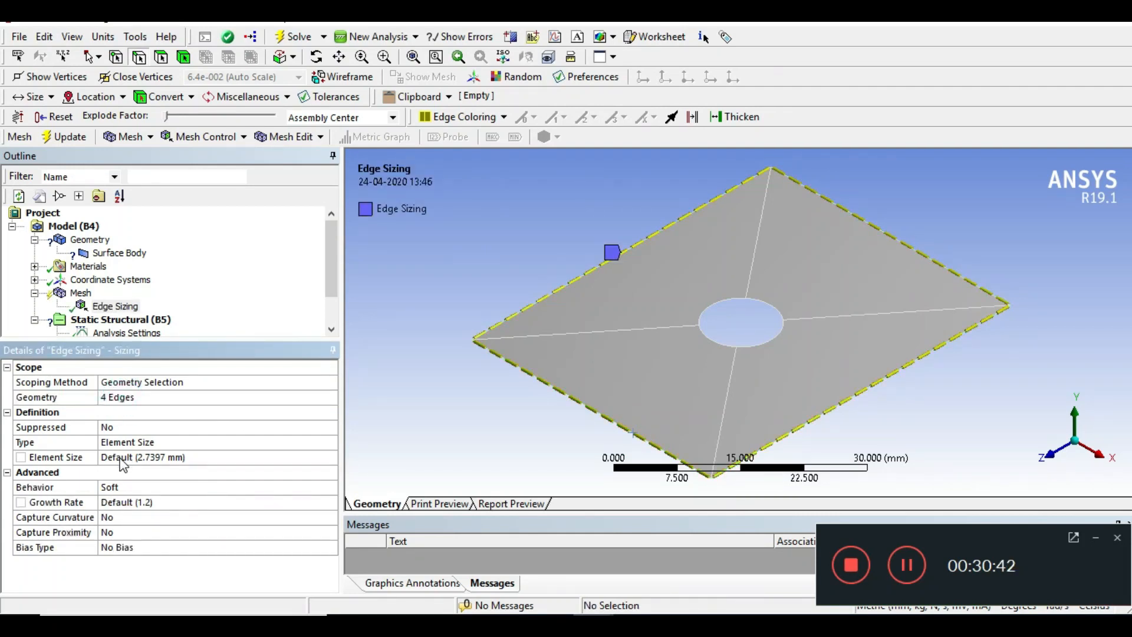
- Switch the edge sizing type to Number of Divisions and set it to 12
{"action": "left_click", "coordinate": [202, 442]}
{"action": "left_click", "coordinate": [328, 443]}
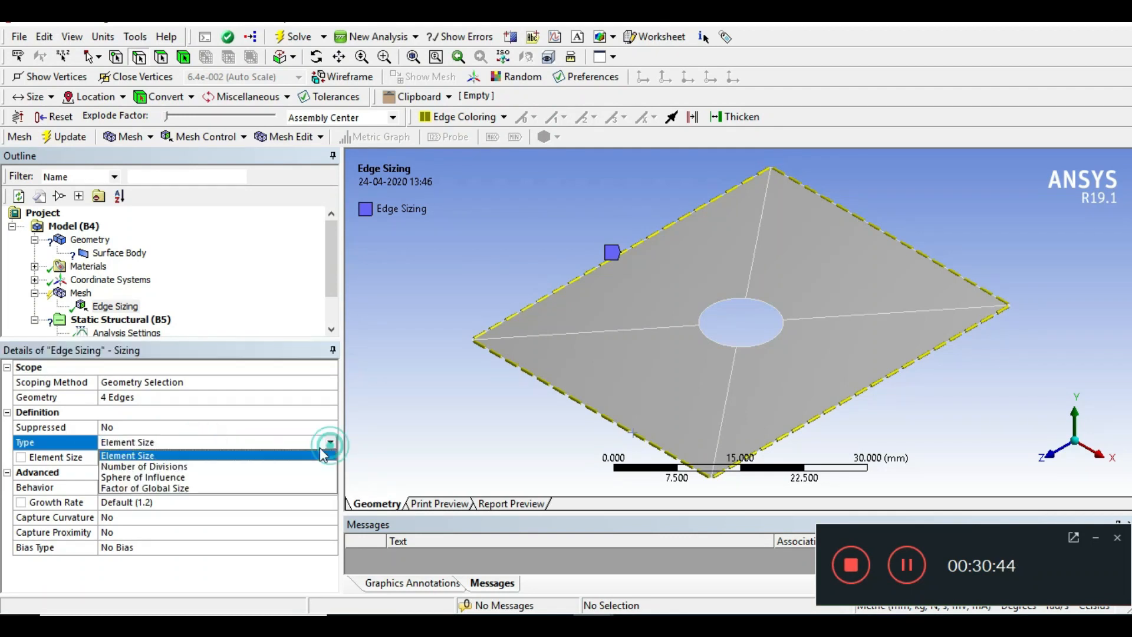
{"action": "left_click", "coordinate": [194, 466]}
{"action": "left_click", "coordinate": [143, 458]}
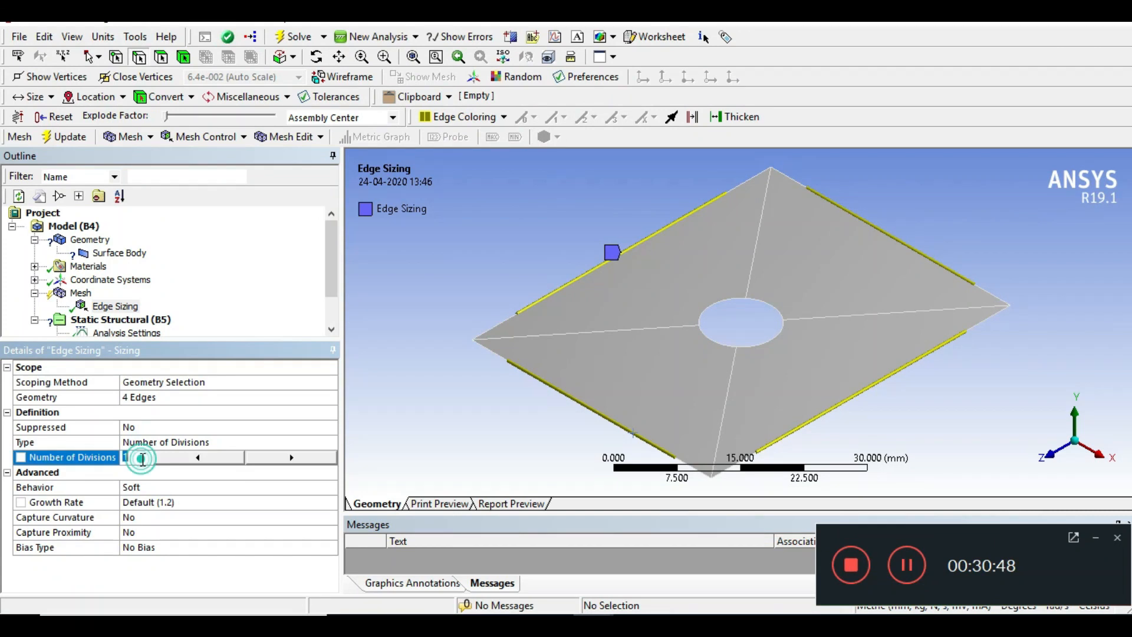
{"action": "type", "text": "12"}
{"action": "key", "text": "Return"}
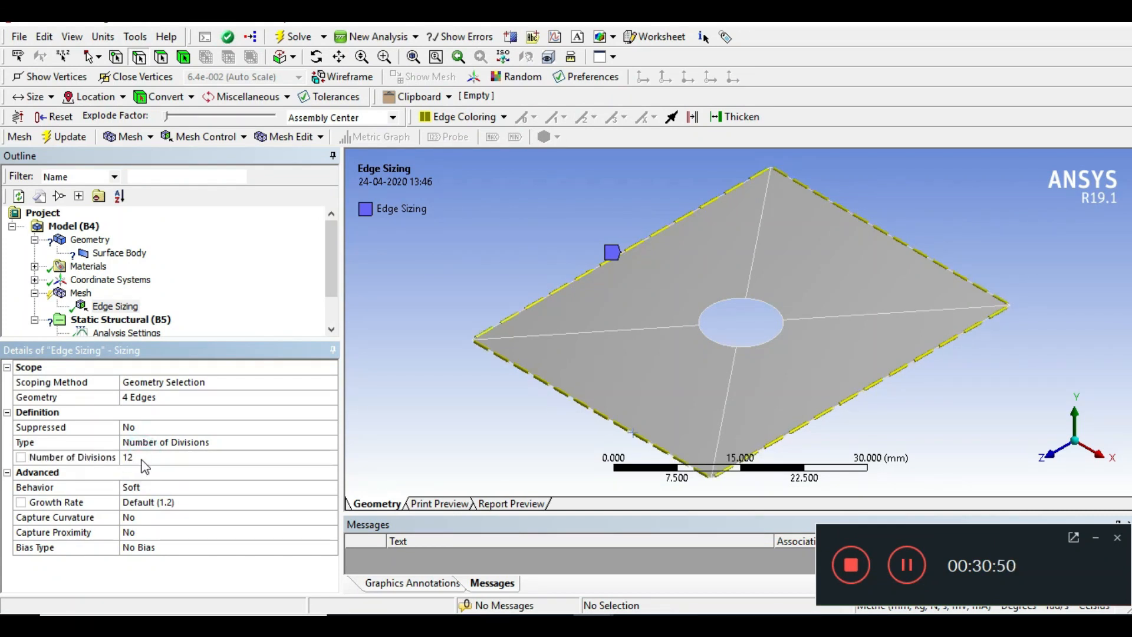
{"action": "left_click", "coordinate": [141, 457]}
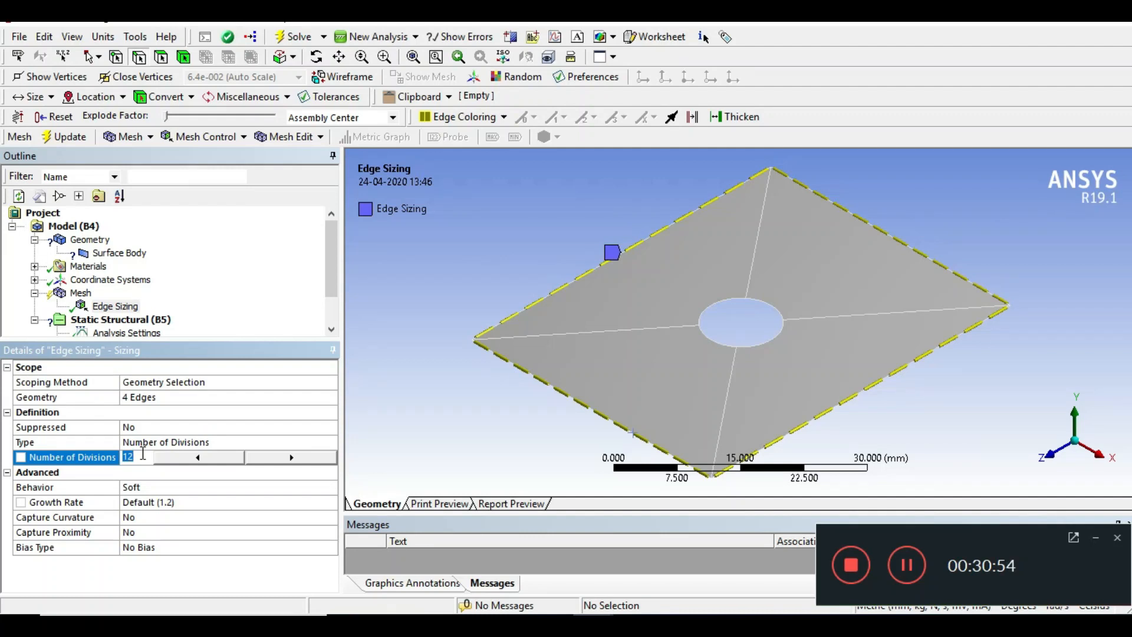
{"action": "left_click", "coordinate": [386, 471]}
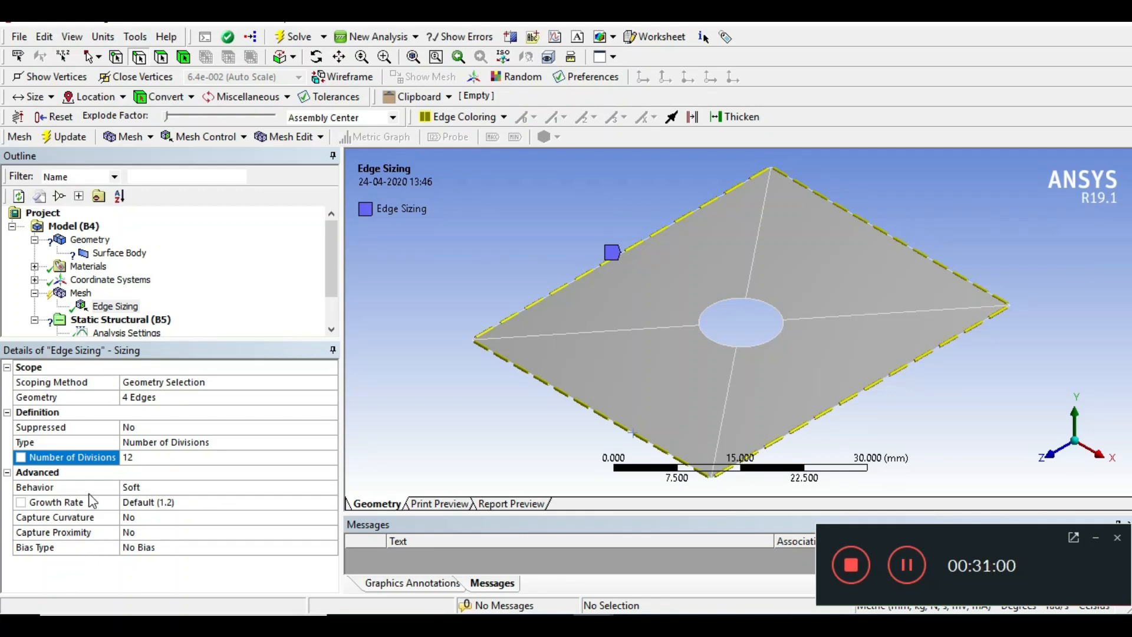
- Set the edge sizing's behavior to Hard
{"action": "left_click", "coordinate": [130, 487]}
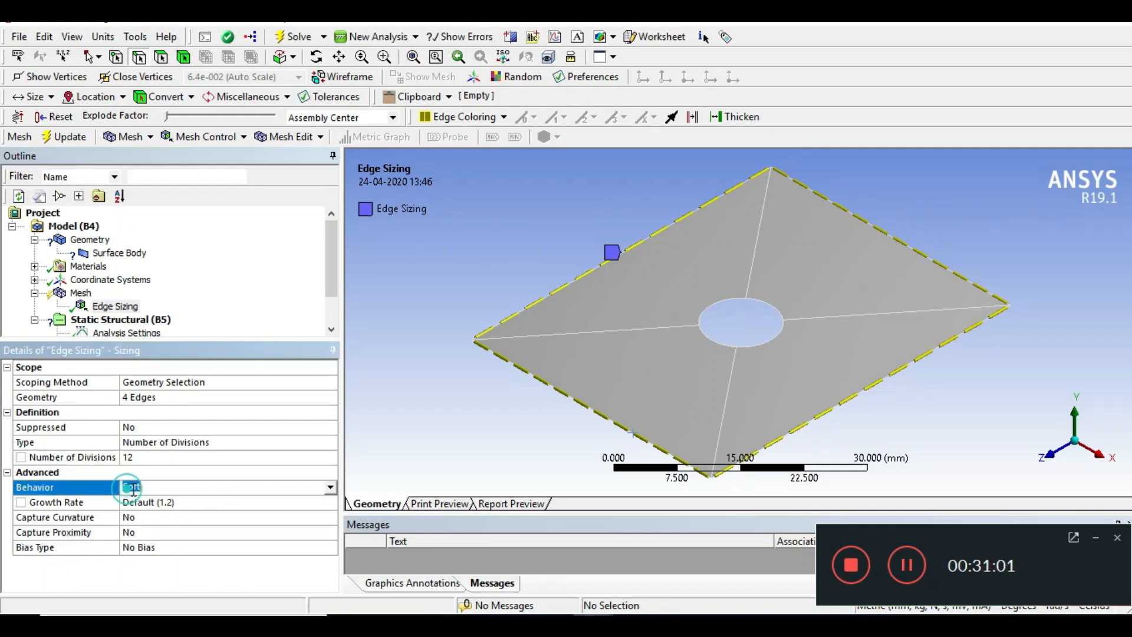
{"action": "left_click", "coordinate": [330, 487]}
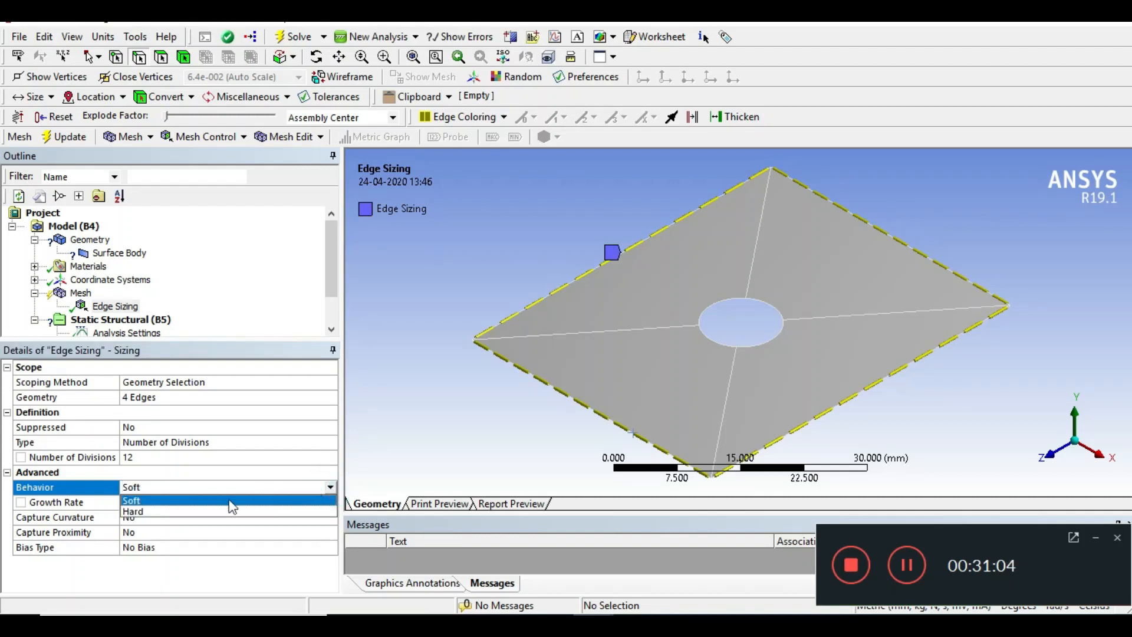
{"action": "left_click", "coordinate": [193, 511]}
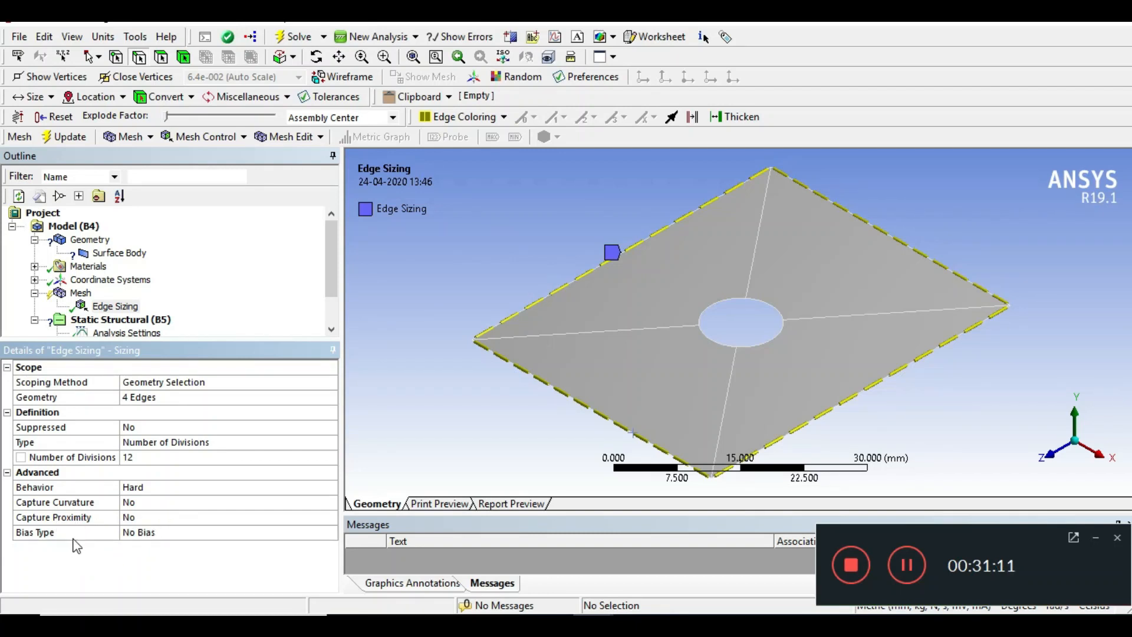
- Apply the long-to-short bias type to the edge sizing, using the Bias Factor option with a factor of 5
{"action": "left_click", "coordinate": [140, 532]}
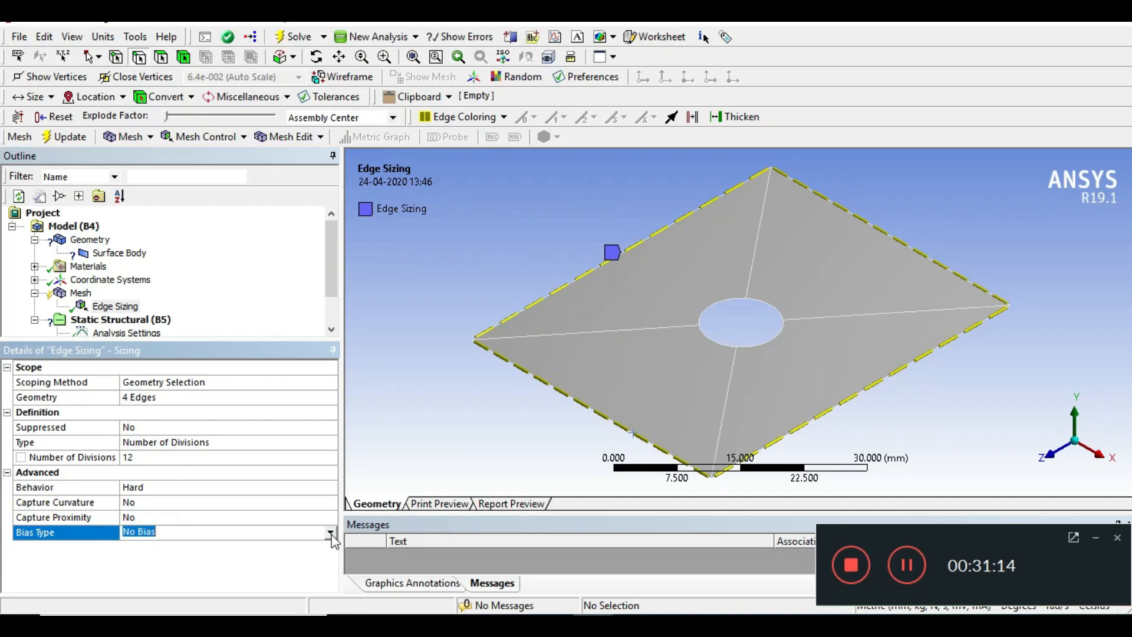
{"action": "left_click", "coordinate": [329, 534]}
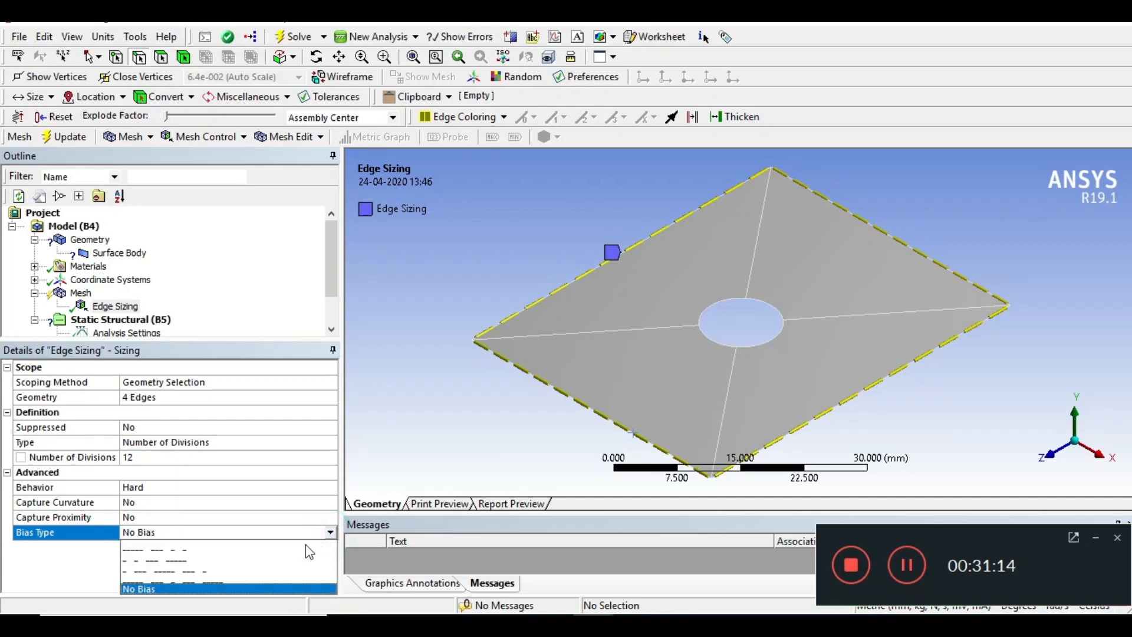
{"action": "left_click", "coordinate": [179, 556]}
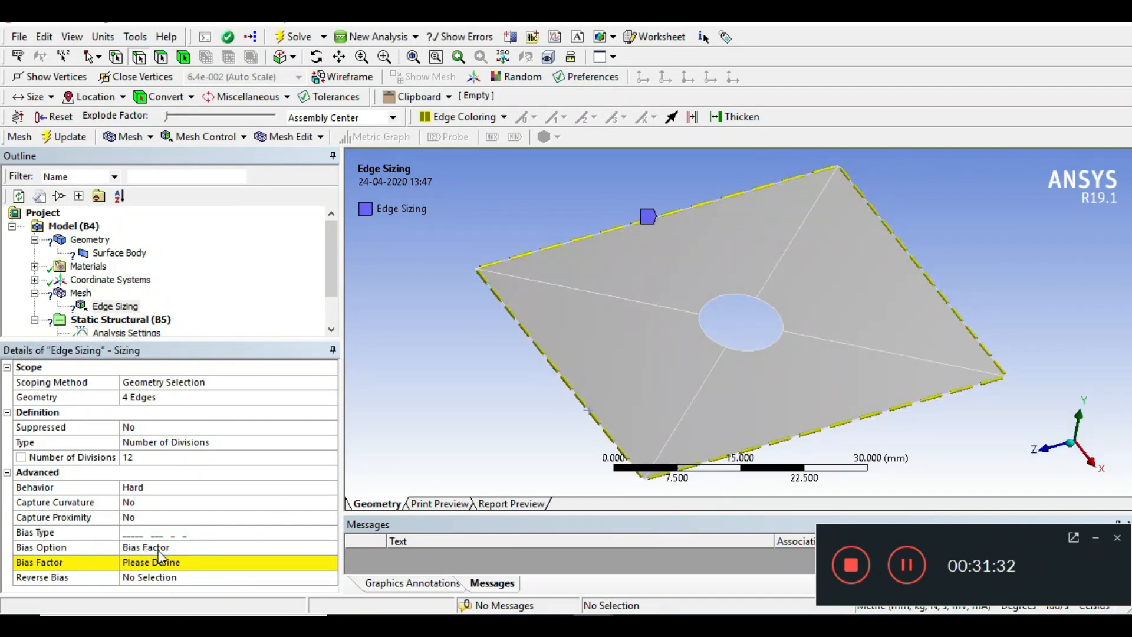
{"action": "left_click", "coordinate": [159, 548]}
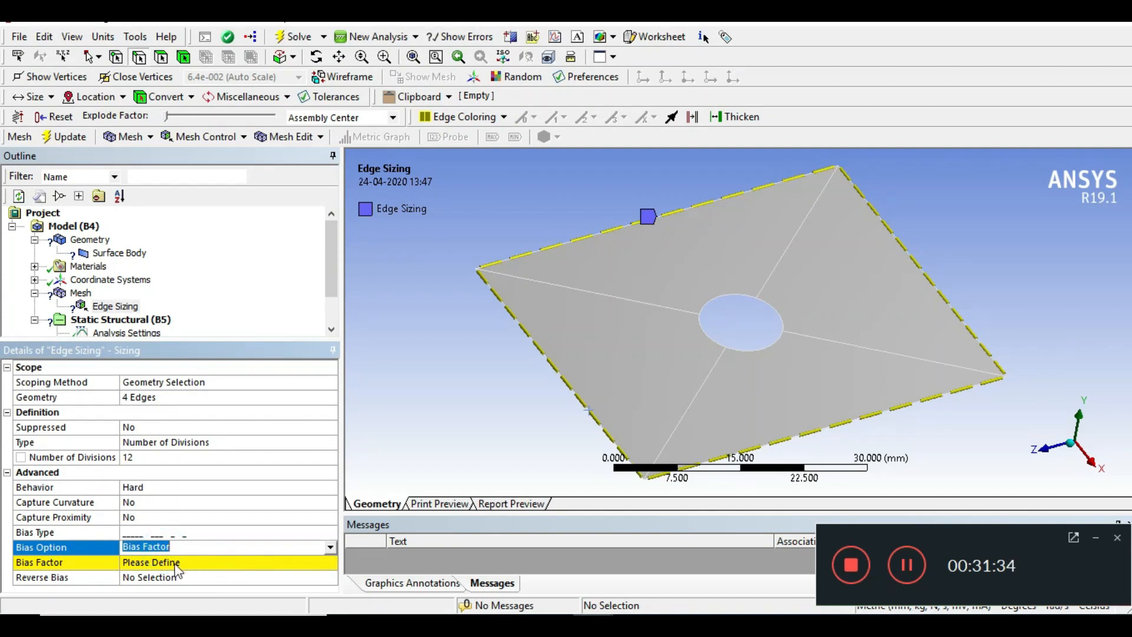
{"action": "left_click", "coordinate": [332, 548]}
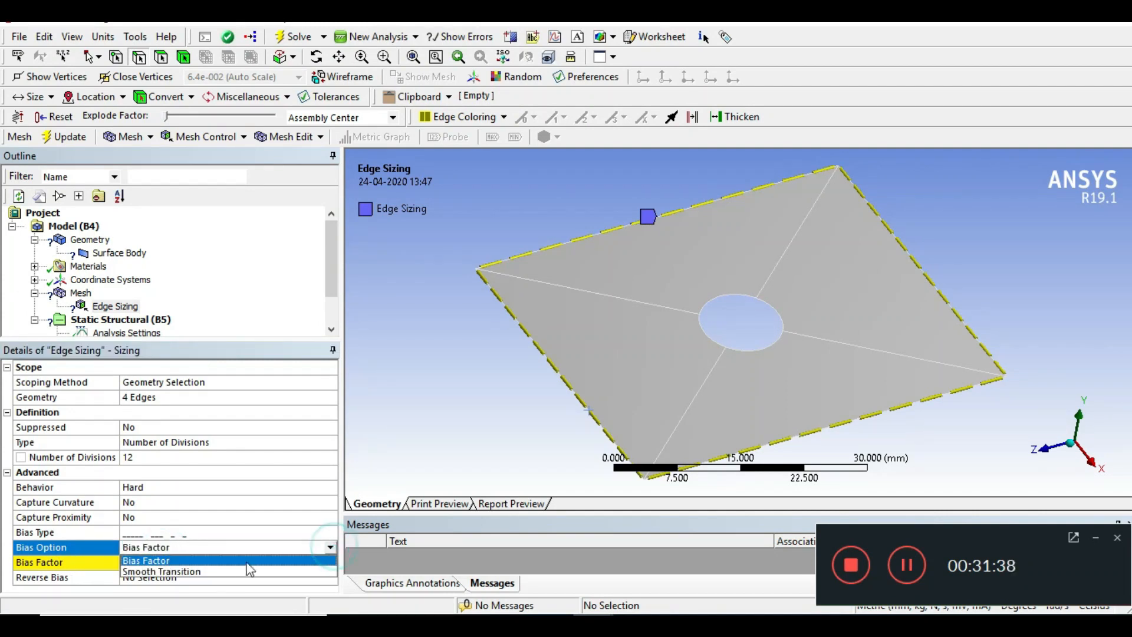
{"action": "left_click", "coordinate": [163, 561]}
{"action": "left_click", "coordinate": [148, 563]}
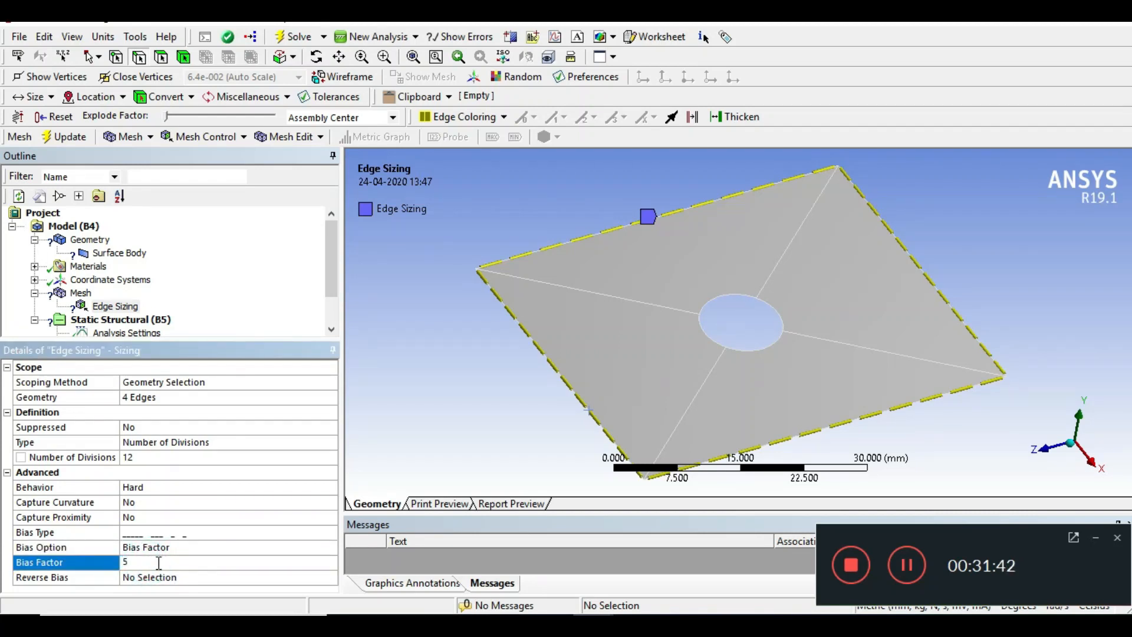
{"action": "key", "text": "Return"}
- Examine how the biased divisions are spaced along the outer edges near the rectangle's corners
{"action": "middle_click_drag", "start_coordinate": [451, 442], "coordinate": [443, 436]}
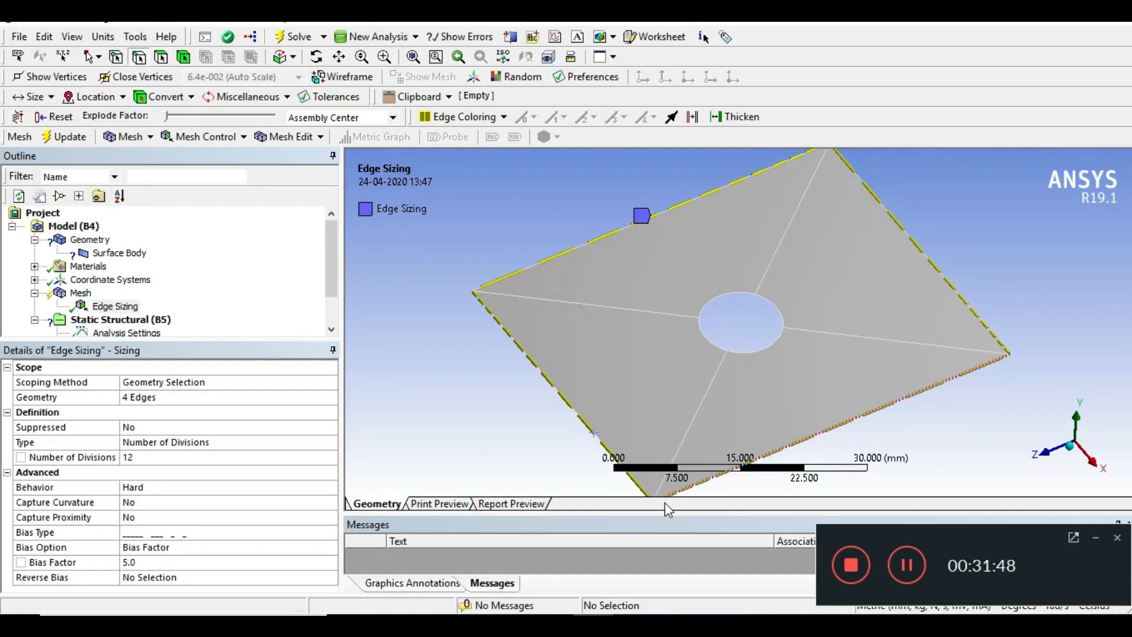
{"action": "middle_click_drag", "start_coordinate": [861, 257], "coordinate": [861, 284]}
{"action": "scroll", "coordinate": [470, 366], "scroll_direction": "up", "scroll_amount": 5}
{"action": "middle_click_drag", "start_coordinate": [471, 357], "coordinate": [507, 265]}
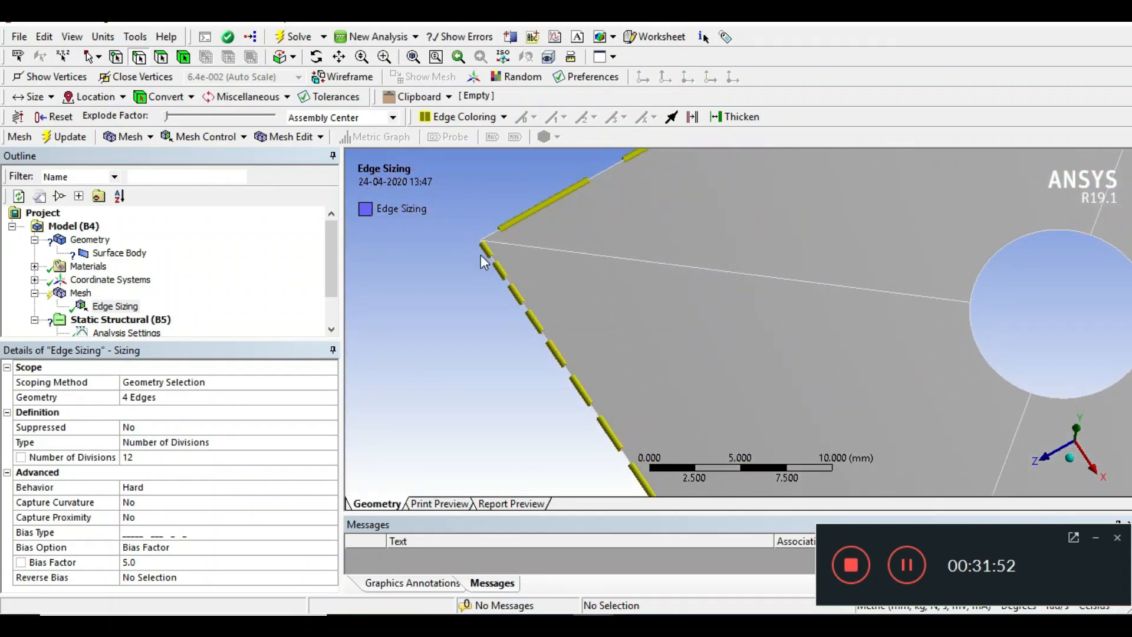
{"action": "middle_click_drag", "start_coordinate": [473, 302], "coordinate": [509, 275]}
{"action": "scroll", "coordinate": [508, 275], "scroll_direction": "down", "scroll_amount": 3}
{"action": "middle_click_drag", "start_coordinate": [625, 320], "coordinate": [495, 212]}
{"action": "scroll", "coordinate": [566, 280], "scroll_direction": "up", "scroll_amount": 2}
{"action": "middle_click_drag", "start_coordinate": [710, 385], "coordinate": [588, 374], "text": "ctrl"}
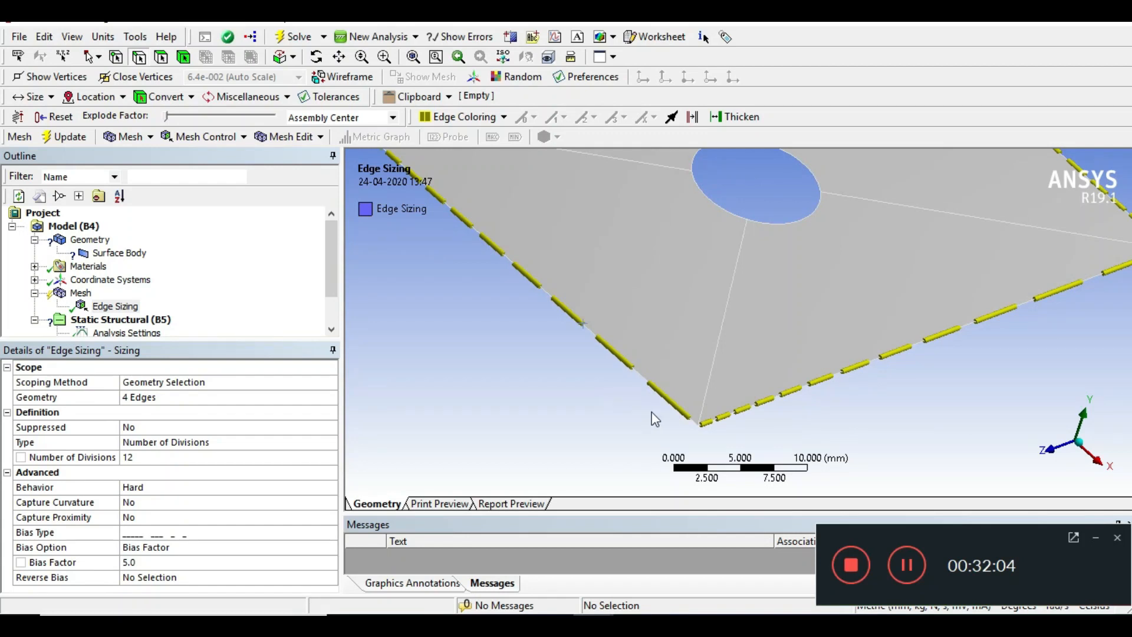
{"action": "scroll", "coordinate": [653, 412], "scroll_direction": "up", "scroll_amount": 2}
{"action": "scroll", "coordinate": [702, 395], "scroll_direction": "down", "scroll_amount": 4}
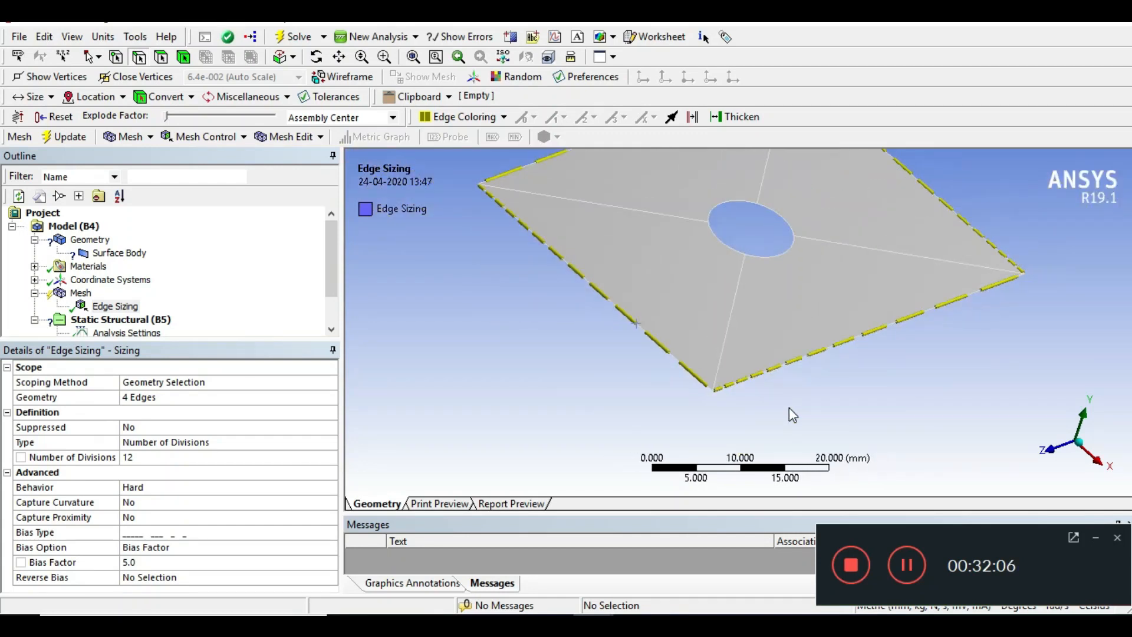
{"action": "scroll", "coordinate": [790, 398], "scroll_direction": "down", "scroll_amount": 2}
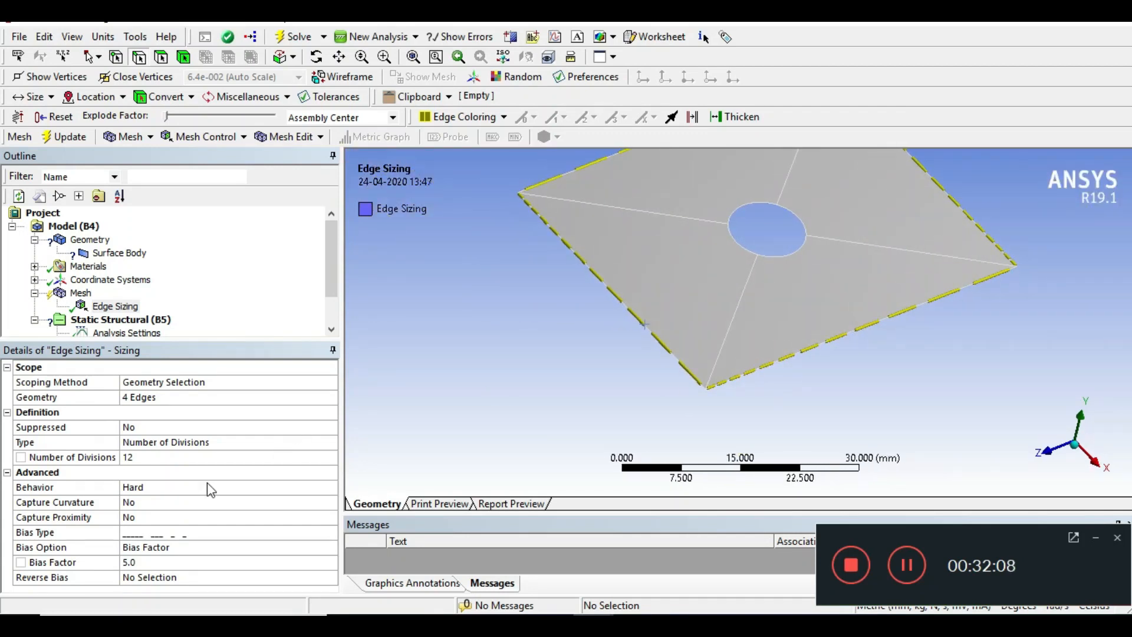
- Change the edge sizing's bias type to the short-to-long pattern and check the divisions on the outer edges
{"action": "left_click", "coordinate": [171, 532]}
{"action": "left_click", "coordinate": [329, 533]}
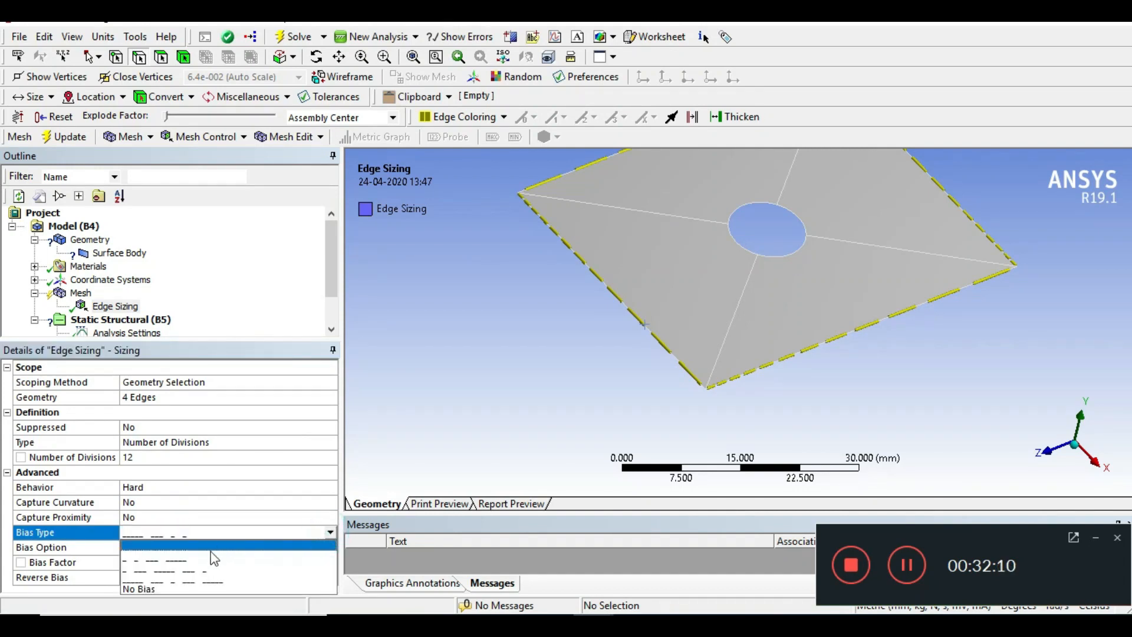
{"action": "left_click", "coordinate": [199, 555]}
{"action": "mouse_move", "coordinate": [617, 349]}
{"action": "middle_mouse_down"}
{"action": "mouse_move", "coordinate": [622, 361]}
{"action": "mouse_move", "coordinate": [614, 348]}
{"action": "middle_mouse_up"}
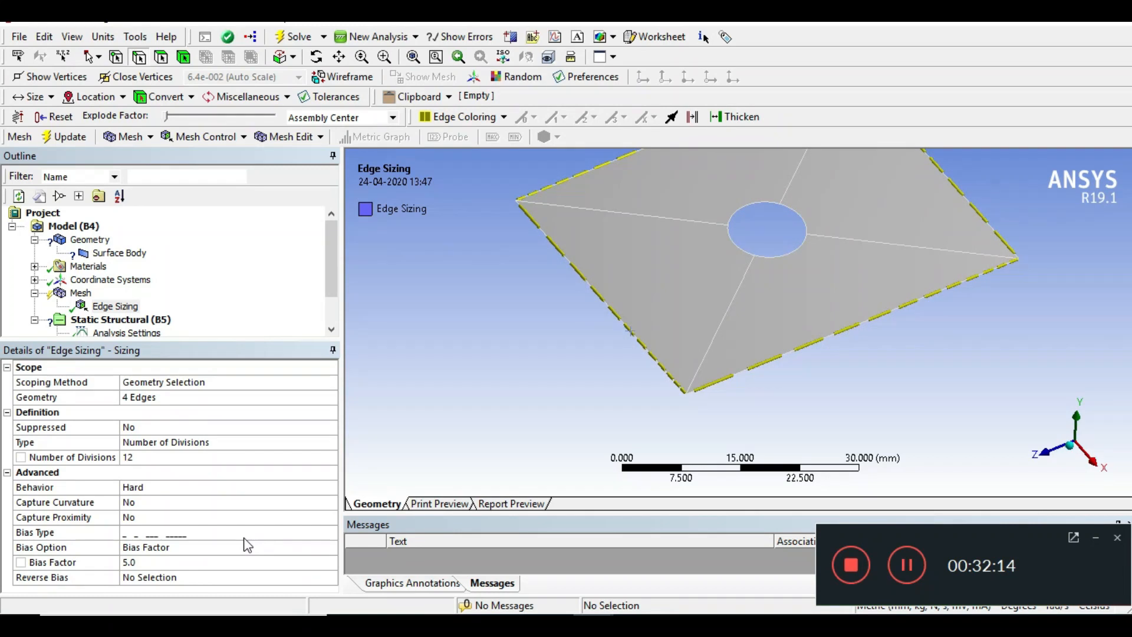
- Switch the edge sizing's bias type to the short-long-short pattern, with the longest divisions at the middle of each edge
{"action": "left_click", "coordinate": [244, 537]}
{"action": "left_click", "coordinate": [329, 537]}
{"action": "left_click", "coordinate": [215, 570]}
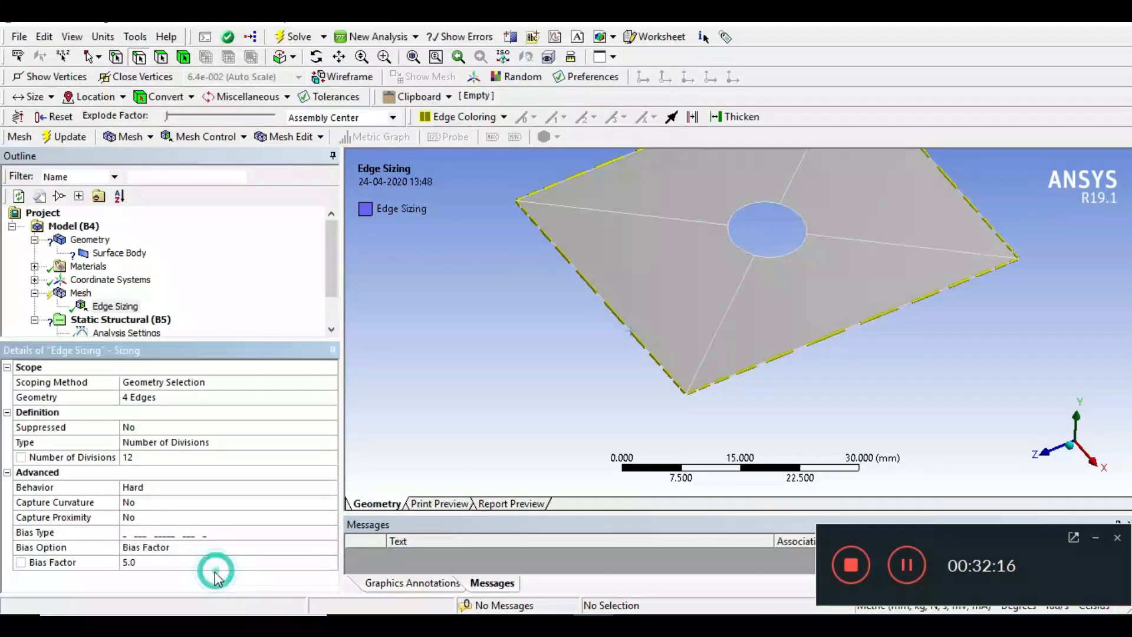
{"action": "mouse_move", "coordinate": [533, 389]}
{"action": "middle_mouse_down"}
{"action": "mouse_move", "coordinate": [533, 369]}
{"action": "mouse_move", "coordinate": [548, 384]}
{"action": "middle_mouse_up"}
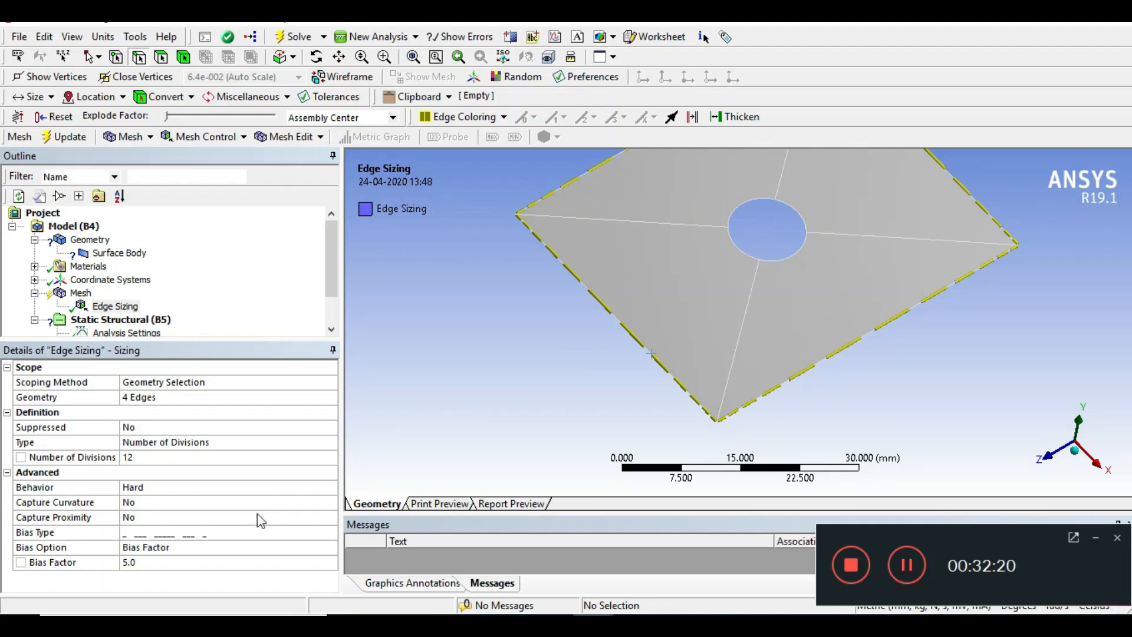
- Switch the edge sizing's bias type to the long-short-long pattern, with the shortest divisions at the middle of each edge
{"action": "left_click", "coordinate": [232, 533]}
{"action": "left_click", "coordinate": [329, 533]}
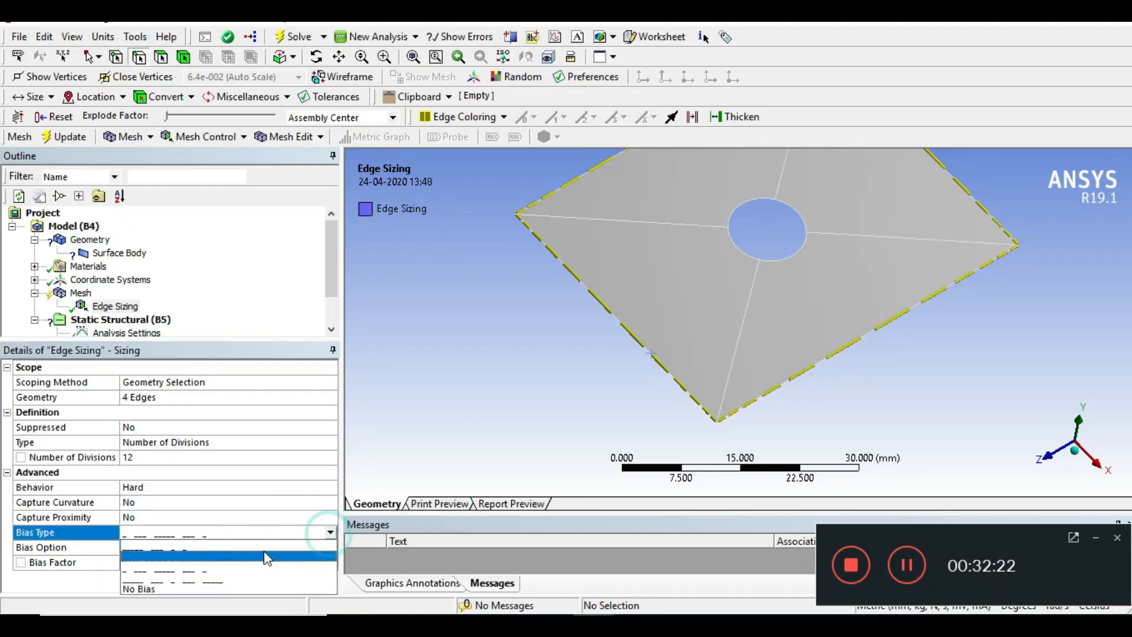
{"action": "left_click", "coordinate": [216, 578]}
{"action": "middle_click_drag", "start_coordinate": [555, 416], "coordinate": [563, 370]}
{"action": "scroll", "coordinate": [597, 313], "scroll_direction": "up", "scroll_amount": 1}
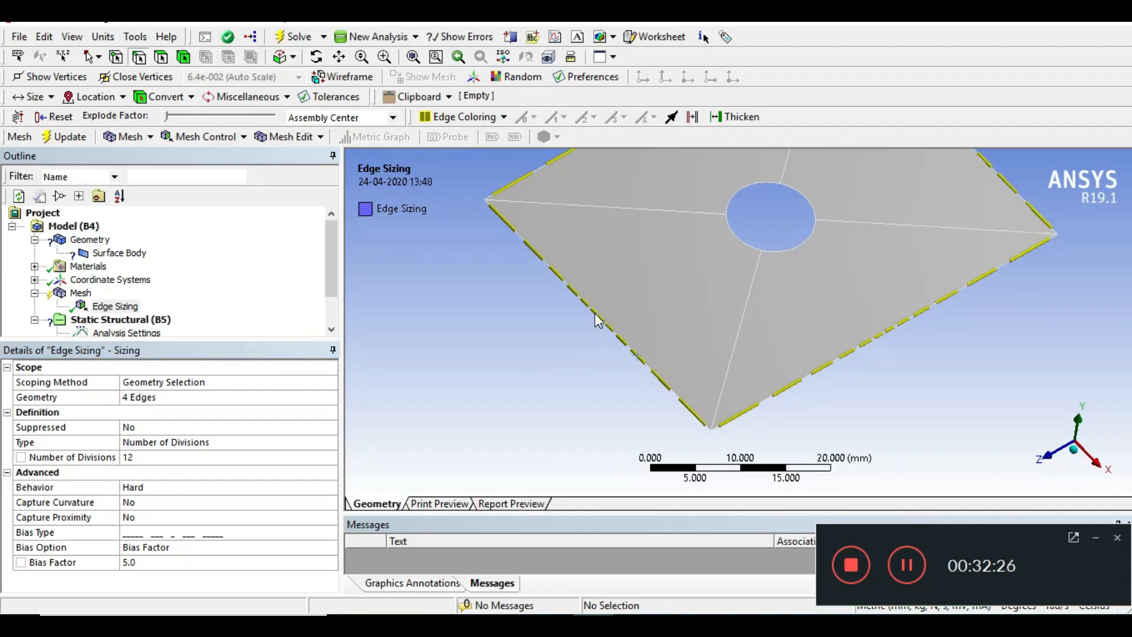
- Set the outer edge sizing's bias type back to No Bias
{"action": "left_click", "coordinate": [242, 534]}
{"action": "left_click", "coordinate": [330, 532]}
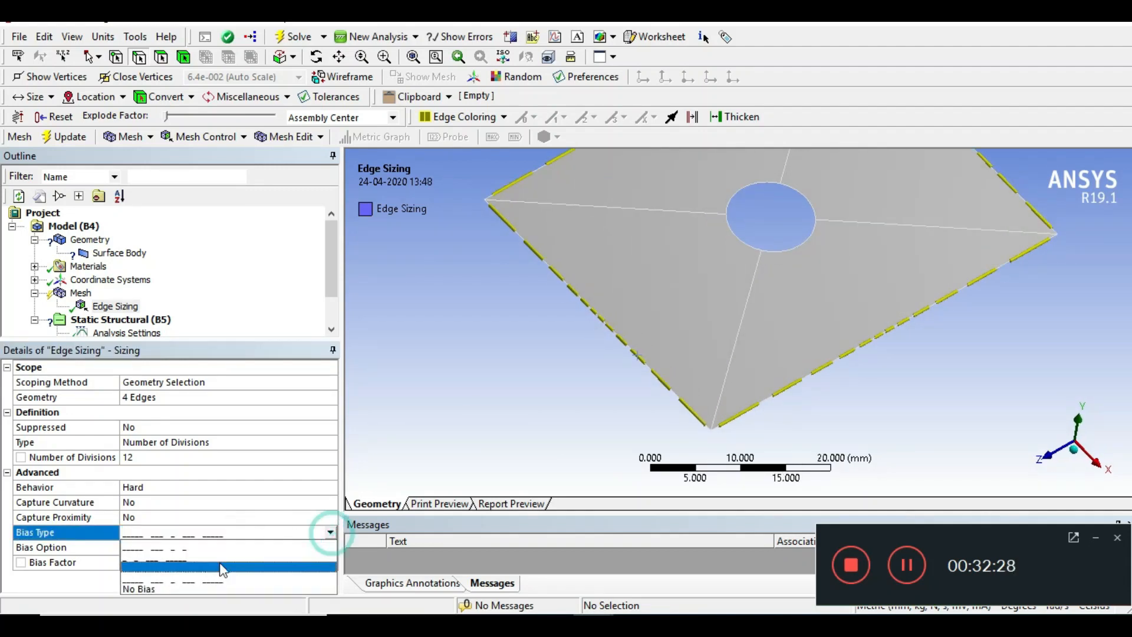
{"action": "left_click", "coordinate": [166, 589]}
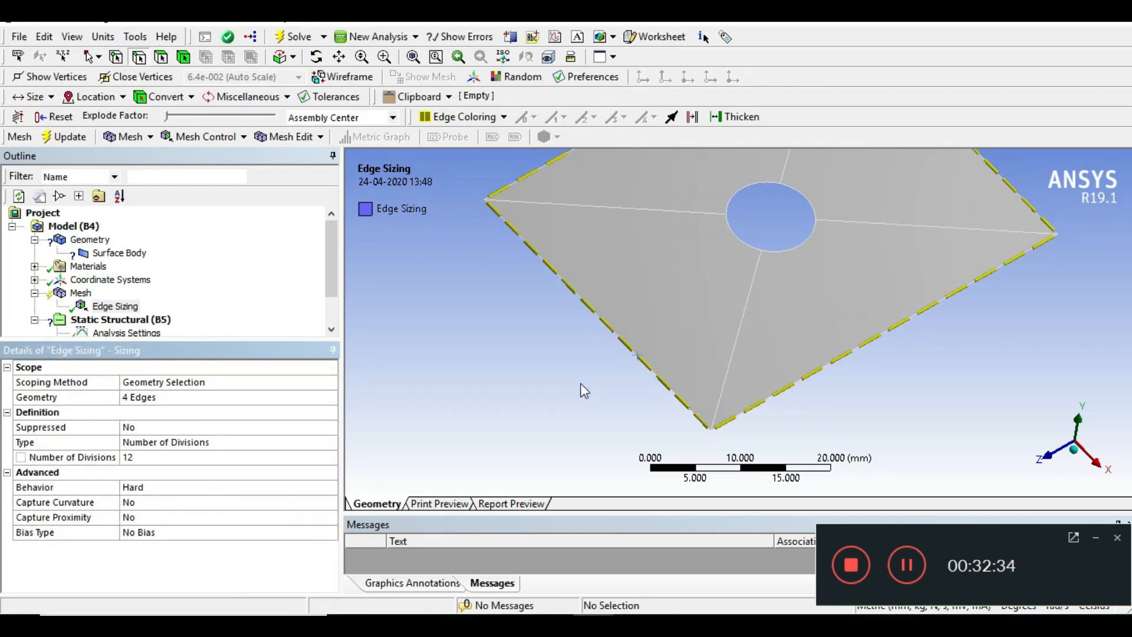
- Insert a second sizing control on the mesh, scoped to the two diagonal edges running from the hole to the left and upper corners
{"action": "scroll", "coordinate": [584, 387], "scroll_direction": "down", "scroll_amount": 2}
{"action": "middle_click_drag", "start_coordinate": [841, 351], "coordinate": [781, 369], "text": "ctrl"}
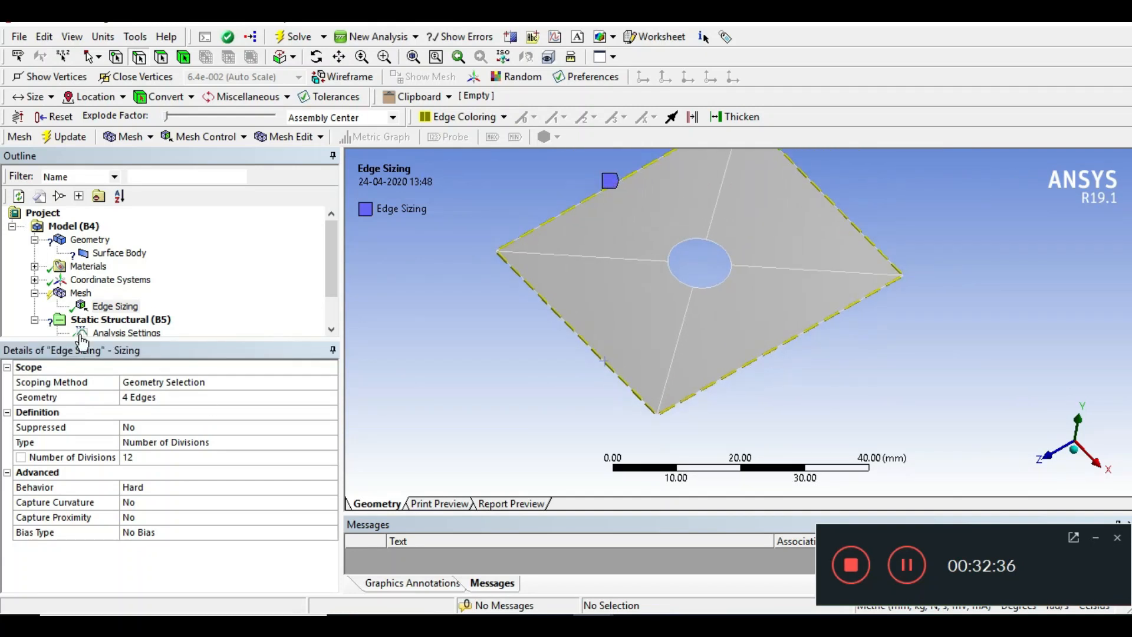
{"action": "left_click", "coordinate": [81, 293]}
{"action": "right_click", "coordinate": [81, 293]}
{"action": "mouse_move", "coordinate": [171, 304]}
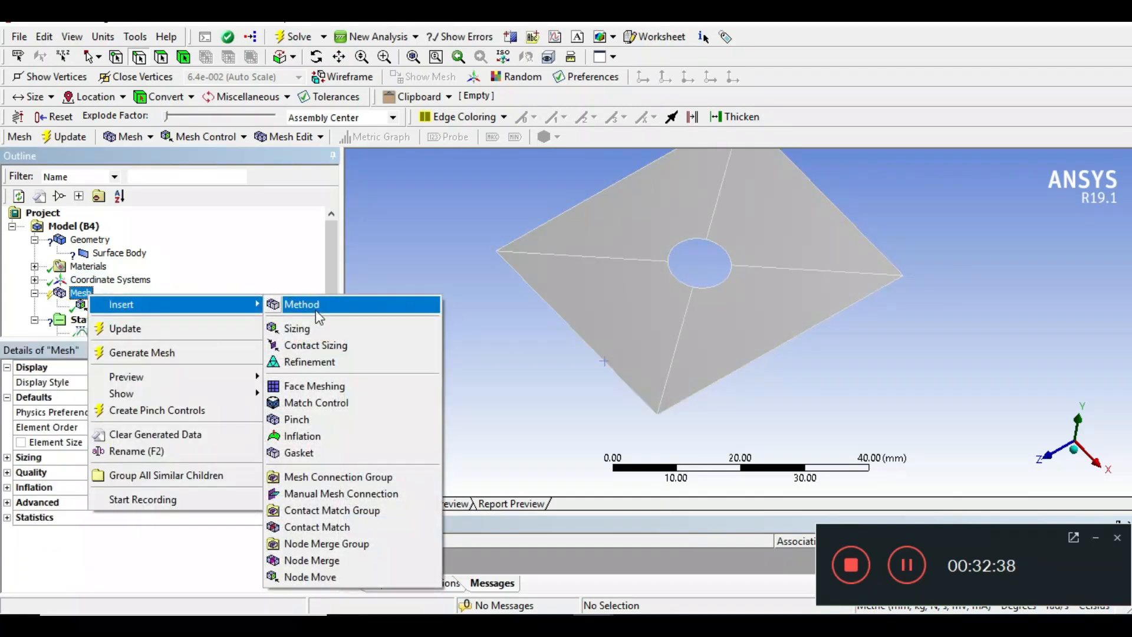
{"action": "left_click", "coordinate": [318, 328]}
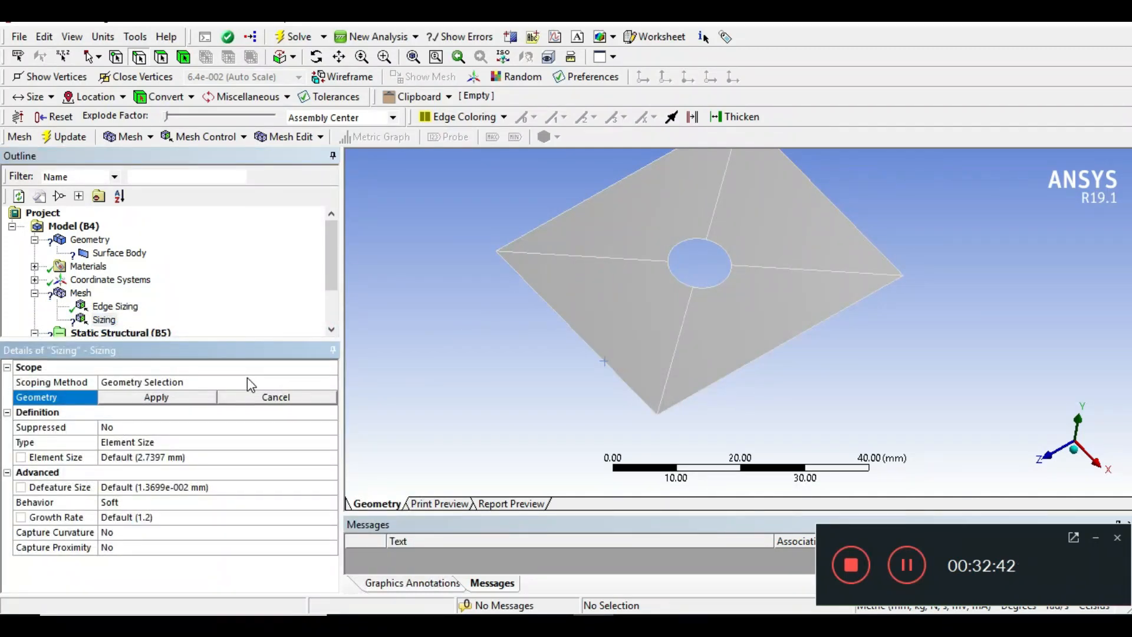
{"action": "left_click", "coordinate": [573, 255]}
{"action": "left_click", "coordinate": [715, 204], "text": "ctrl"}
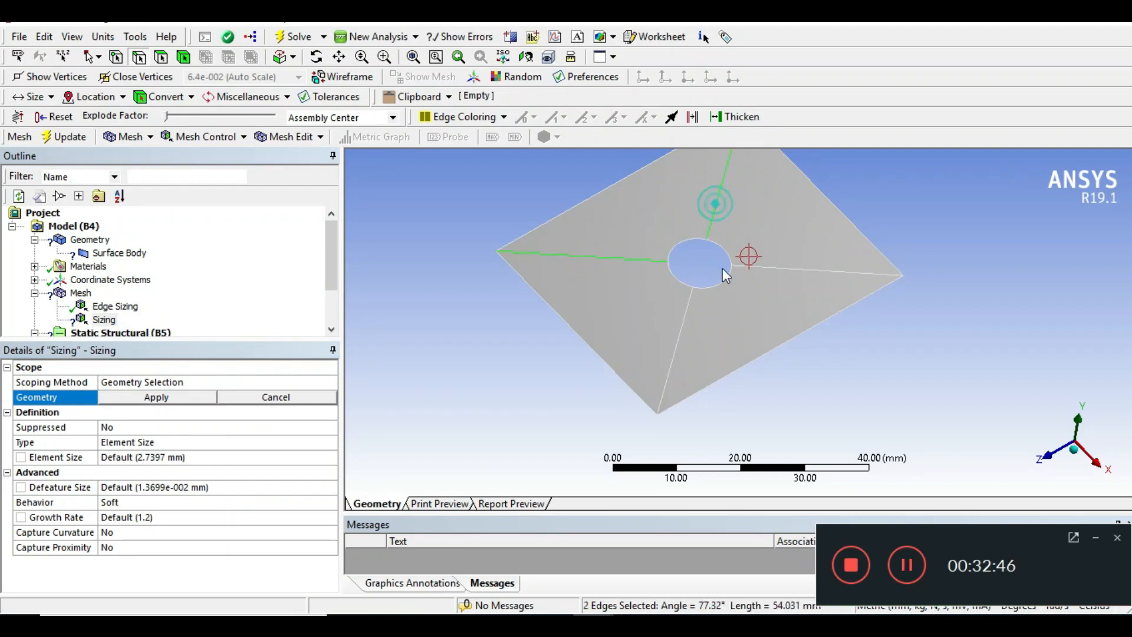
{"action": "left_click", "coordinate": [177, 397]}
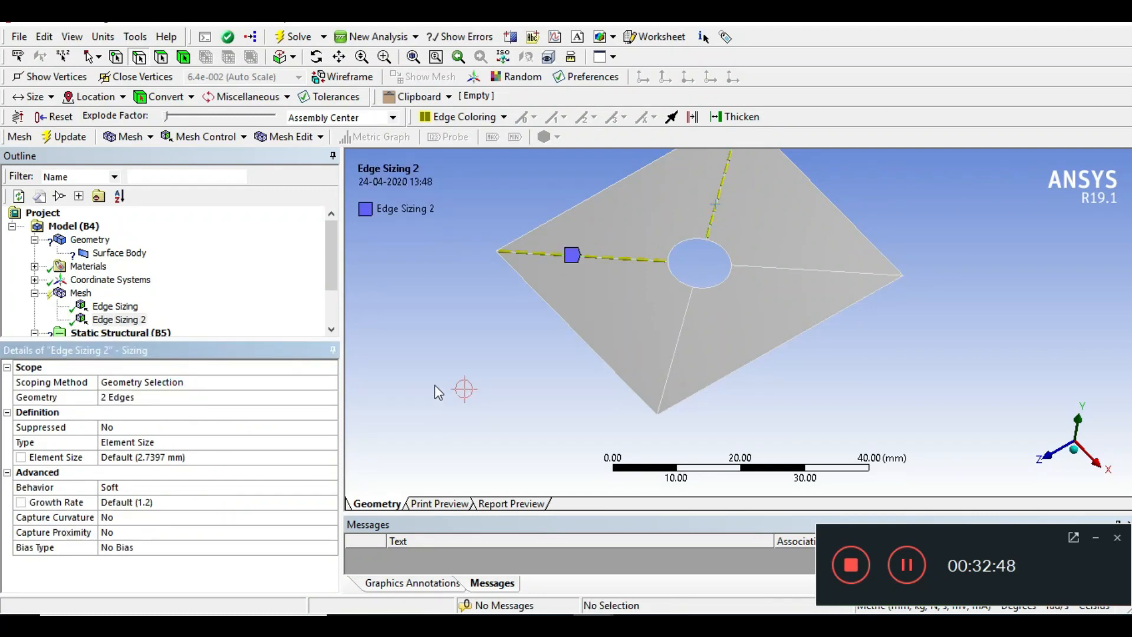
- Insert a third sizing control on the mesh, scoped to the two diagonal edges running from the hole to the lower and right corners
{"action": "right_click", "coordinate": [83, 295]}
{"action": "mouse_move", "coordinate": [118, 301]}
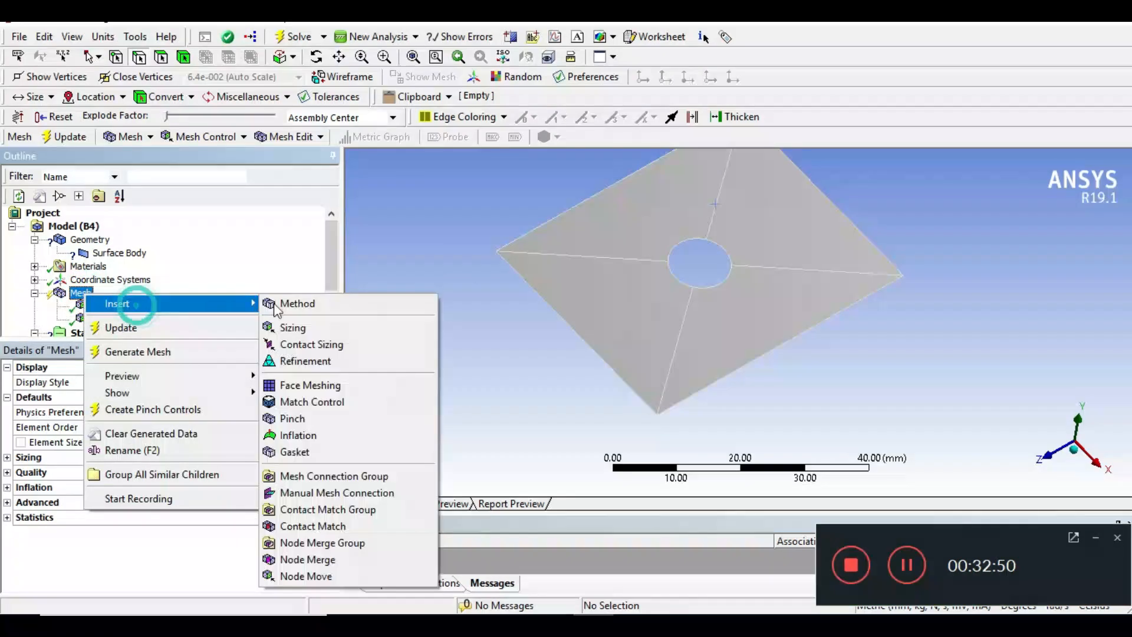
{"action": "left_click", "coordinate": [319, 325]}
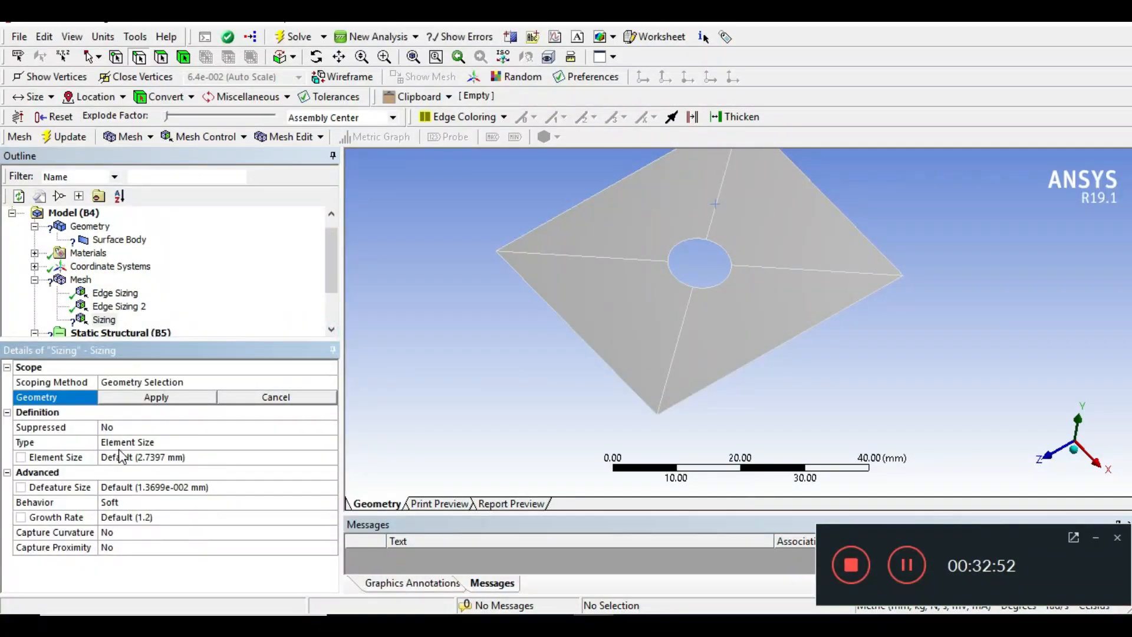
{"action": "left_click", "coordinate": [677, 344]}
{"action": "left_click", "coordinate": [775, 267], "text": "ctrl"}
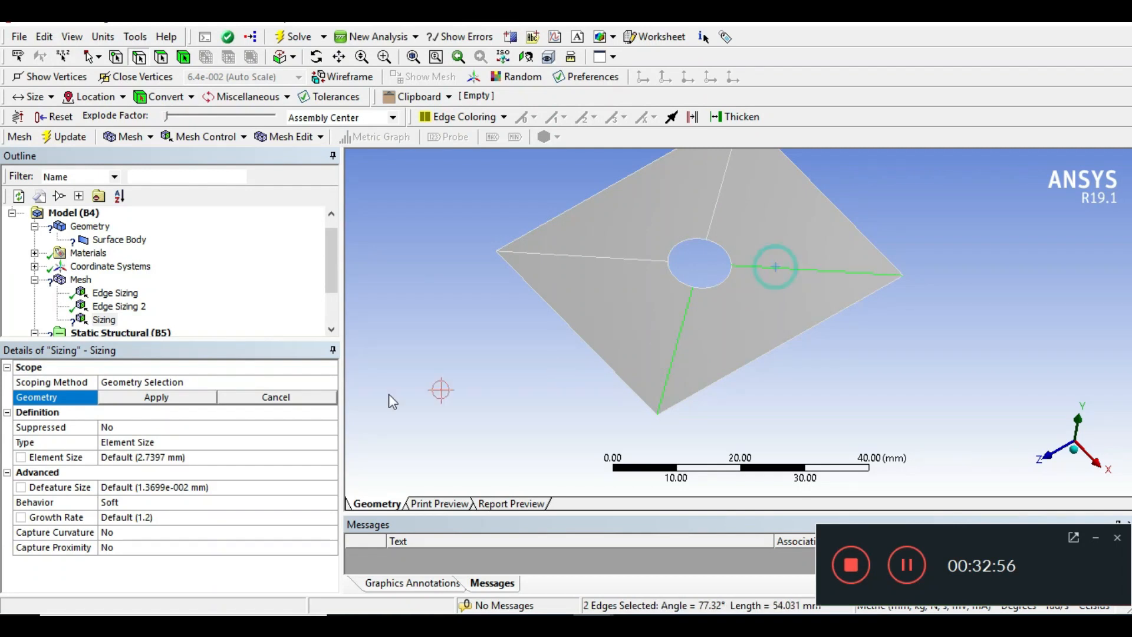
{"action": "left_click", "coordinate": [187, 398]}
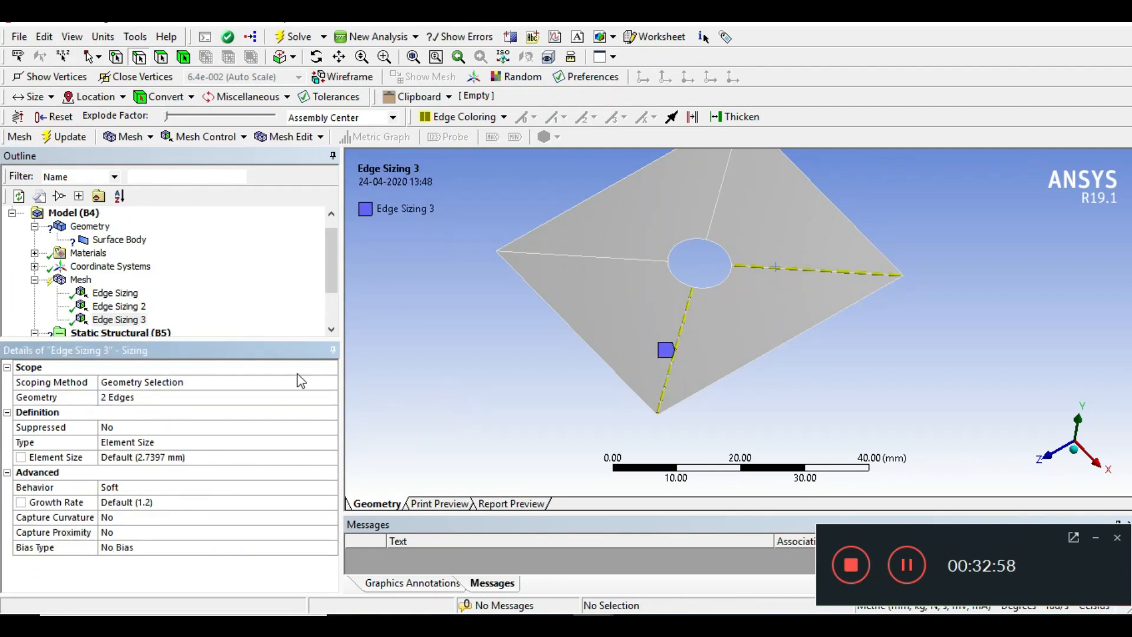
- Generate the mesh with the three edge sizings and inspect the element layout around the hole
{"action": "left_click", "coordinate": [80, 281]}
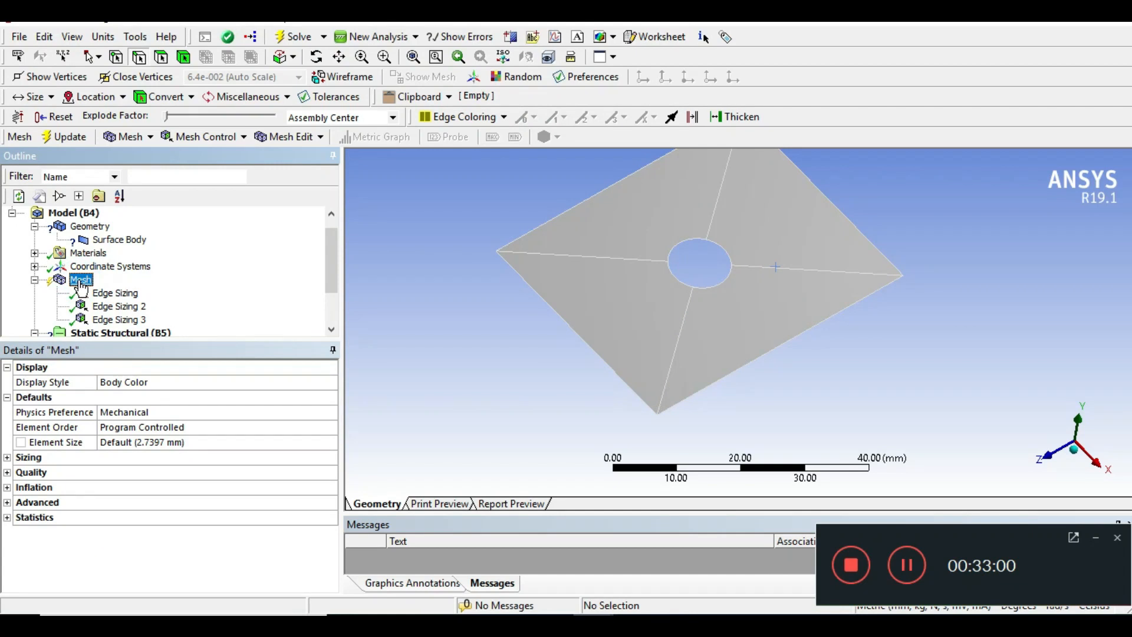
{"action": "right_click", "coordinate": [80, 280]}
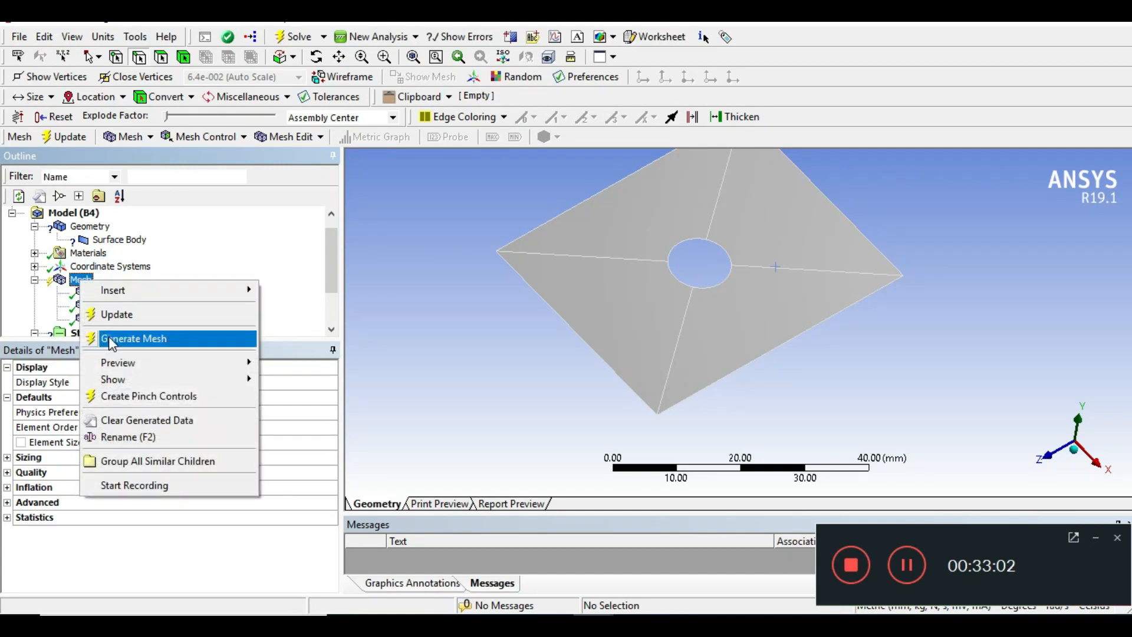
{"action": "left_click", "coordinate": [135, 336]}
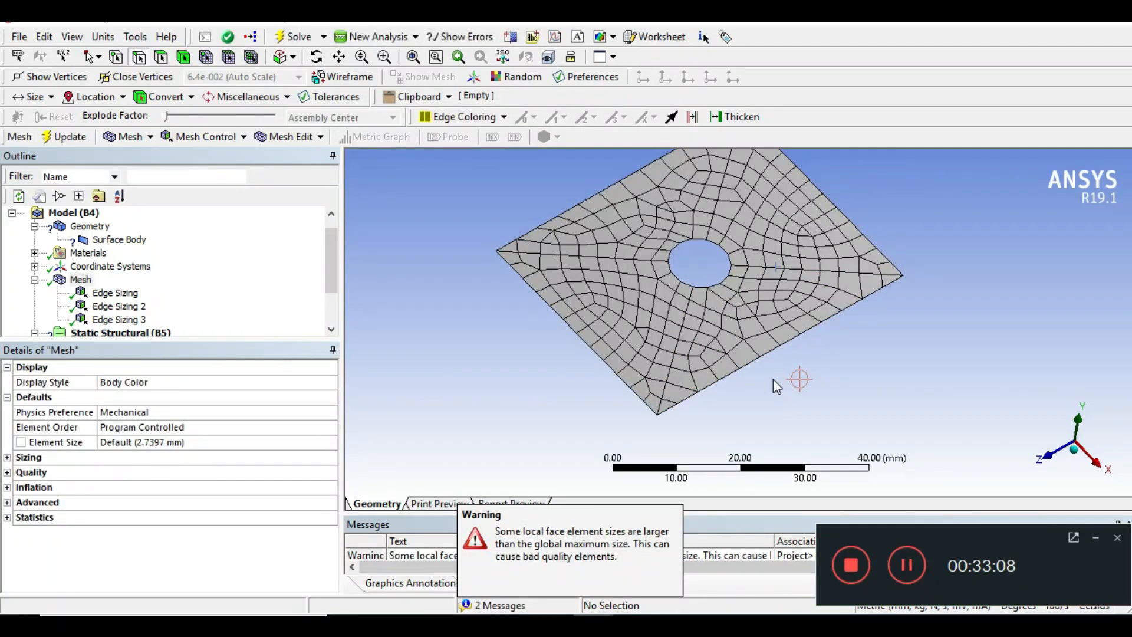
{"action": "scroll", "coordinate": [780, 353], "scroll_direction": "down", "scroll_amount": 1}
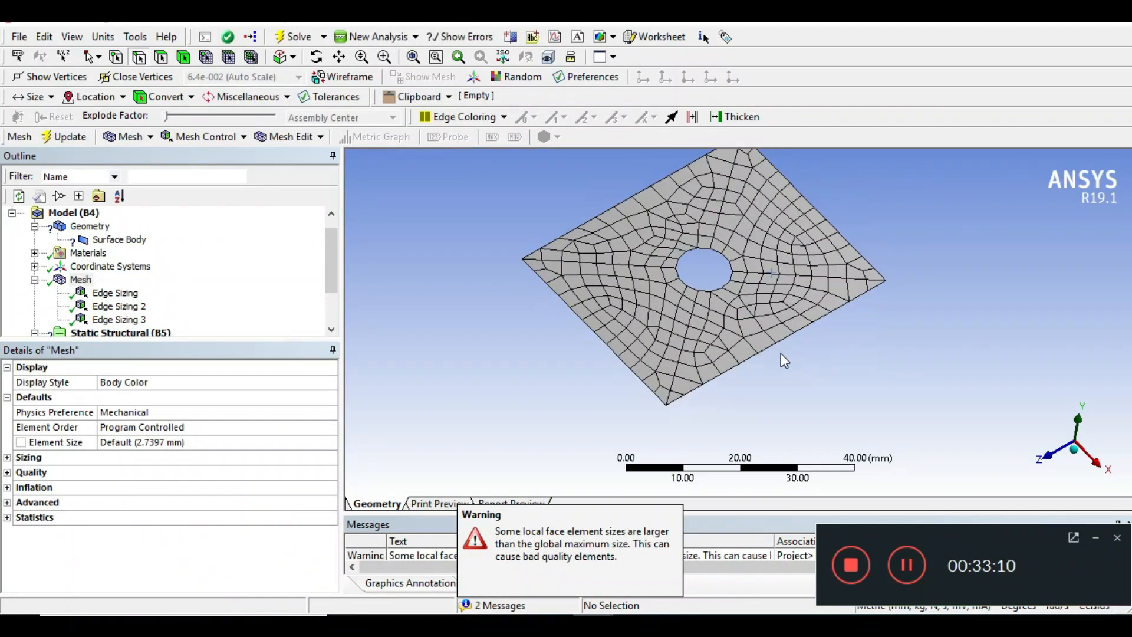
{"action": "scroll", "coordinate": [781, 352], "scroll_direction": "up", "scroll_amount": 1}
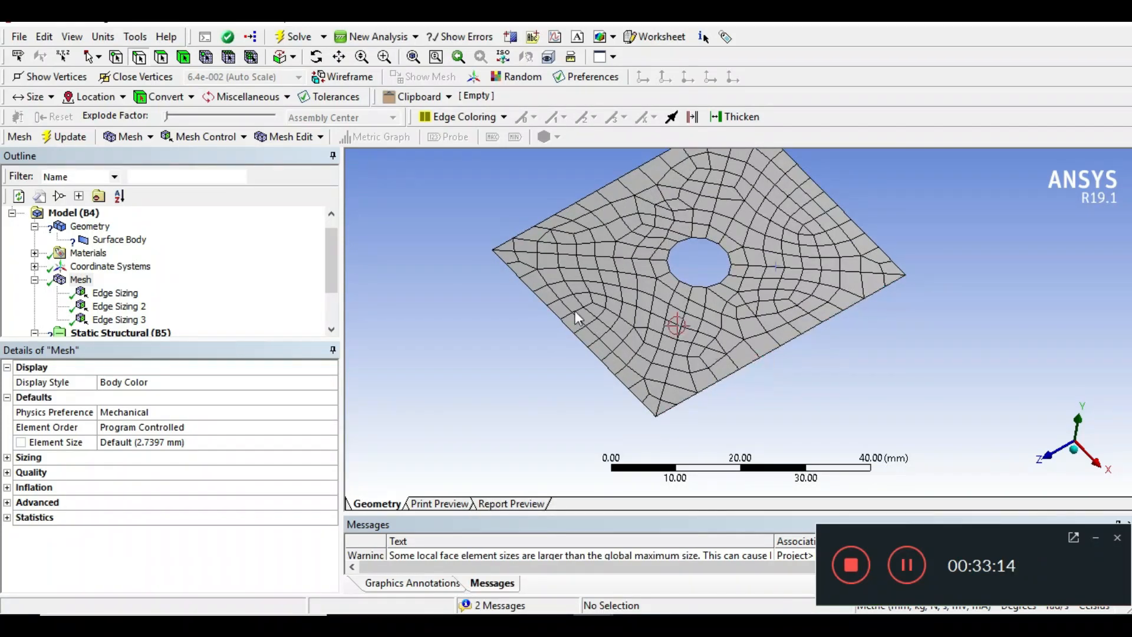
- Insert a mapped face meshing control on the mesh, scoped to all four faces around the hole
{"action": "right_click", "coordinate": [98, 279]}
{"action": "mouse_move", "coordinate": [247, 284]}
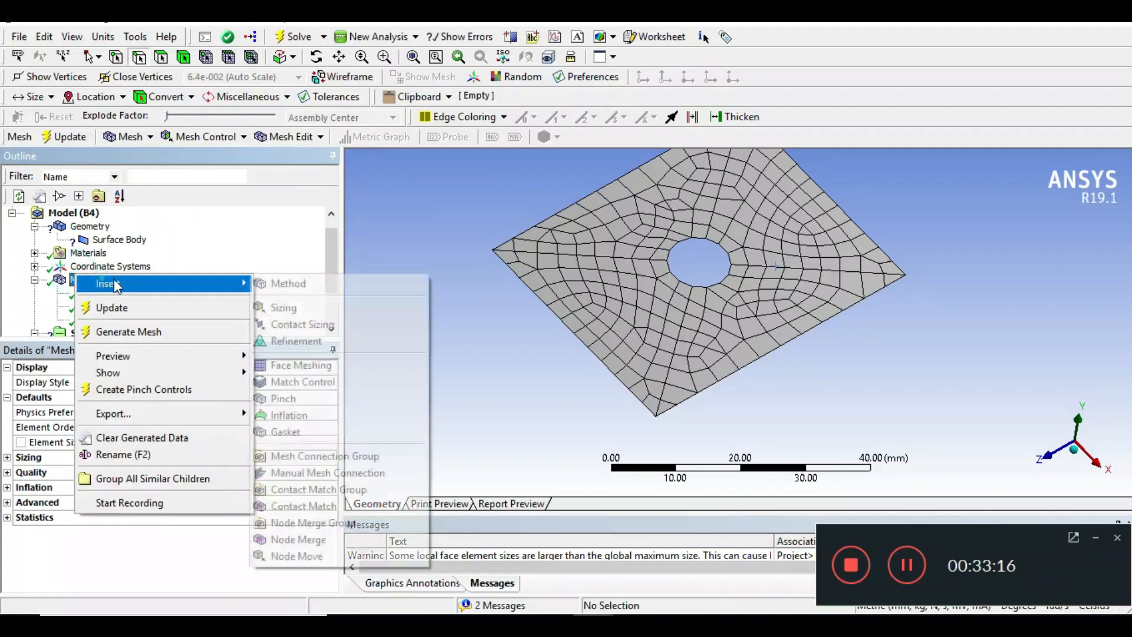
{"action": "left_click", "coordinate": [306, 364]}
{"action": "left_click", "coordinate": [550, 285]}
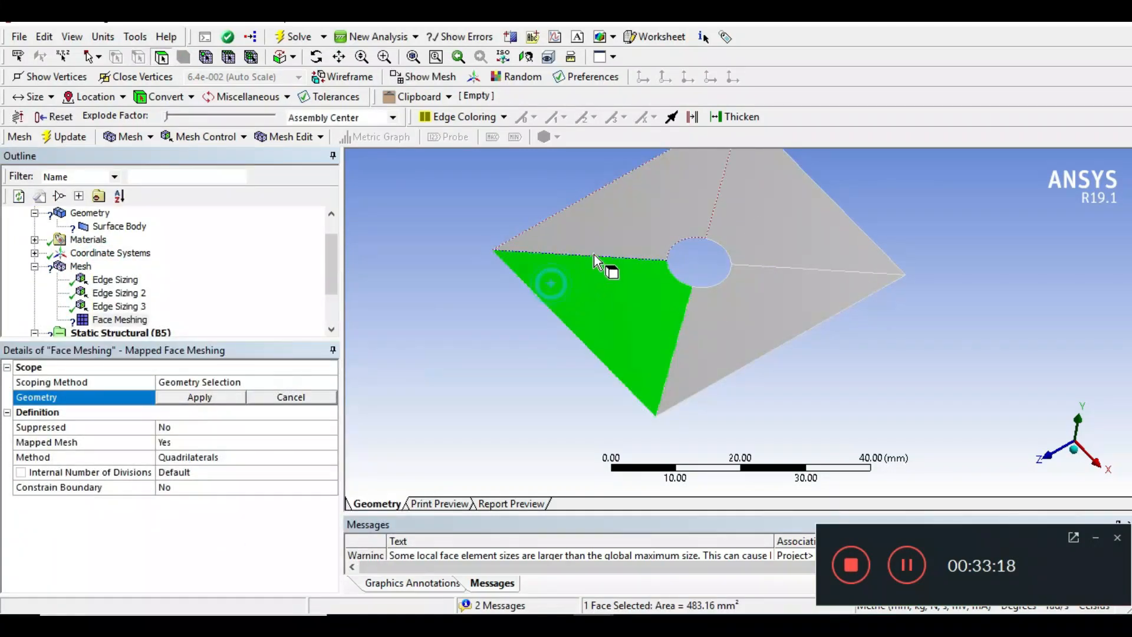
{"action": "left_click", "coordinate": [714, 219]}
{"action": "left_click", "coordinate": [654, 200], "text": "ctrl"}
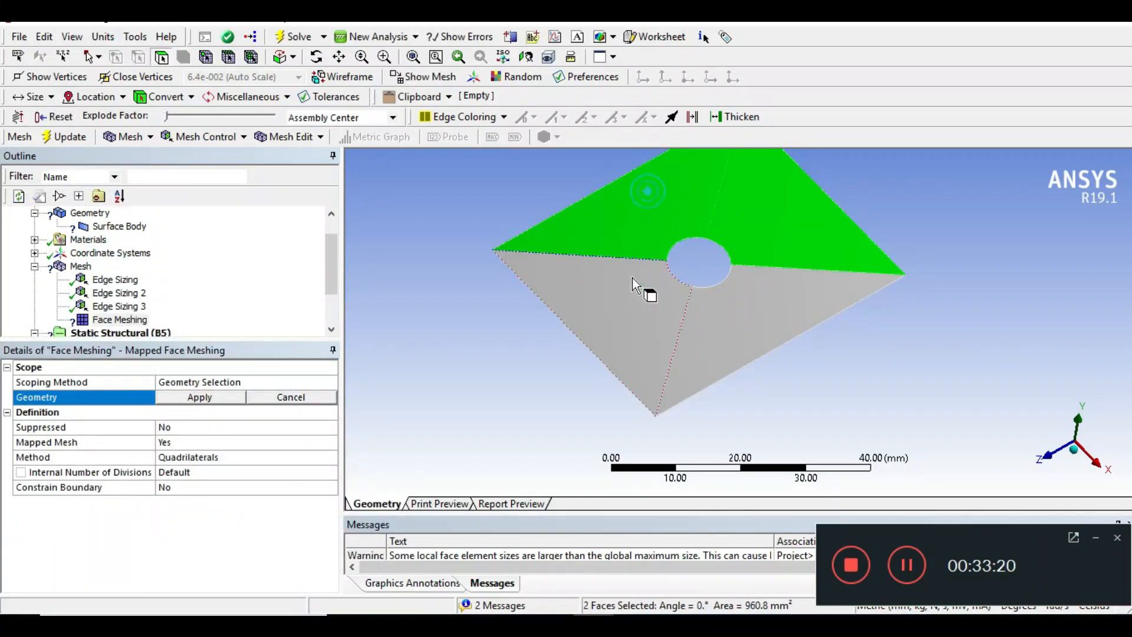
{"action": "left_click", "coordinate": [610, 307], "text": "ctrl"}
{"action": "left_click", "coordinate": [713, 330], "text": "ctrl"}
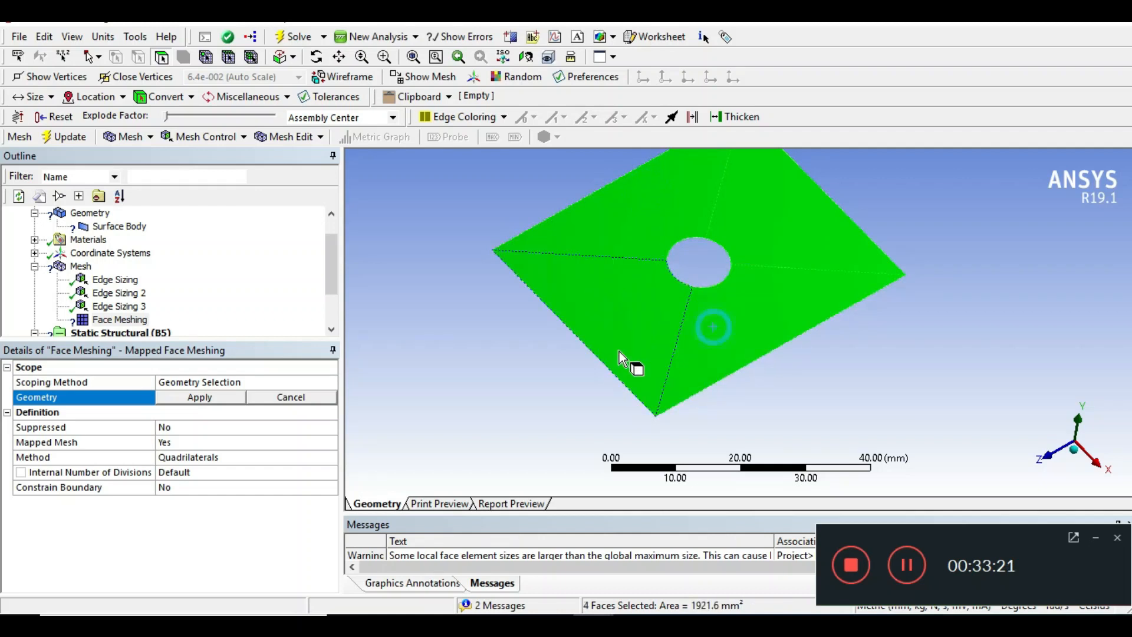
{"action": "left_click", "coordinate": [227, 399]}
- Generate the mesh with the face meshing control and inspect the element layout around the hole
{"action": "left_click", "coordinate": [80, 266]}
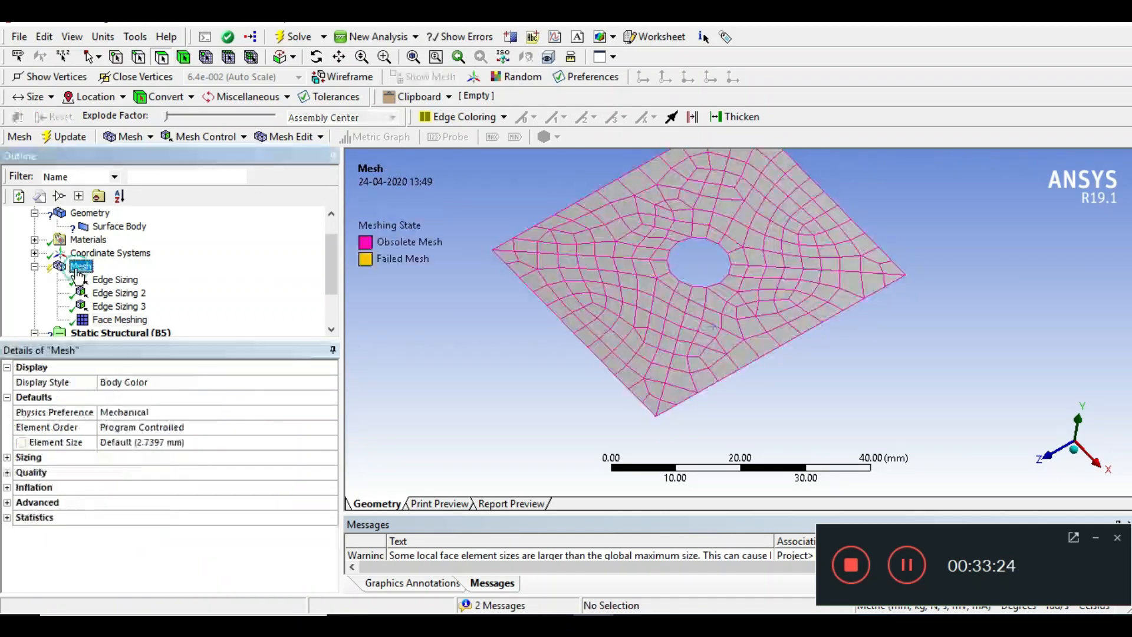
{"action": "right_click", "coordinate": [81, 266]}
{"action": "left_click", "coordinate": [117, 328]}
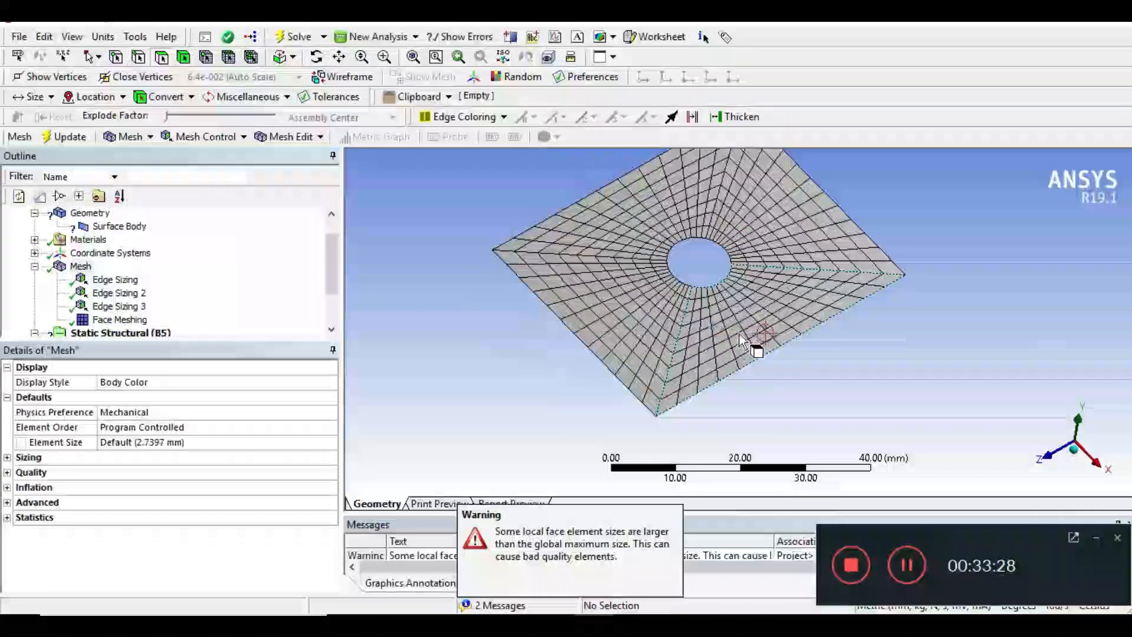
{"action": "middle_click_drag", "start_coordinate": [797, 366], "coordinate": [778, 384]}
{"action": "middle_click_drag", "start_coordinate": [774, 339], "coordinate": [731, 337]}
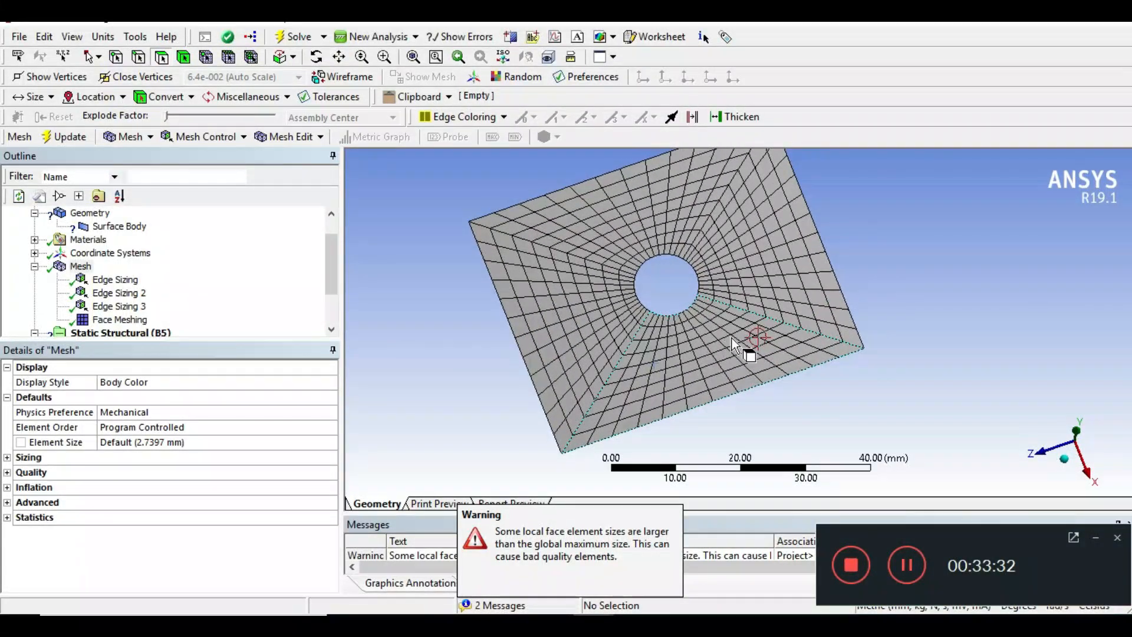
- Review the first two edge sizings and the face meshing control, and examine the mapped mesh around the hole
{"action": "left_click", "coordinate": [115, 280]}
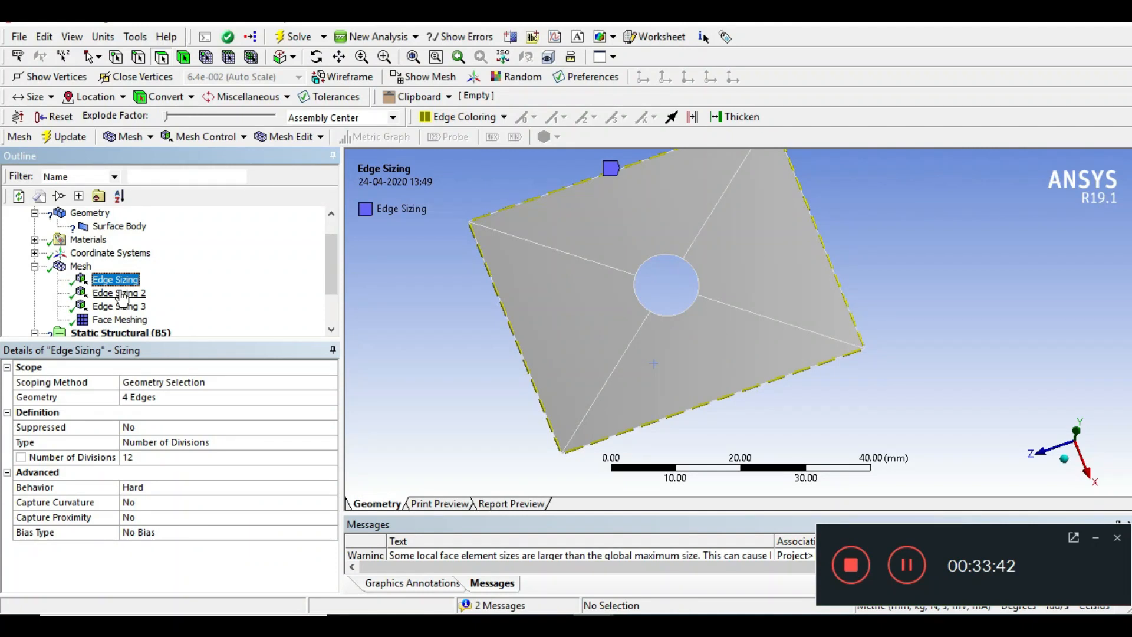
{"action": "left_click", "coordinate": [120, 293]}
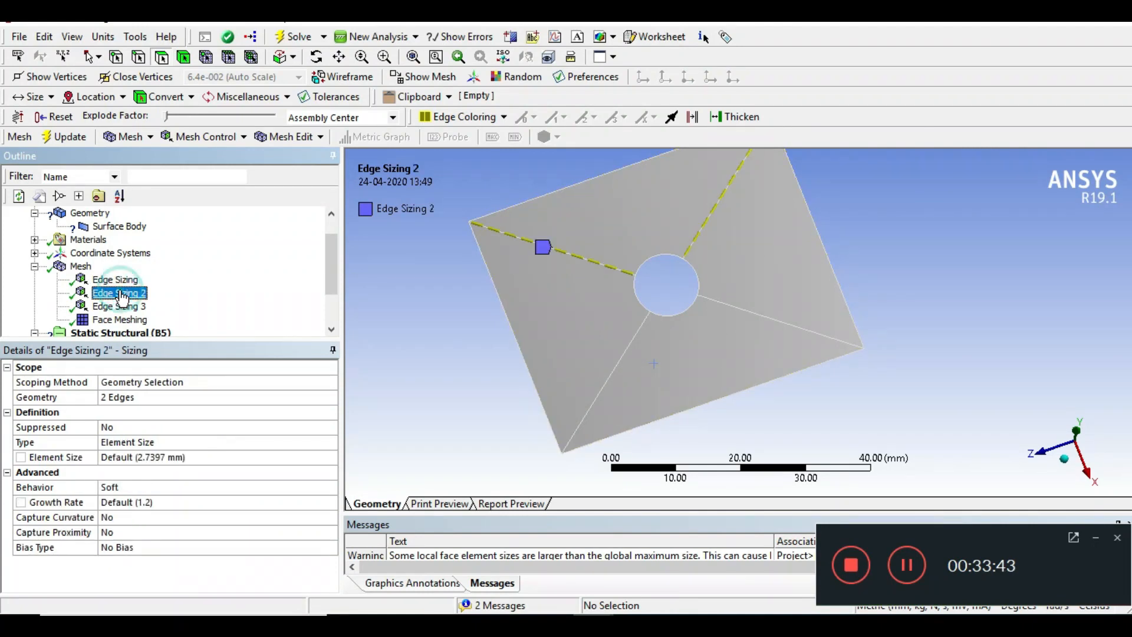
{"action": "left_click", "coordinate": [133, 321]}
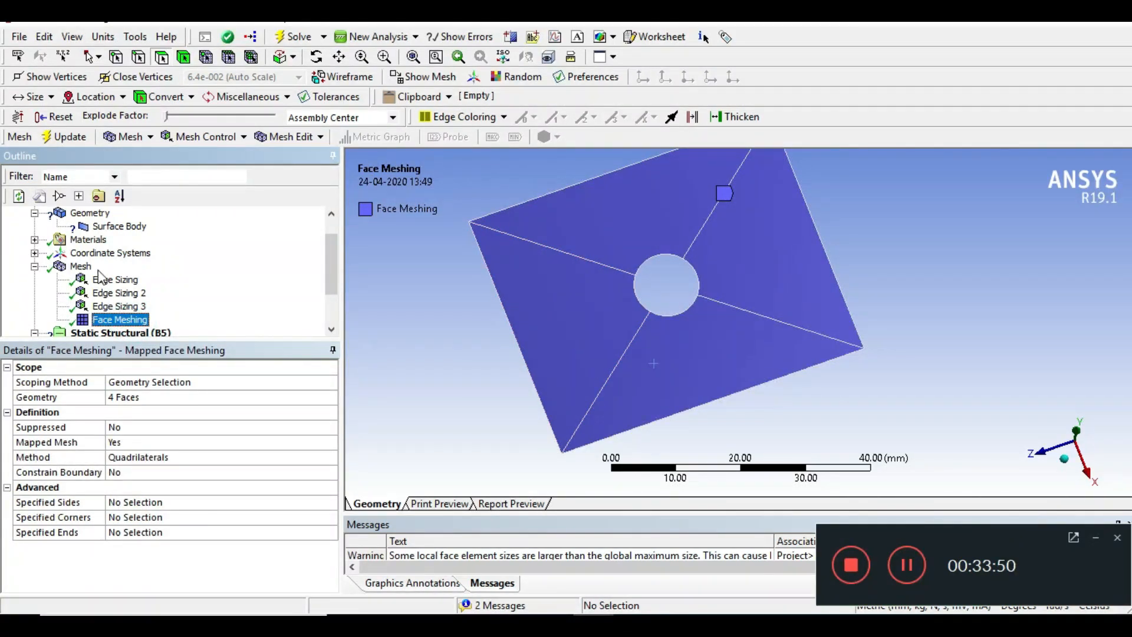
{"action": "left_click", "coordinate": [76, 267]}
{"action": "middle_click_drag", "start_coordinate": [417, 328], "coordinate": [493, 330]}
{"action": "middle_click_drag", "start_coordinate": [702, 321], "coordinate": [659, 331]}
{"action": "scroll", "coordinate": [670, 312], "scroll_direction": "up", "scroll_amount": 2}
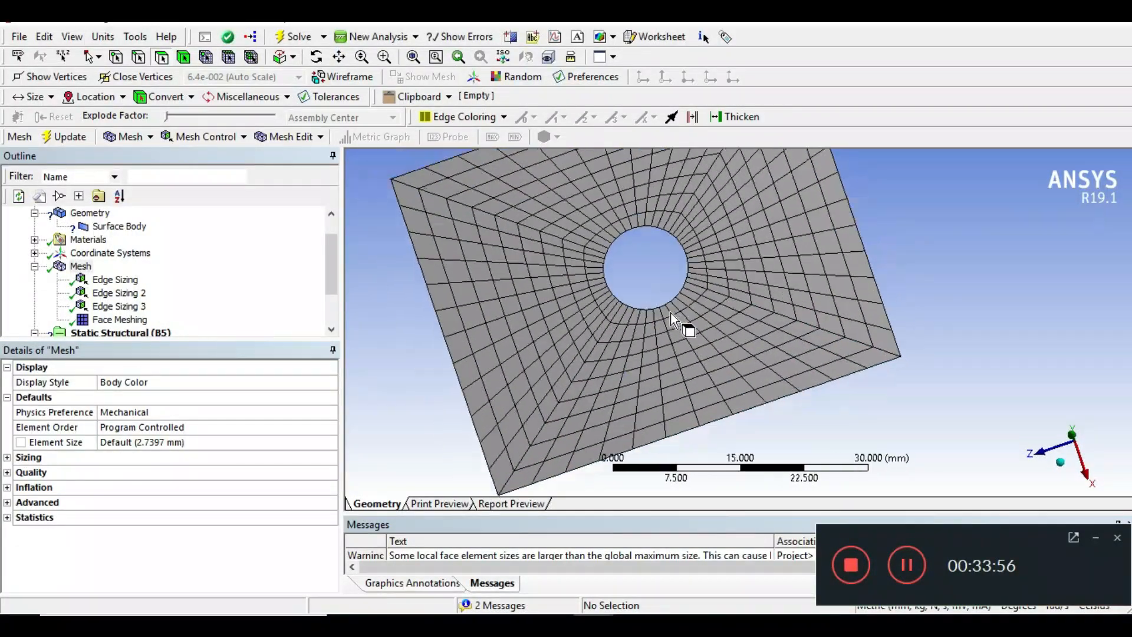
{"action": "scroll", "coordinate": [715, 338], "scroll_direction": "down", "scroll_amount": 2}
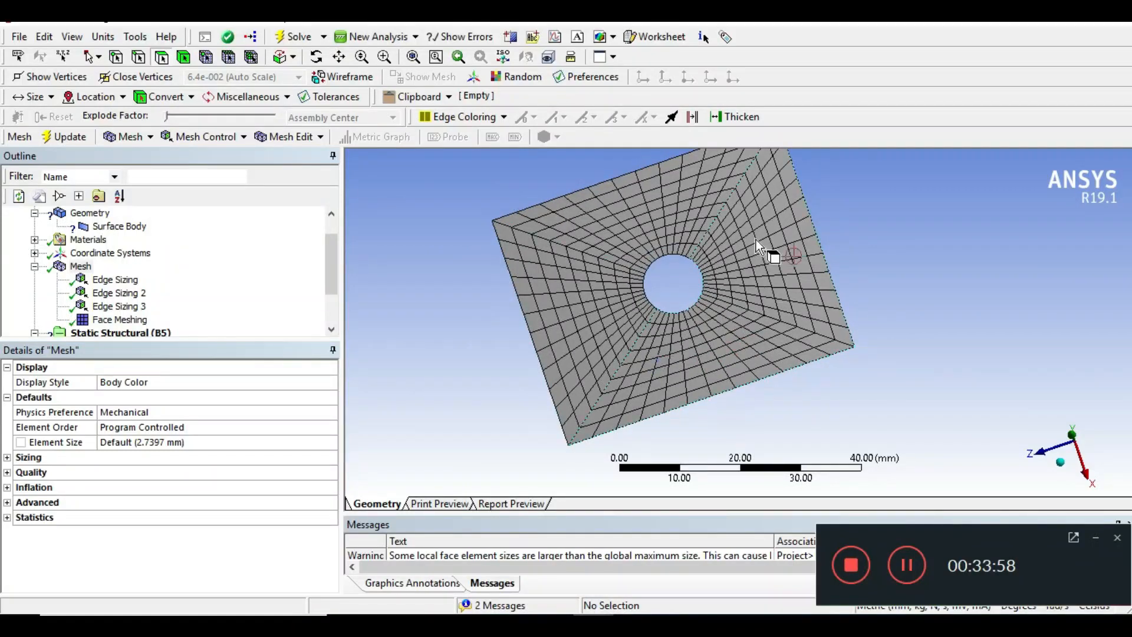
{"action": "mouse_move", "coordinate": [734, 349]}
{"action": "middle_mouse_down"}
{"action": "mouse_move", "coordinate": [702, 339]}
{"action": "mouse_move", "coordinate": [741, 356]}
{"action": "middle_mouse_up"}
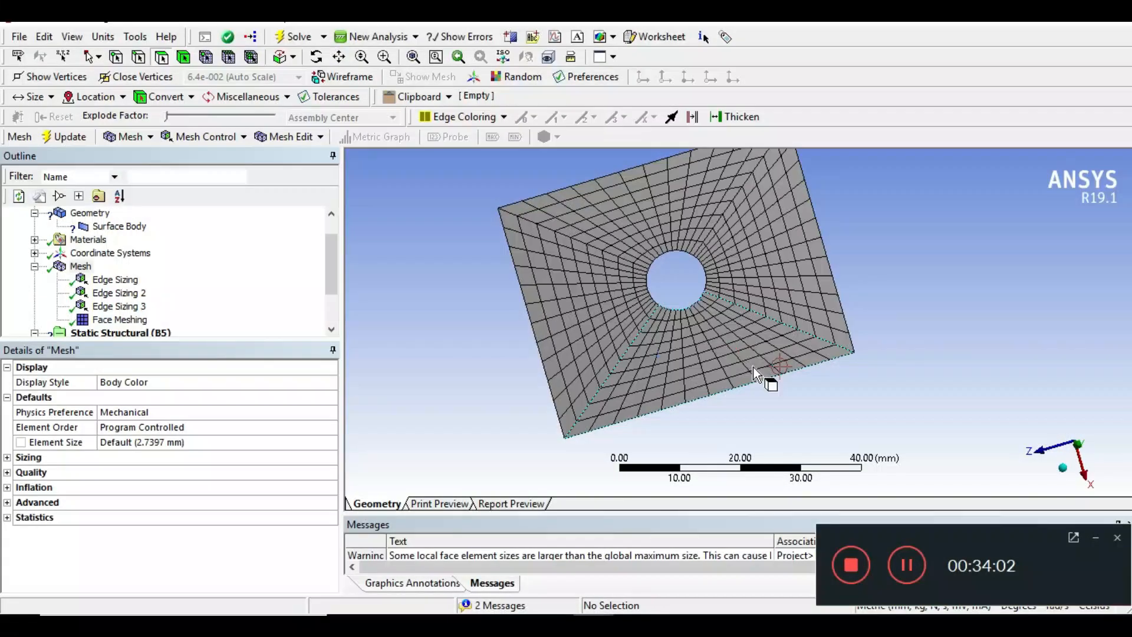
- Clear the generated mesh data from the model
{"action": "right_click", "coordinate": [76, 268]}
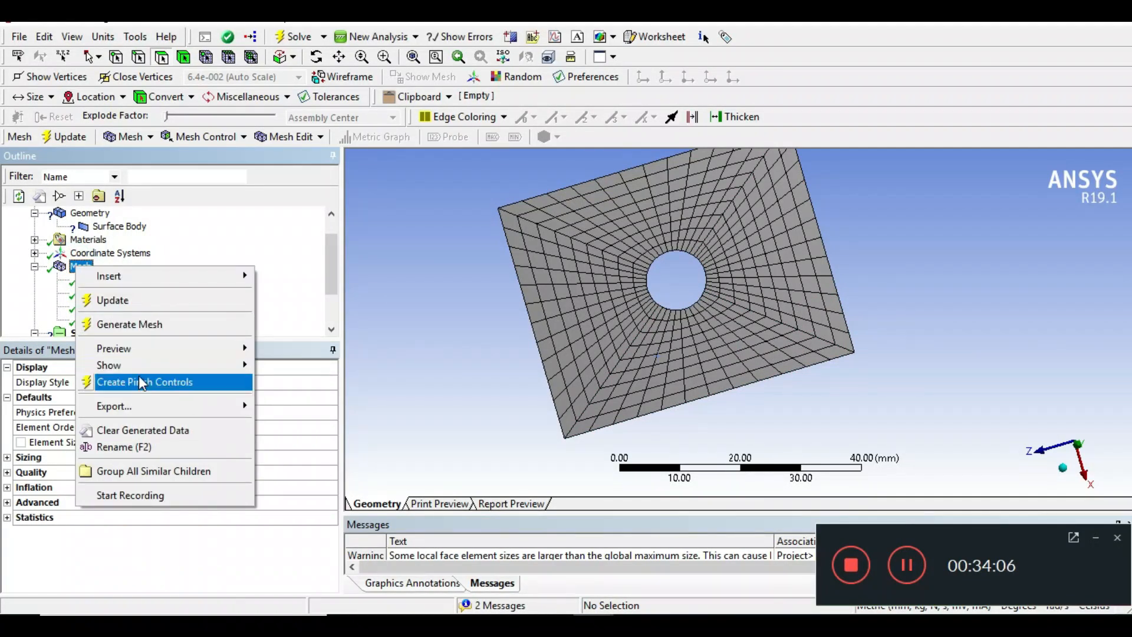
{"action": "left_click", "coordinate": [143, 429]}
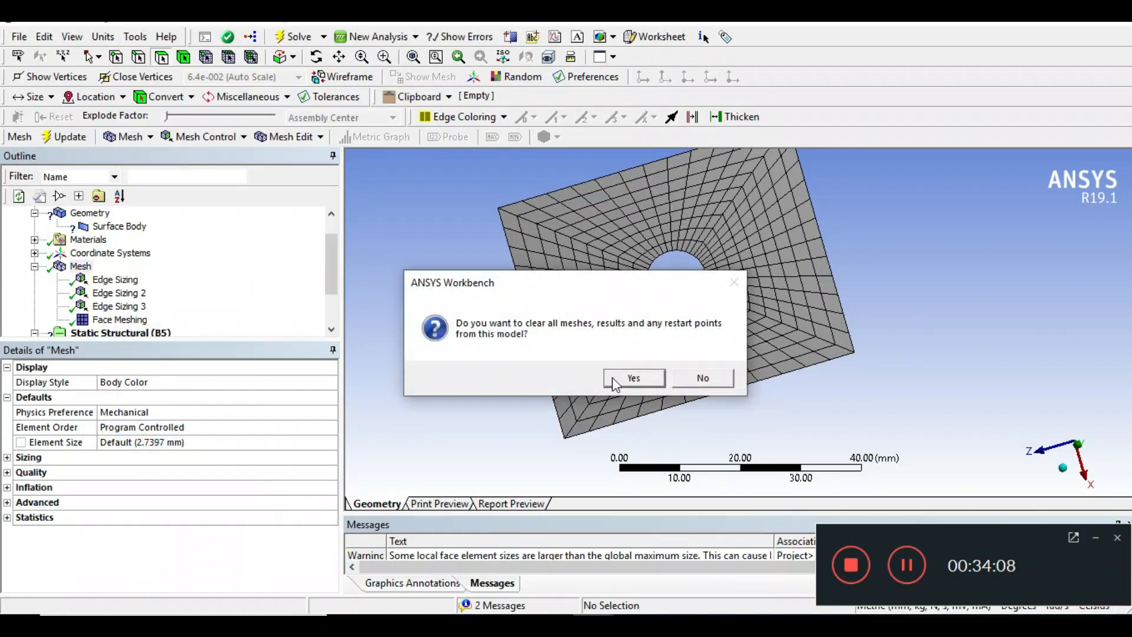
{"action": "left_click", "coordinate": [605, 378]}
- Turn on the edge direction display and examine the direction arrows on the outer and diagonal edges
{"action": "mouse_move", "coordinate": [447, 354]}
{"action": "middle_mouse_down"}
{"action": "mouse_move", "coordinate": [379, 310]}
{"action": "mouse_move", "coordinate": [462, 320]}
{"action": "mouse_move", "coordinate": [441, 340]}
{"action": "middle_mouse_up"}
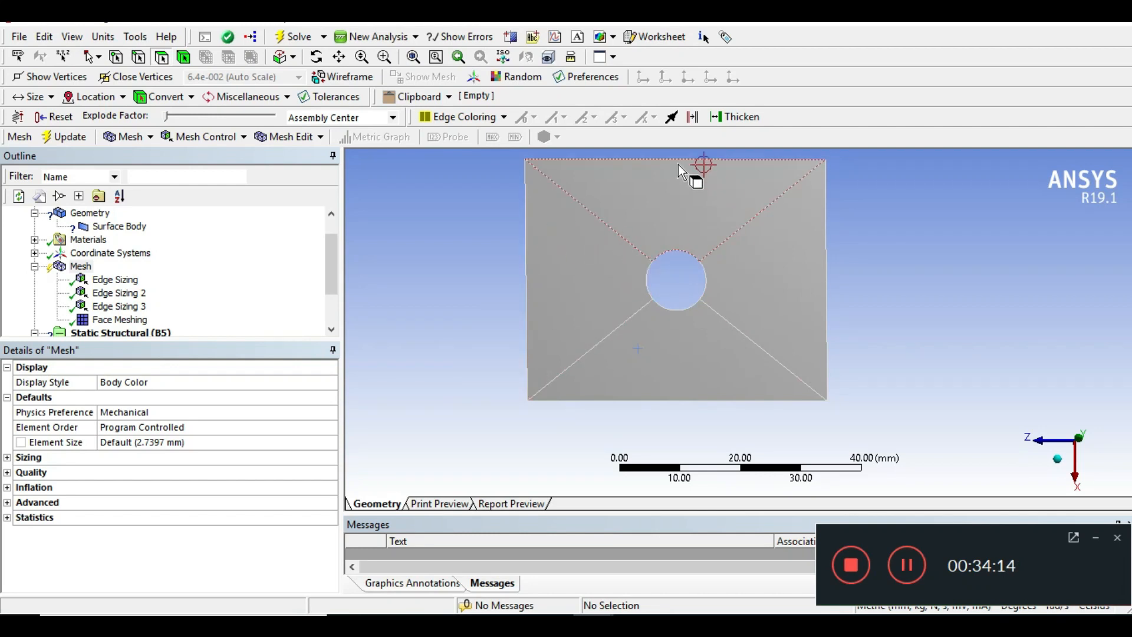
{"action": "left_click", "coordinate": [672, 117]}
{"action": "middle_click_drag", "start_coordinate": [899, 275], "coordinate": [825, 277]}
{"action": "left_click", "coordinate": [114, 281]}
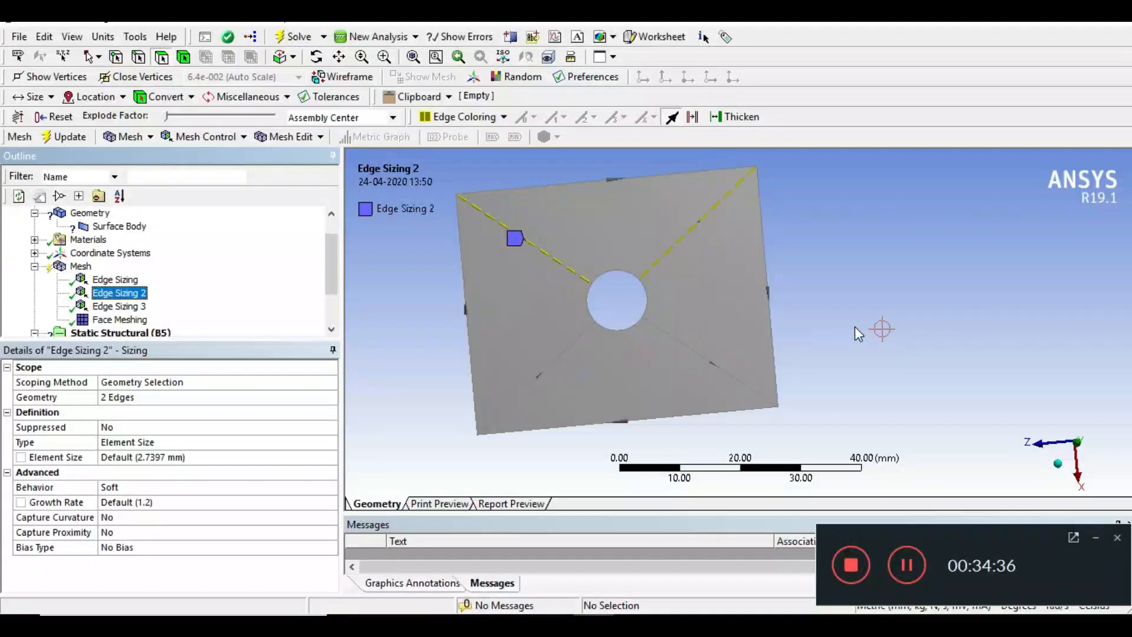
{"action": "middle_click_drag", "start_coordinate": [882, 328], "coordinate": [837, 324]}
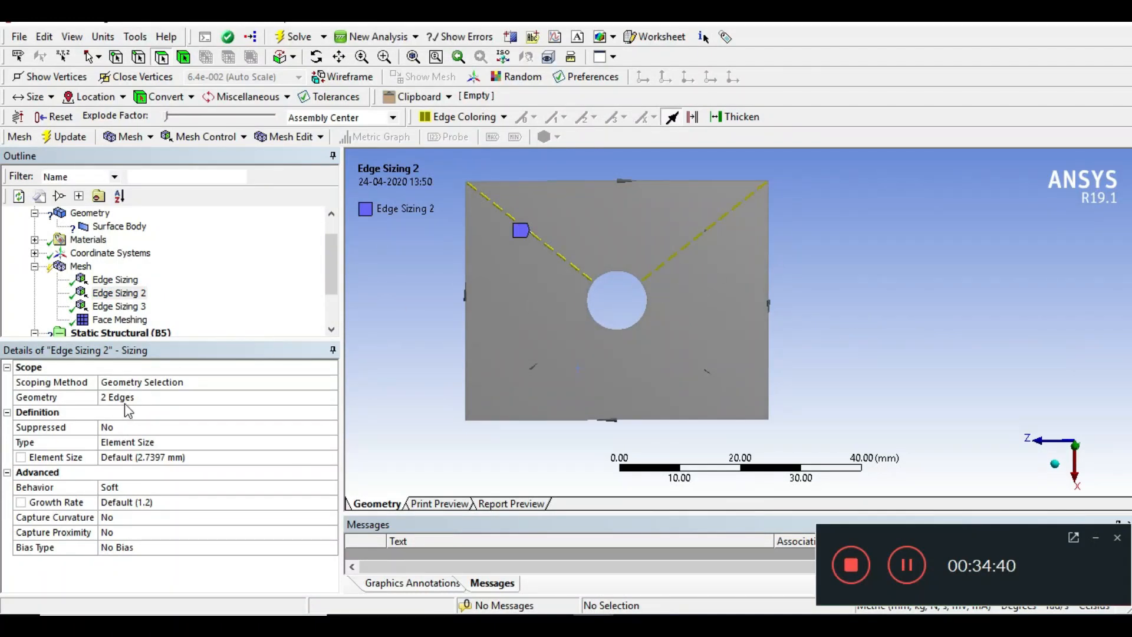
{"action": "left_click", "coordinate": [125, 401]}
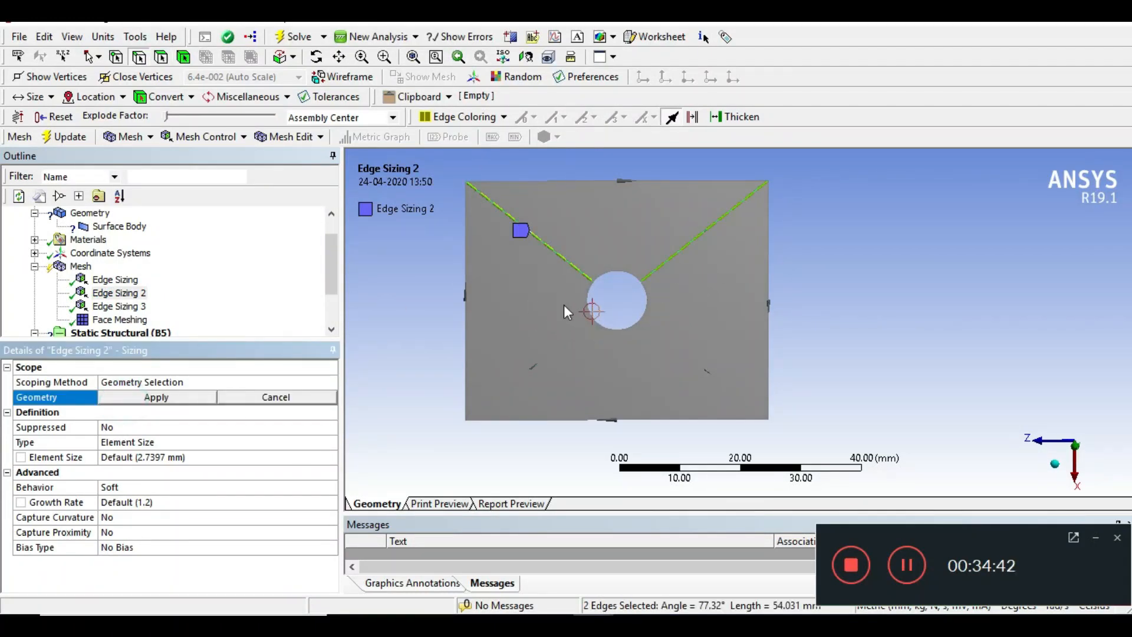
{"action": "left_click", "coordinate": [425, 312]}
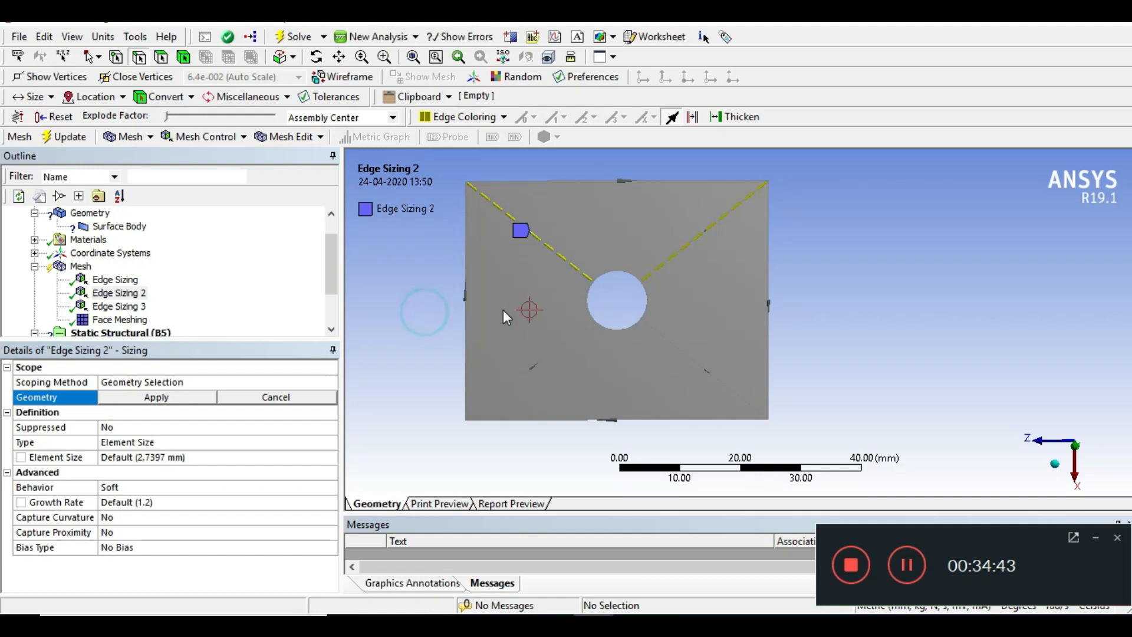
{"action": "left_click", "coordinate": [86, 269]}
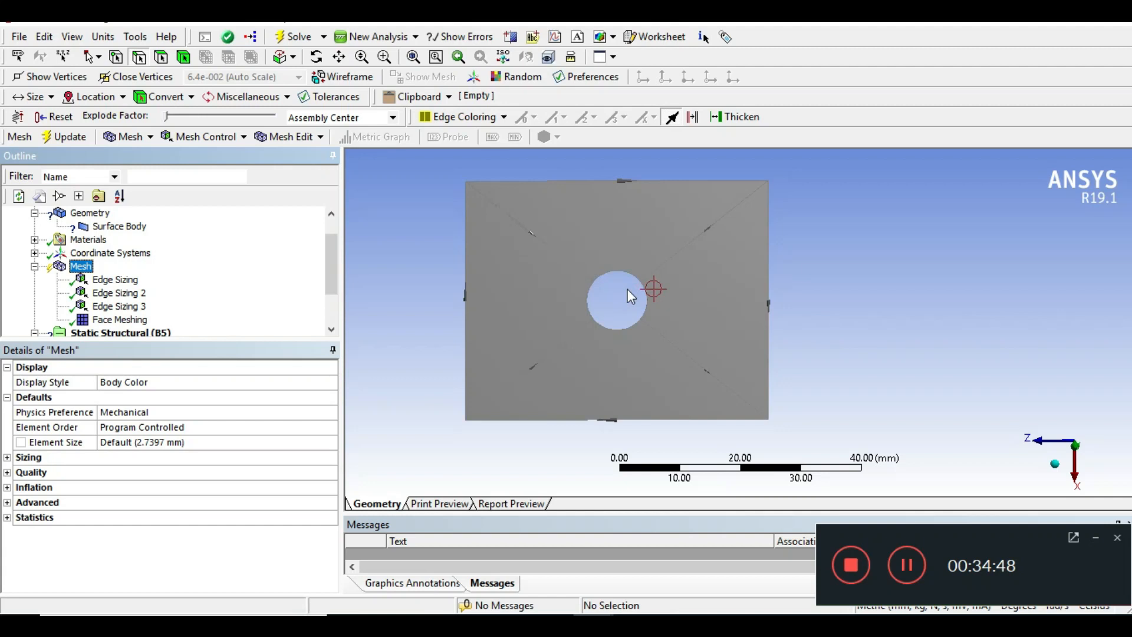
- Compare the diagonal edges scoped in Edge Sizing 2 and Edge Sizing 3, picking the lower-left and upper-right diagonals to check their directions
{"action": "left_click", "coordinate": [118, 293]}
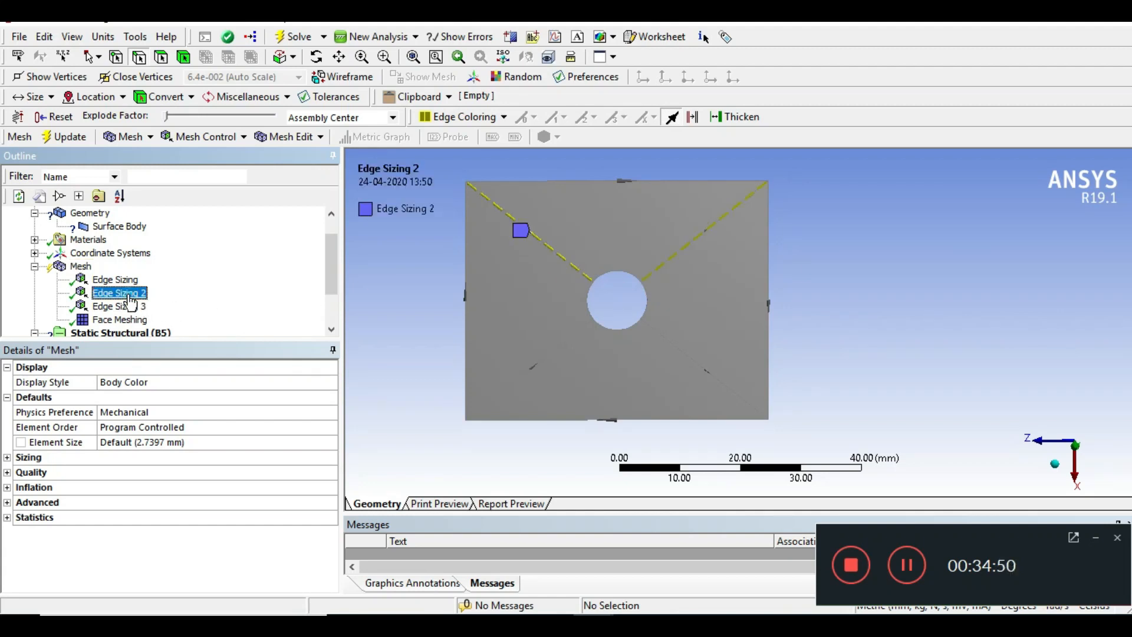
{"action": "left_click", "coordinate": [545, 362]}
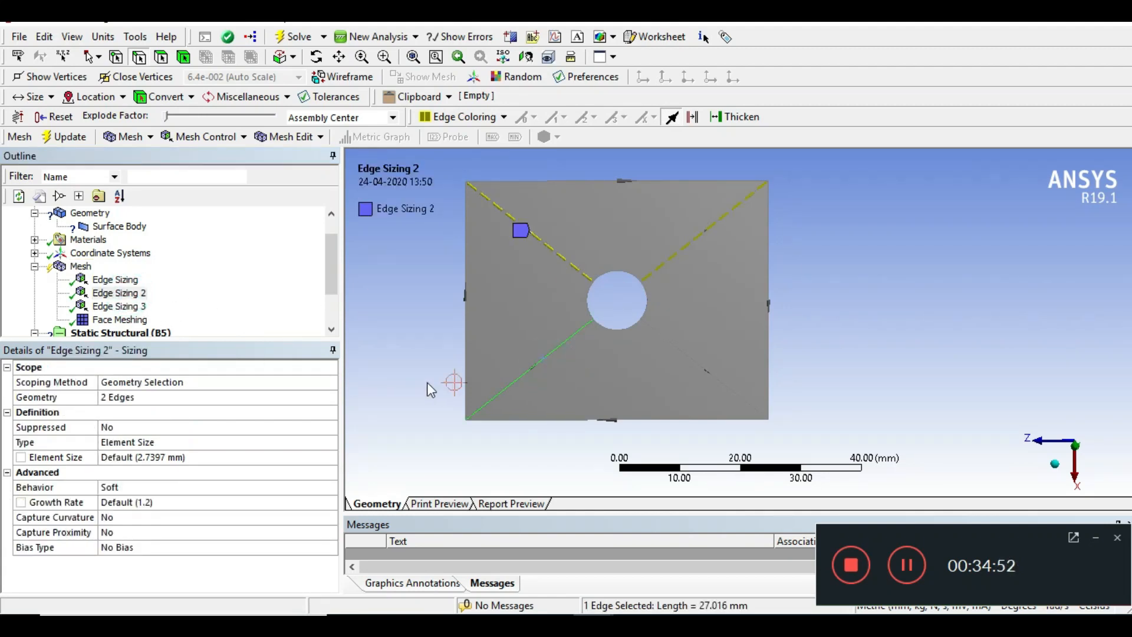
{"action": "left_click", "coordinate": [671, 263], "text": "ctrl"}
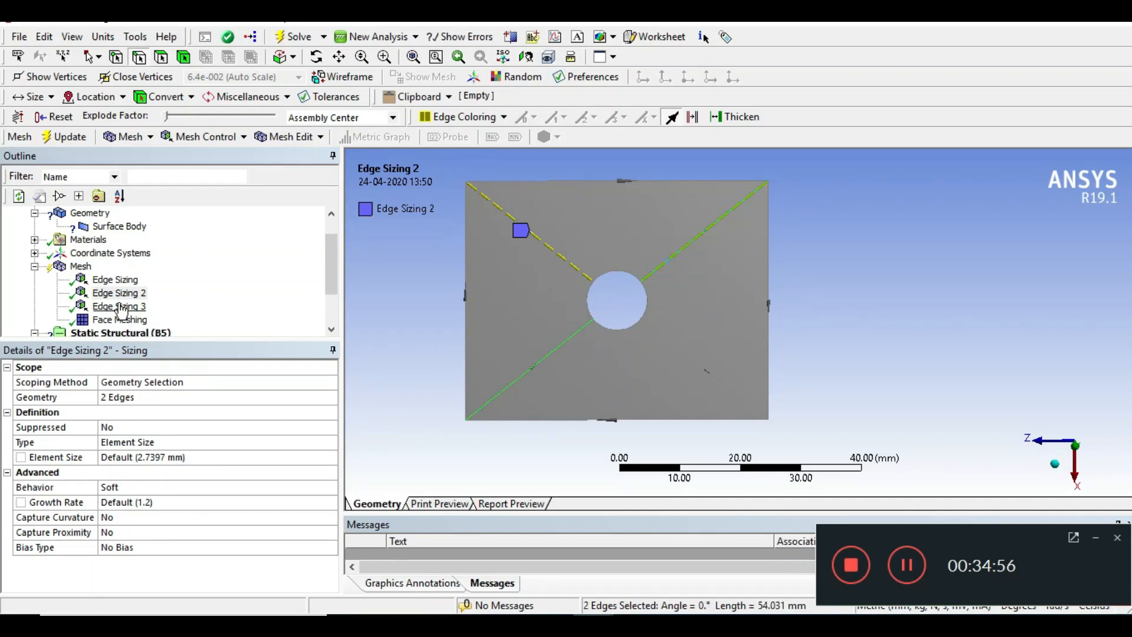
{"action": "left_click", "coordinate": [394, 397]}
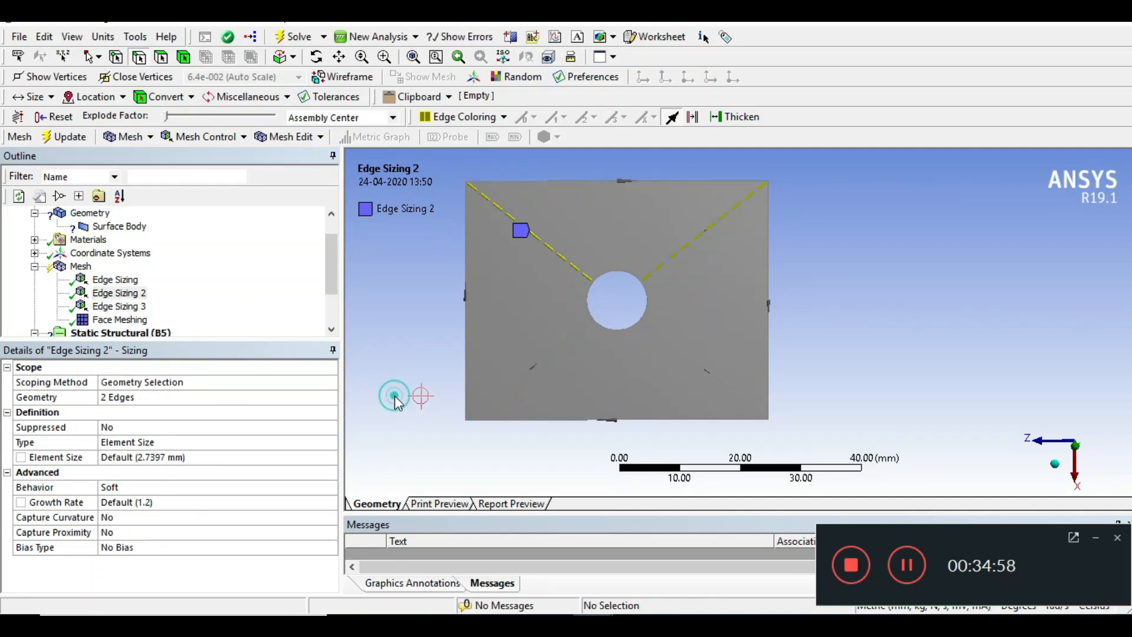
{"action": "left_click", "coordinate": [119, 306]}
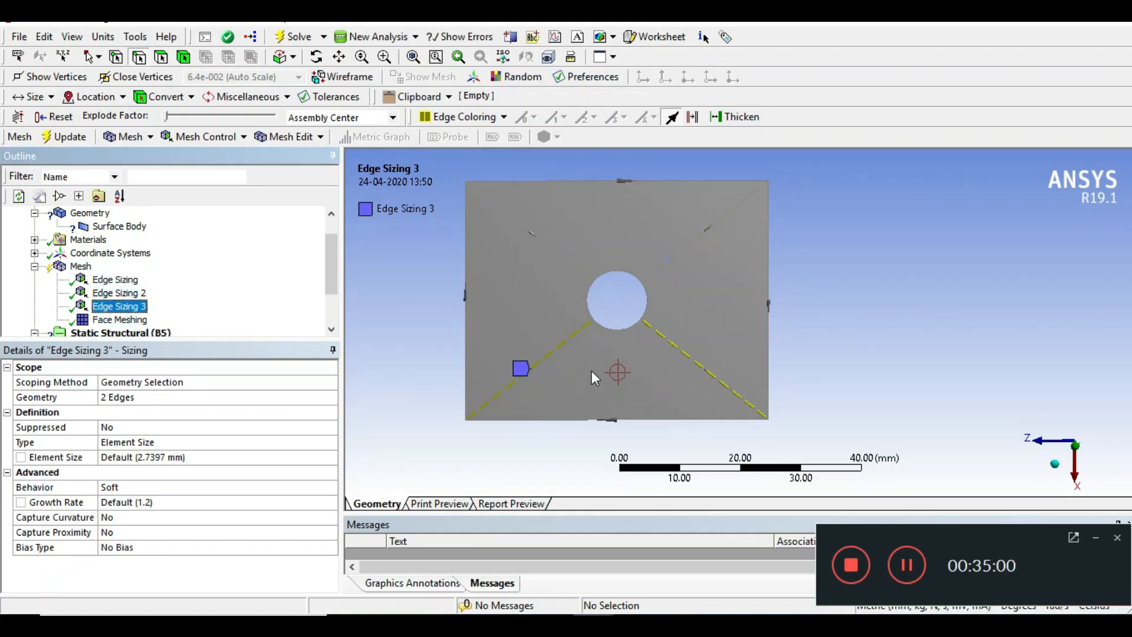
{"action": "left_click", "coordinate": [568, 340]}
{"action": "left_click", "coordinate": [660, 266], "text": "ctrl"}
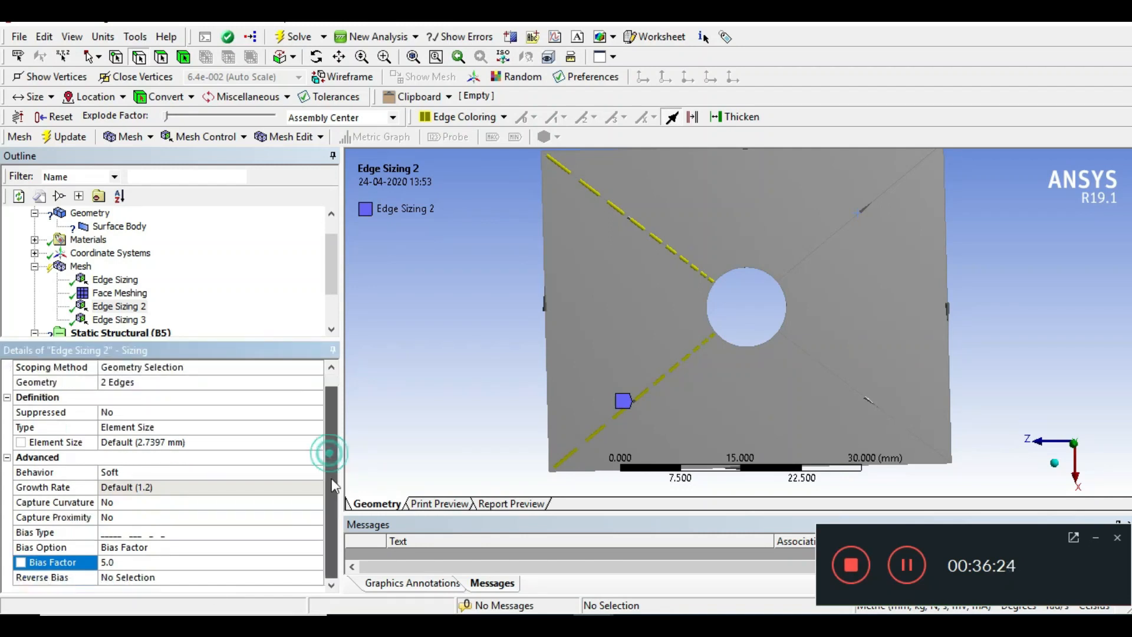
- Check the bias factor of Edge Sizing 2 on the two diagonals running from the hole to the left corners
{"action": "left_click", "coordinate": [114, 562]}
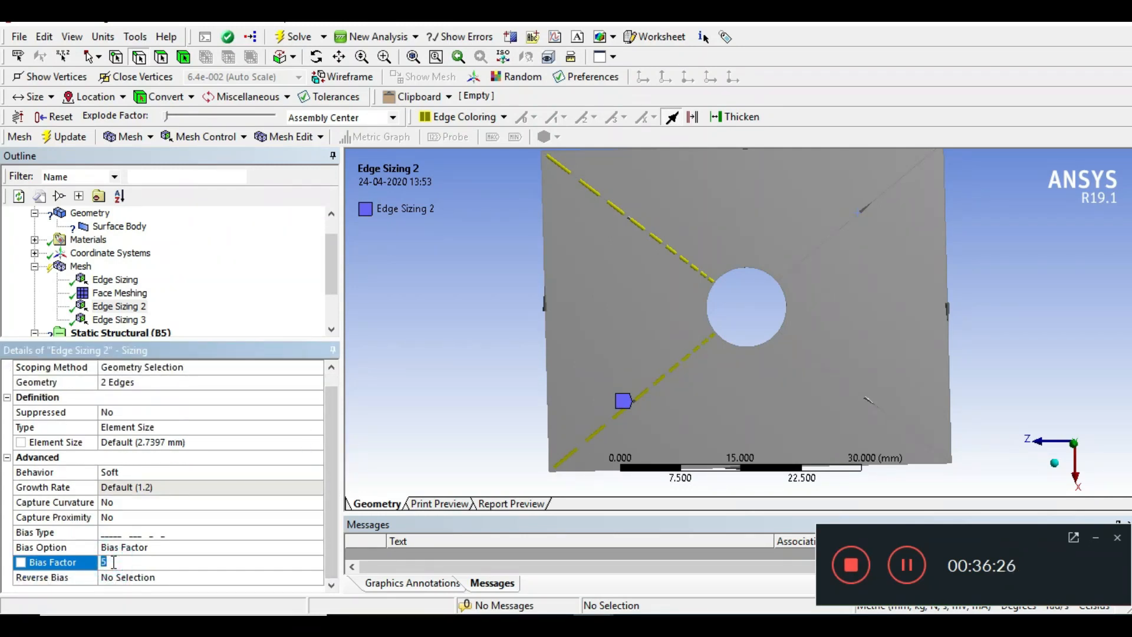
{"action": "left_click", "coordinate": [416, 458]}
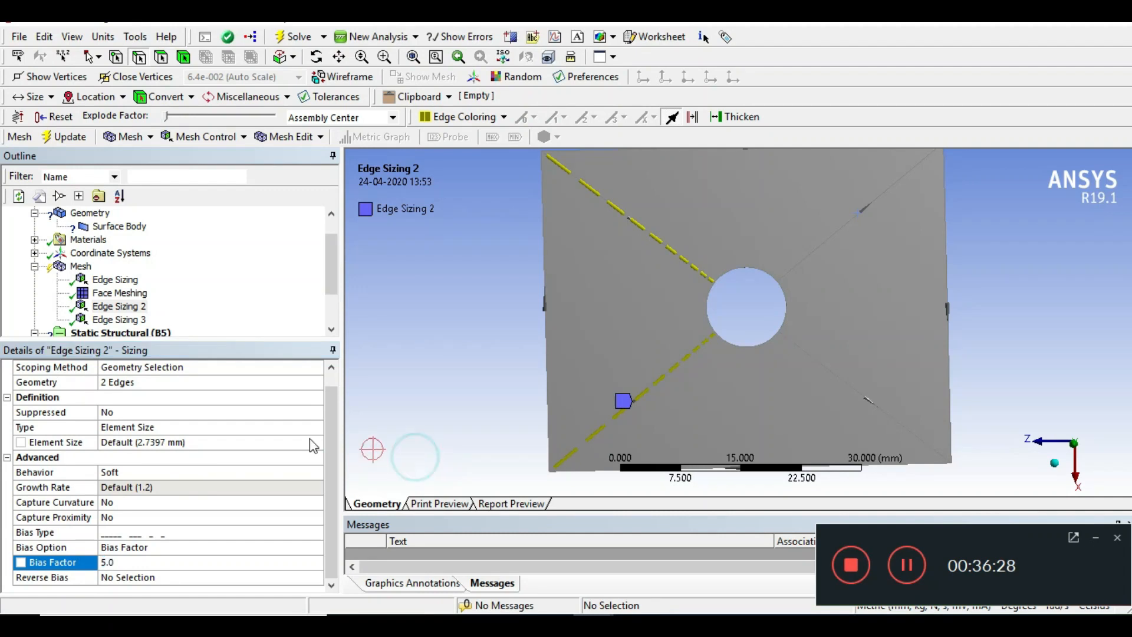
- Give Edge Sizing 3 on the two right-hand diagonals the long-to-short dash bias type with a bias factor of 5, and inspect the resulting divisions
{"action": "left_click", "coordinate": [119, 320]}
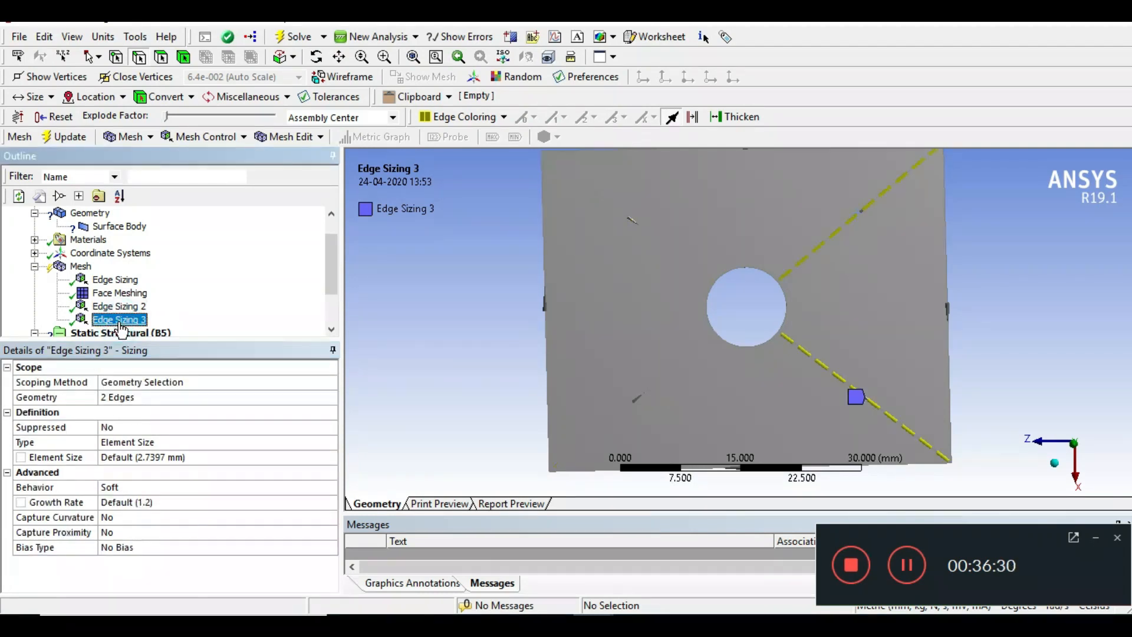
{"action": "middle_click_drag", "start_coordinate": [996, 350], "coordinate": [831, 368], "text": "ctrl"}
{"action": "scroll", "coordinate": [697, 345], "scroll_direction": "up", "scroll_amount": 2}
{"action": "scroll", "coordinate": [699, 342], "scroll_direction": "down", "scroll_amount": 2}
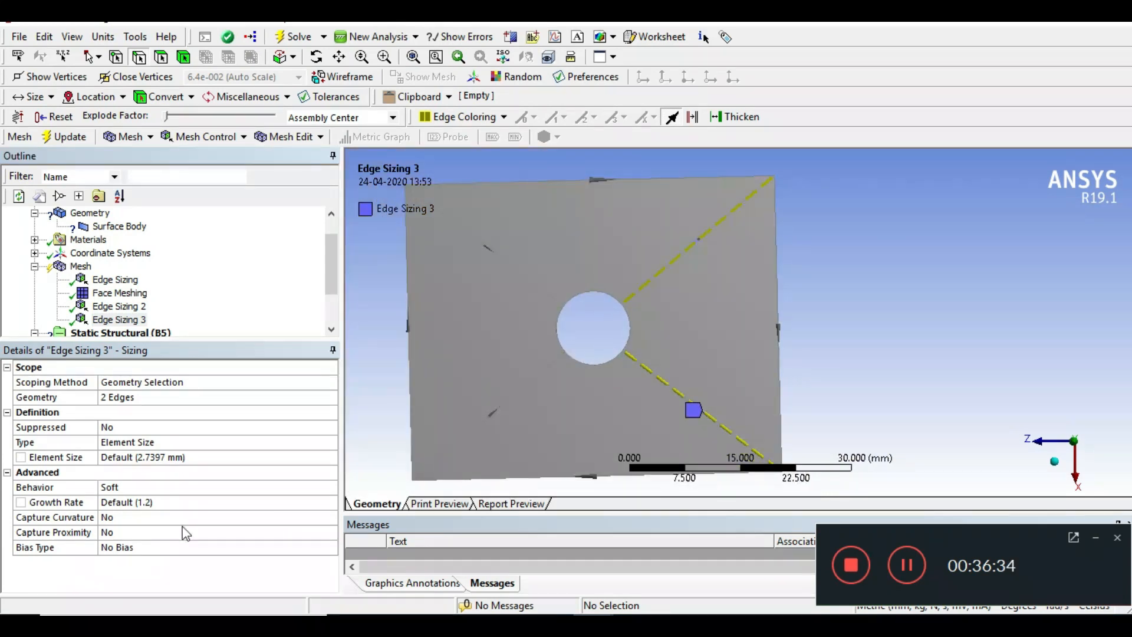
{"action": "left_click", "coordinate": [126, 547]}
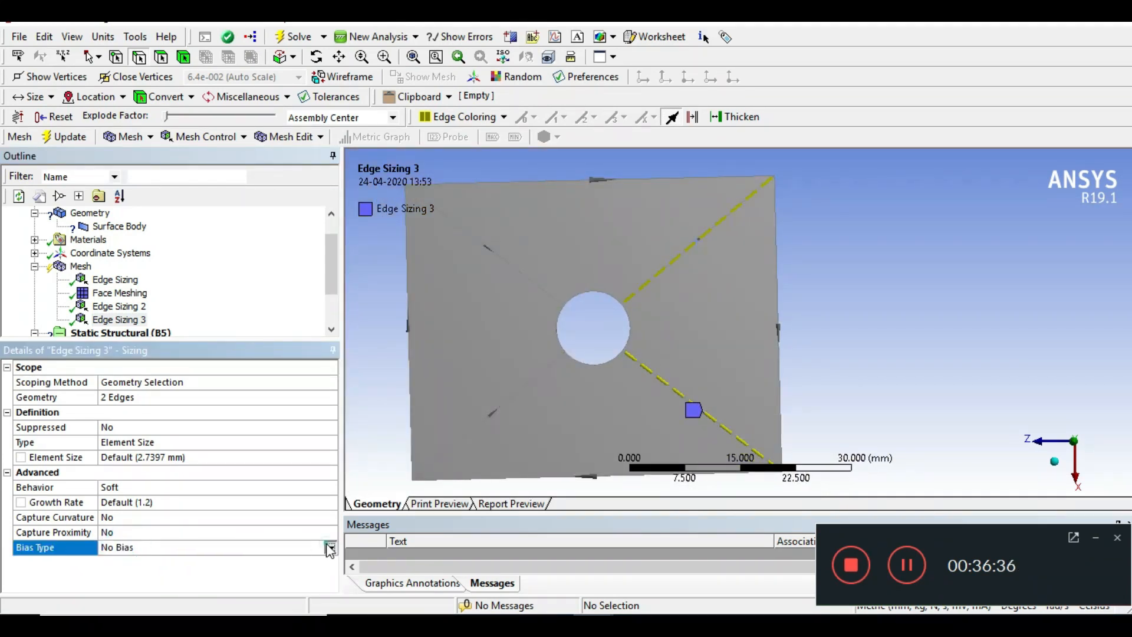
{"action": "left_click", "coordinate": [328, 546]}
{"action": "left_click", "coordinate": [165, 566]}
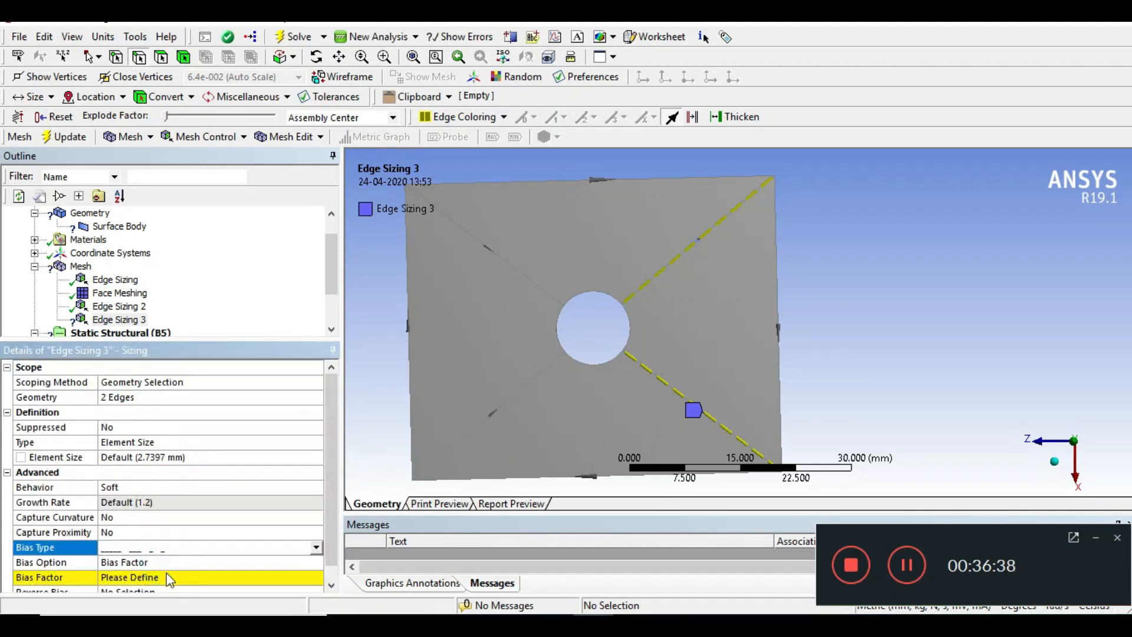
{"action": "left_click", "coordinate": [154, 577]}
{"action": "type", "text": "5"}
{"action": "key", "text": "Return"}
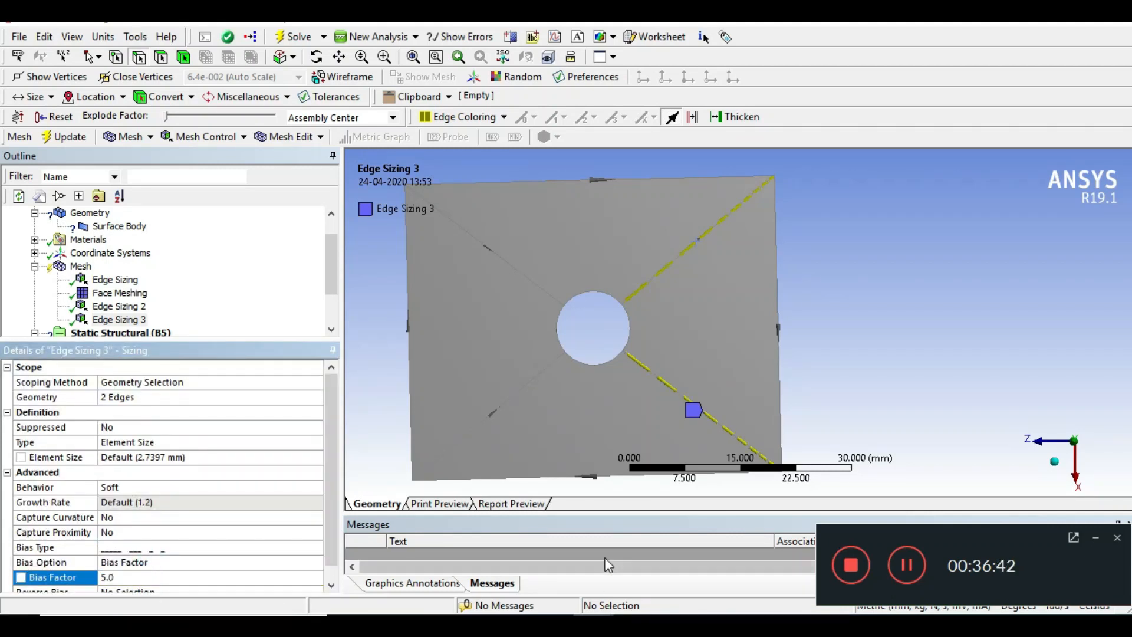
{"action": "scroll", "coordinate": [705, 323], "scroll_direction": "up", "scroll_amount": 5}
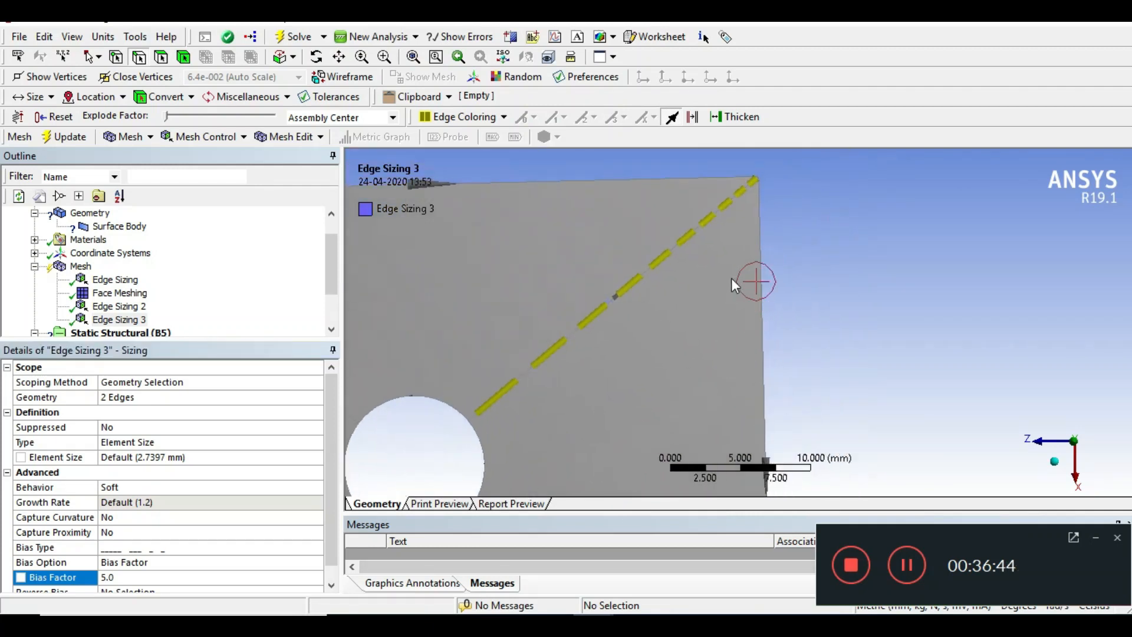
- Switch Edge Sizing 3 on the two right-hand diagonals to the short-to-long dash bias type so divisions are finer at the hole
{"action": "scroll", "coordinate": [737, 250], "scroll_direction": "down", "scroll_amount": 2}
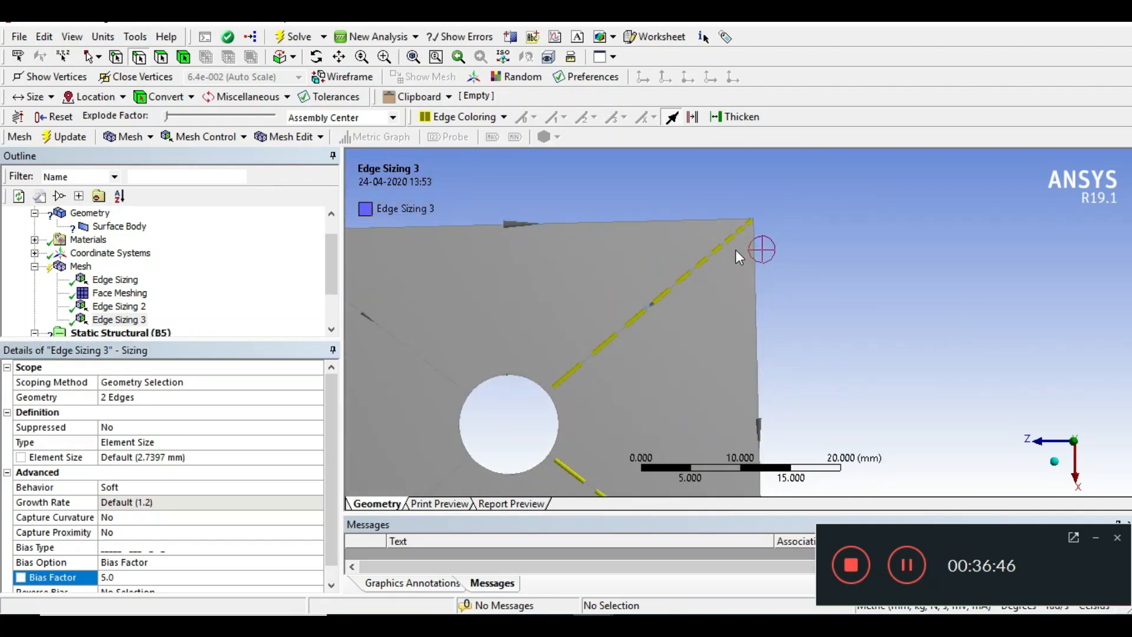
{"action": "left_click", "coordinate": [171, 548]}
{"action": "left_click", "coordinate": [316, 547]}
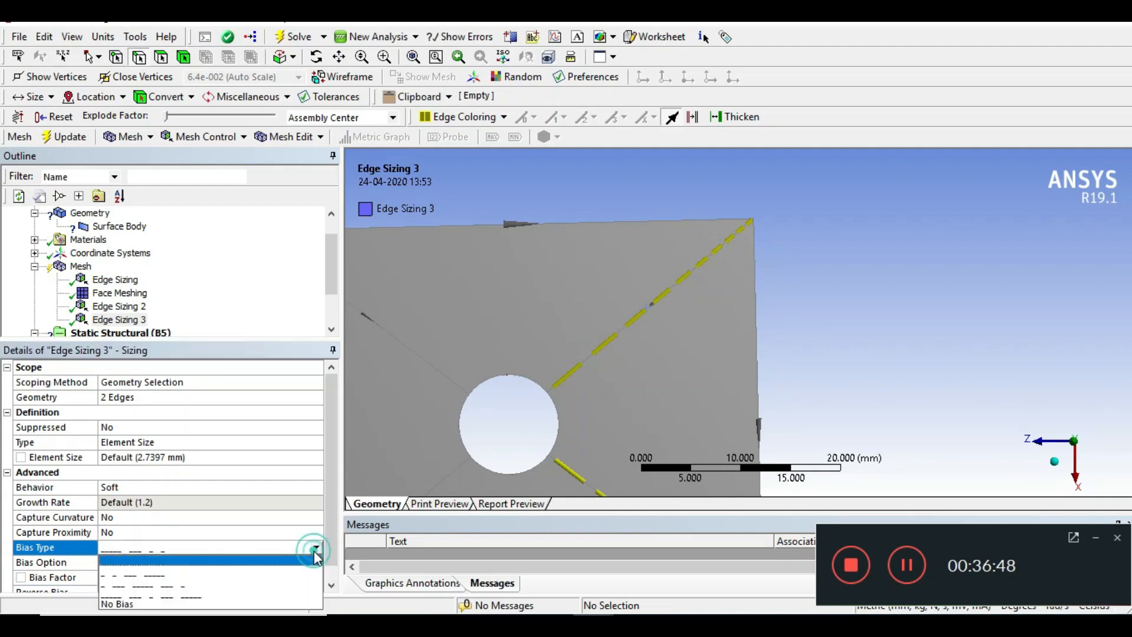
{"action": "left_click", "coordinate": [237, 583]}
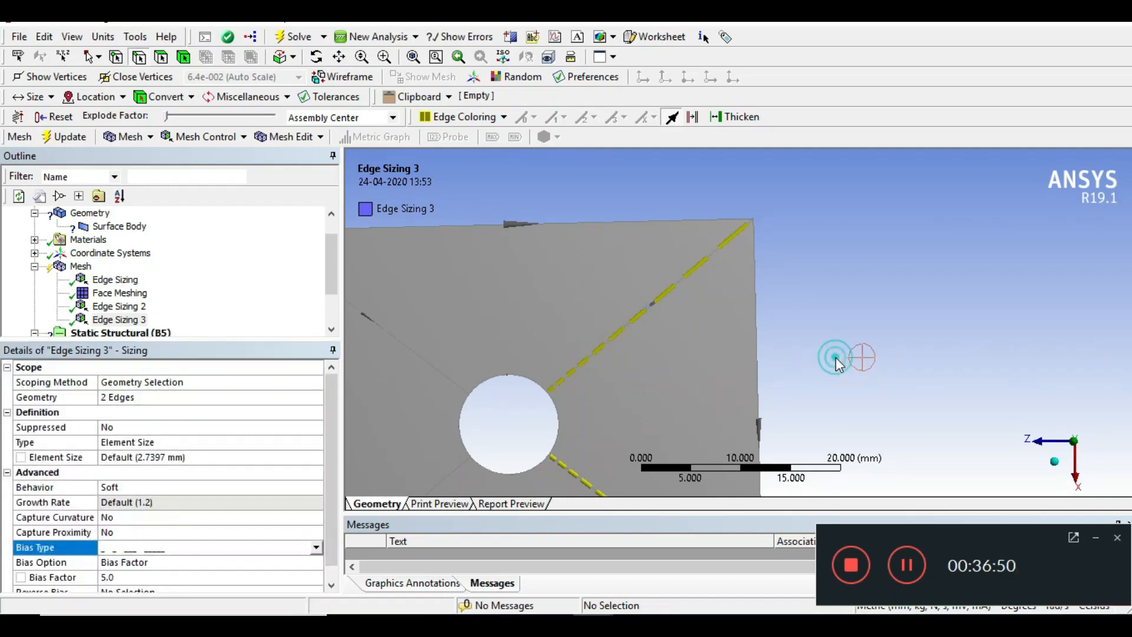
{"action": "scroll", "coordinate": [836, 357], "scroll_direction": "down", "scroll_amount": 1}
{"action": "scroll", "coordinate": [836, 357], "scroll_direction": "down", "scroll_amount": 1}
{"action": "middle_click_drag", "start_coordinate": [849, 373], "coordinate": [932, 304], "text": "ctrl"}
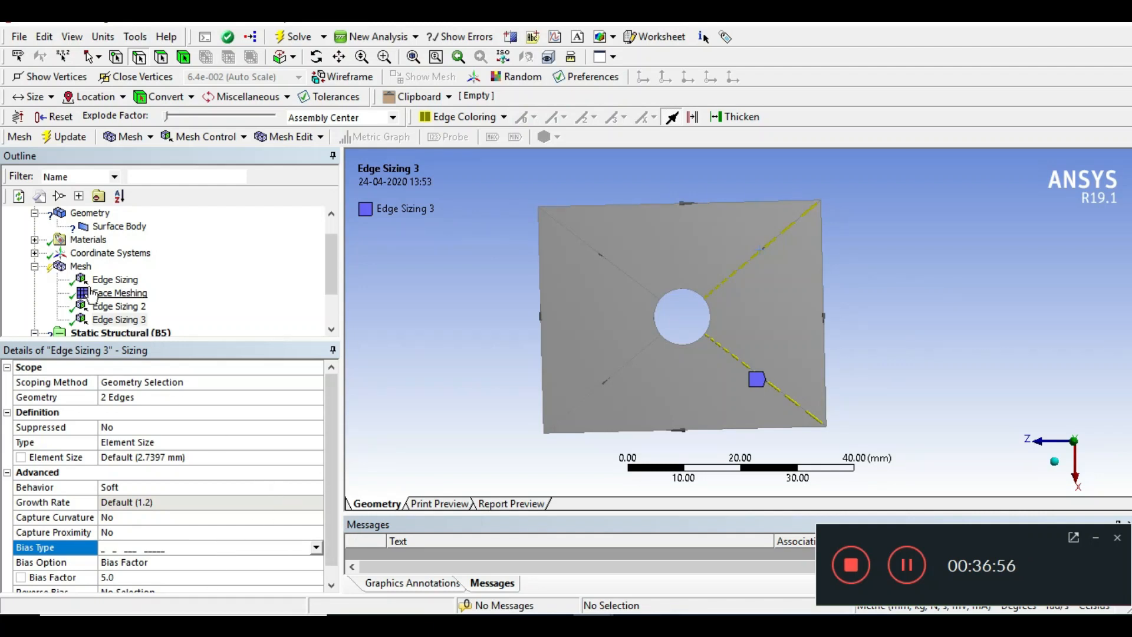
- Generate the mesh with the biased diagonal sizings and inspect the elements around the hole
{"action": "left_click", "coordinate": [81, 266]}
{"action": "right_click", "coordinate": [77, 266]}
{"action": "left_click", "coordinate": [115, 323]}
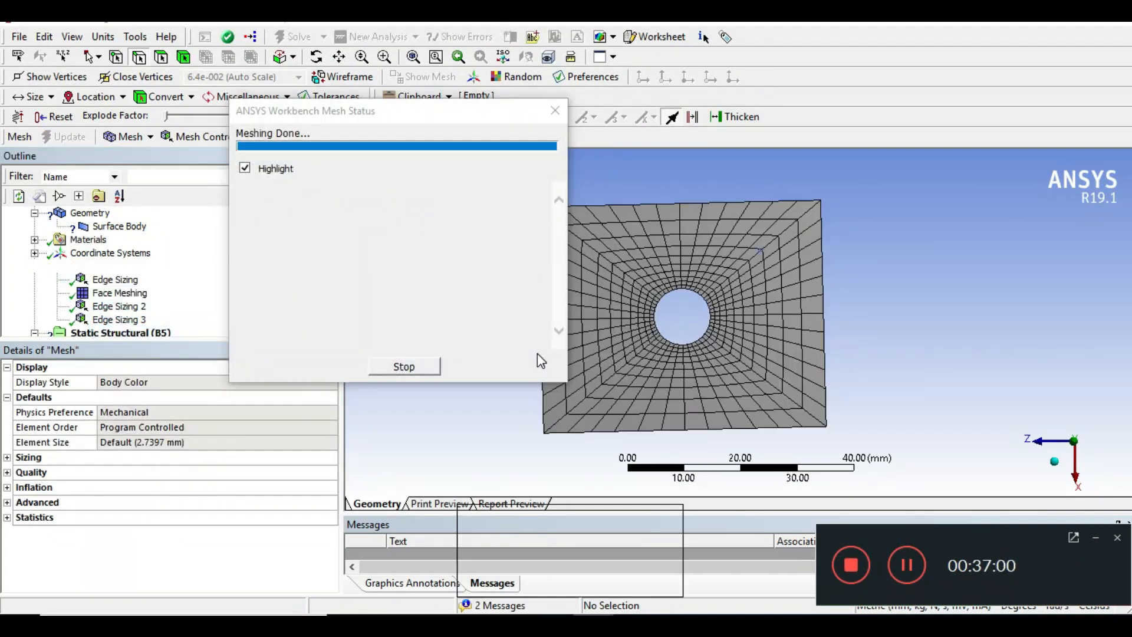
{"action": "scroll", "coordinate": [732, 321], "scroll_direction": "up", "scroll_amount": 4}
{"action": "scroll", "coordinate": [732, 322], "scroll_direction": "down", "scroll_amount": 4}
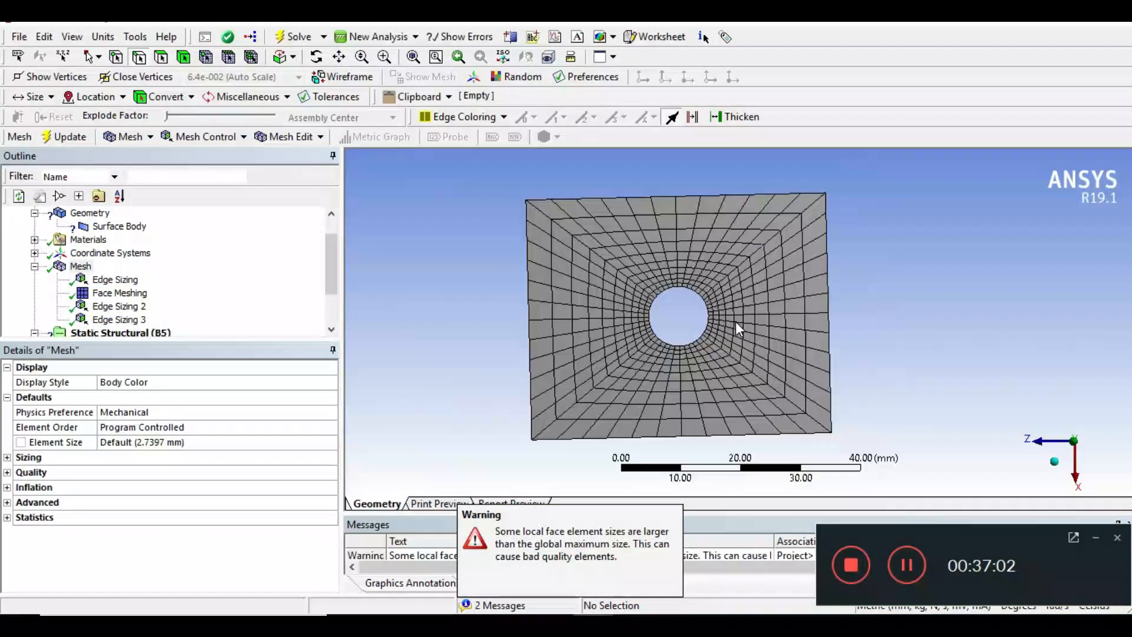
{"action": "middle_click_drag", "start_coordinate": [732, 328], "coordinate": [756, 304], "text": "ctrl"}
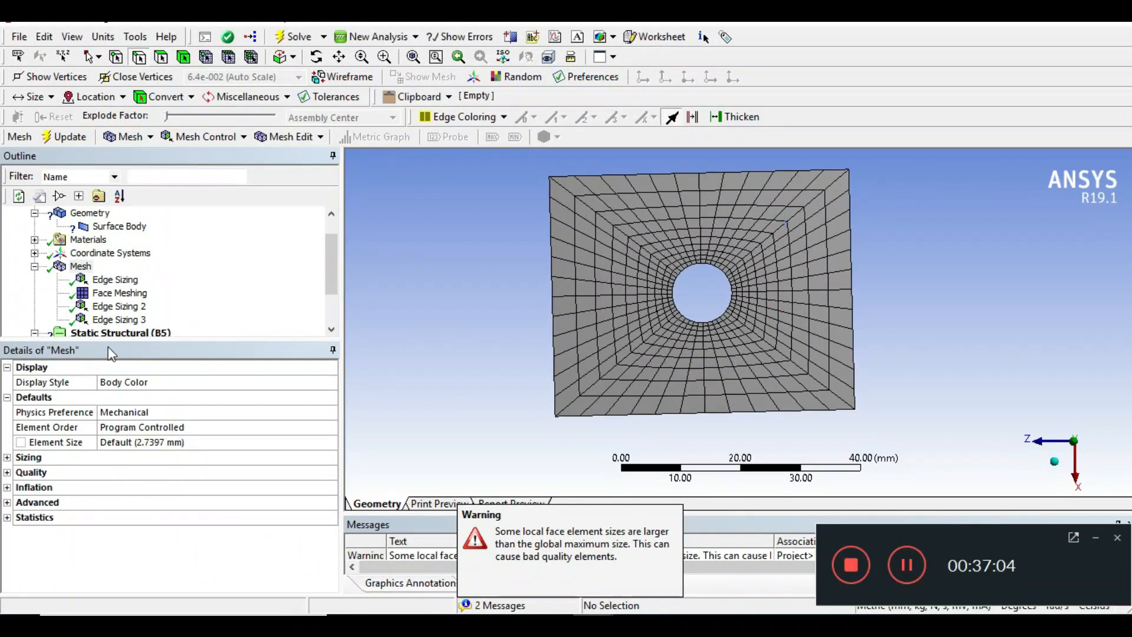
- Set the mesh display style to Aspect Ratio and examine the contours around the hole and corners
{"action": "left_click", "coordinate": [83, 266]}
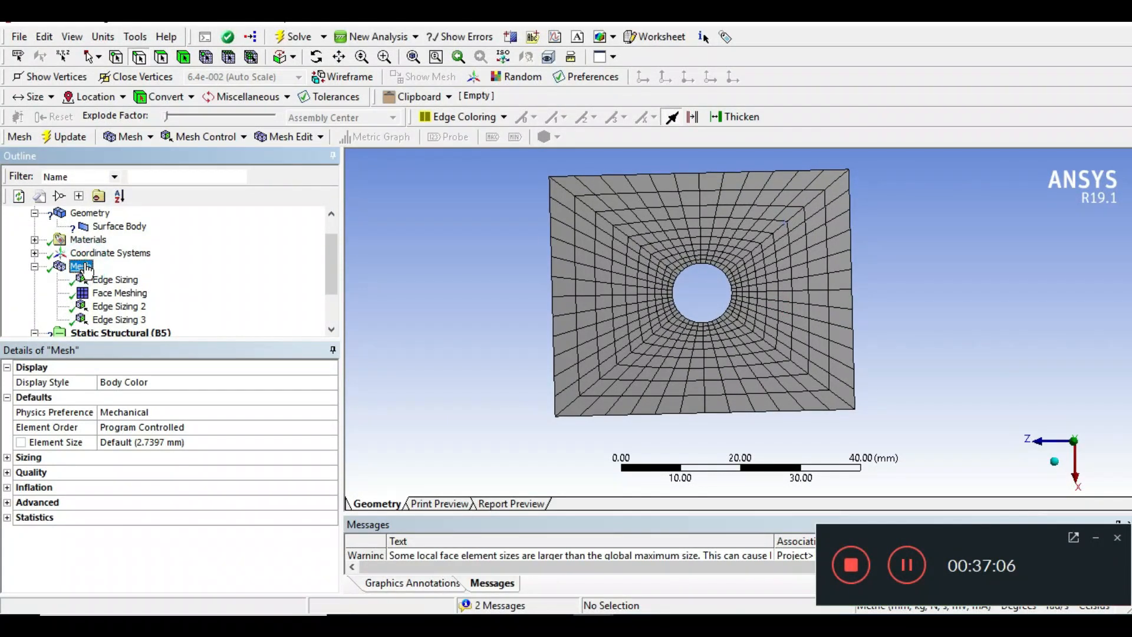
{"action": "left_click", "coordinate": [121, 382]}
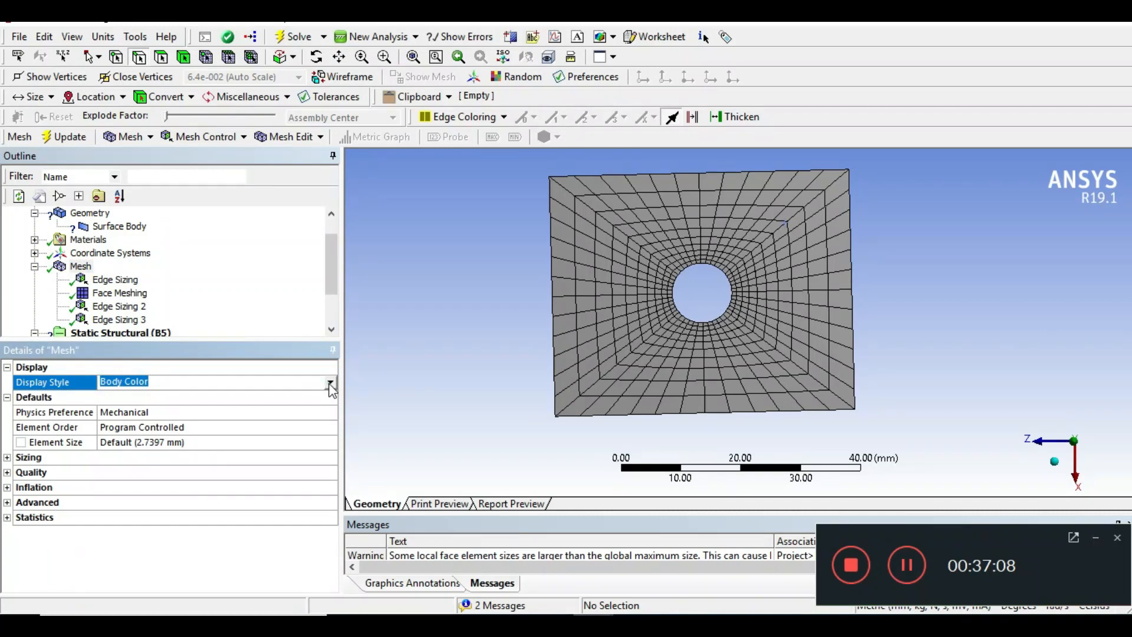
{"action": "left_click", "coordinate": [329, 383]}
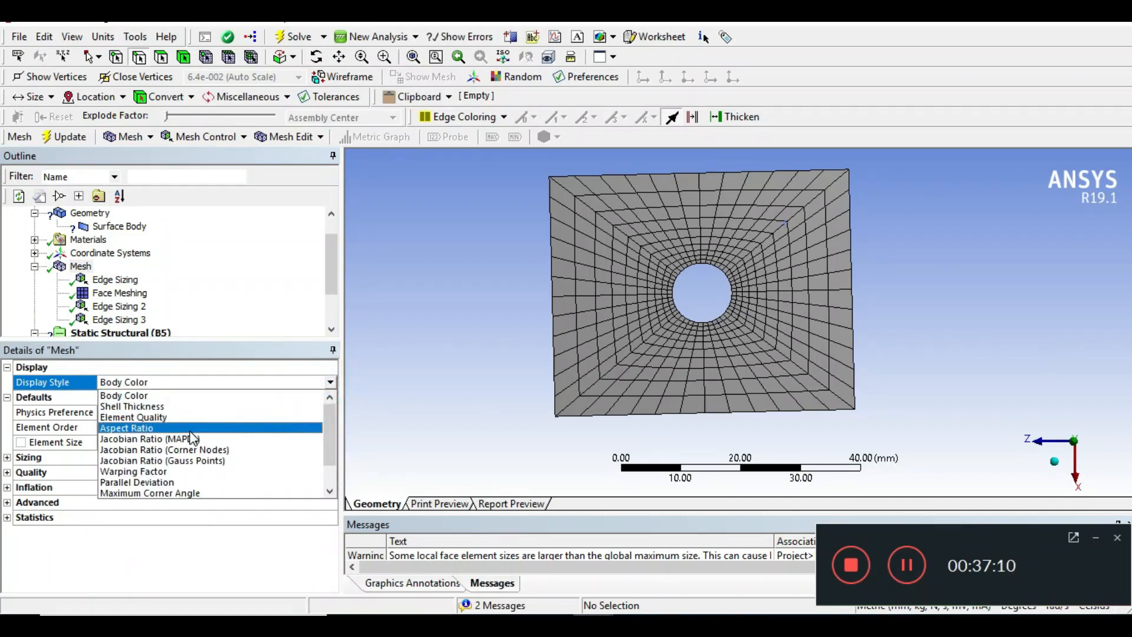
{"action": "left_click", "coordinate": [190, 430]}
{"action": "scroll", "coordinate": [585, 370], "scroll_direction": "up", "scroll_amount": 4}
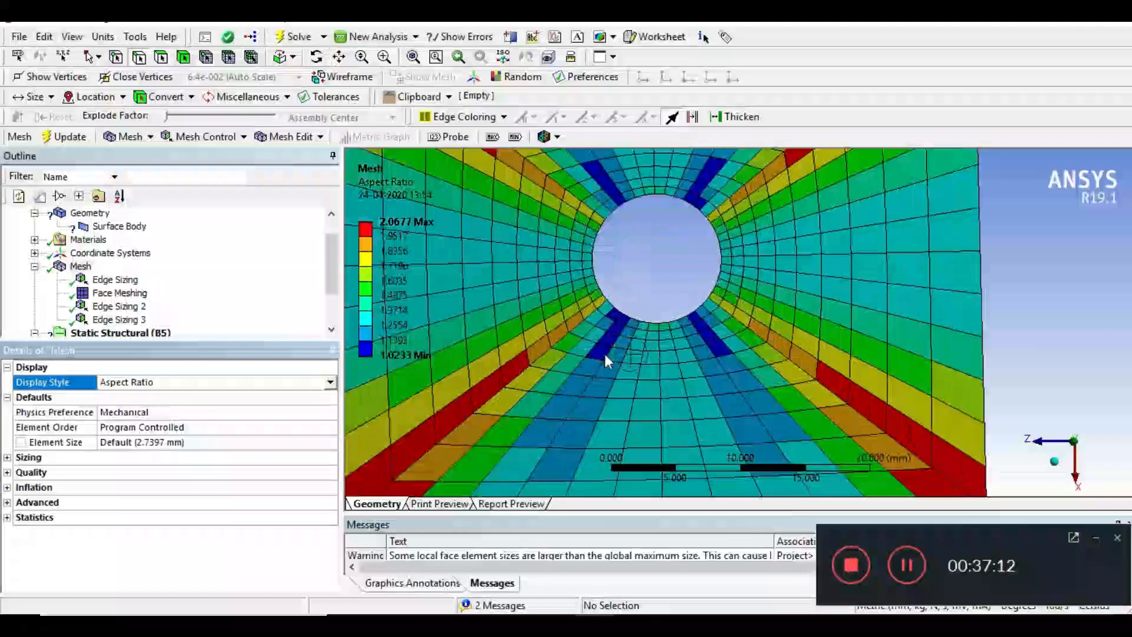
{"action": "scroll", "coordinate": [638, 353], "scroll_direction": "down", "scroll_amount": 1}
{"action": "scroll", "coordinate": [653, 383], "scroll_direction": "down", "scroll_amount": 2}
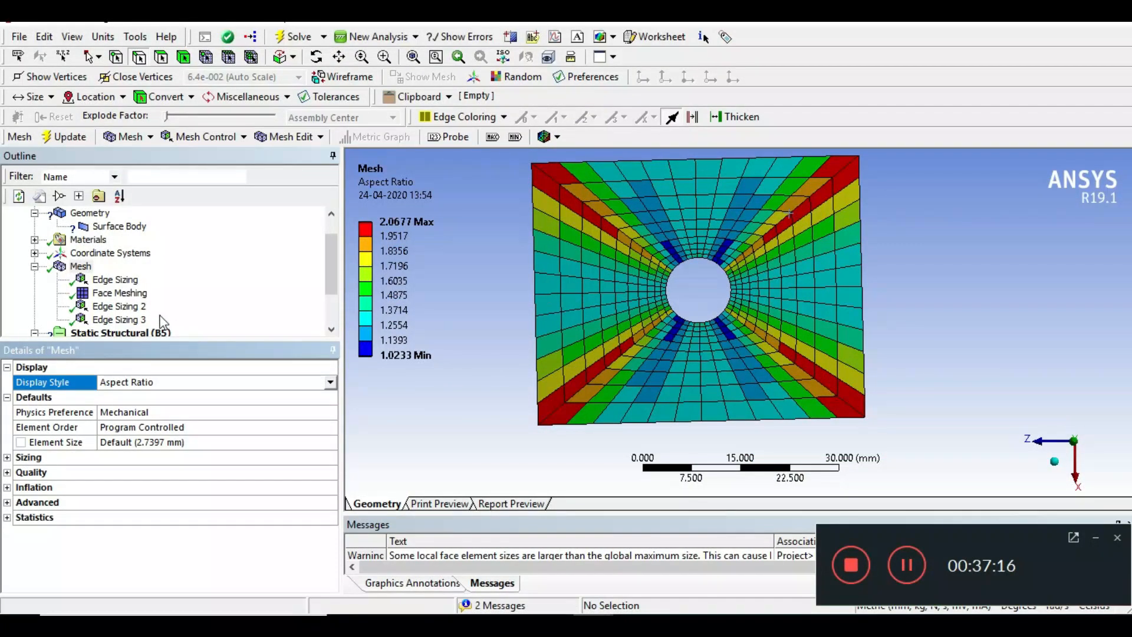
- Set the bias factor to 8 for both Edge Sizing 2 and Edge Sizing 3
{"action": "left_click", "coordinate": [125, 306]}
{"action": "left_click", "coordinate": [141, 577]}
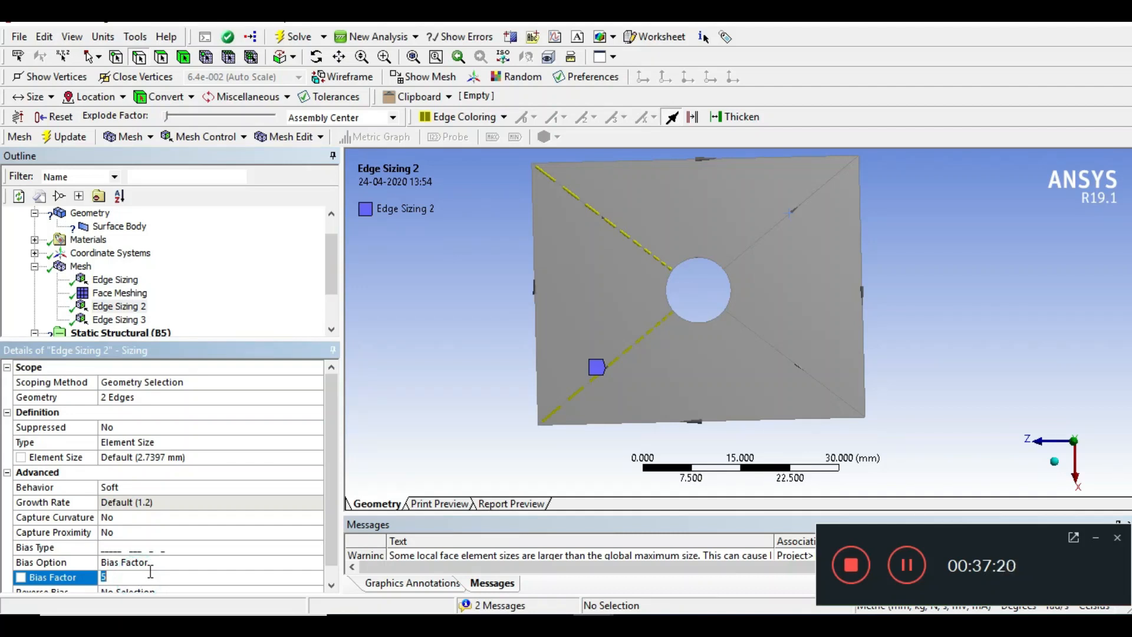
{"action": "type", "text": "8"}
{"action": "left_click", "coordinate": [119, 319]}
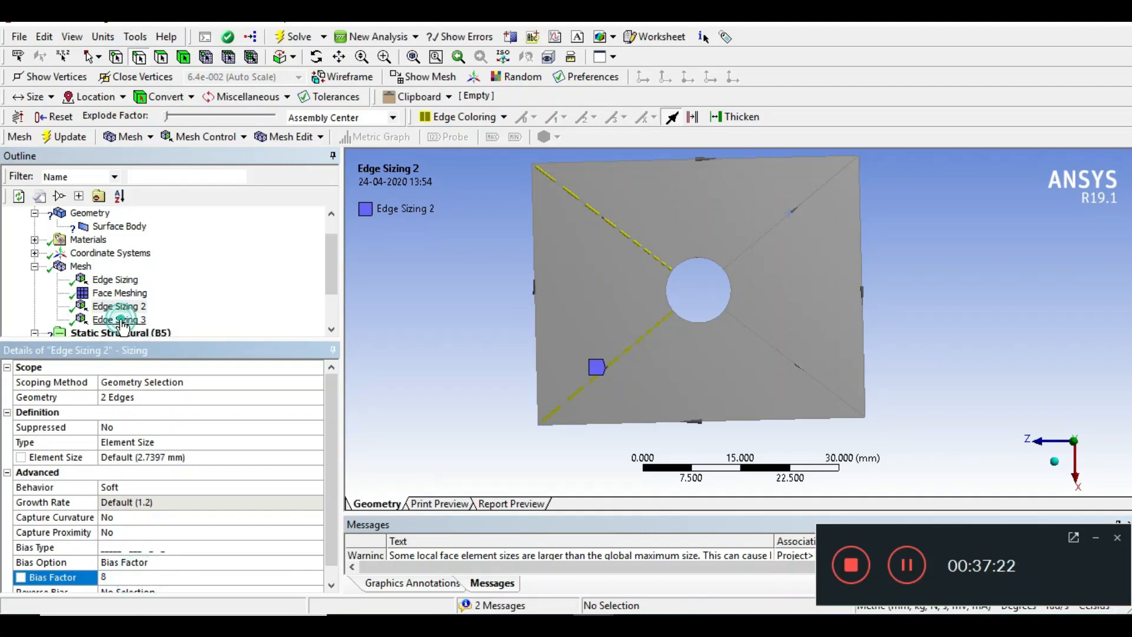
{"action": "left_click", "coordinate": [135, 578]}
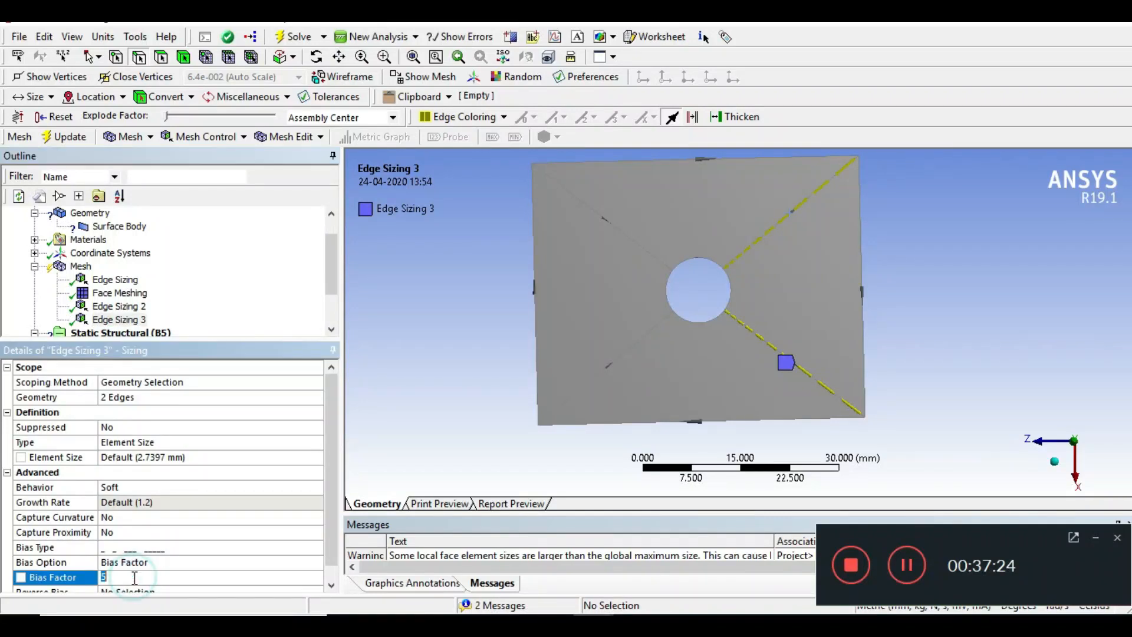
{"action": "key", "text": "Return"}
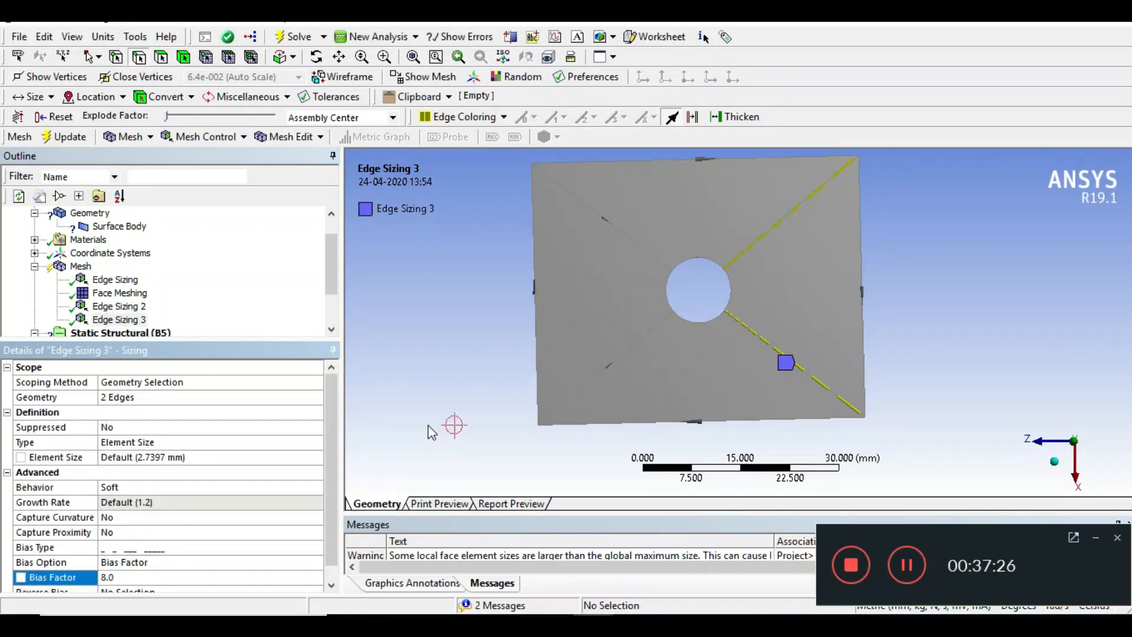
- Regenerate the mesh with the new bias factors and inspect the aspect ratio contours near the hole
{"action": "left_click", "coordinate": [82, 268]}
{"action": "right_click", "coordinate": [82, 268]}
{"action": "left_click", "coordinate": [141, 329]}
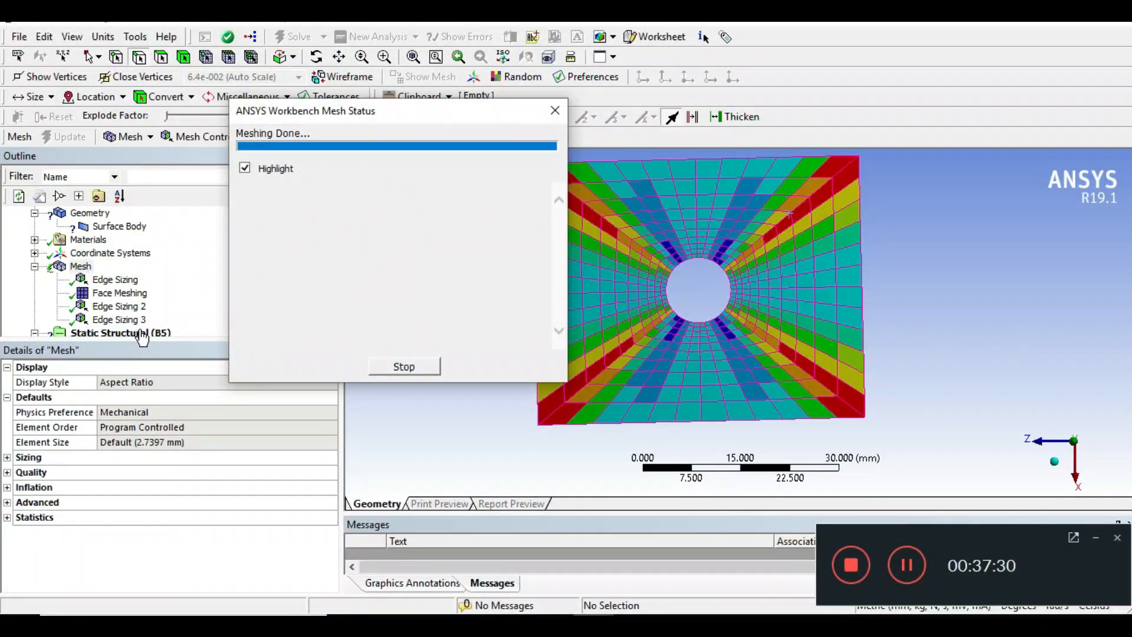
{"action": "scroll", "coordinate": [639, 313], "scroll_direction": "up", "scroll_amount": 3}
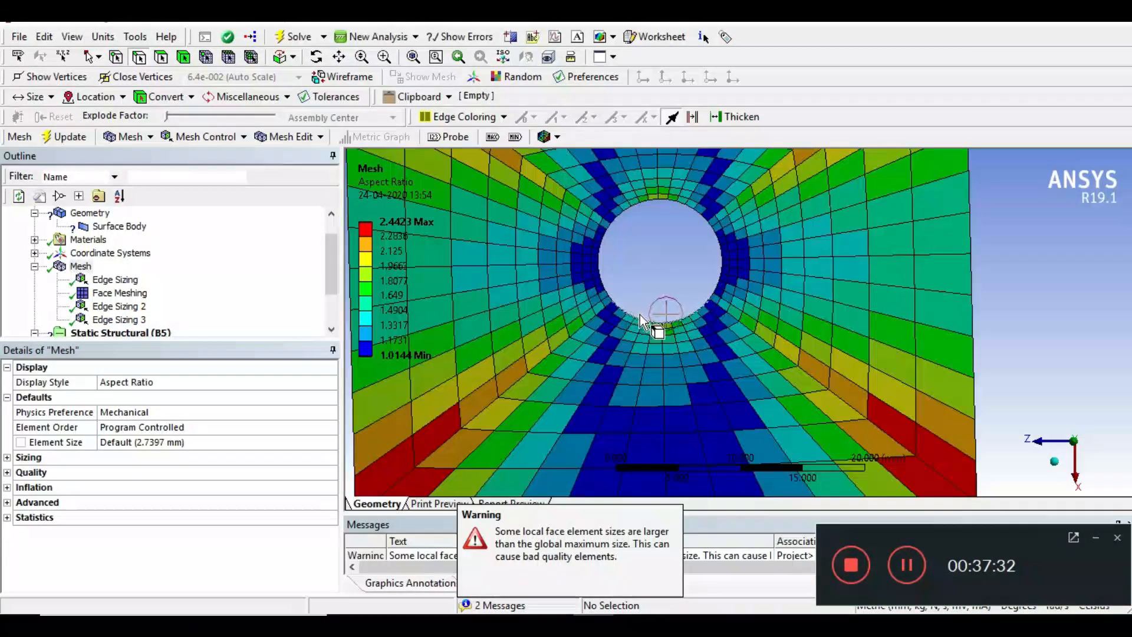
{"action": "scroll", "coordinate": [642, 311], "scroll_direction": "down", "scroll_amount": 3}
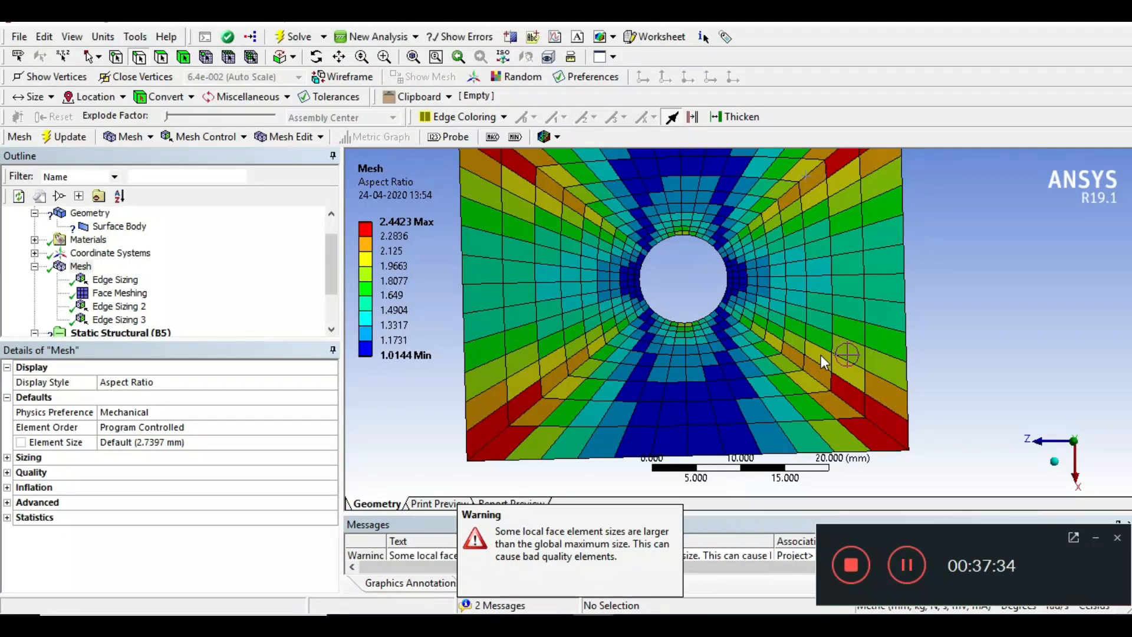
{"action": "middle_click_drag", "start_coordinate": [838, 374], "coordinate": [923, 411]}
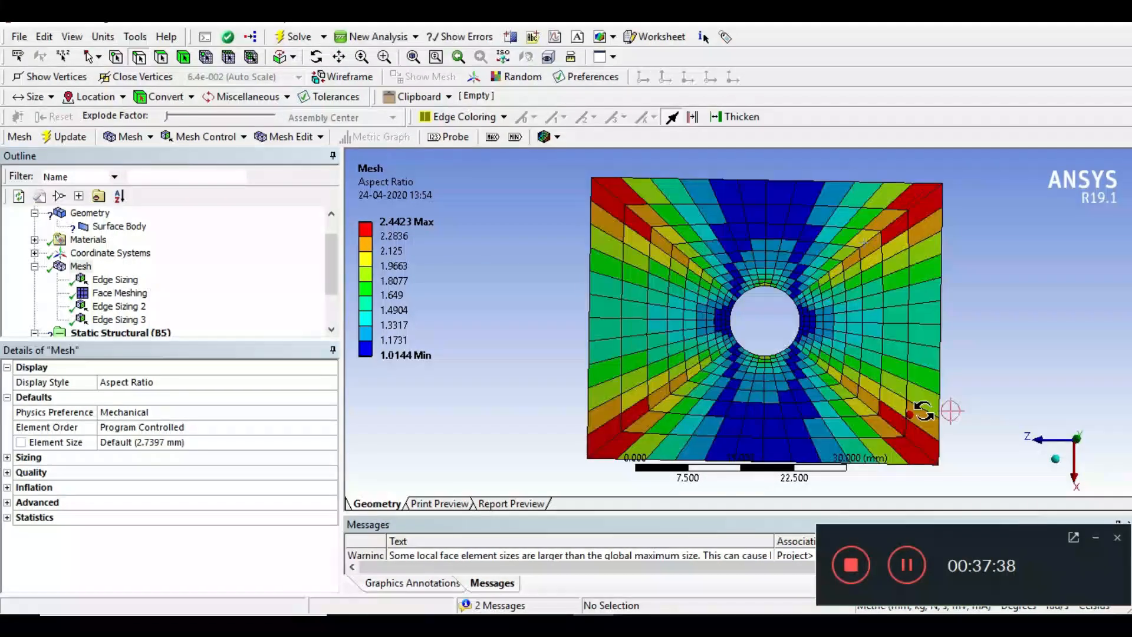
{"action": "scroll", "coordinate": [789, 347], "scroll_direction": "up", "scroll_amount": 3}
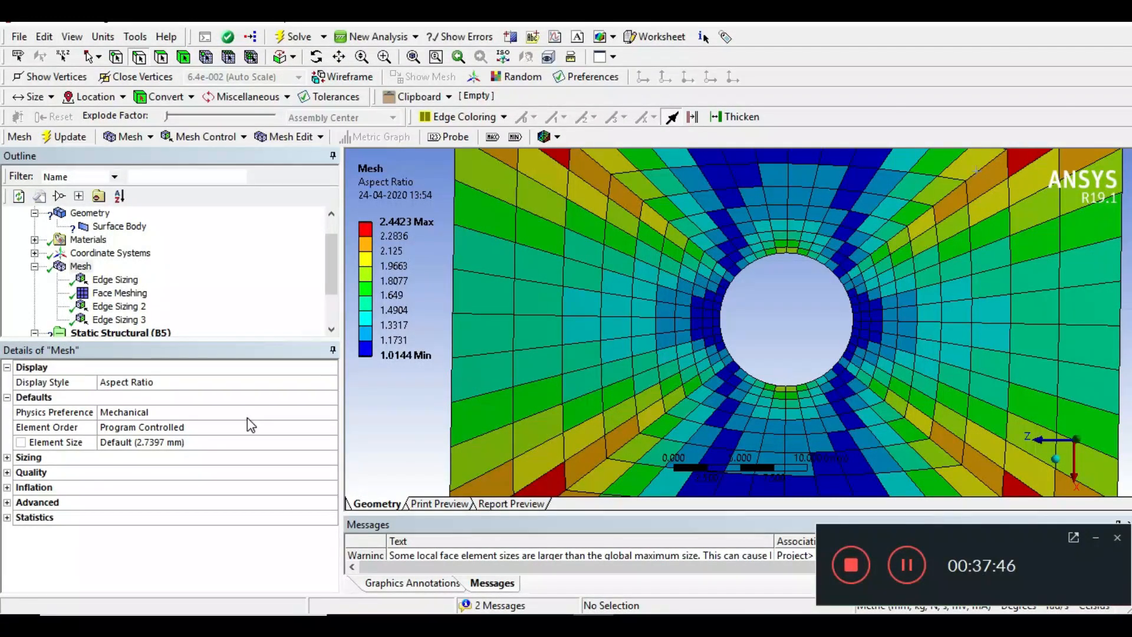
- Review the bias settings of Edge Sizing 2 and Edge Sizing 3, including the Reverse Bias option, on the diagonal edges
{"action": "left_click", "coordinate": [119, 306]}
{"action": "left_click", "coordinate": [120, 319]}
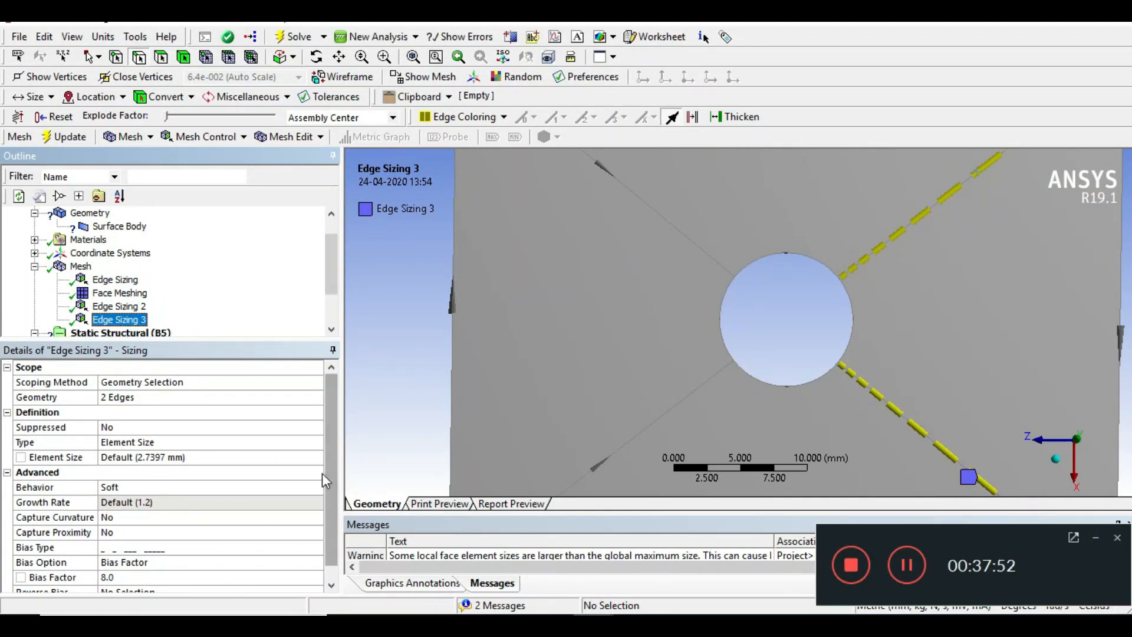
{"action": "left_click_drag", "start_coordinate": [327, 467], "coordinate": [328, 498]}
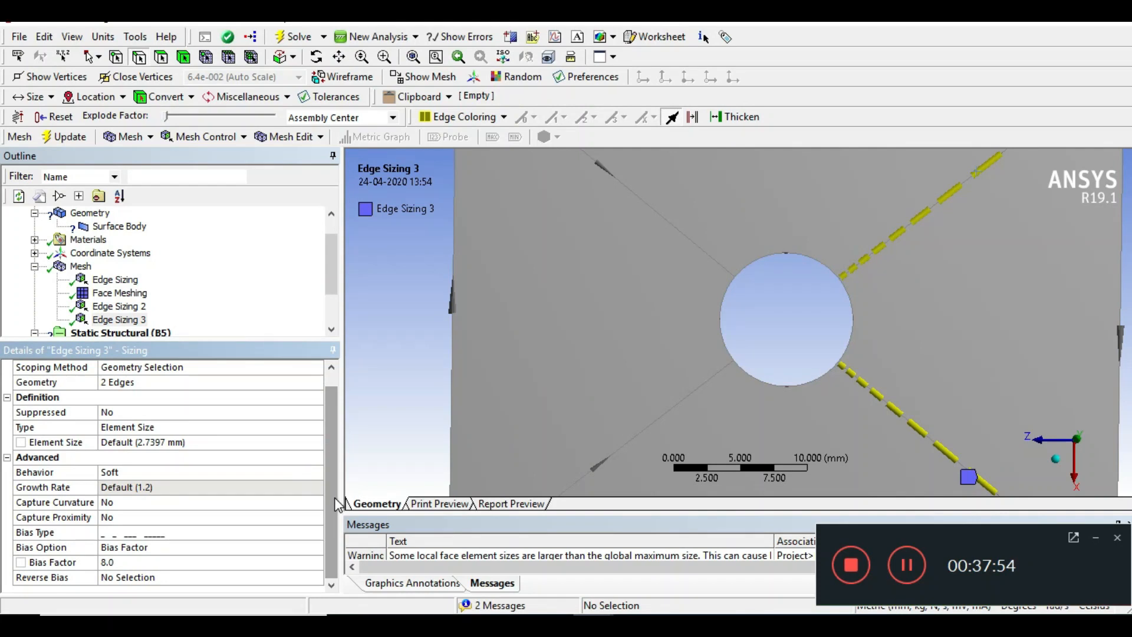
{"action": "scroll", "coordinate": [769, 360], "scroll_direction": "down", "scroll_amount": 5}
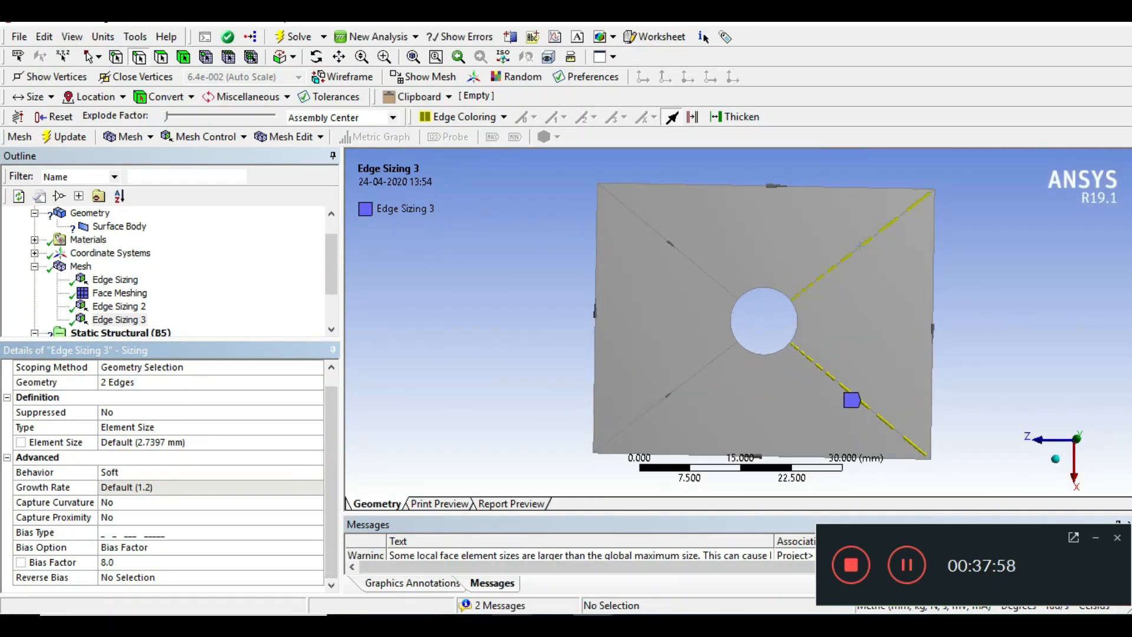
- View the Vertex Type surface in DesignModeler and compare it with the seven-sided planar face example in the PowerPoint slide show
{"action": "left_click", "coordinate": [552, 615]}
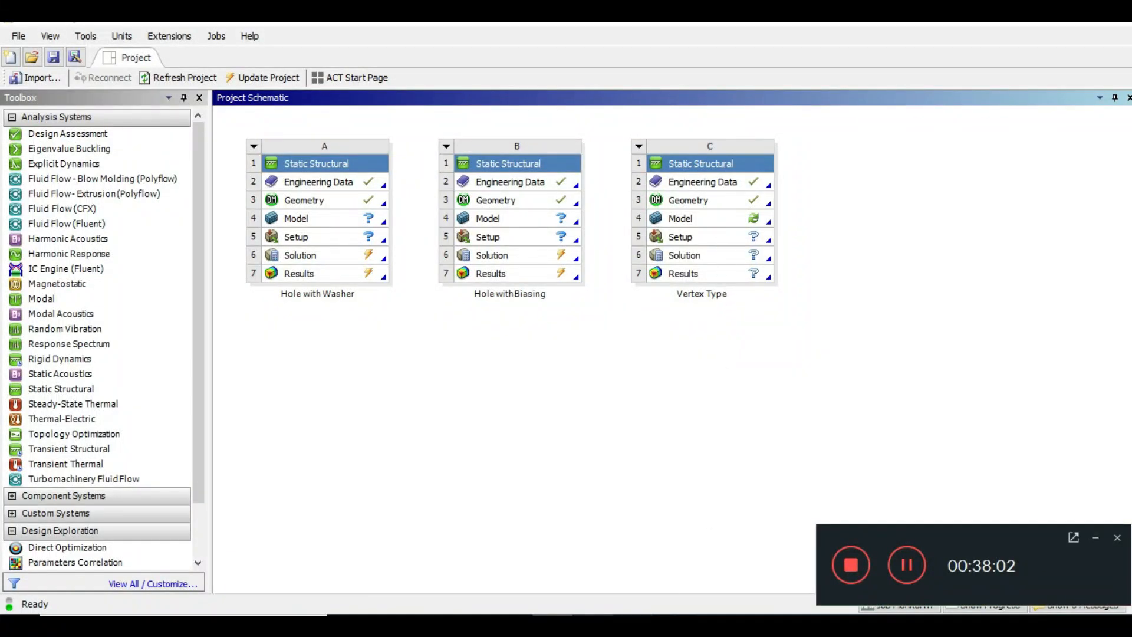
{"action": "mouse_move", "coordinate": [553, 615]}
{"action": "left_click", "coordinate": [644, 513]}
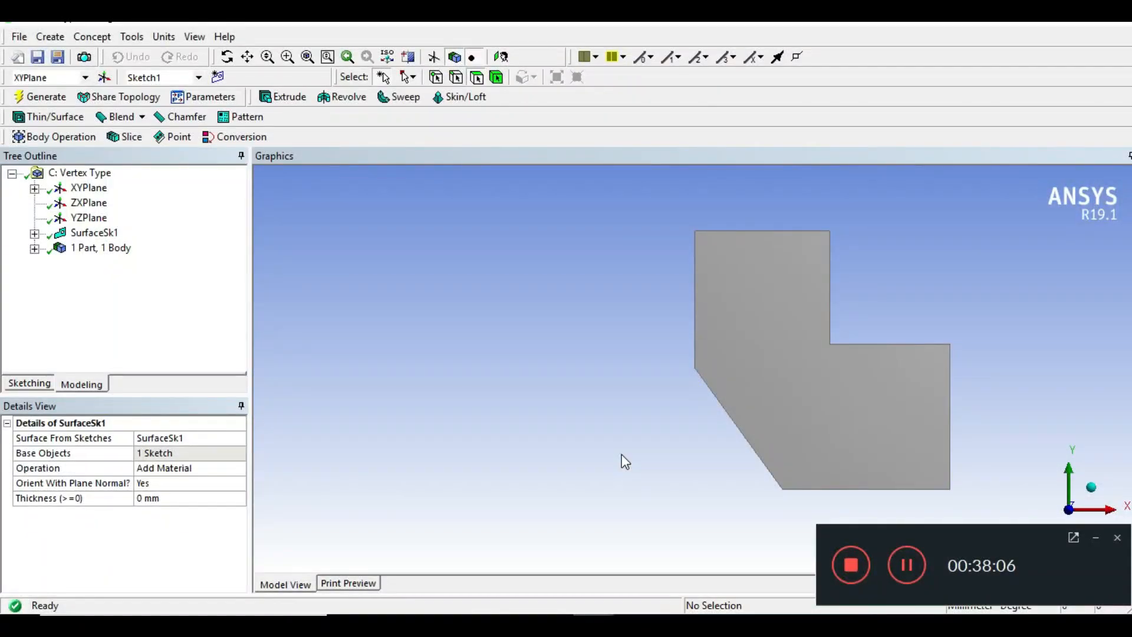
{"action": "left_click", "coordinate": [635, 615]}
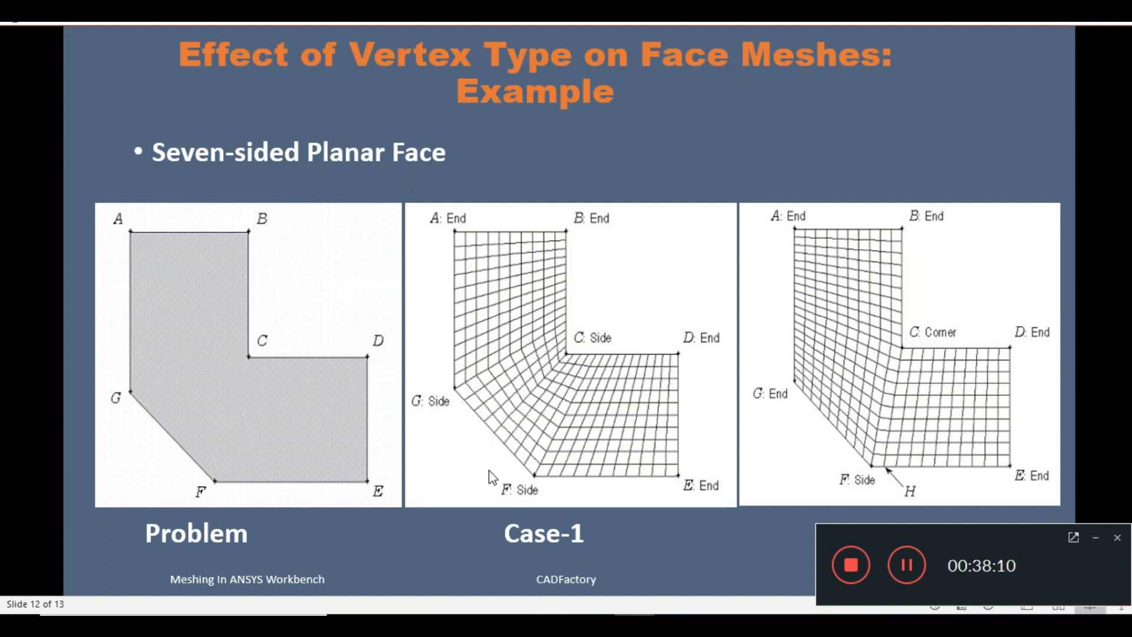
{"action": "key", "text": "alt+Tab"}
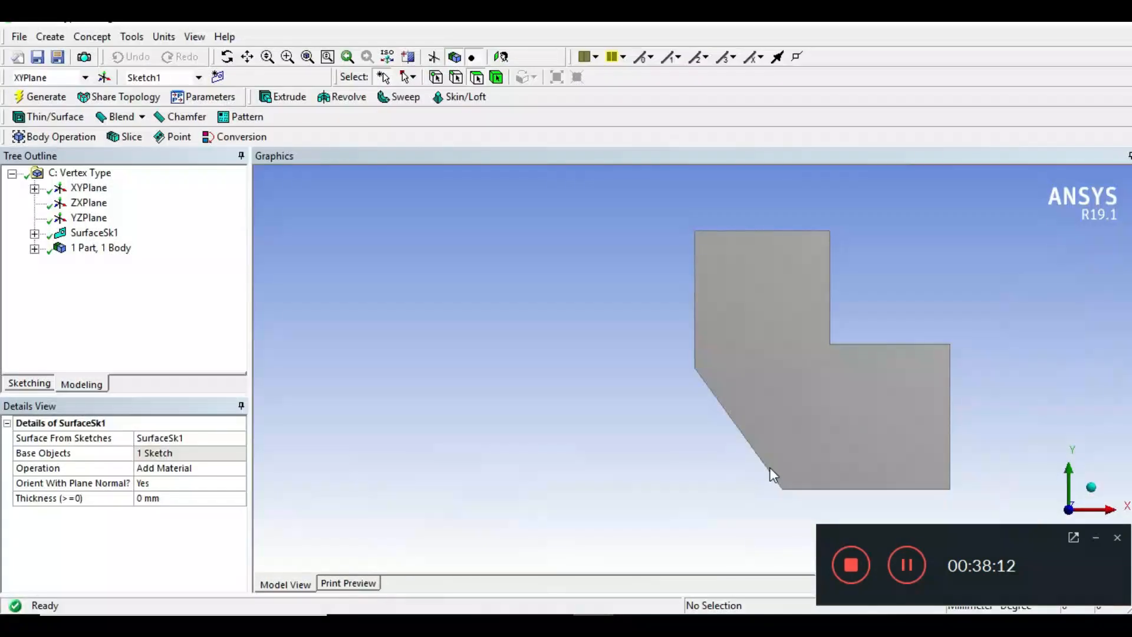
{"action": "left_click", "coordinate": [1095, 537]}
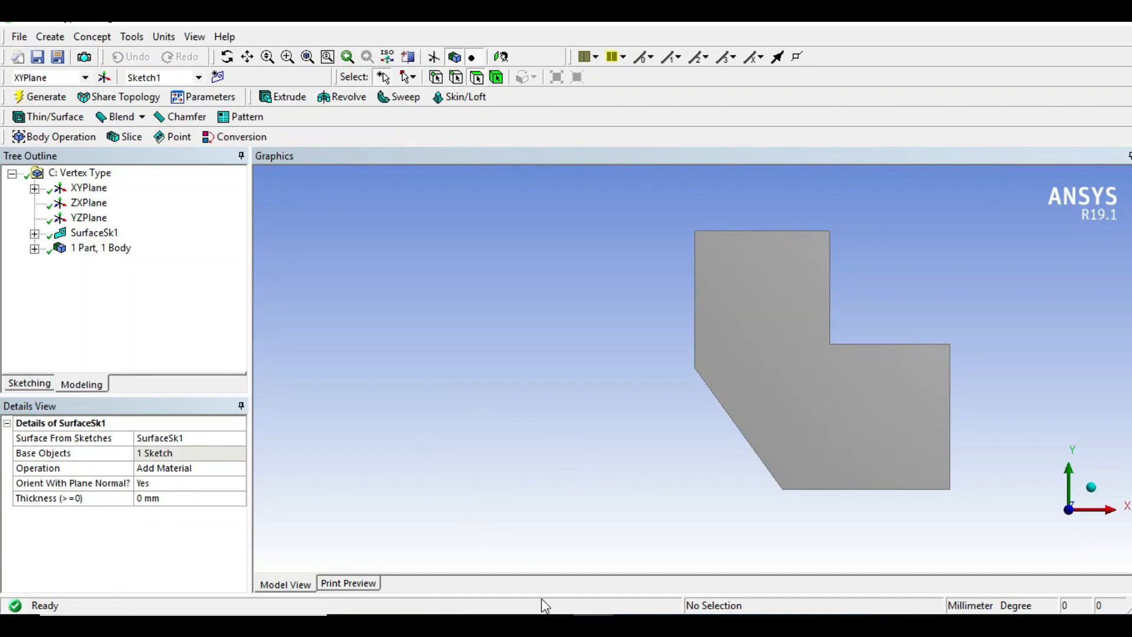
- Switch to the Workbench project schematic and open the Model of the Vertex Type system for editing in Mechanical
{"action": "left_click", "coordinate": [541, 557]}
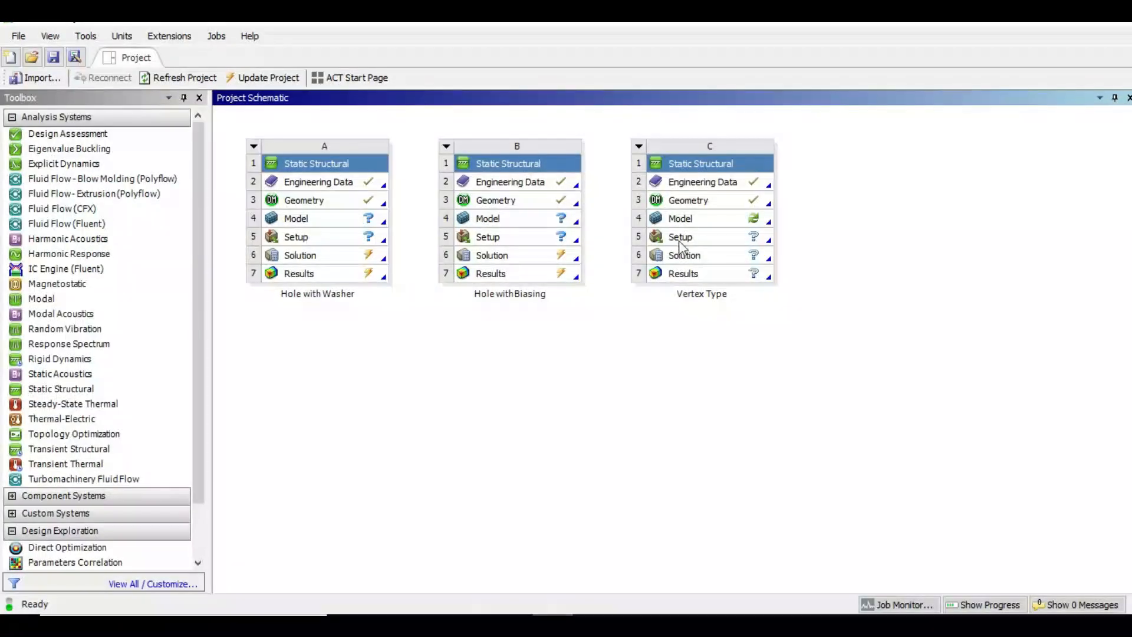
{"action": "left_click", "coordinate": [689, 223]}
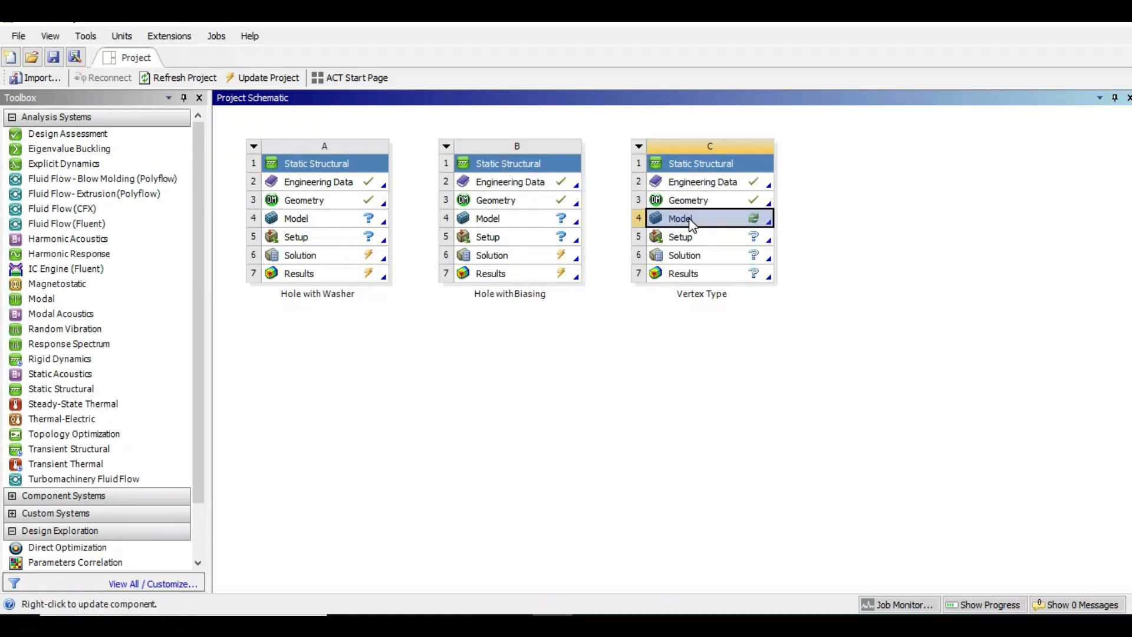
{"action": "right_click", "coordinate": [691, 224]}
{"action": "left_click", "coordinate": [731, 227]}
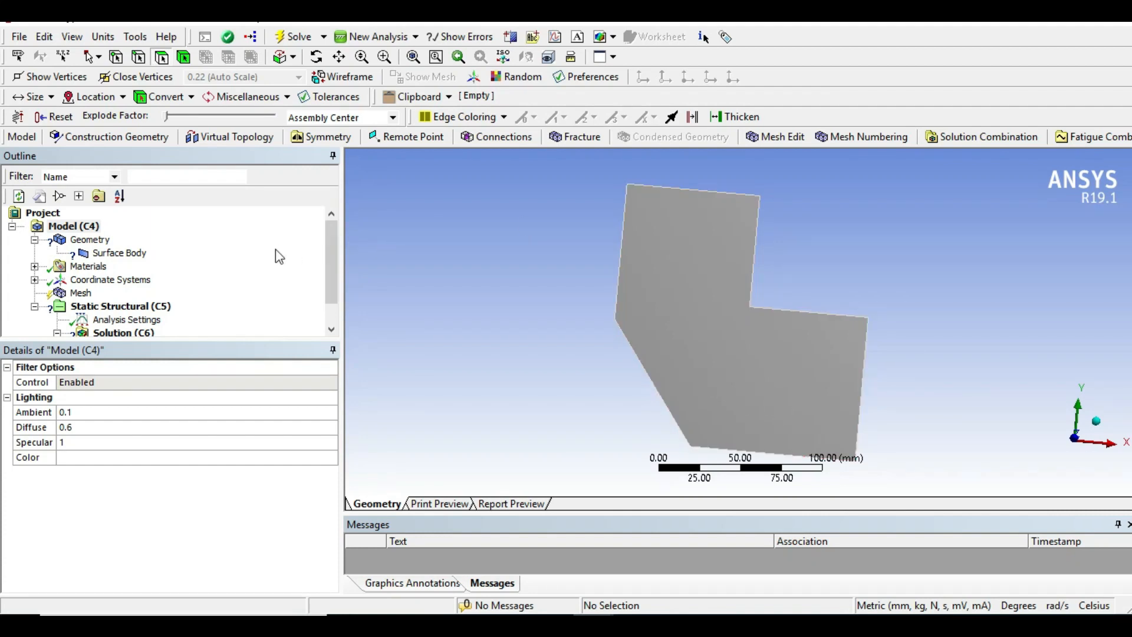
- Add a Face Meshing control to the mesh and scope it to the seven-sided surface face
{"action": "left_click", "coordinate": [81, 293]}
{"action": "right_click", "coordinate": [80, 293]}
{"action": "mouse_move", "coordinate": [98, 302]}
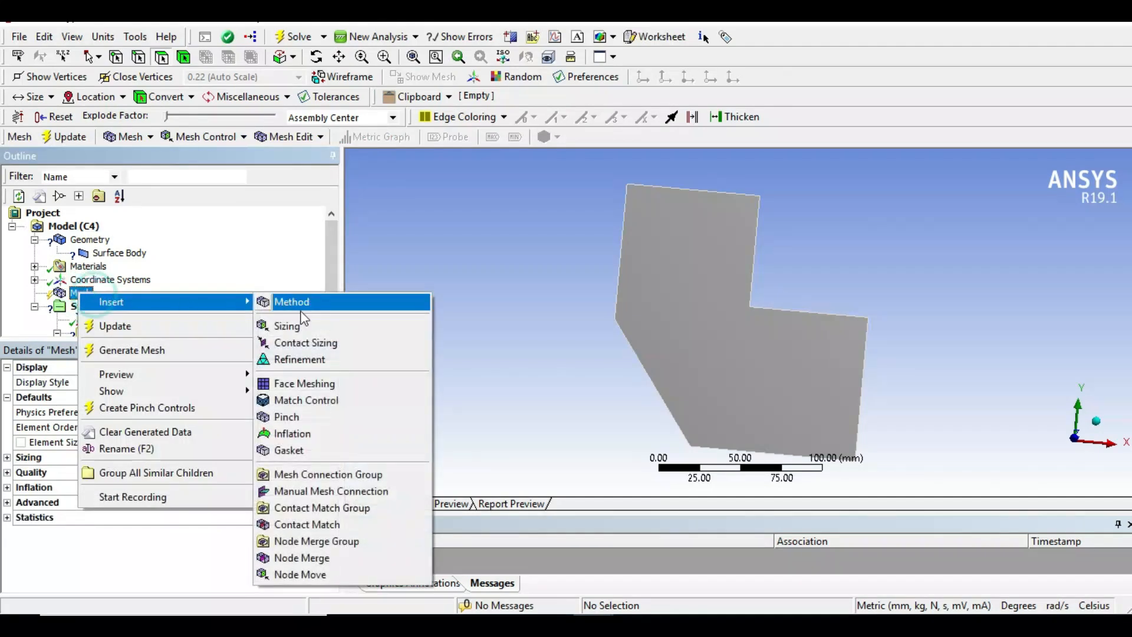
{"action": "left_click", "coordinate": [309, 384]}
{"action": "left_click", "coordinate": [715, 363]}
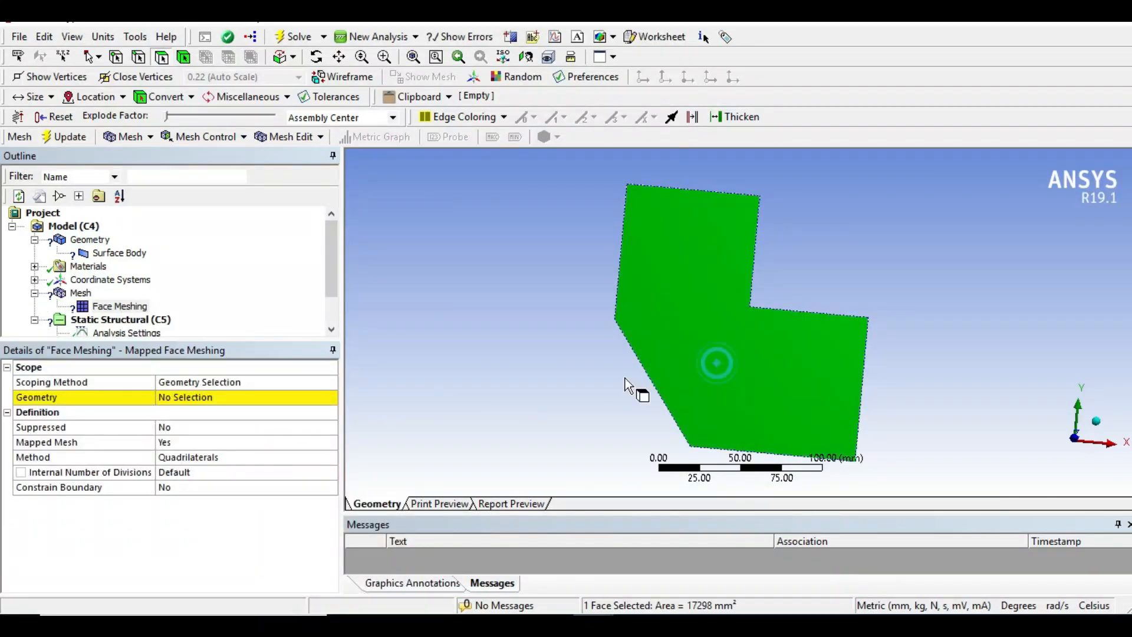
{"action": "left_click", "coordinate": [191, 402]}
{"action": "left_click", "coordinate": [194, 399]}
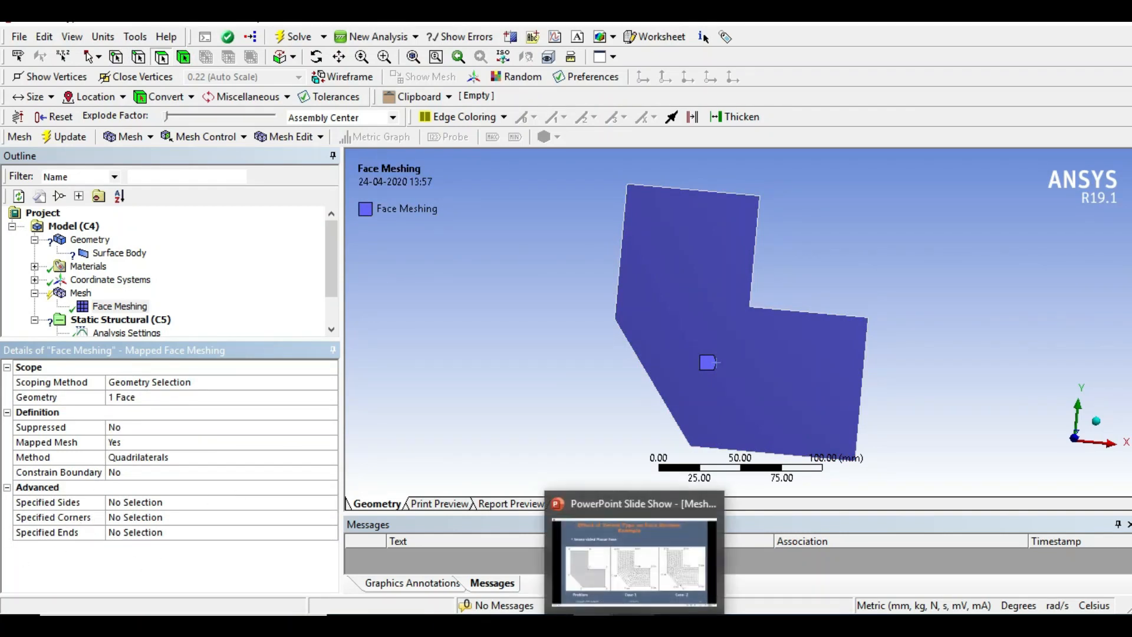
- Specify three vertices as sides in the Face Meshing control: the inner corner vertex and both ends of the diagonal edge
{"action": "left_click", "coordinate": [635, 625]}
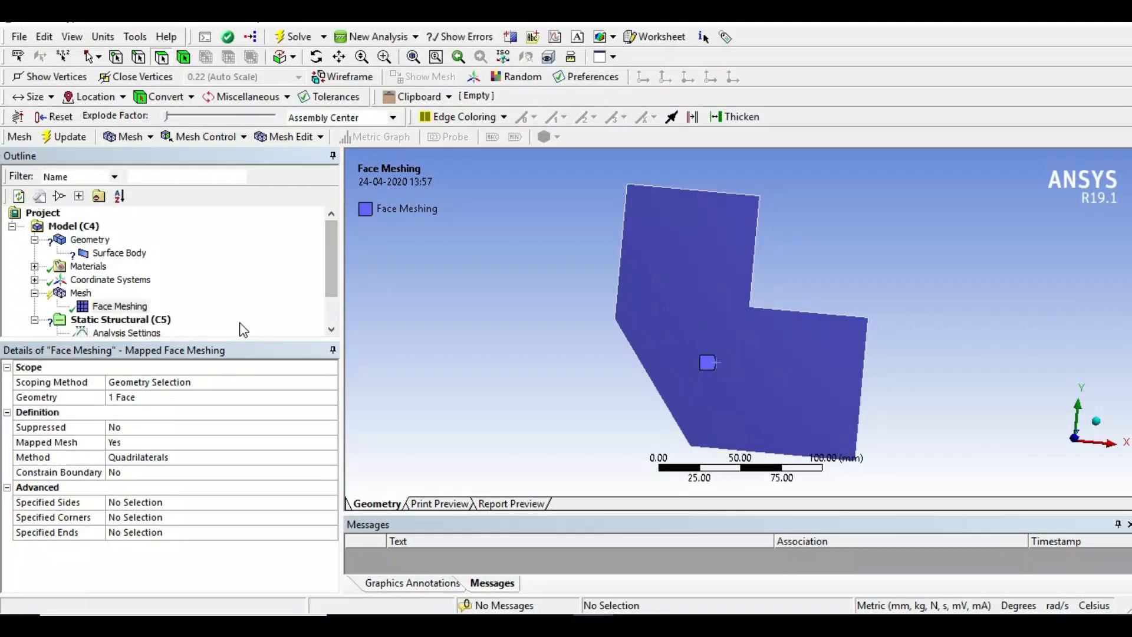
{"action": "middle_click_drag", "start_coordinate": [389, 328], "coordinate": [421, 324]}
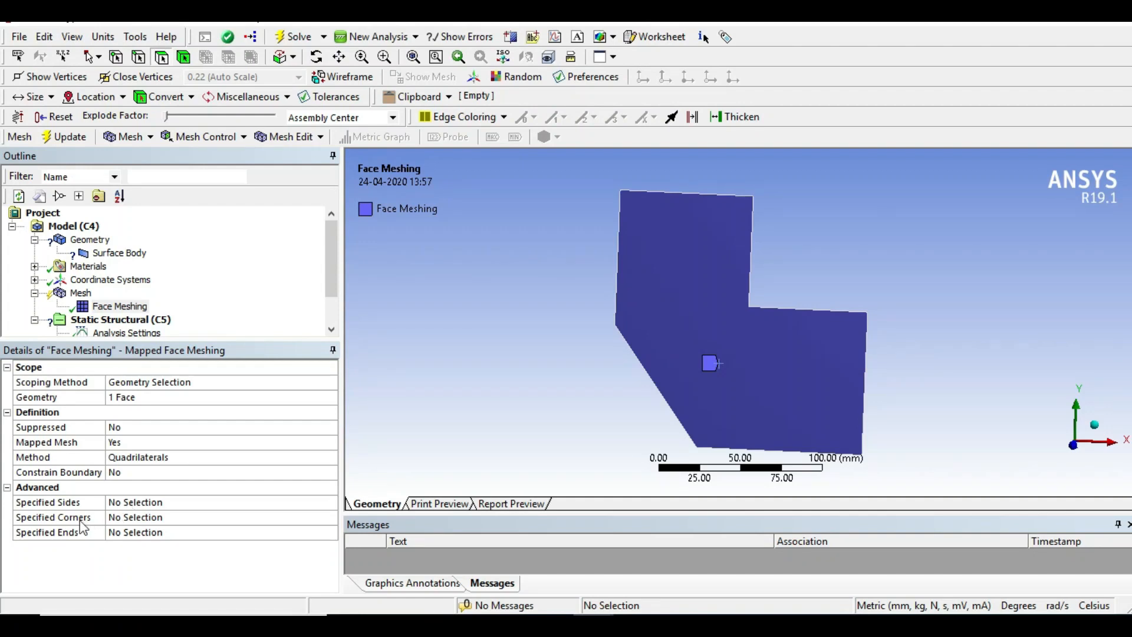
{"action": "left_click", "coordinate": [115, 503]}
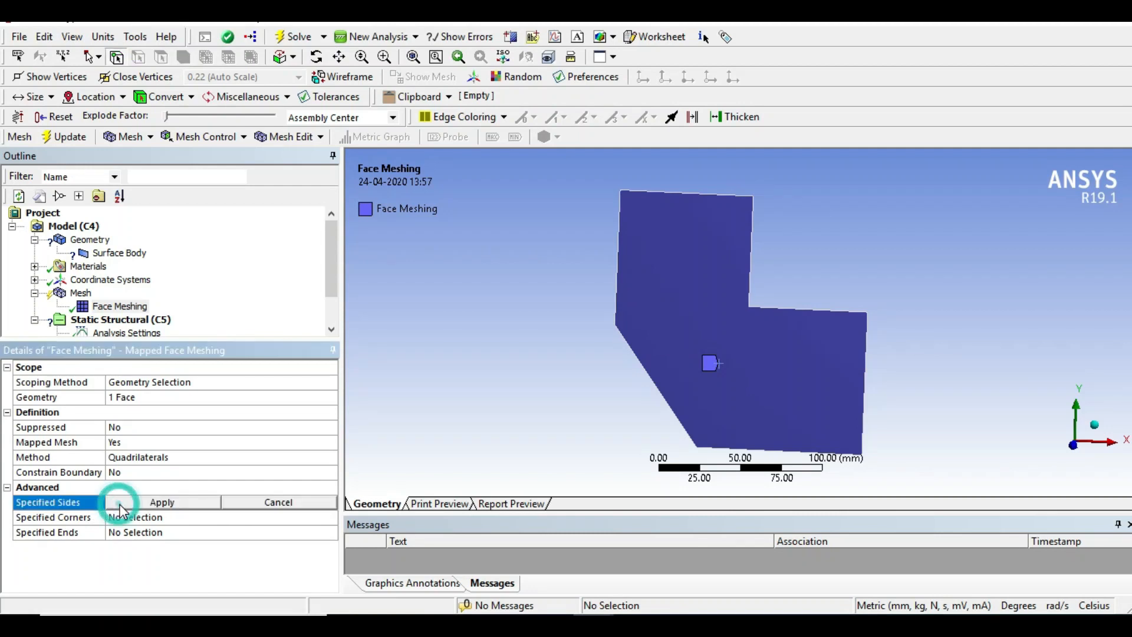
{"action": "left_click", "coordinate": [749, 306]}
{"action": "left_click", "coordinate": [614, 325], "text": "ctrl"}
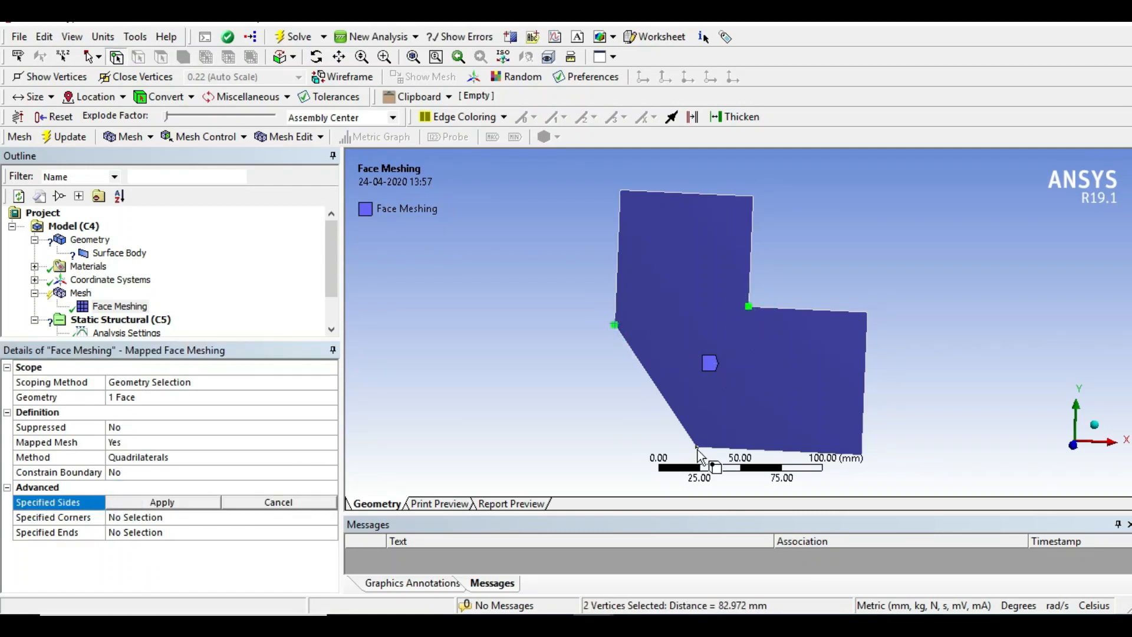
{"action": "left_click", "coordinate": [697, 448], "text": "ctrl"}
{"action": "left_click", "coordinate": [189, 504]}
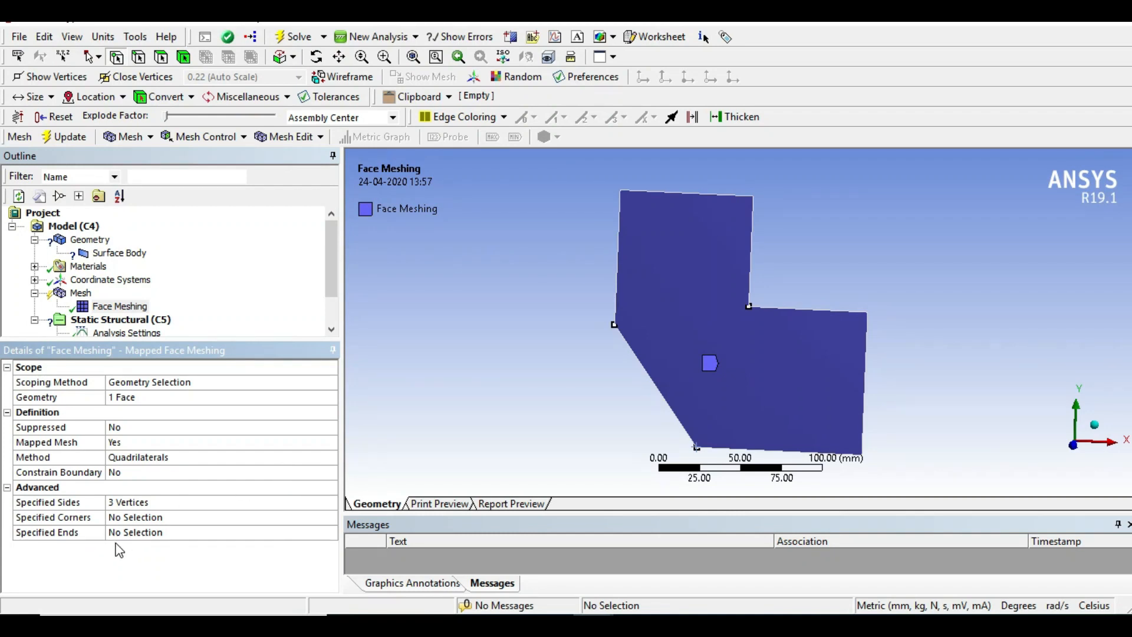
- Generate the mesh with the three side vertices and inspect the element pattern around the inner corner
{"action": "left_click", "coordinate": [79, 293]}
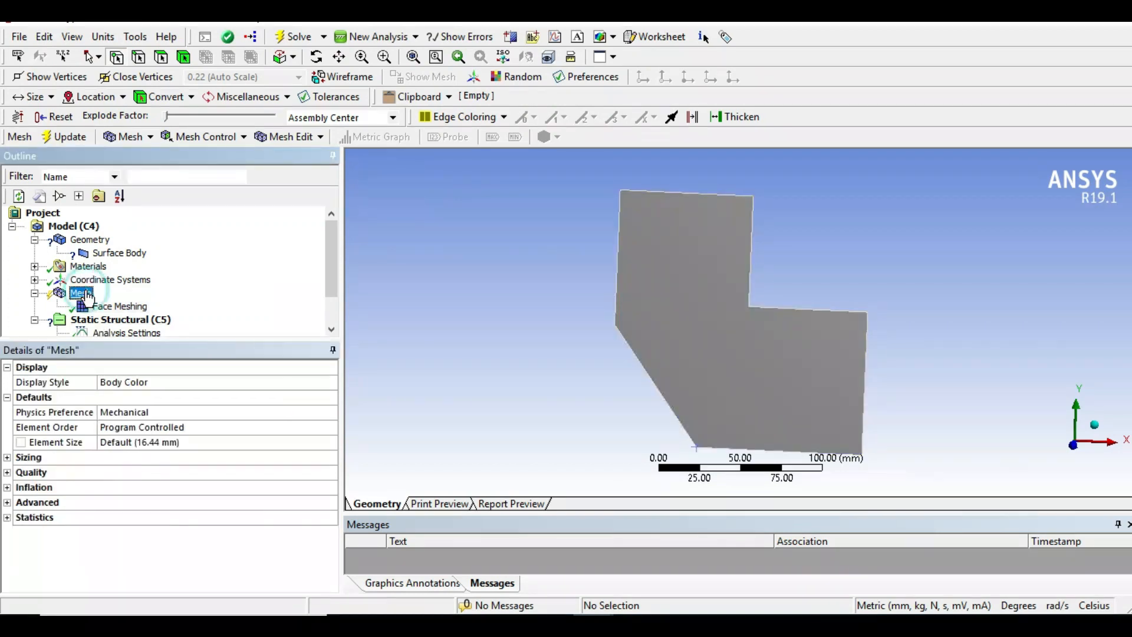
{"action": "right_click", "coordinate": [85, 292]}
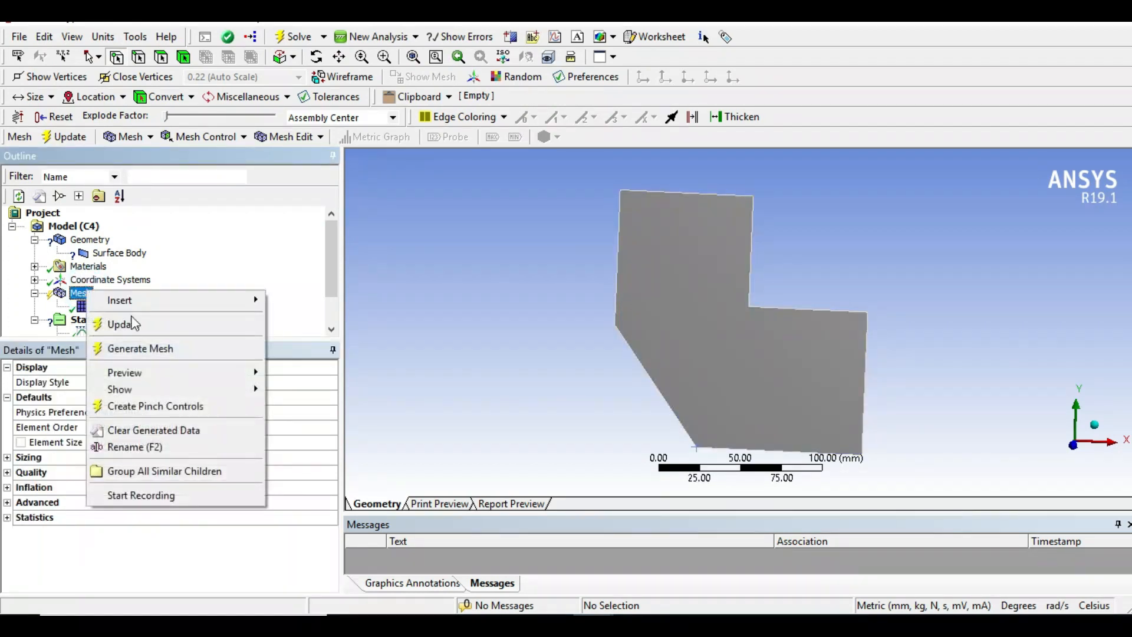
{"action": "left_click", "coordinate": [148, 351]}
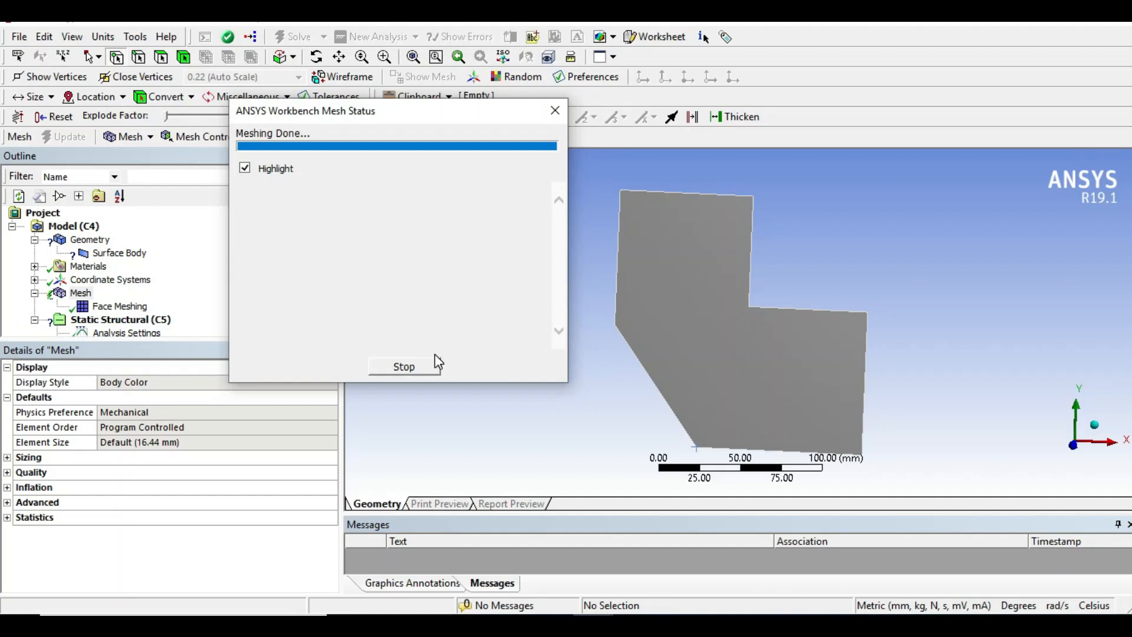
{"action": "middle_click_drag", "start_coordinate": [575, 410], "coordinate": [607, 394]}
{"action": "scroll", "coordinate": [609, 390], "scroll_direction": "up", "scroll_amount": 3}
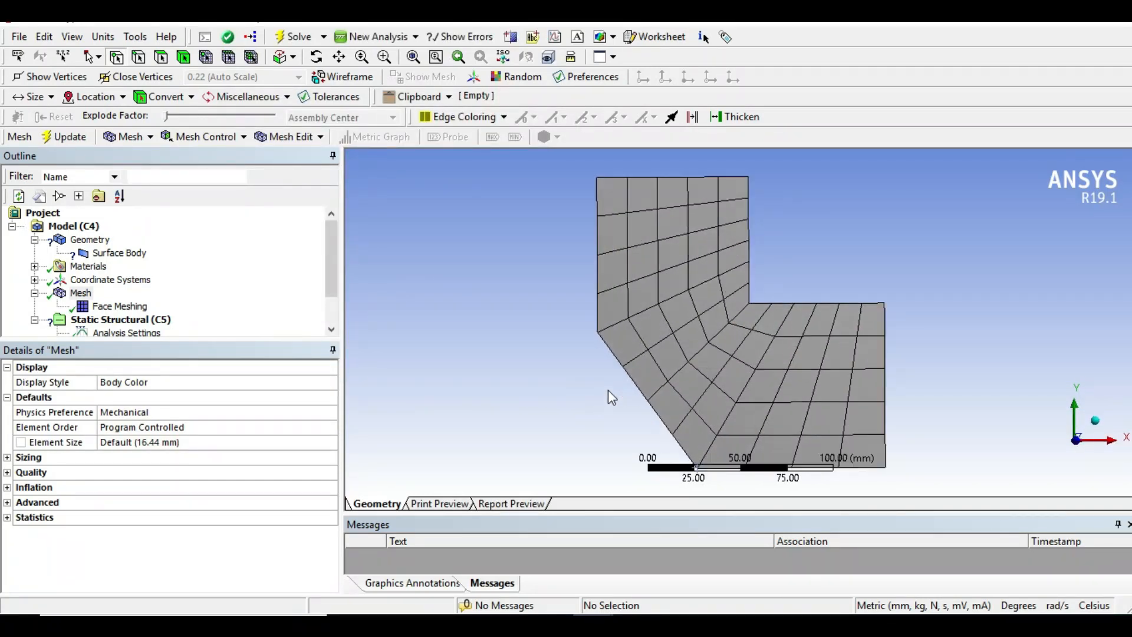
{"action": "key", "text": "F7"}
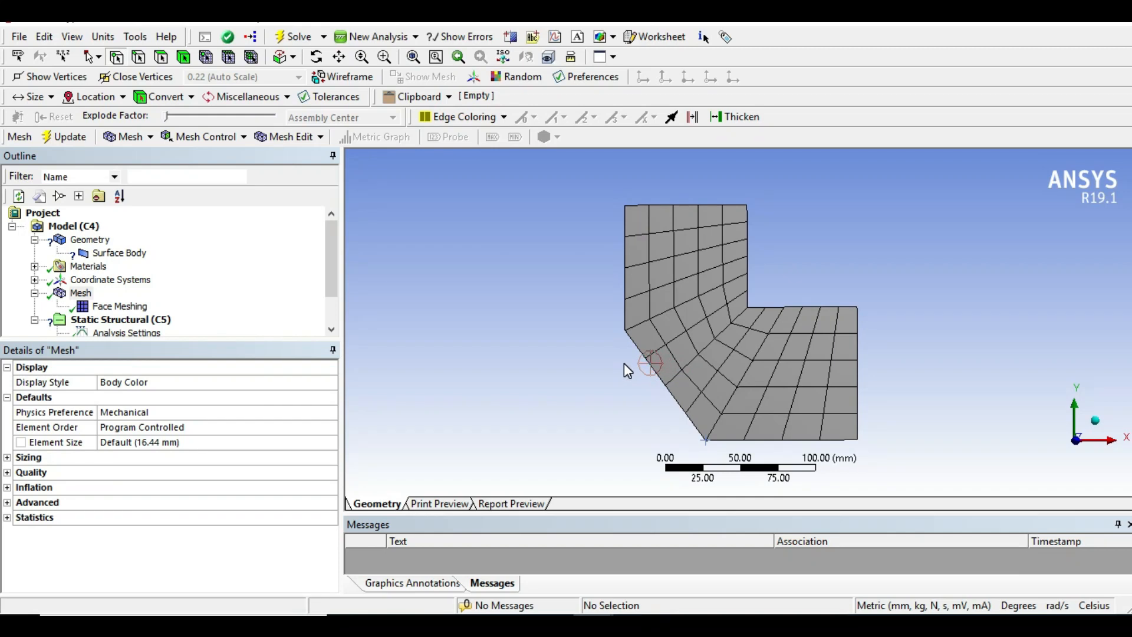
{"action": "scroll", "coordinate": [727, 336], "scroll_direction": "up", "scroll_amount": 2}
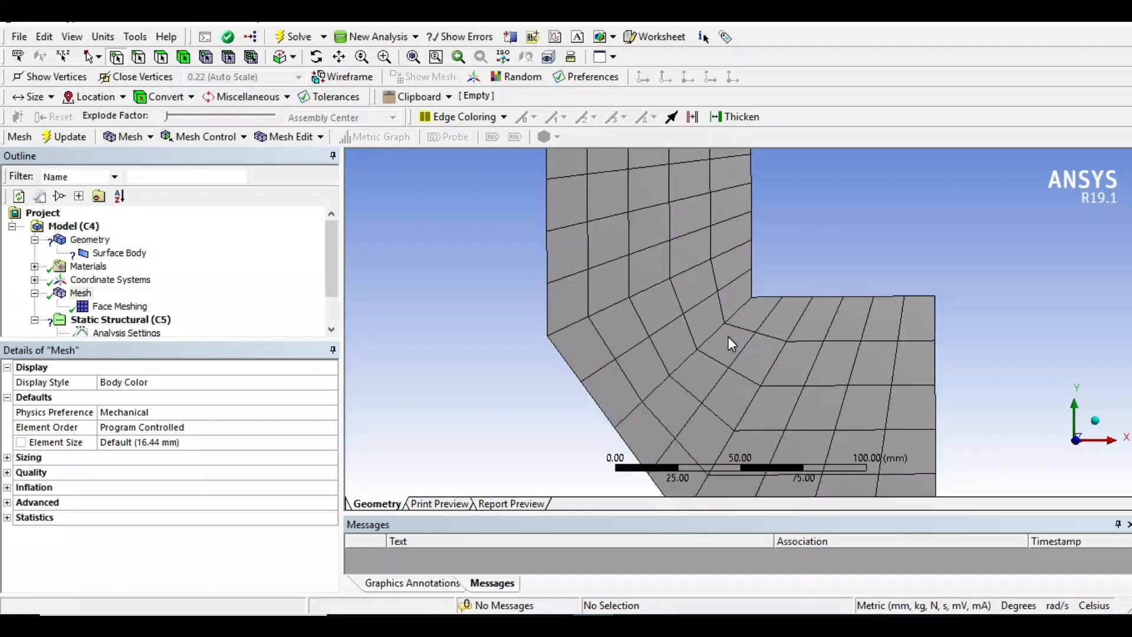
- Set the global mesh element size to 10 mm and regenerate the mesh
{"action": "left_click", "coordinate": [80, 293]}
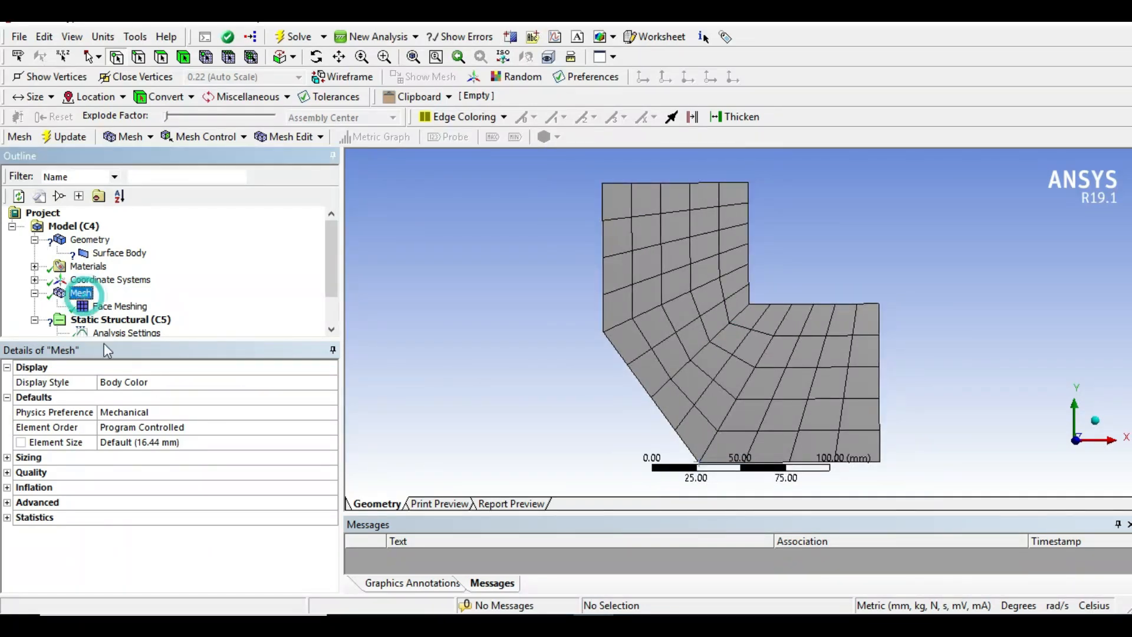
{"action": "left_click", "coordinate": [175, 442]}
{"action": "type", "text": "10"}
{"action": "key", "text": "Return"}
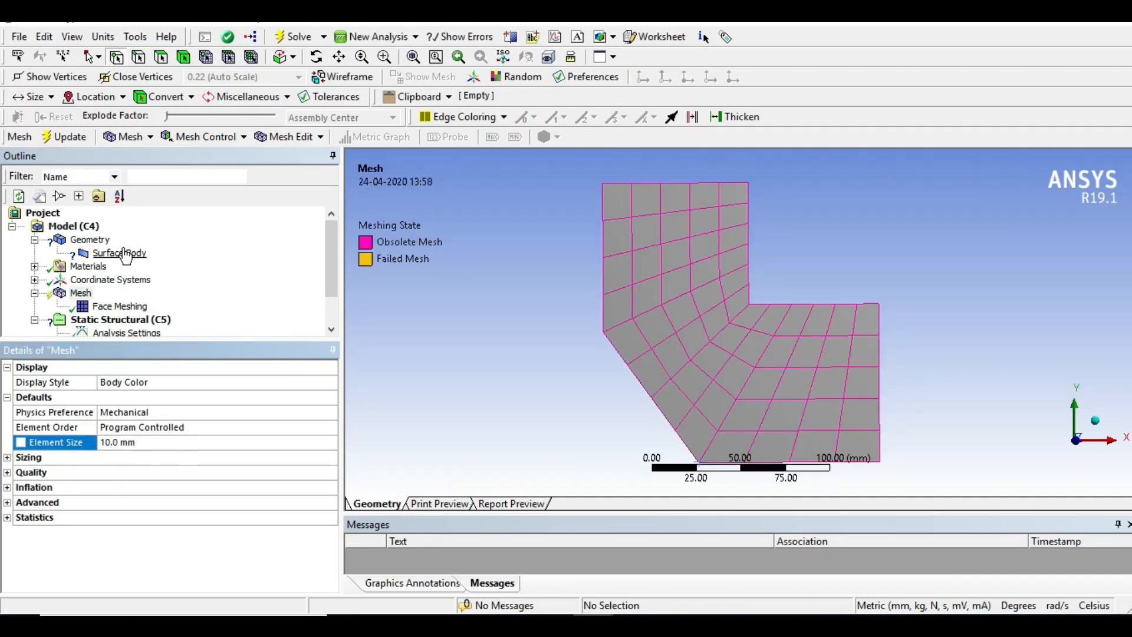
{"action": "left_click", "coordinate": [92, 279]}
{"action": "left_click", "coordinate": [81, 293]}
{"action": "right_click", "coordinate": [81, 293]}
{"action": "left_click", "coordinate": [123, 345]}
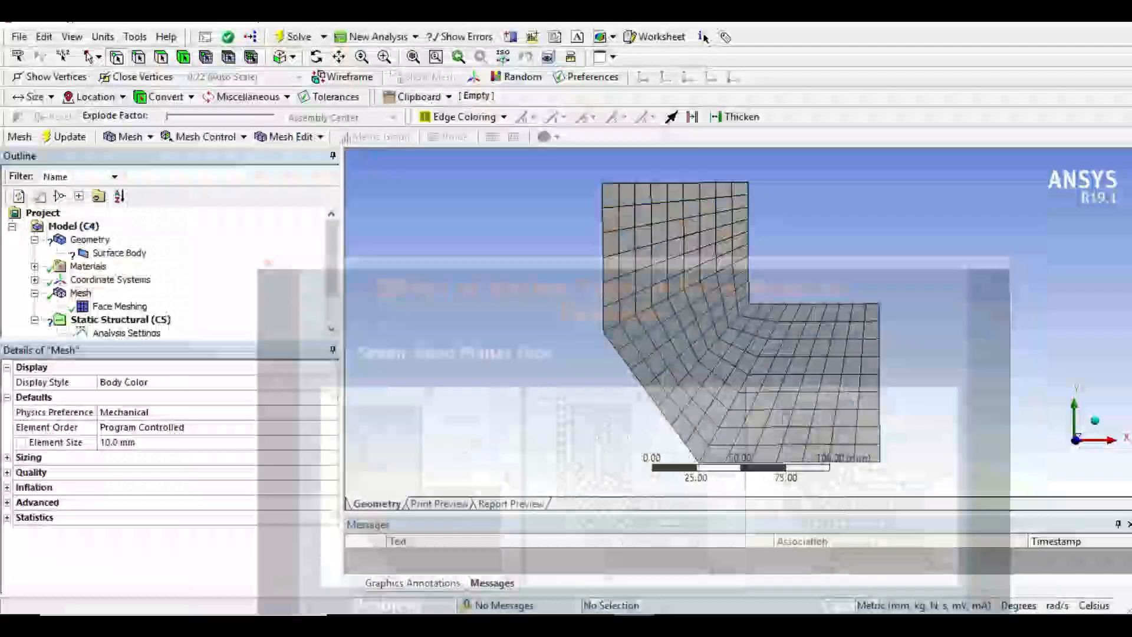
- Replace the Face Meshing control's specified sides with only the lower vertex of the diagonal edge
{"action": "left_click", "coordinate": [120, 307]}
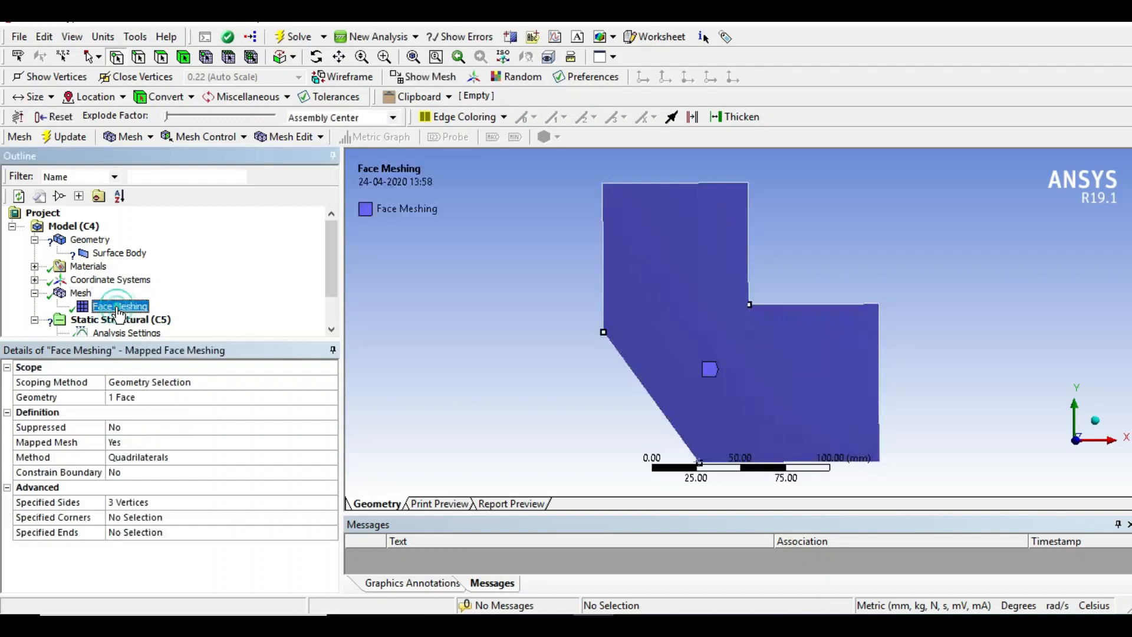
{"action": "left_click", "coordinate": [129, 502]}
{"action": "left_click", "coordinate": [430, 412]}
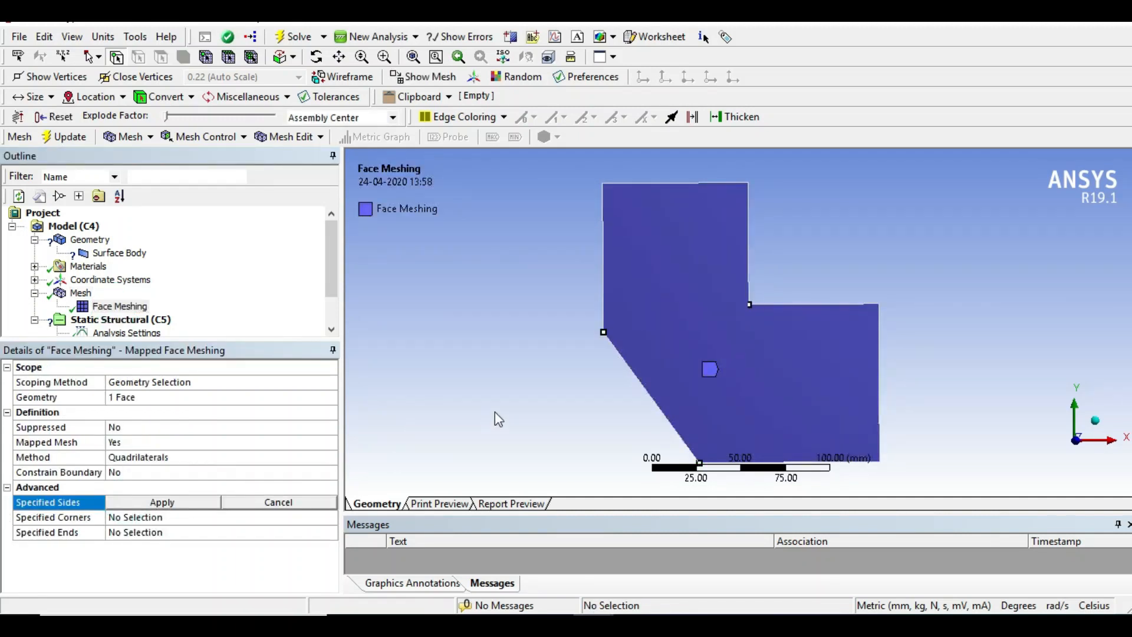
{"action": "left_click", "coordinate": [190, 502]}
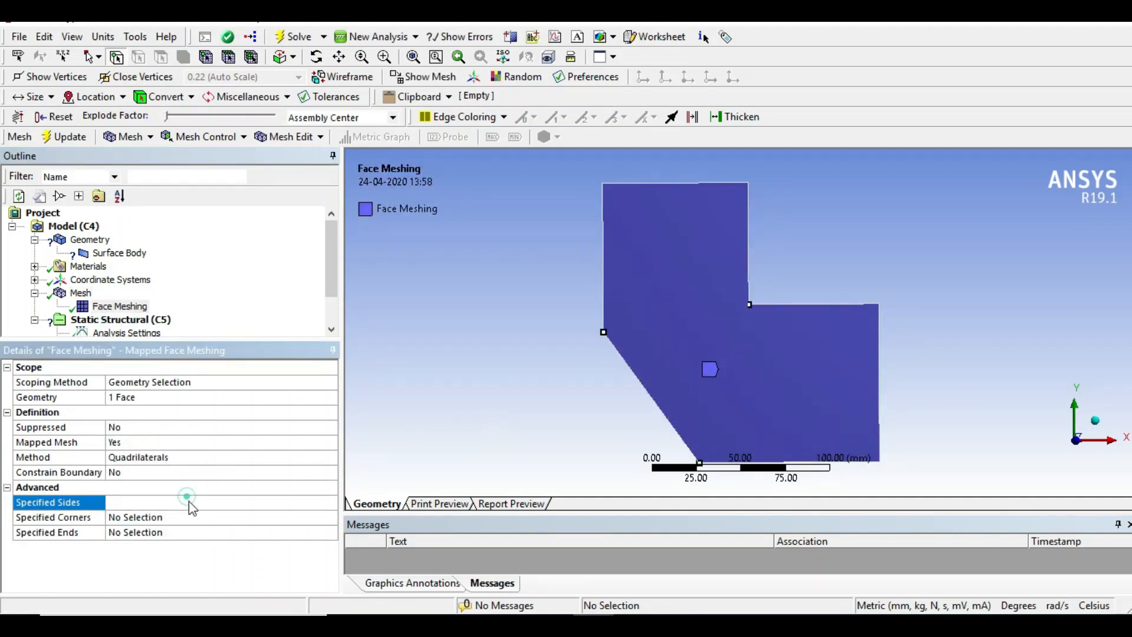
{"action": "left_click", "coordinate": [147, 501]}
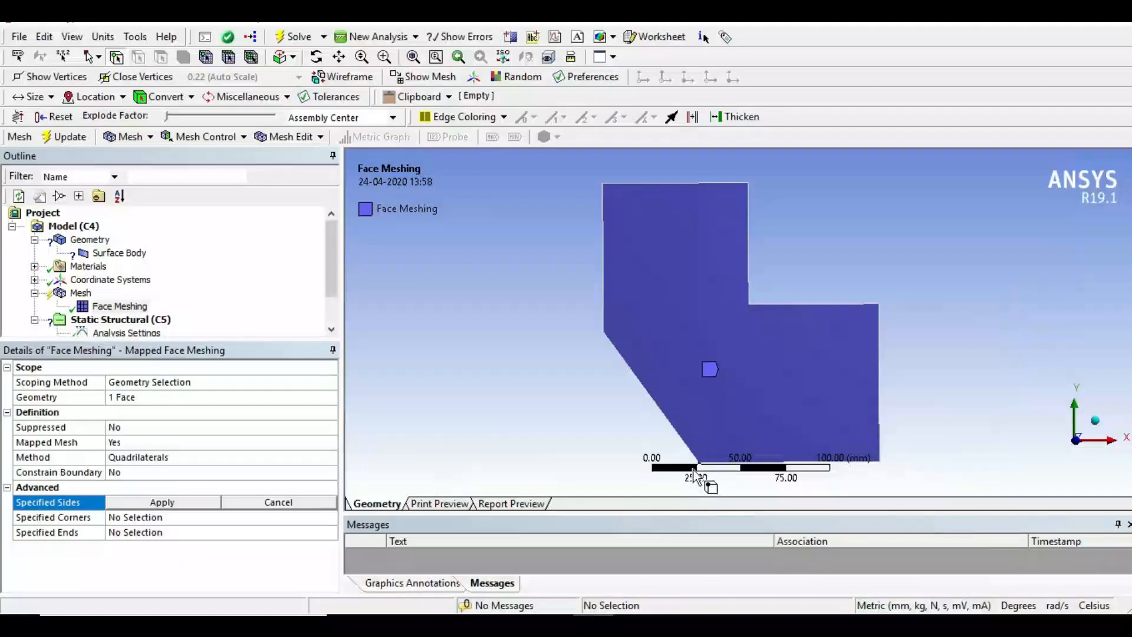
{"action": "left_click", "coordinate": [697, 462]}
{"action": "left_click", "coordinate": [189, 503]}
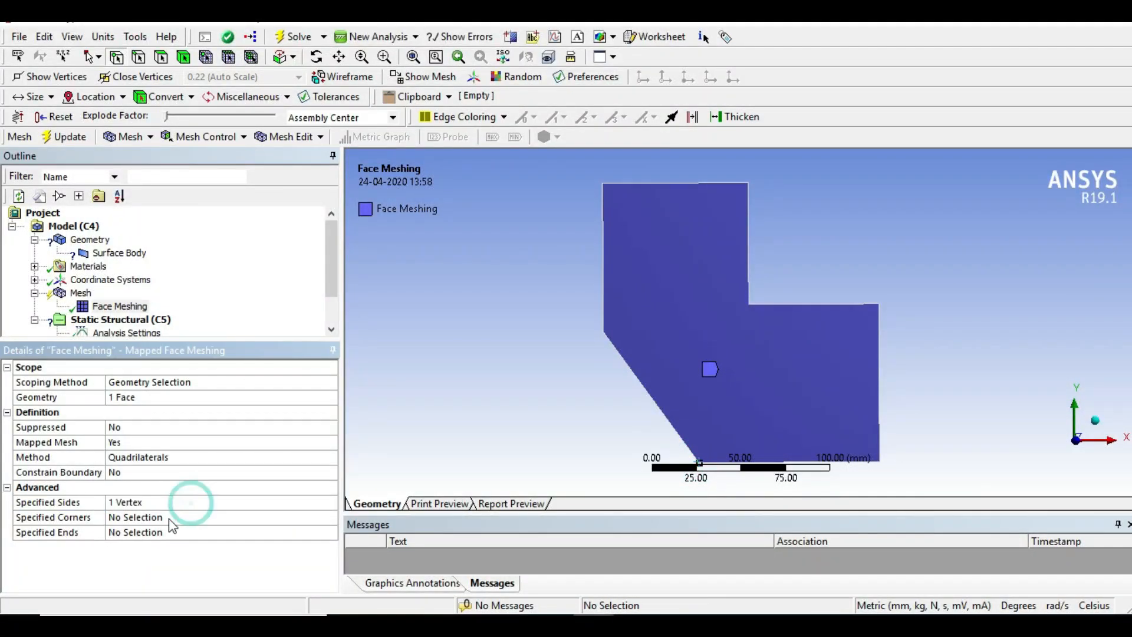
- Specify the inner corner vertex as a corner and the upper vertex of the diagonal edge as an end
{"action": "left_click", "coordinate": [169, 518]}
{"action": "left_click", "coordinate": [750, 313]}
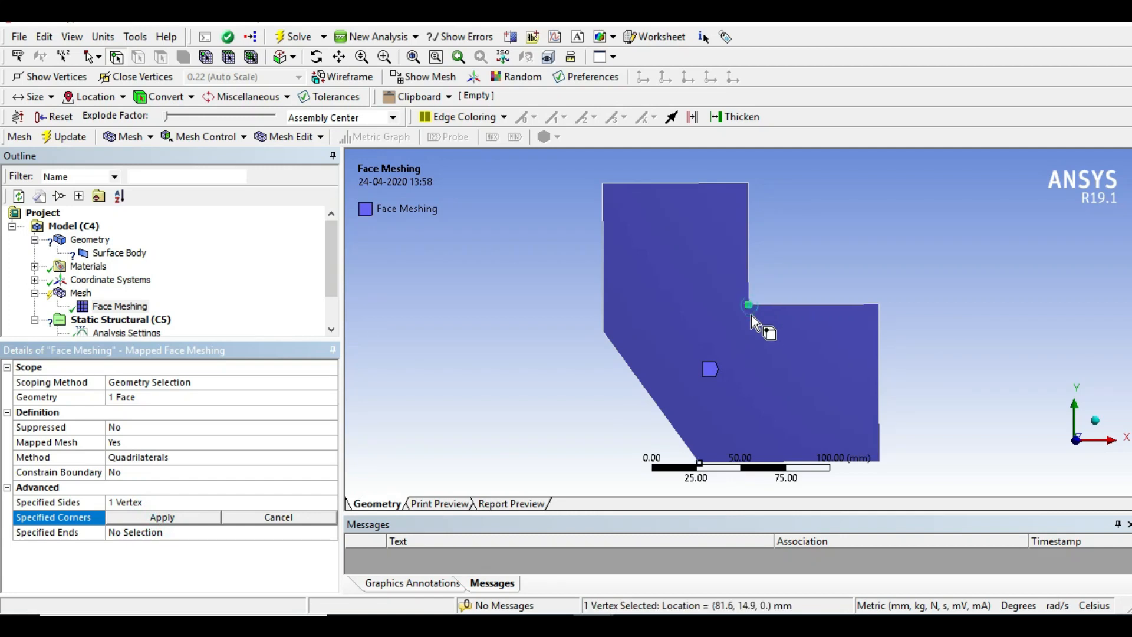
{"action": "left_click", "coordinate": [162, 517]}
{"action": "left_click", "coordinate": [156, 532]}
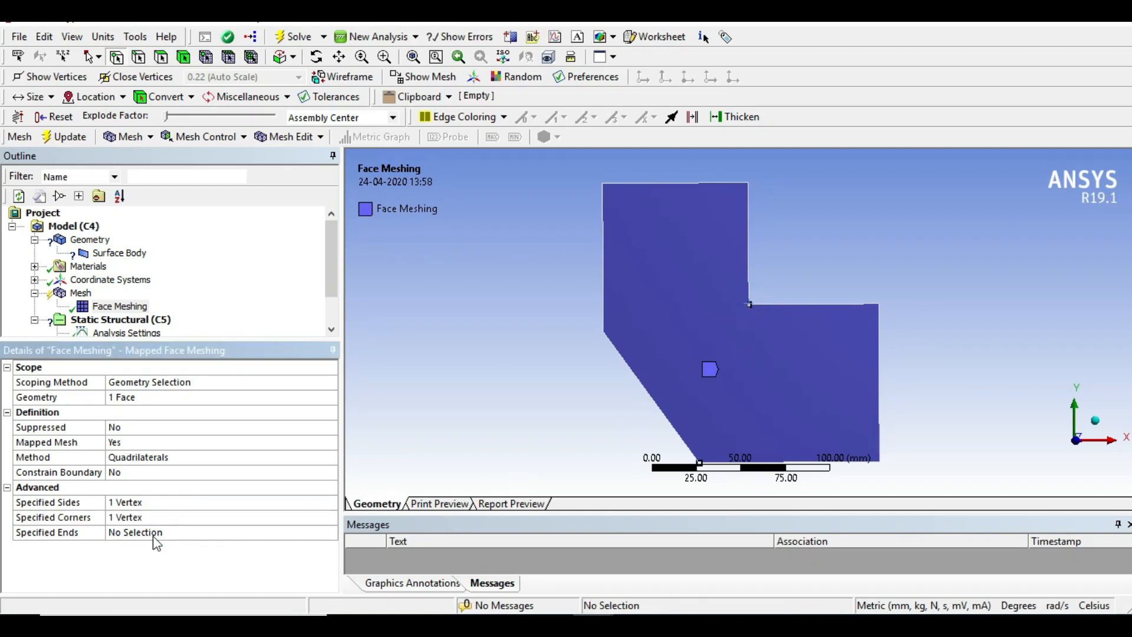
{"action": "left_click", "coordinate": [603, 334]}
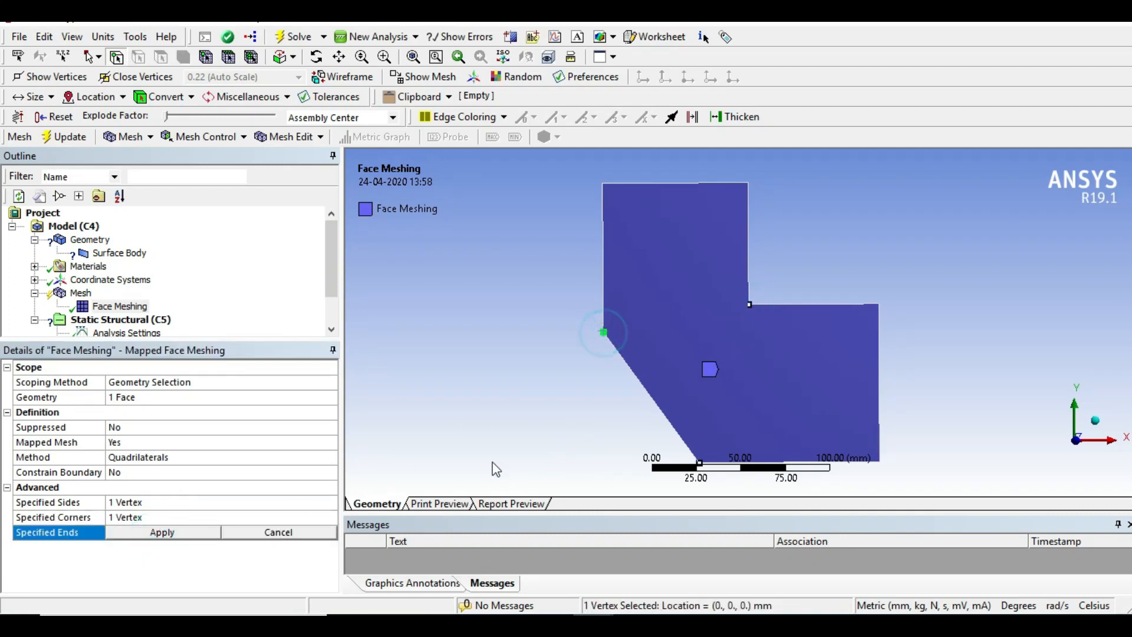
{"action": "left_click", "coordinate": [193, 533]}
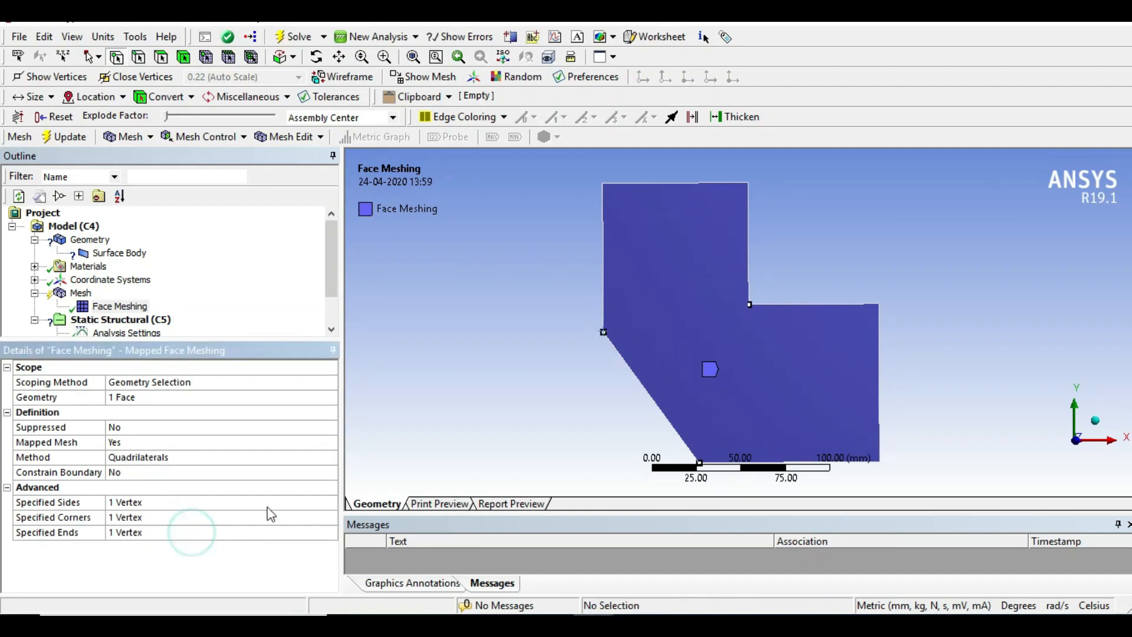
- Regenerate the mesh with the new side, corner and end vertices and inspect the elements at each specified vertex
{"action": "left_click", "coordinate": [85, 294]}
{"action": "right_click", "coordinate": [87, 295]}
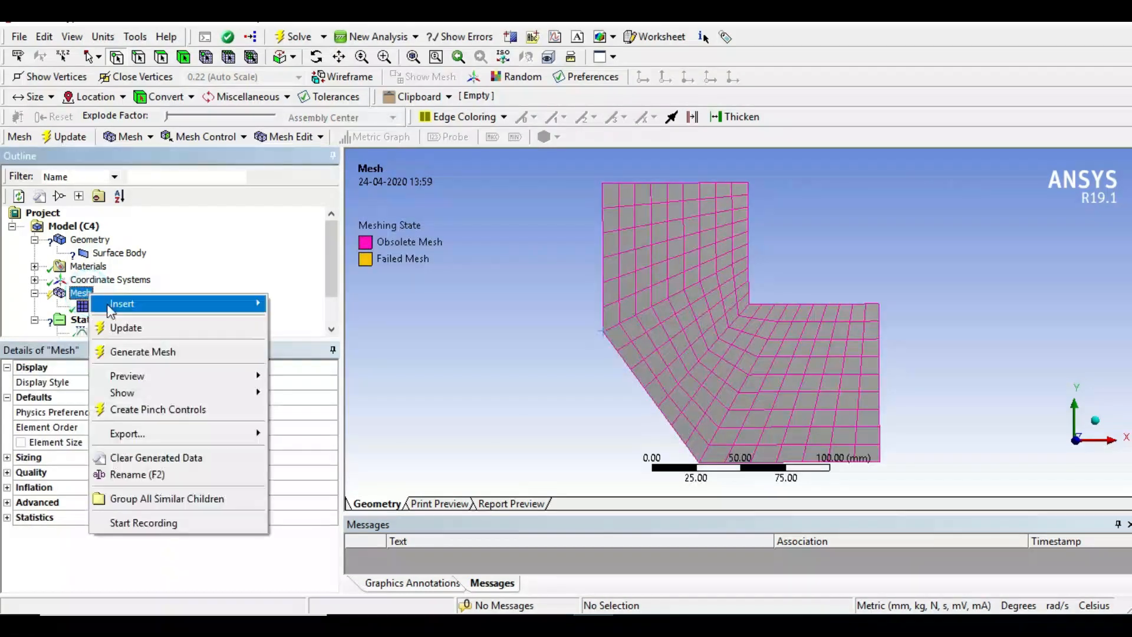
{"action": "left_click", "coordinate": [145, 349]}
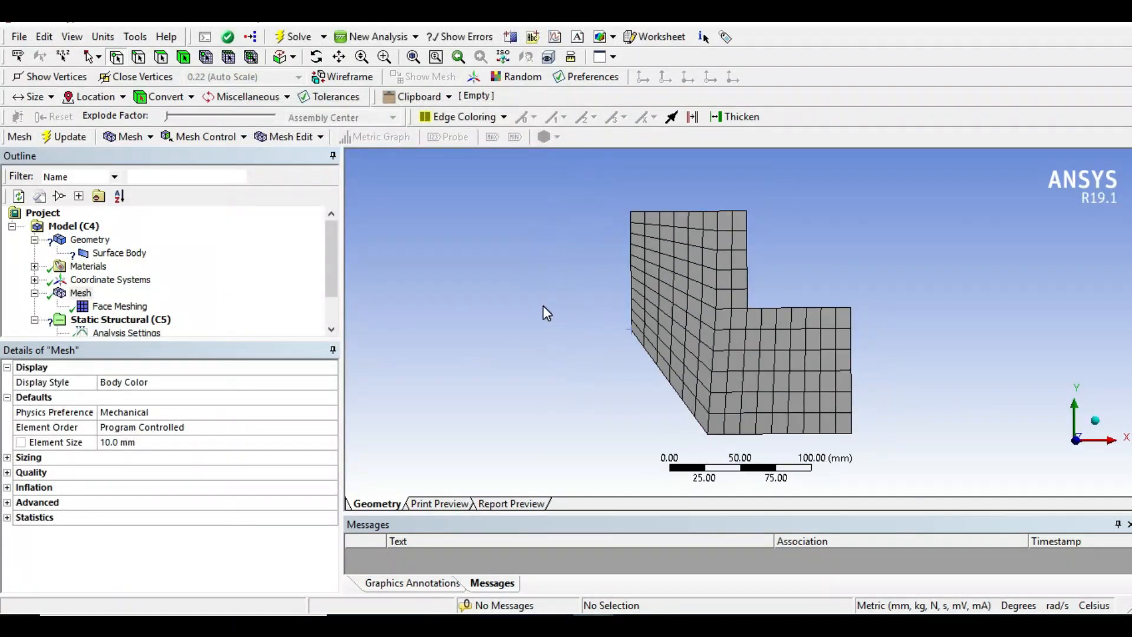
{"action": "scroll", "coordinate": [535, 345], "scroll_direction": "up", "scroll_amount": 1}
{"action": "middle_click_drag", "start_coordinate": [535, 343], "coordinate": [514, 336], "text": "ctrl"}
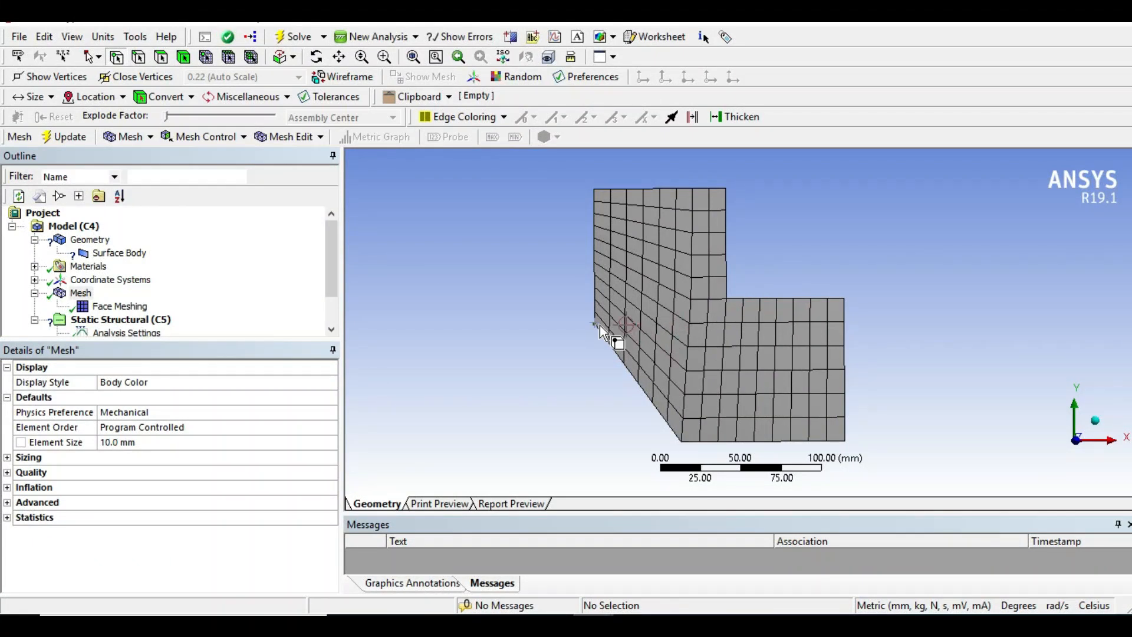
{"action": "scroll", "coordinate": [793, 318], "scroll_direction": "up", "scroll_amount": 3}
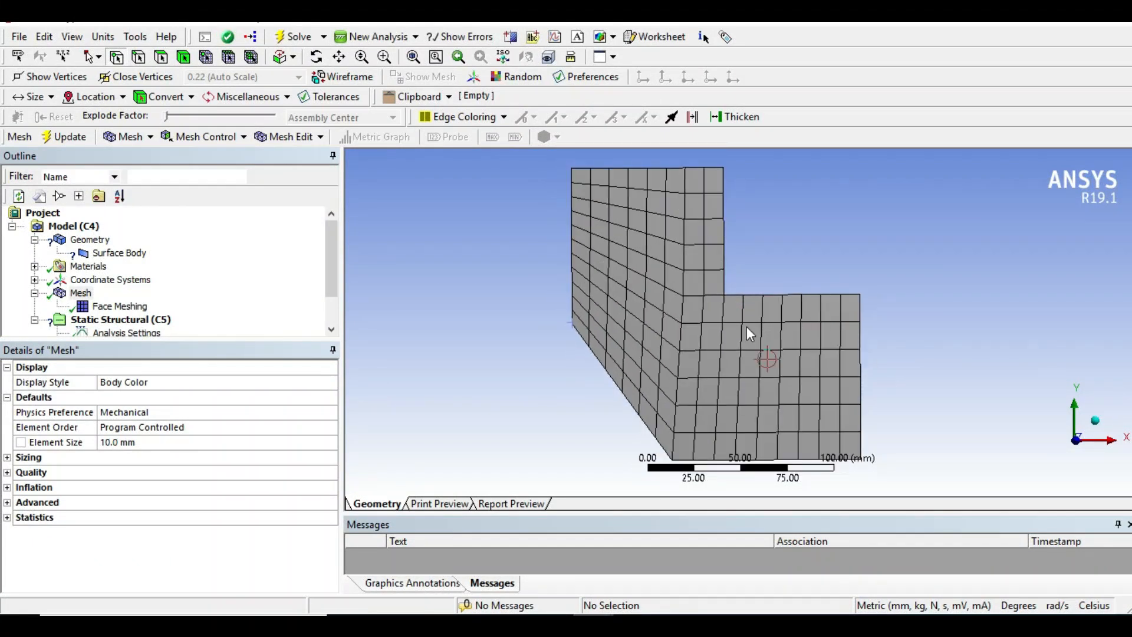
{"action": "middle_click_drag", "start_coordinate": [746, 326], "coordinate": [654, 318], "text": "ctrl"}
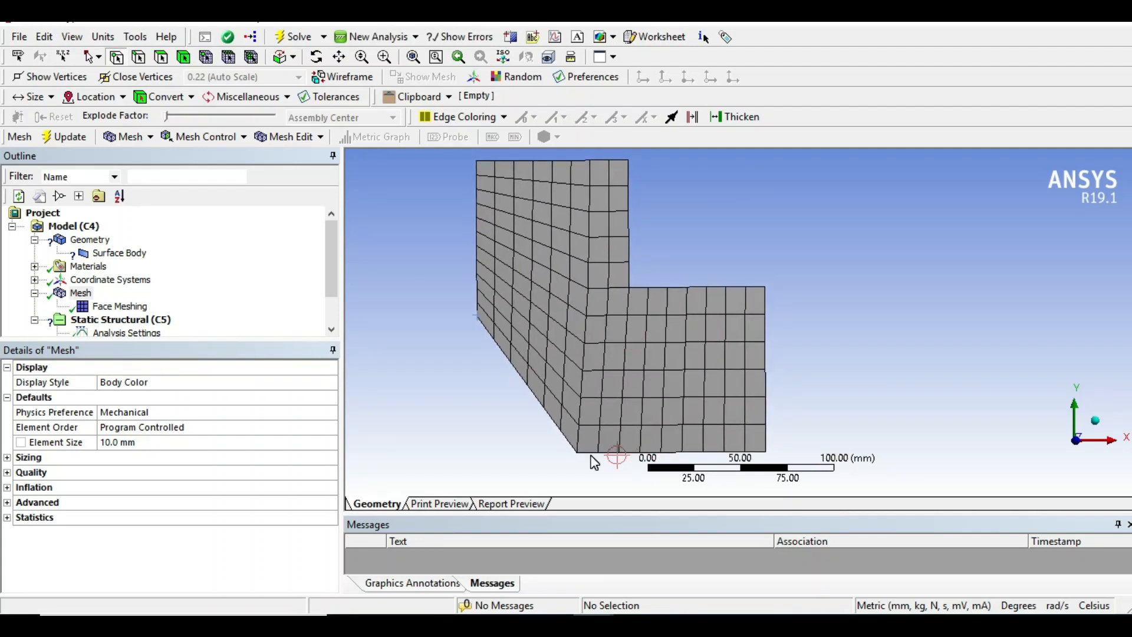
{"action": "scroll", "coordinate": [594, 455], "scroll_direction": "up", "scroll_amount": 2}
{"action": "middle_click_drag", "start_coordinate": [593, 449], "coordinate": [646, 385], "text": "ctrl"}
{"action": "scroll", "coordinate": [660, 359], "scroll_direction": "down", "scroll_amount": 2}
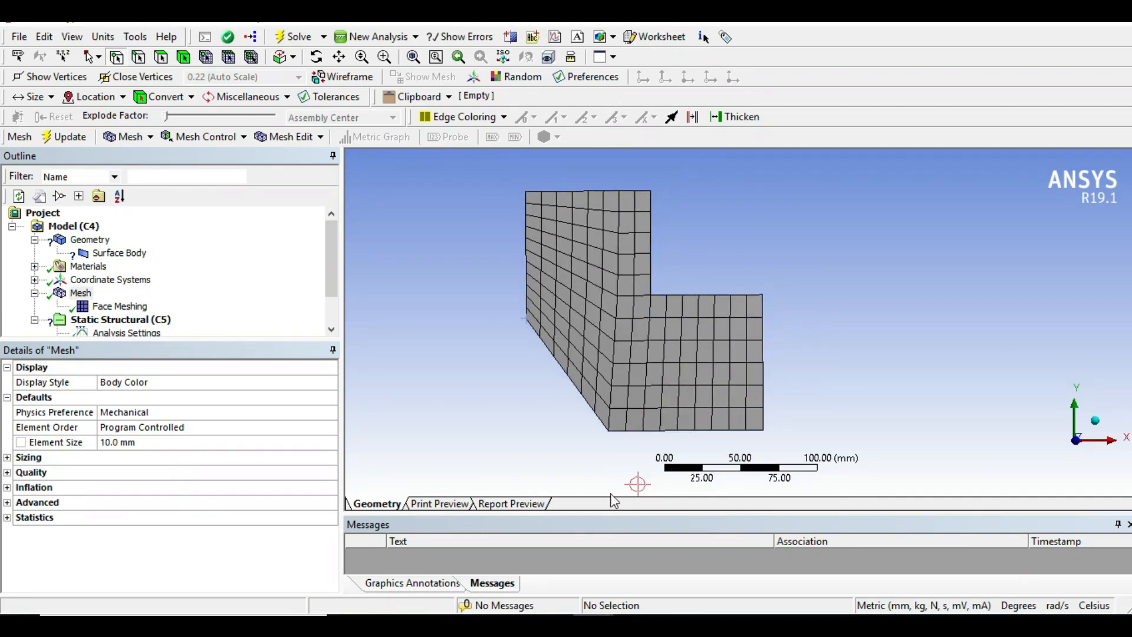
- Review the Face Meshing vertex types and the edge sizings of the plate with the hole, and switch to the closing slide in PowerPoint
{"action": "left_click", "coordinate": [634, 615]}
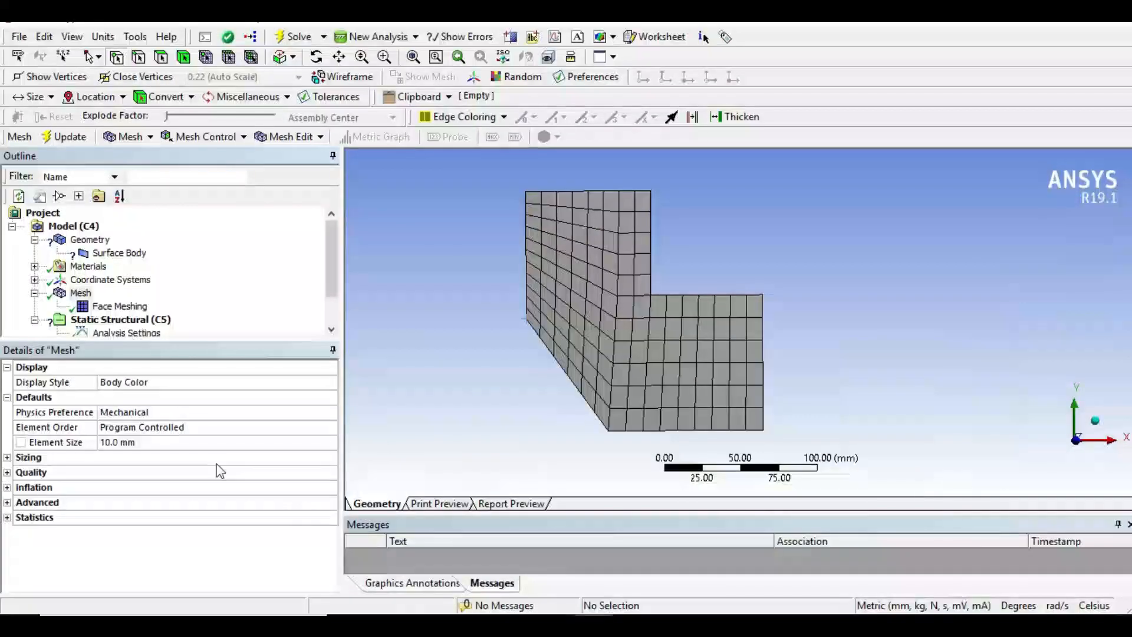
{"action": "left_click", "coordinate": [120, 306]}
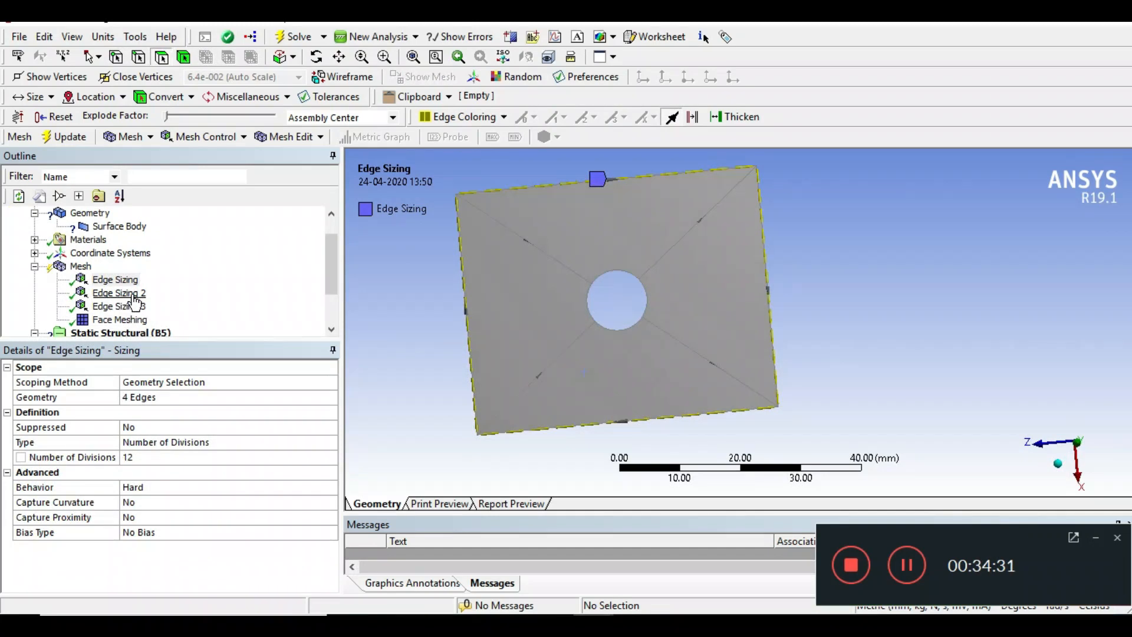
{"action": "left_click", "coordinate": [121, 293]}
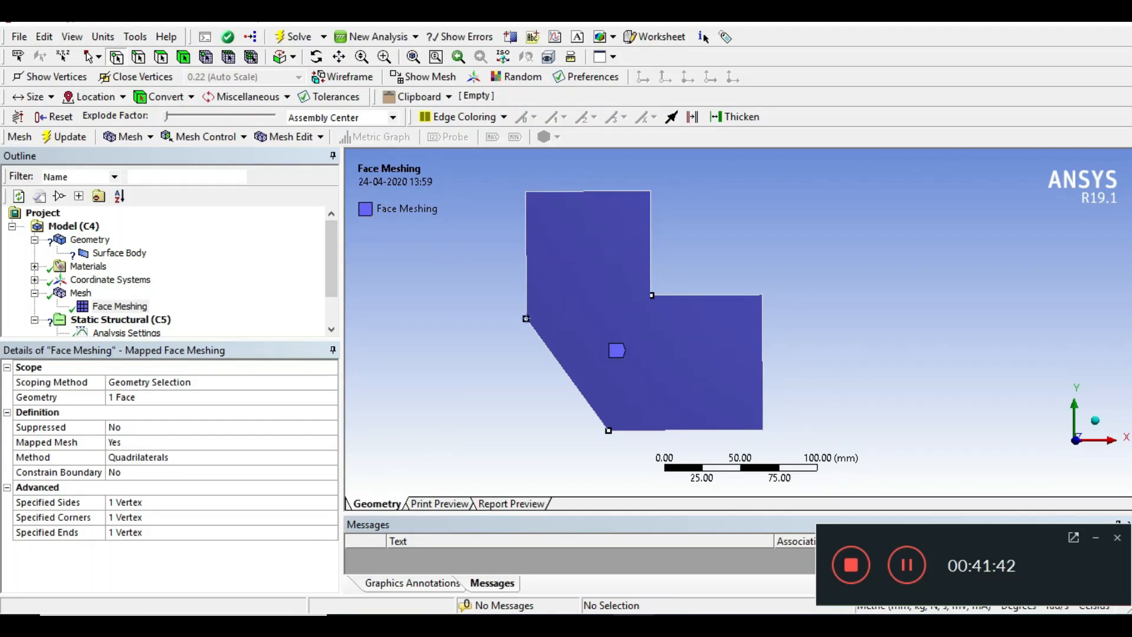
{"action": "left_click", "coordinate": [633, 619]}
{"action": "left_click", "coordinate": [569, 467]}
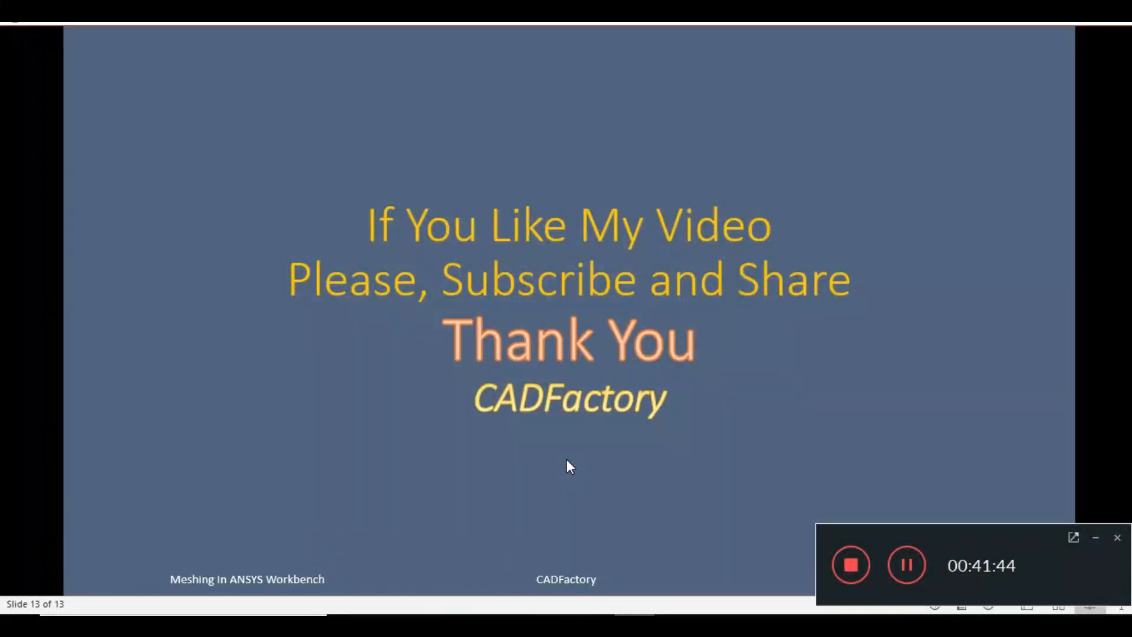